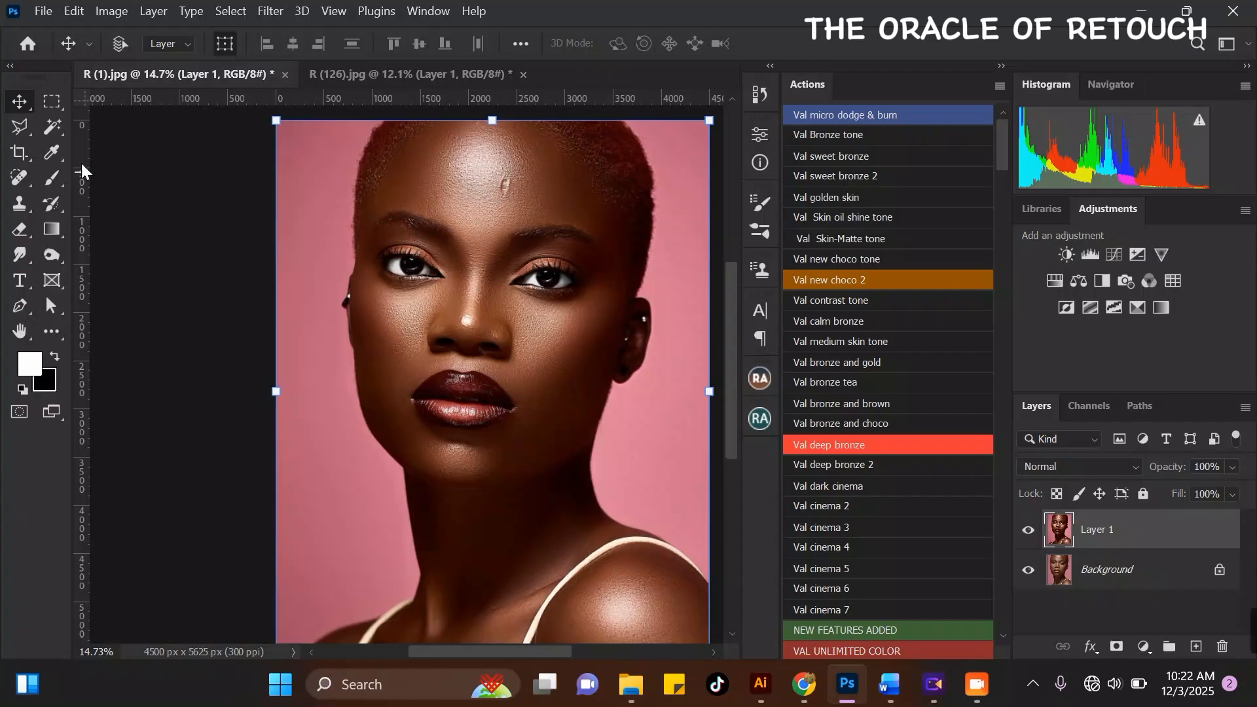
- Switch the lasso group to the standard Lasso Tool, and activate the Mixer Brush Tool
click(19, 127)
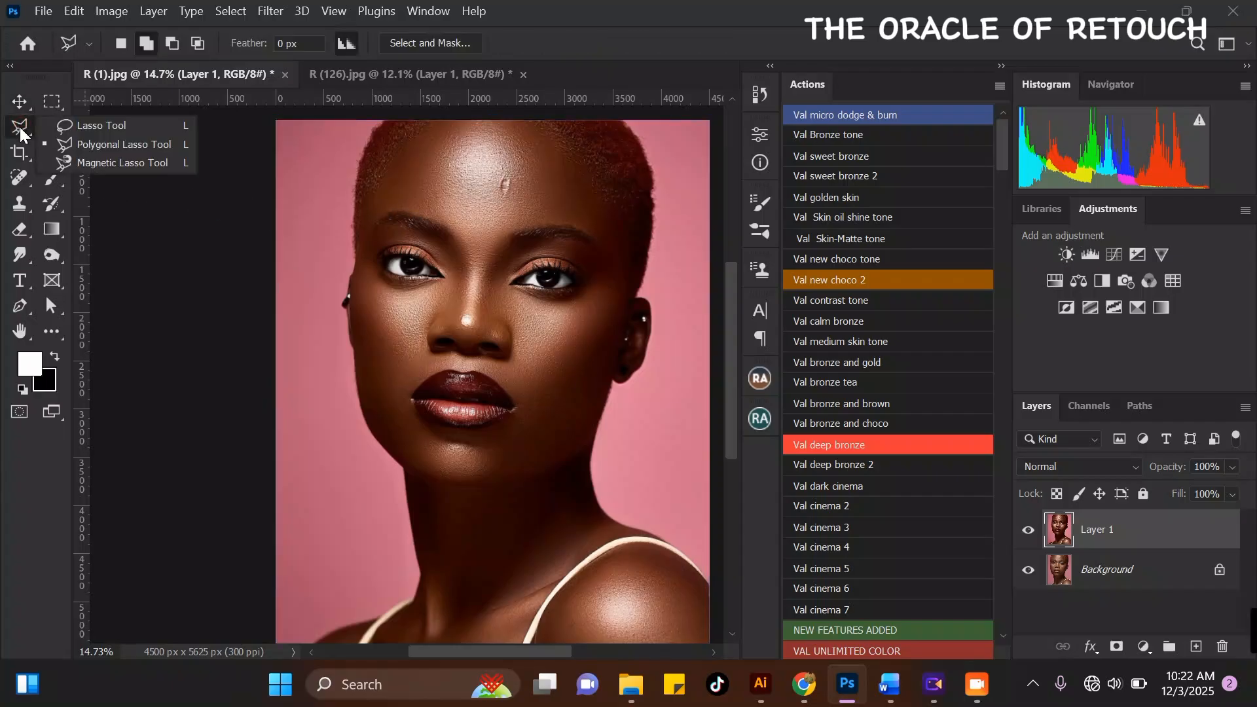
click(136, 127)
click(61, 179)
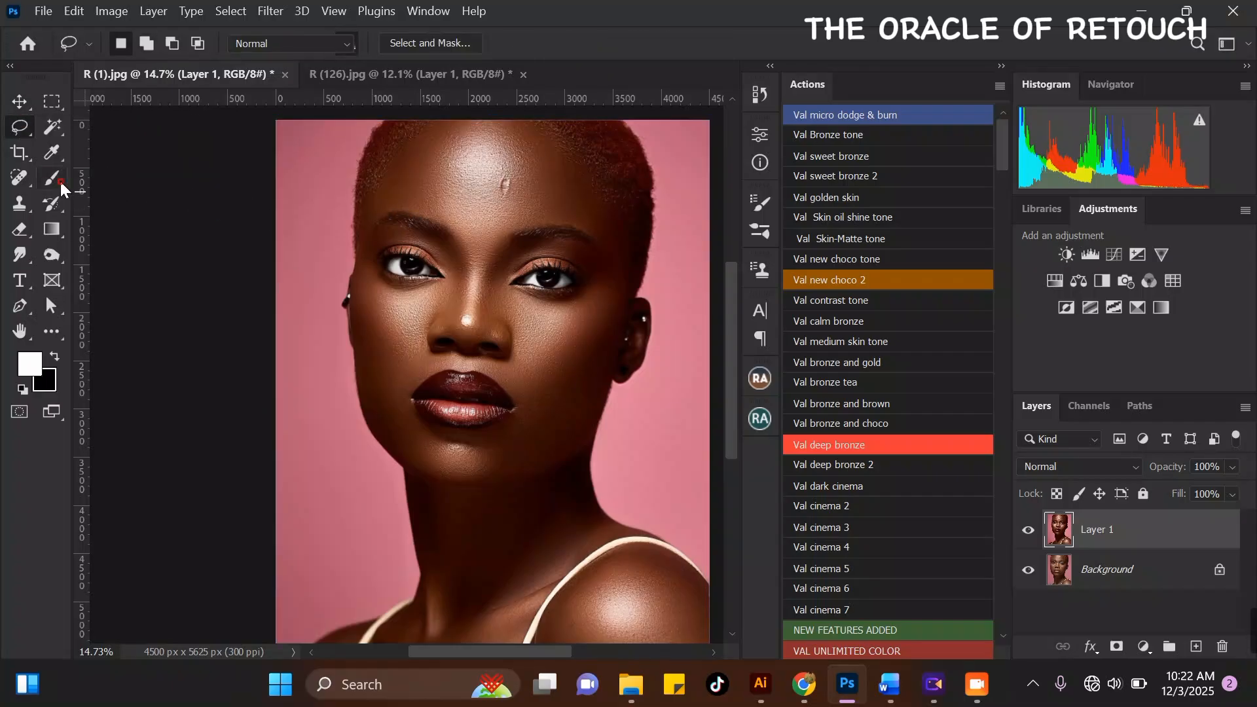
click(139, 213)
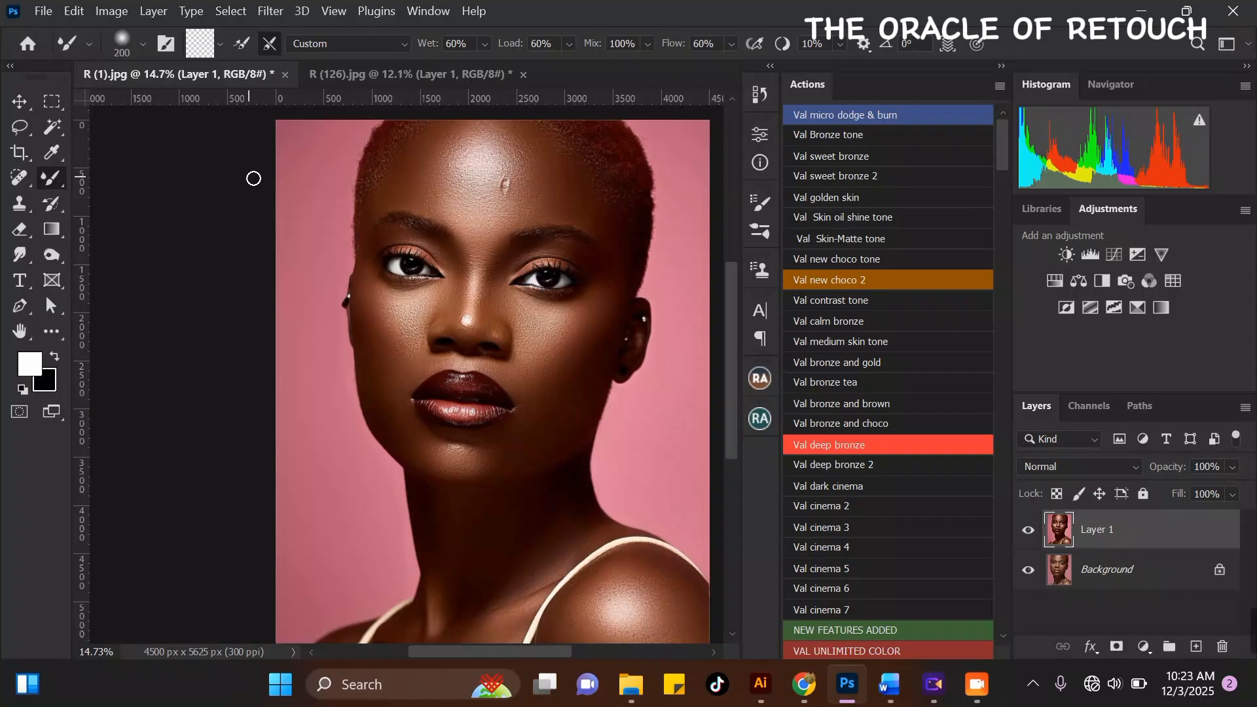
- Compare the retouched Layer 1 with the original Background by hiding and showing Layer 1, examining the facial skin up close
scroll(285, 212, up, 1)
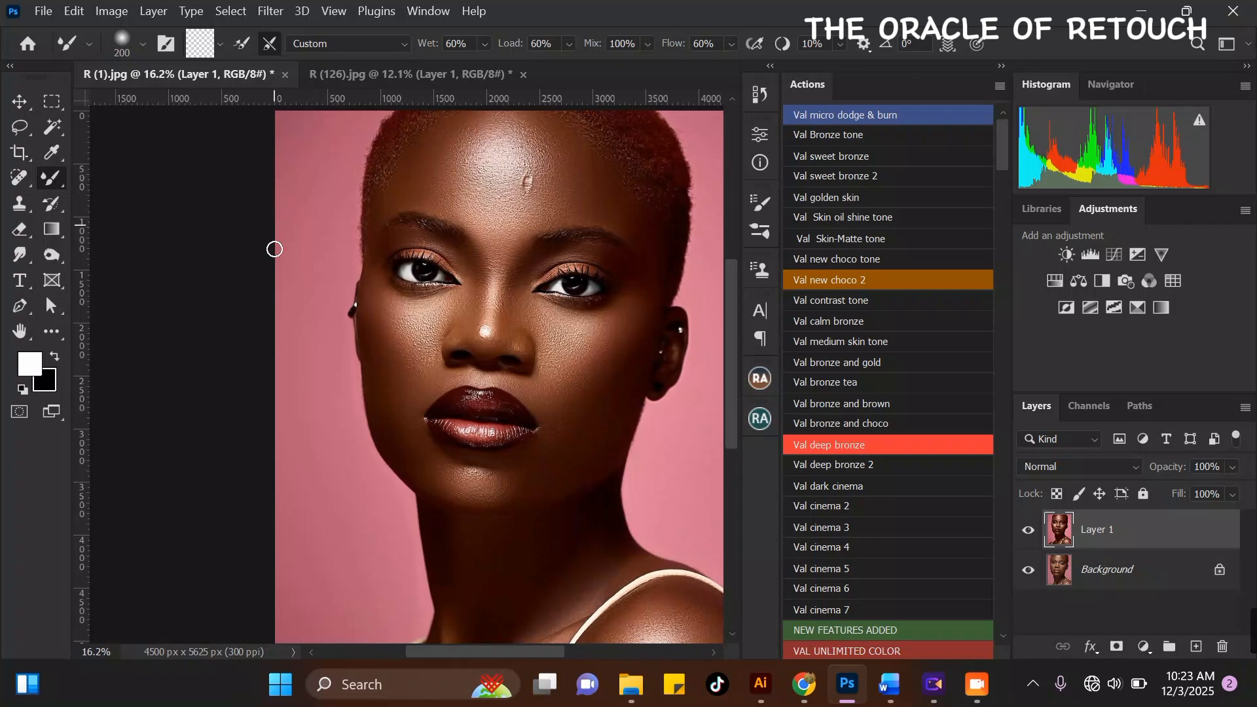
scroll(713, 311, up, 1)
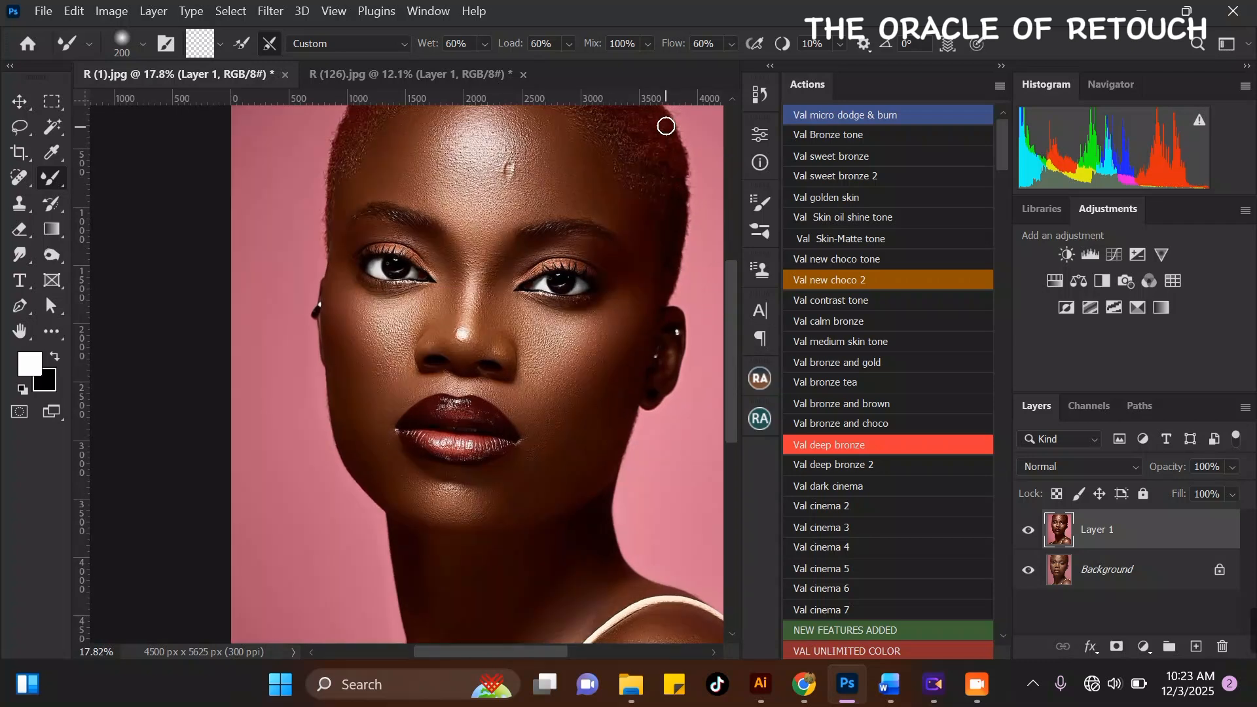
drag(733, 307, 726, 300)
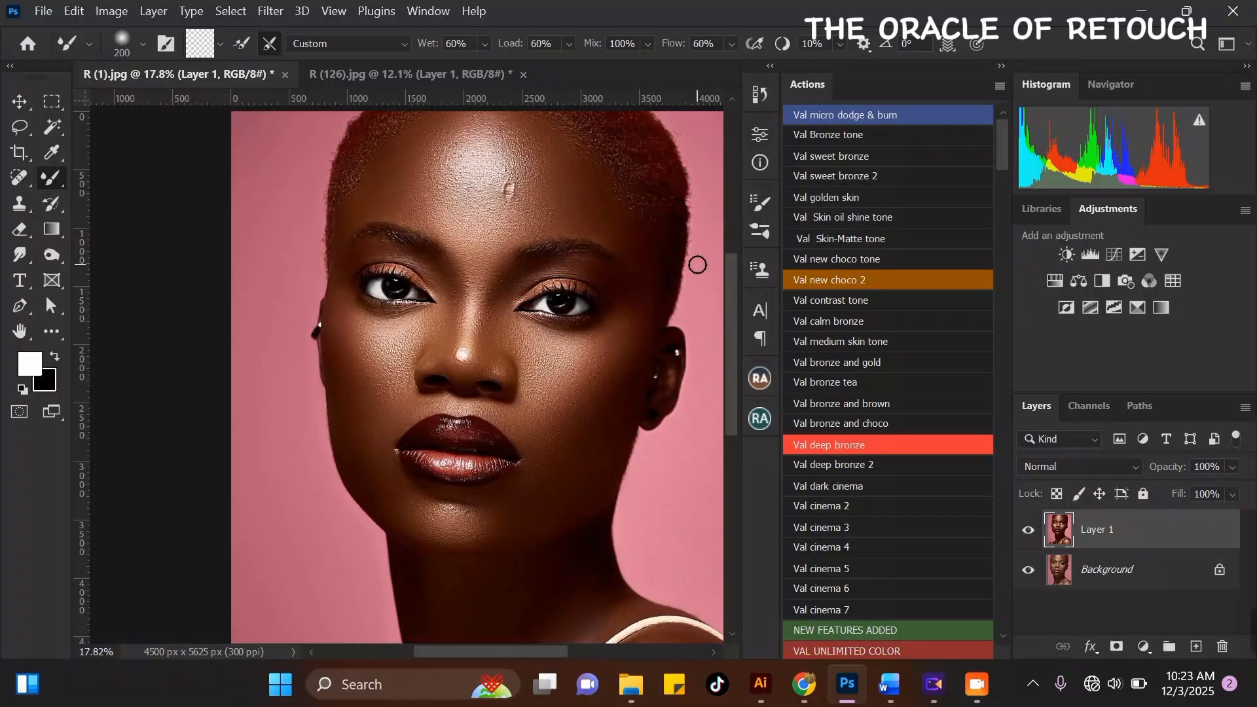
scroll(699, 264, up, 1)
click(1026, 531)
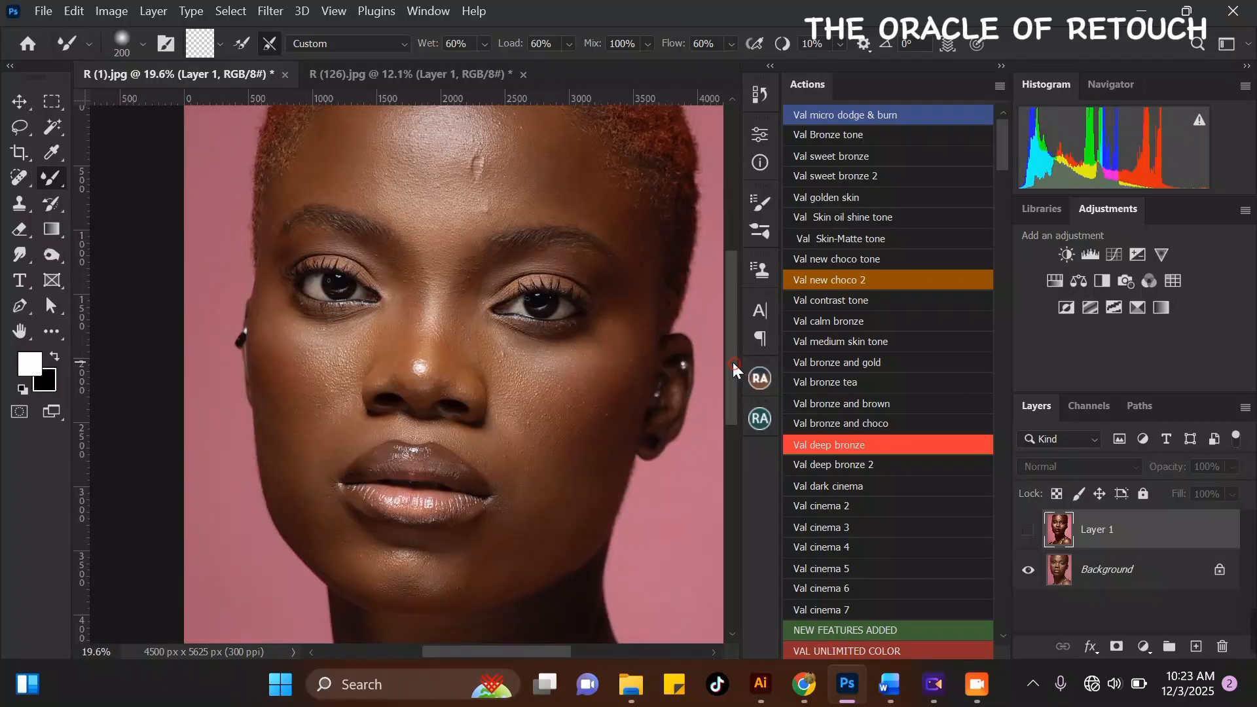
scroll(707, 356, down, 1)
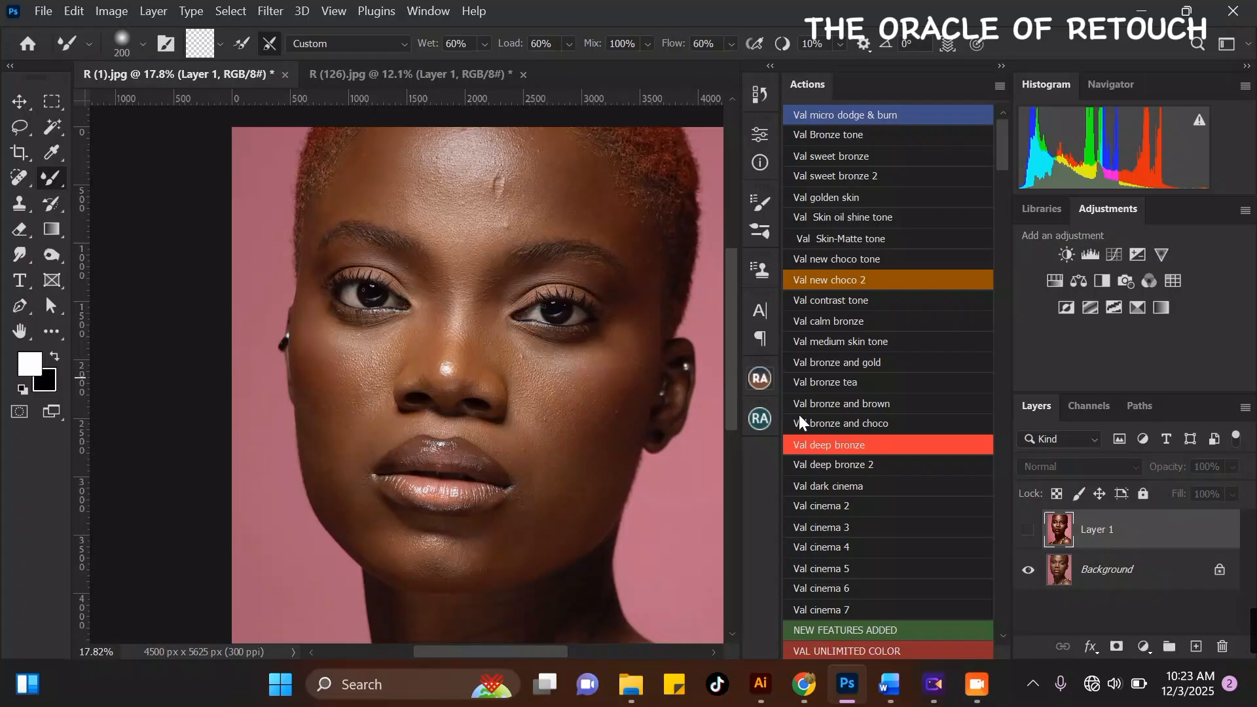
click(1028, 531)
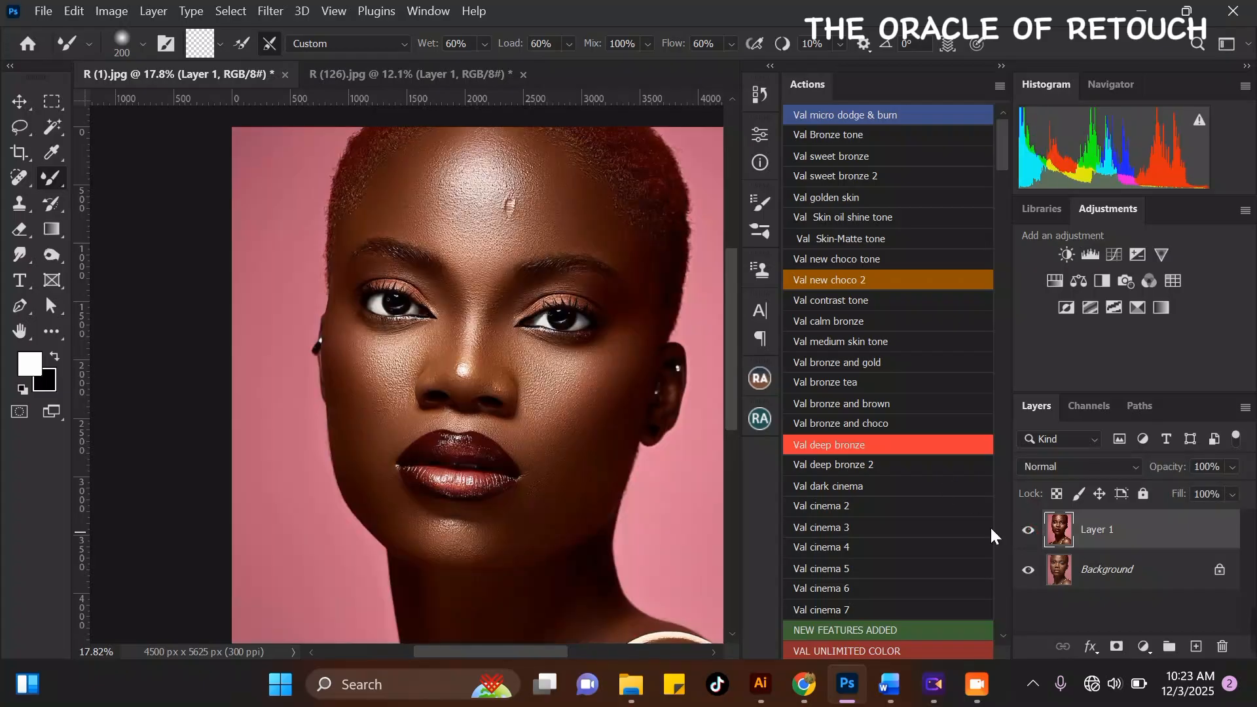
scroll(326, 285, up, 3)
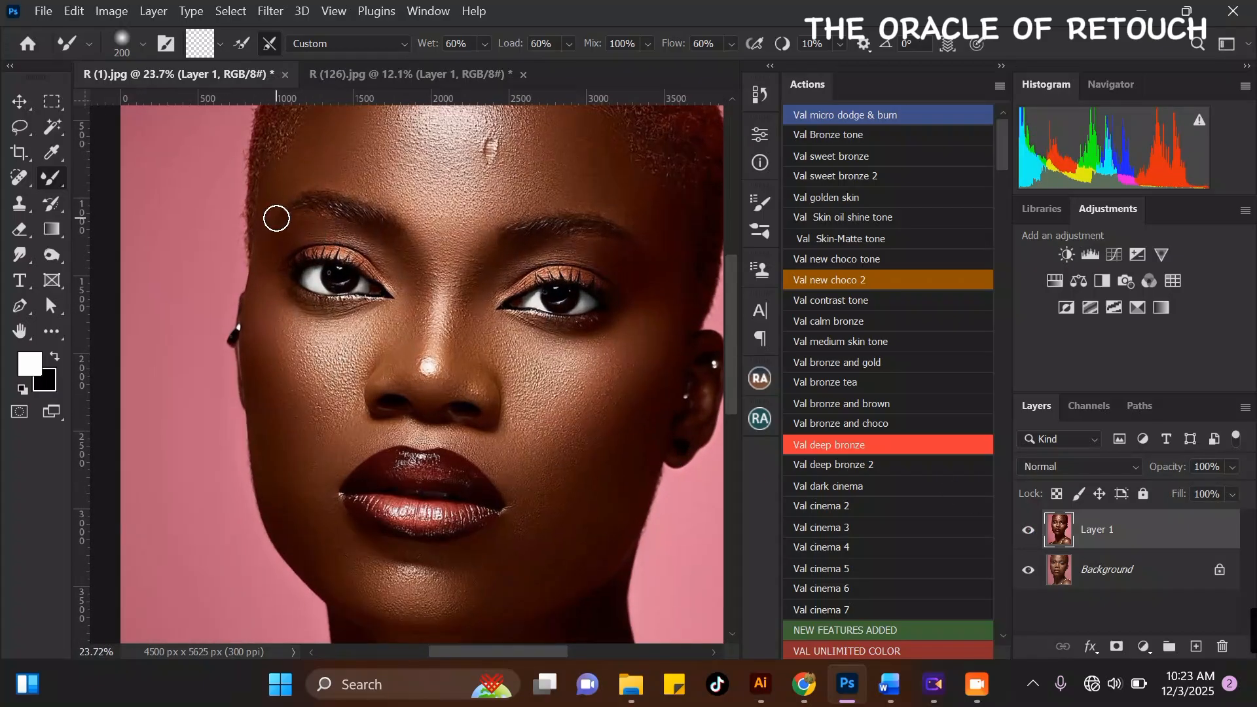
scroll(277, 218, up, 1)
scroll(255, 270, down, 1)
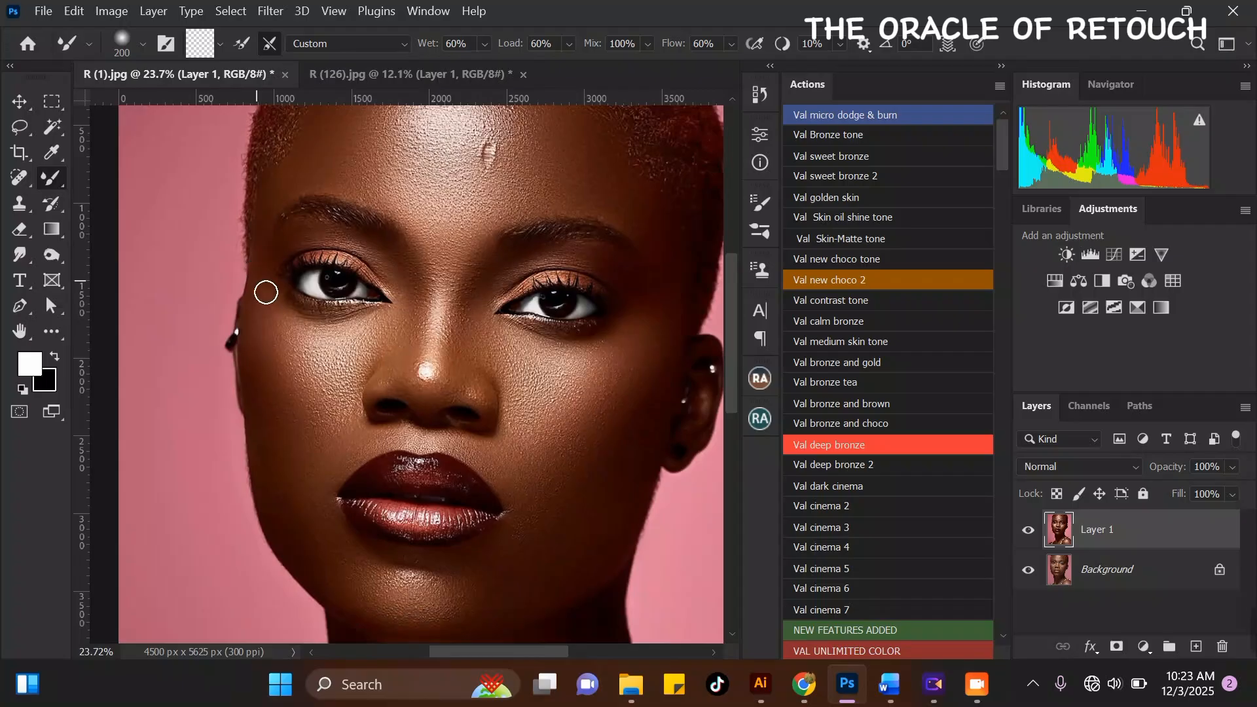
scroll(619, 376, down, 1)
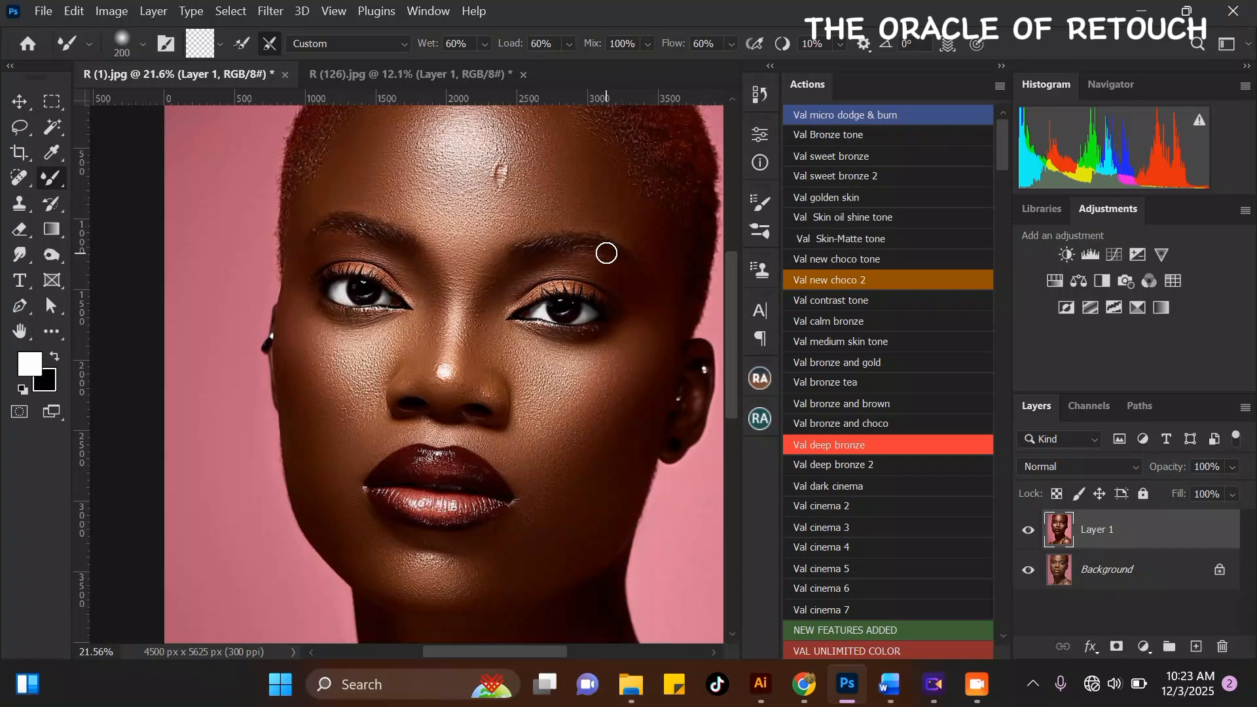
- Hide Layer 1 and make the Background layer active so the original portrait can be retouched
click(1028, 531)
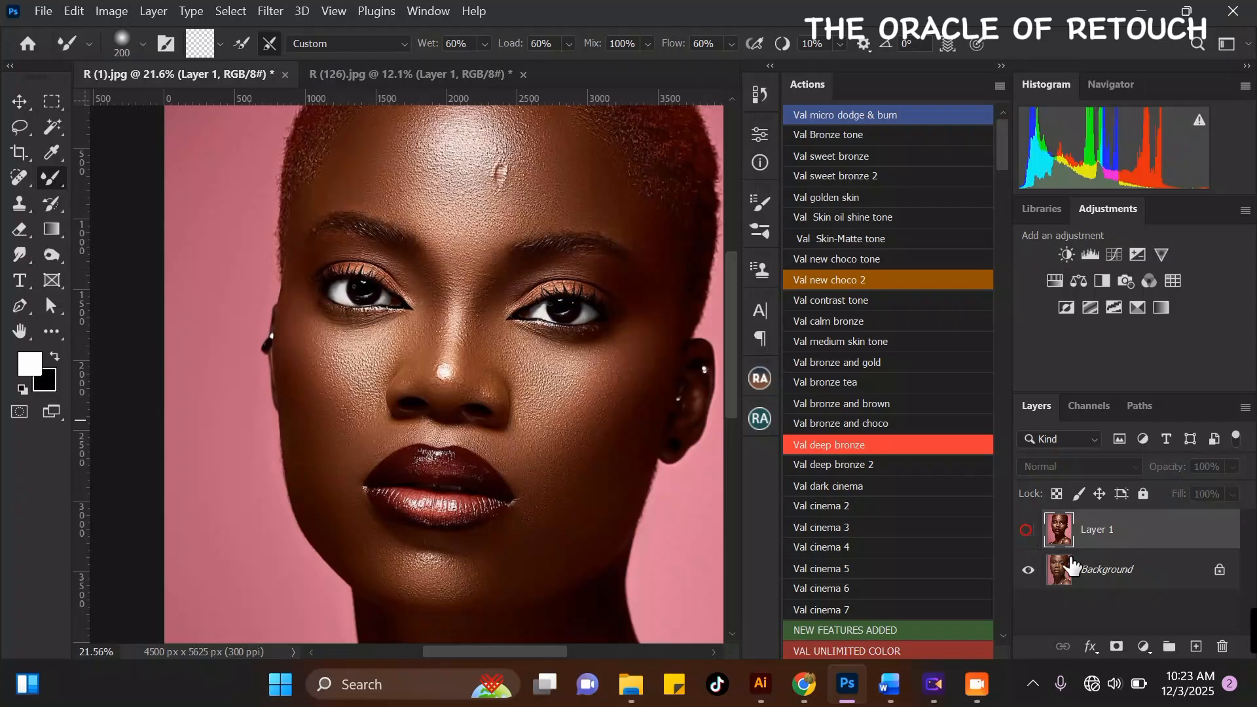
click(1118, 580)
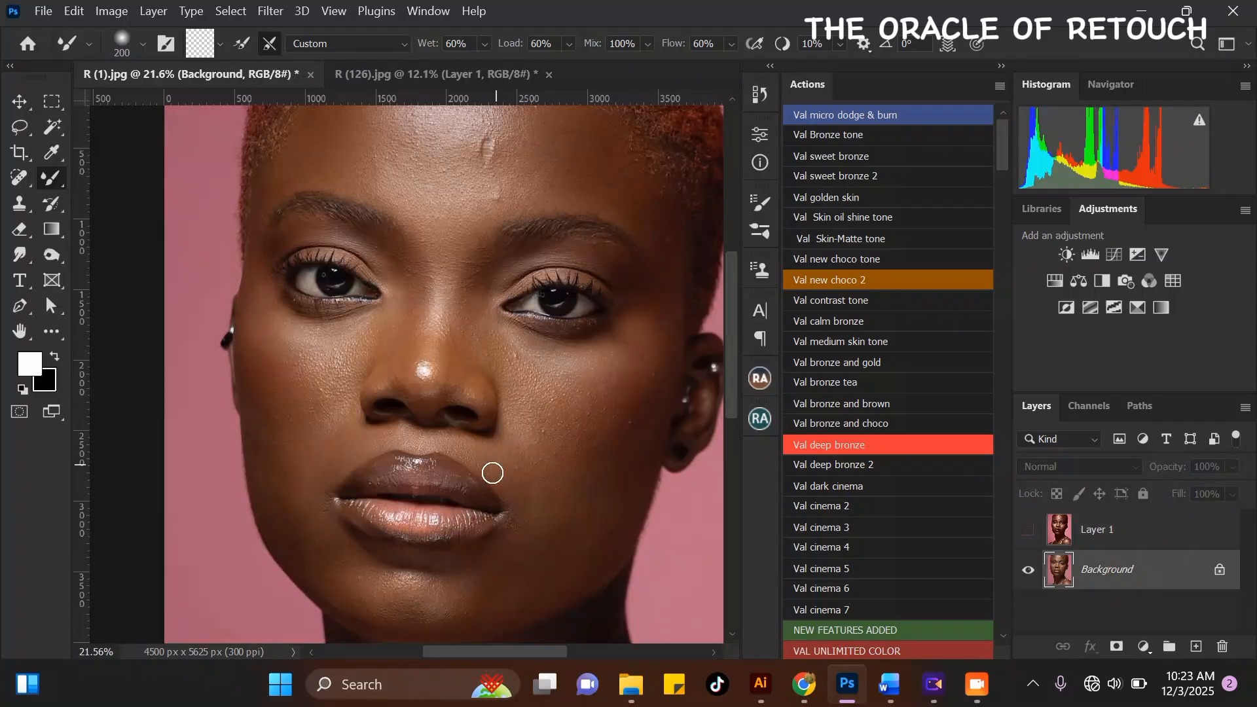
scroll(492, 476, down, 1)
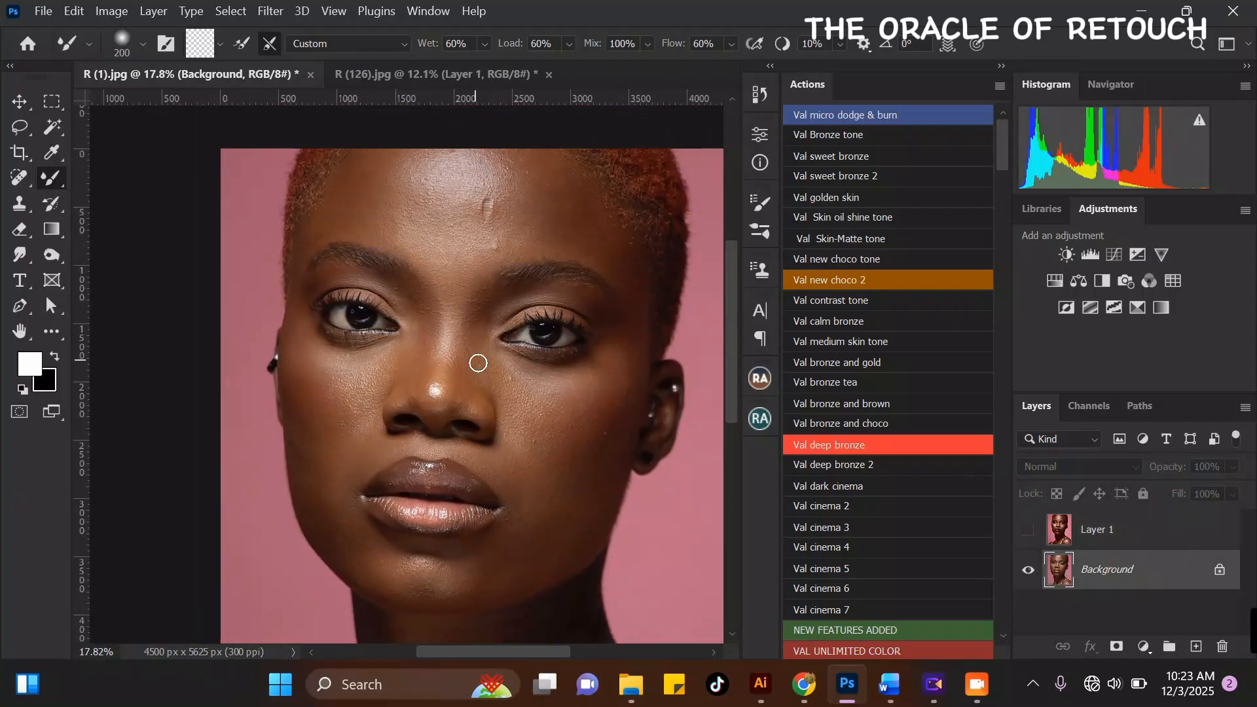
scroll(532, 521, up, 1)
scroll(523, 471, down, 1)
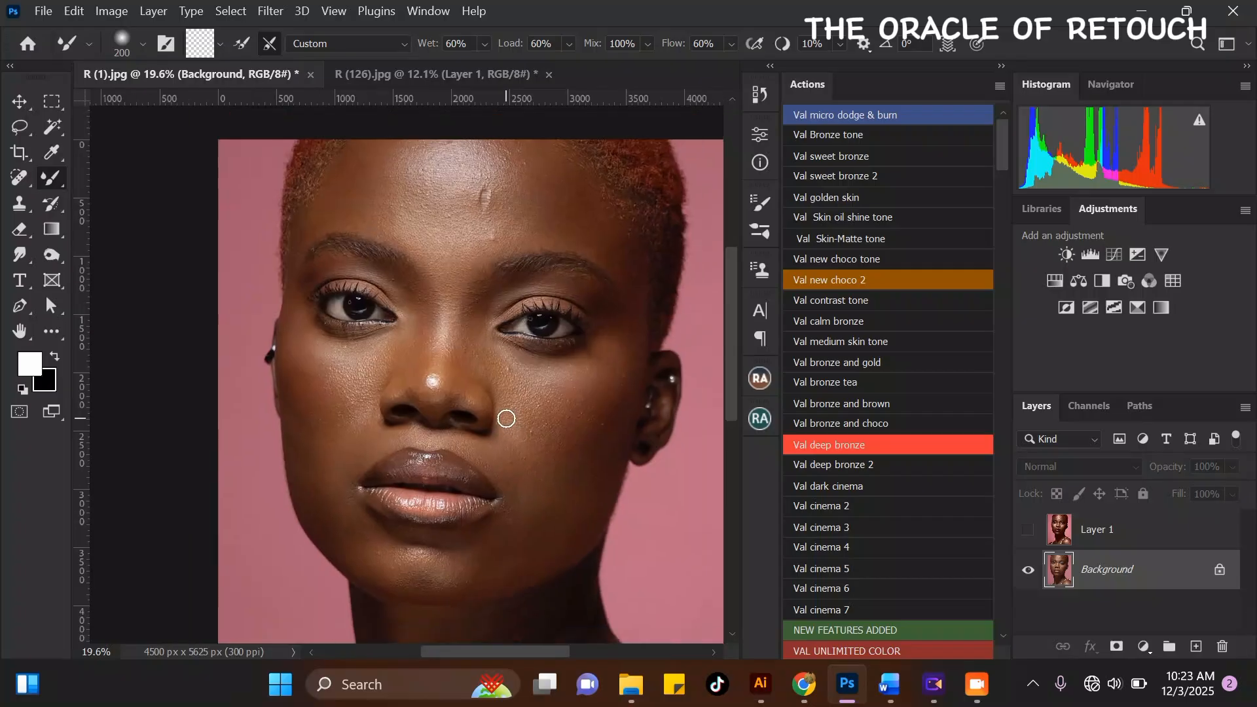
scroll(505, 416, down, 1)
scroll(505, 403, down, 1)
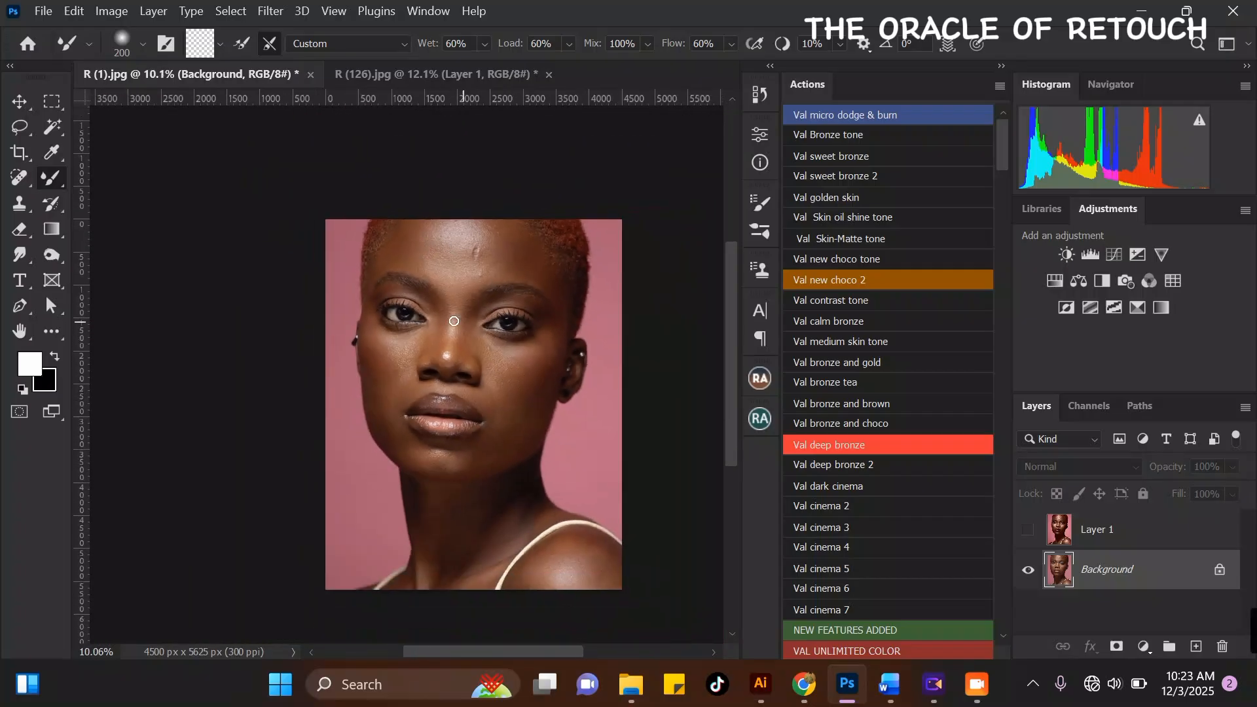
- Run the VAL ADVANCE FREQUENCY SP action on the Background layer and continue past its welcome message
mouse_move(999, 141)
mouse_down()
mouse_move(974, 443)
mouse_move(1003, 627)
mouse_move(1023, 207)
mouse_move(1011, 116)
mouse_move(1008, 616)
mouse_move(1001, 143)
mouse_move(1026, 580)
mouse_move(1015, 626)
mouse_move(1017, 498)
mouse_move(985, 196)
mouse_move(1000, 208)
mouse_up()
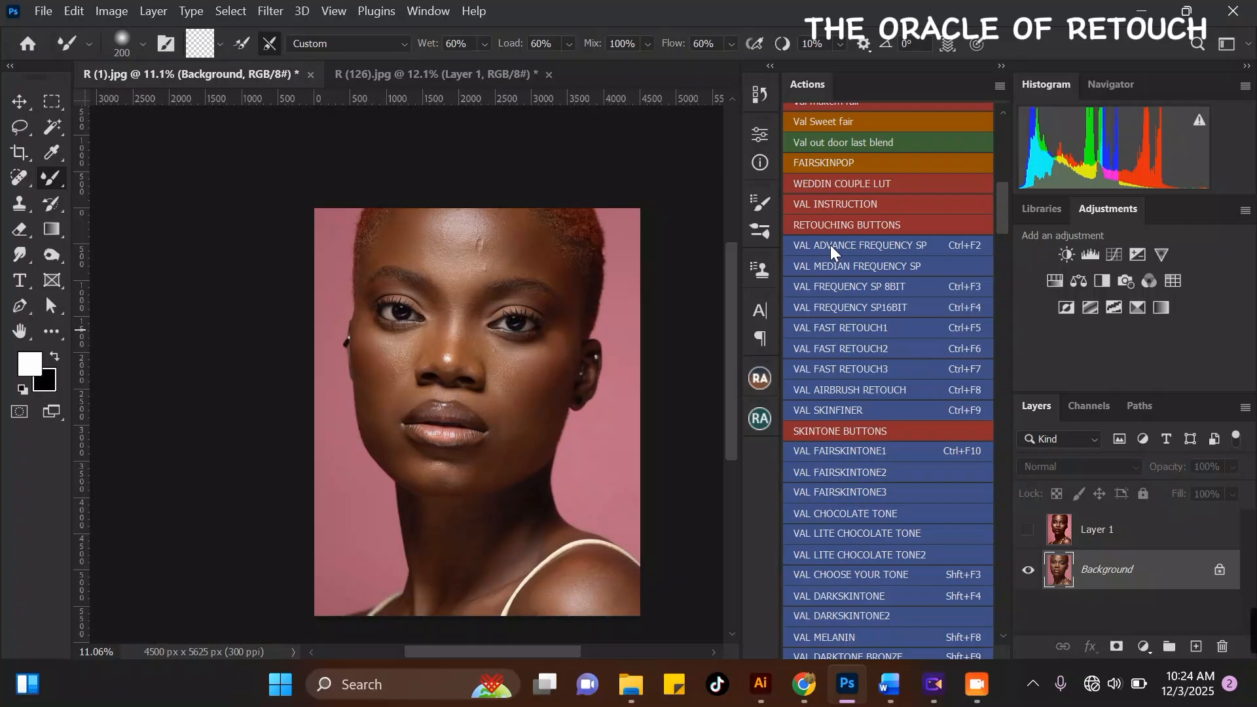
click(830, 245)
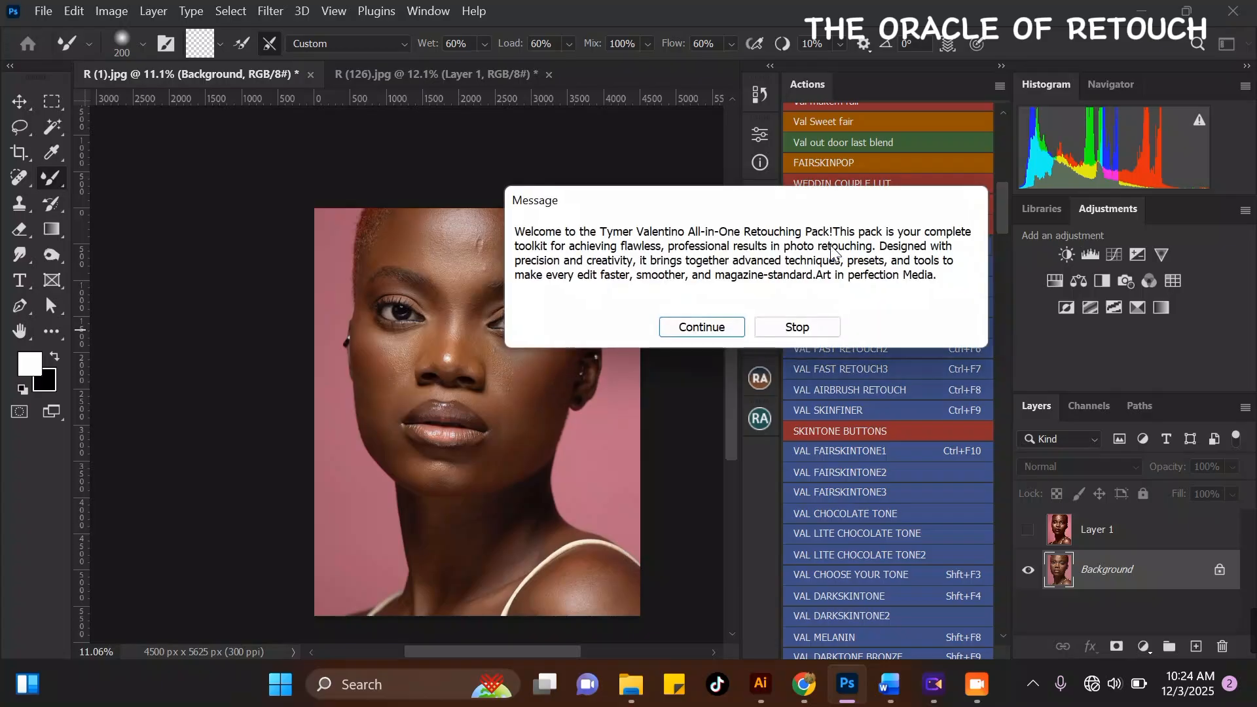
drag(607, 206, 683, 105)
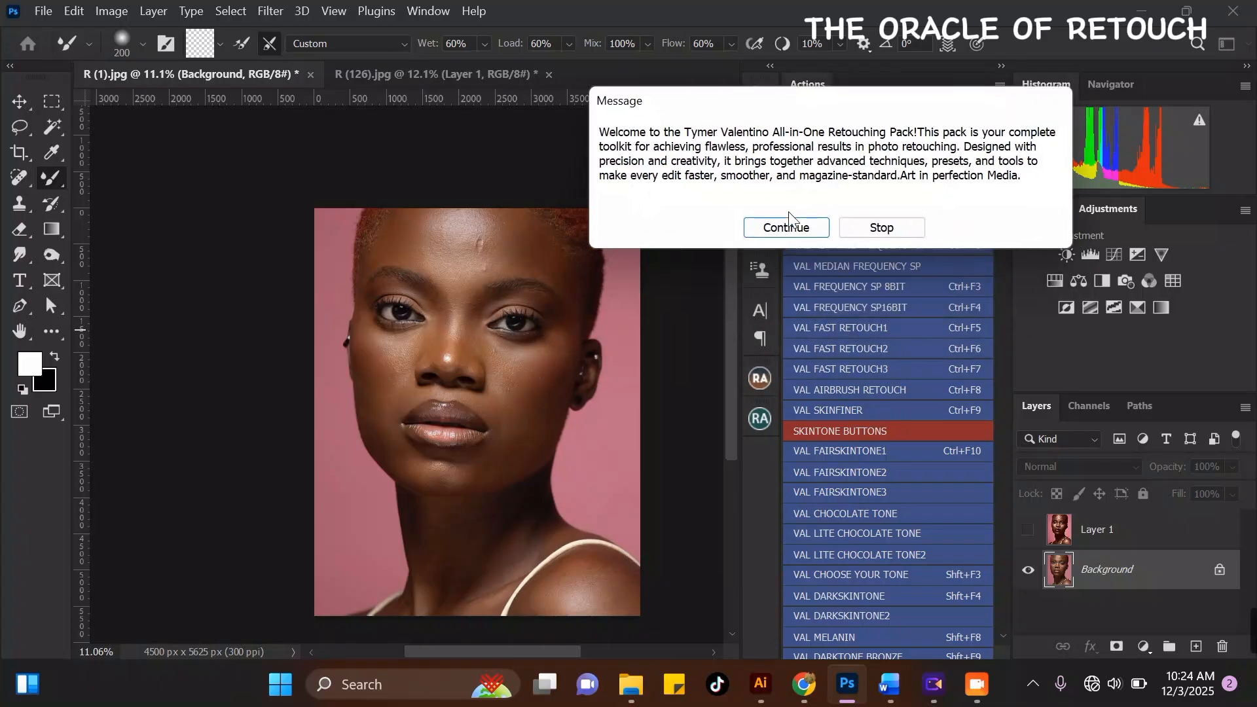
click(789, 229)
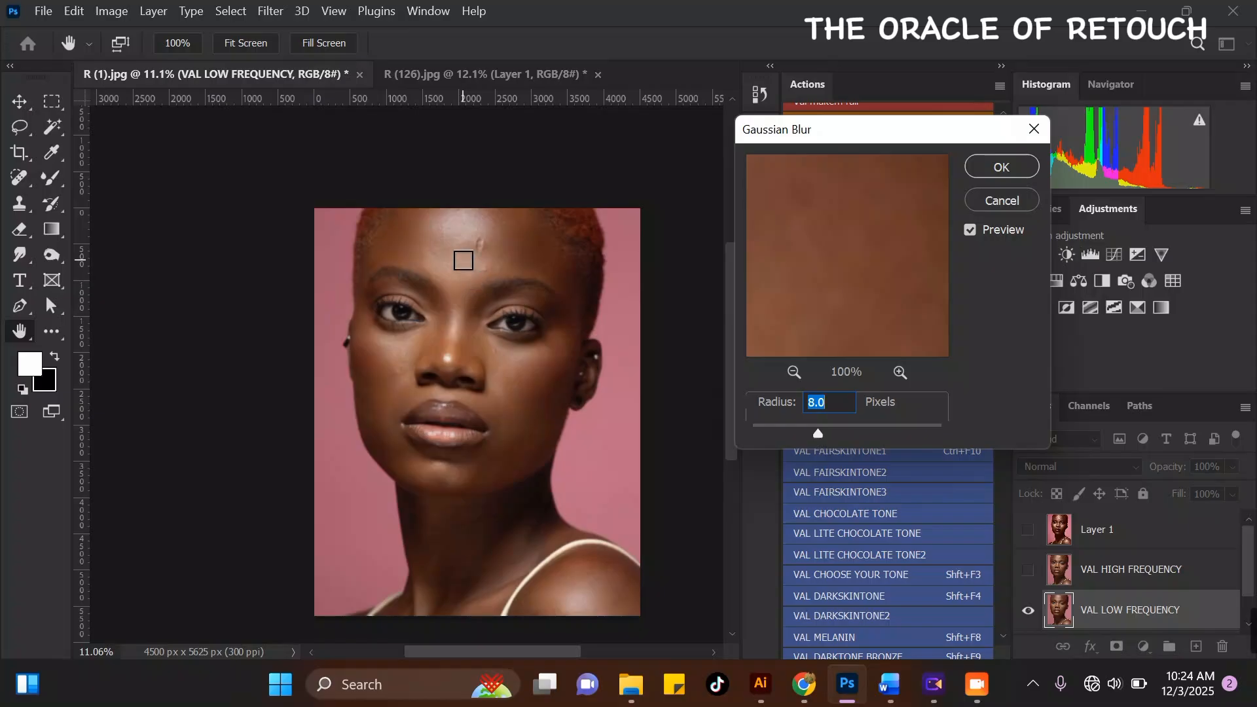
- Set the Gaussian Blur radius for the VAL LOW FREQUENCY layer to 10 pixels
scroll(464, 260, up, 2)
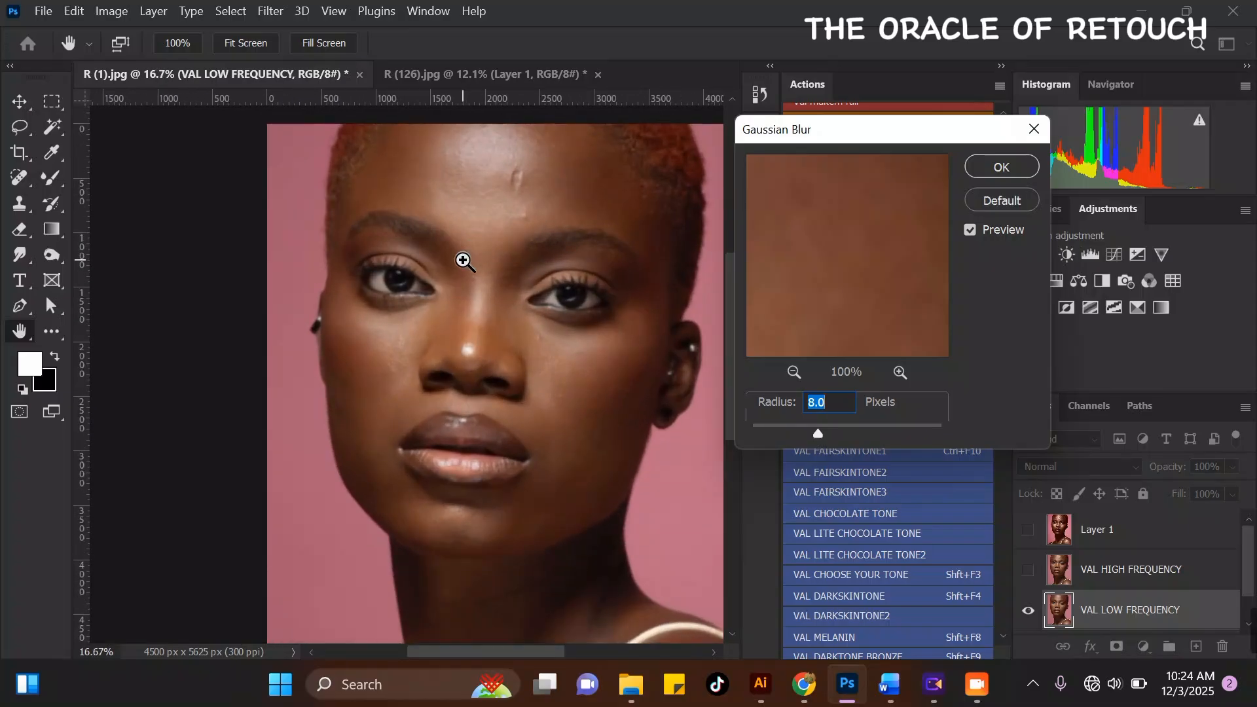
scroll(464, 261, up, 1)
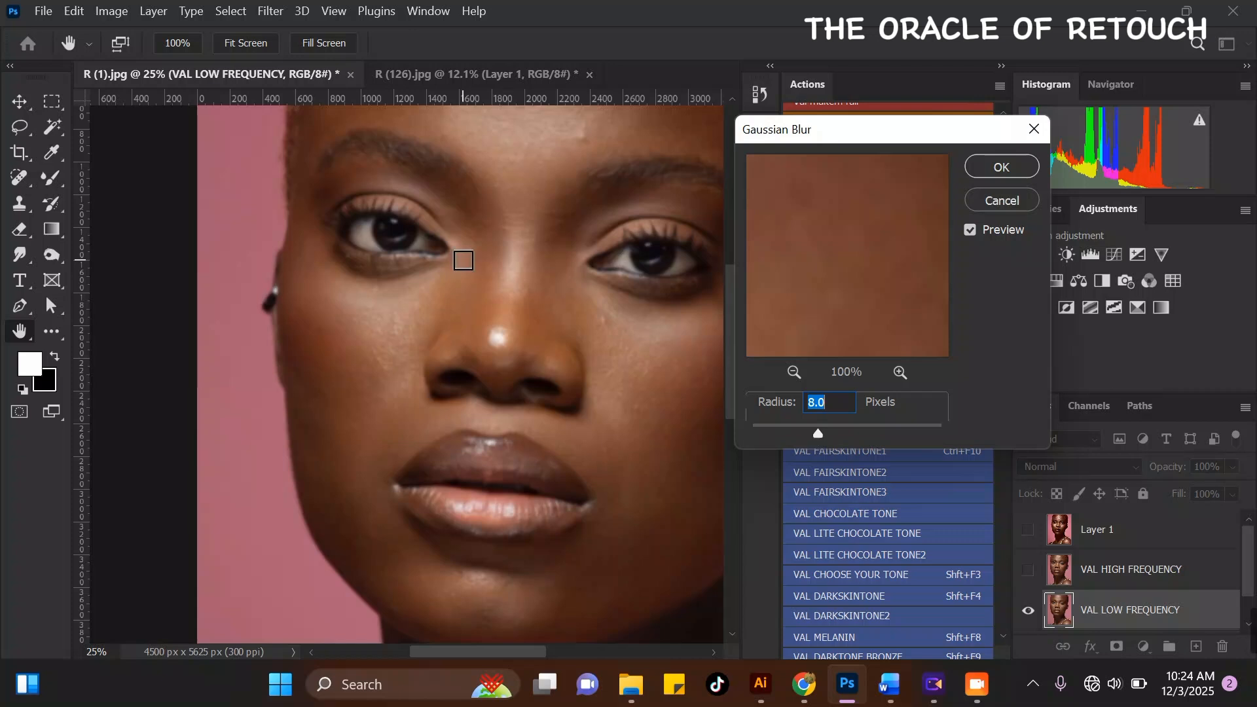
text(10)
- Examine the eyes, nose and forehead in the Gaussian Blur preview at reduced magnification to judge the skin smoothing
click(794, 371)
click(795, 371)
click(796, 372)
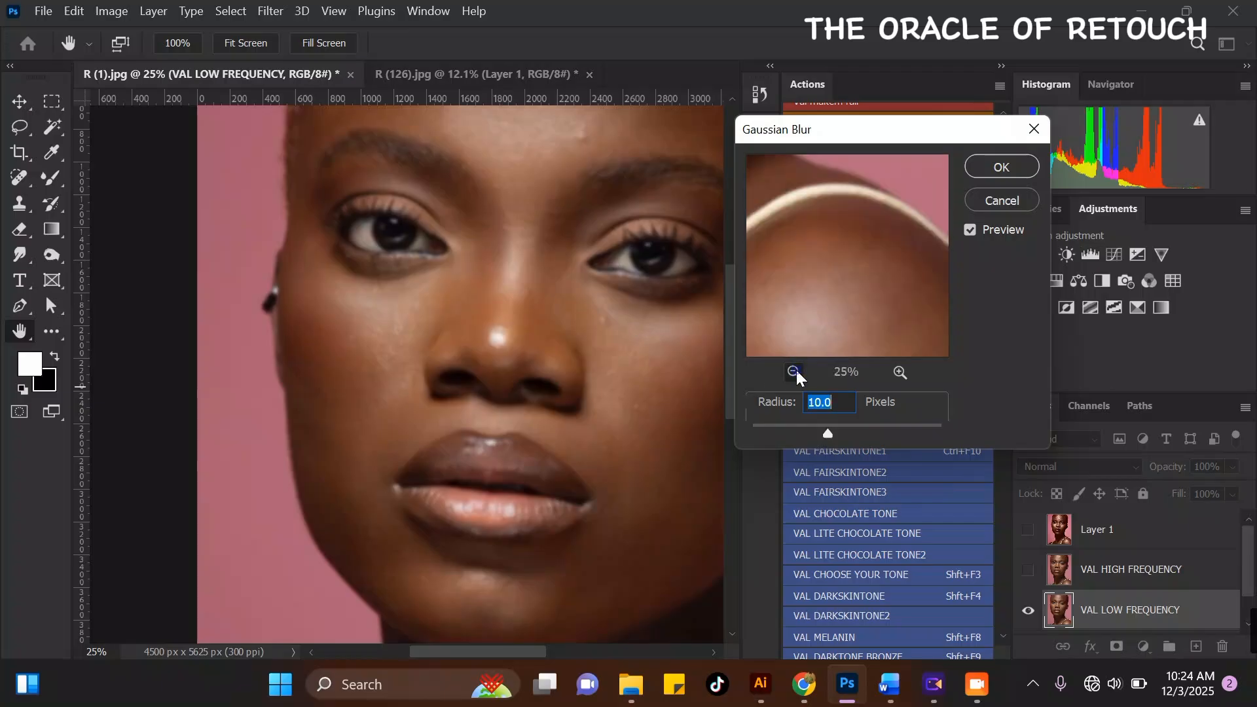
click(795, 371)
click(795, 371)
drag(774, 231, 856, 308)
drag(864, 234, 906, 295)
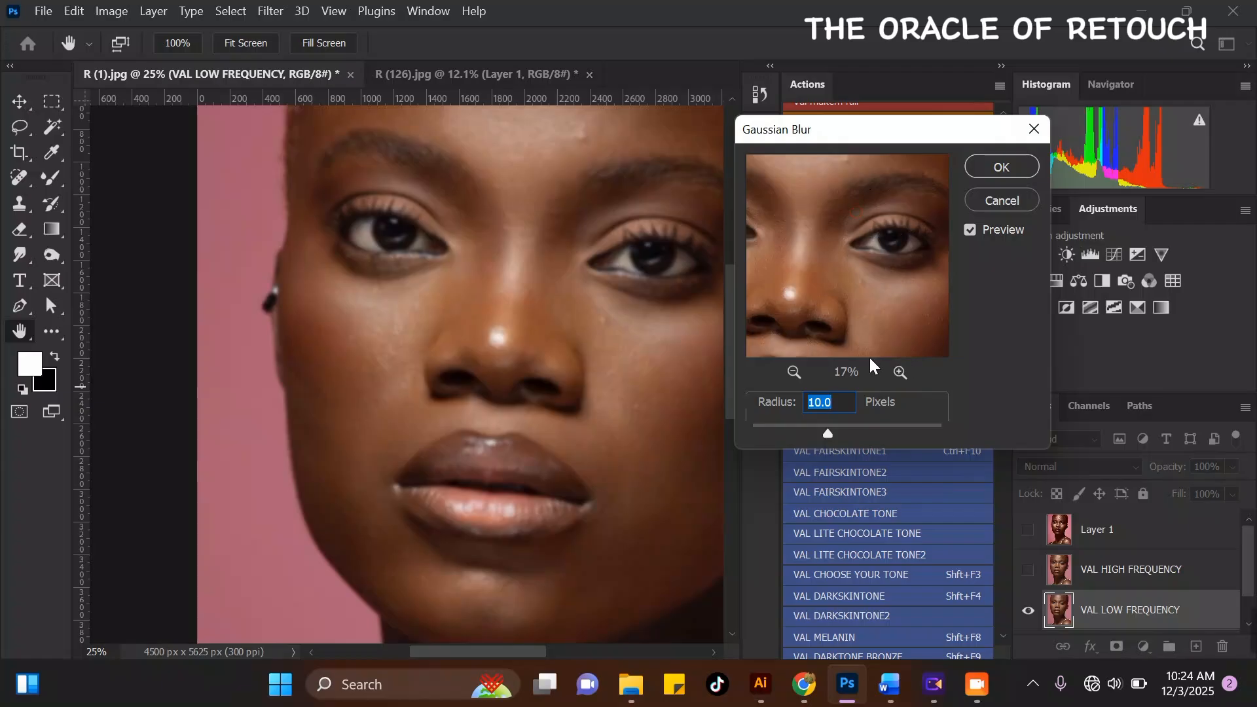
drag(875, 252, 878, 362)
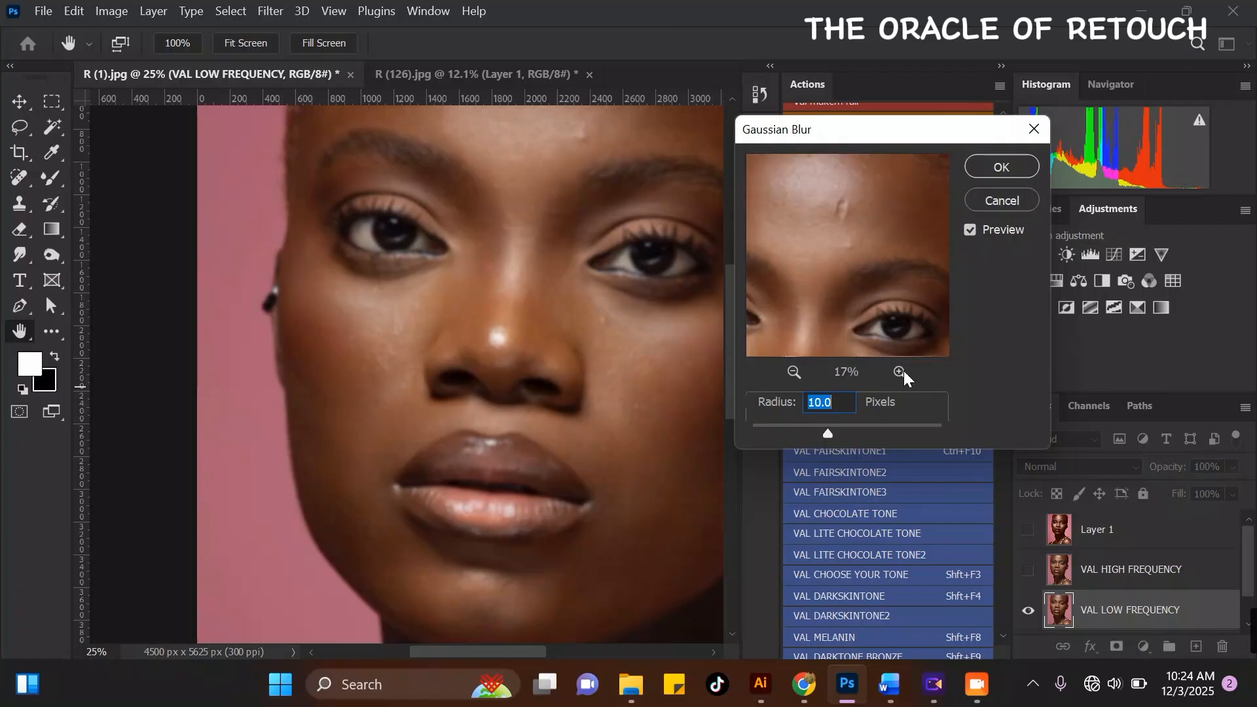
click(901, 372)
drag(805, 302, 892, 353)
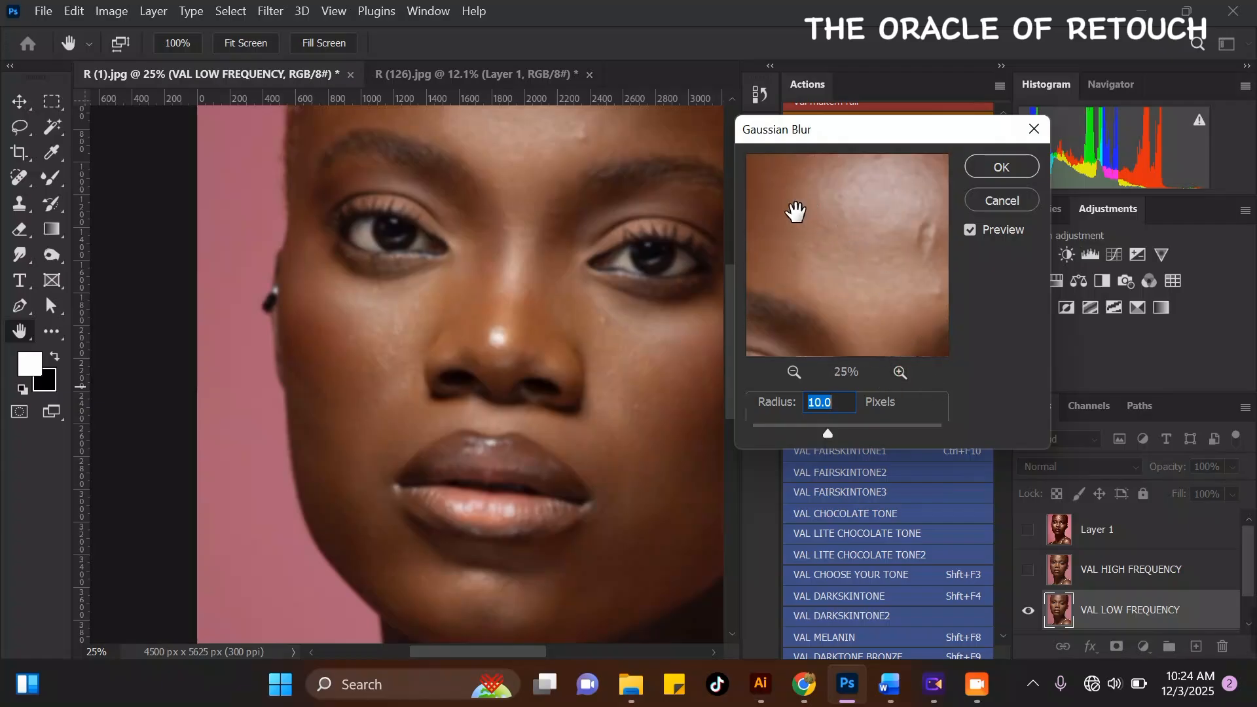
- Apply the Gaussian Blur and continue past the Mixer Brush advice message to finish the frequency separation action
click(999, 169)
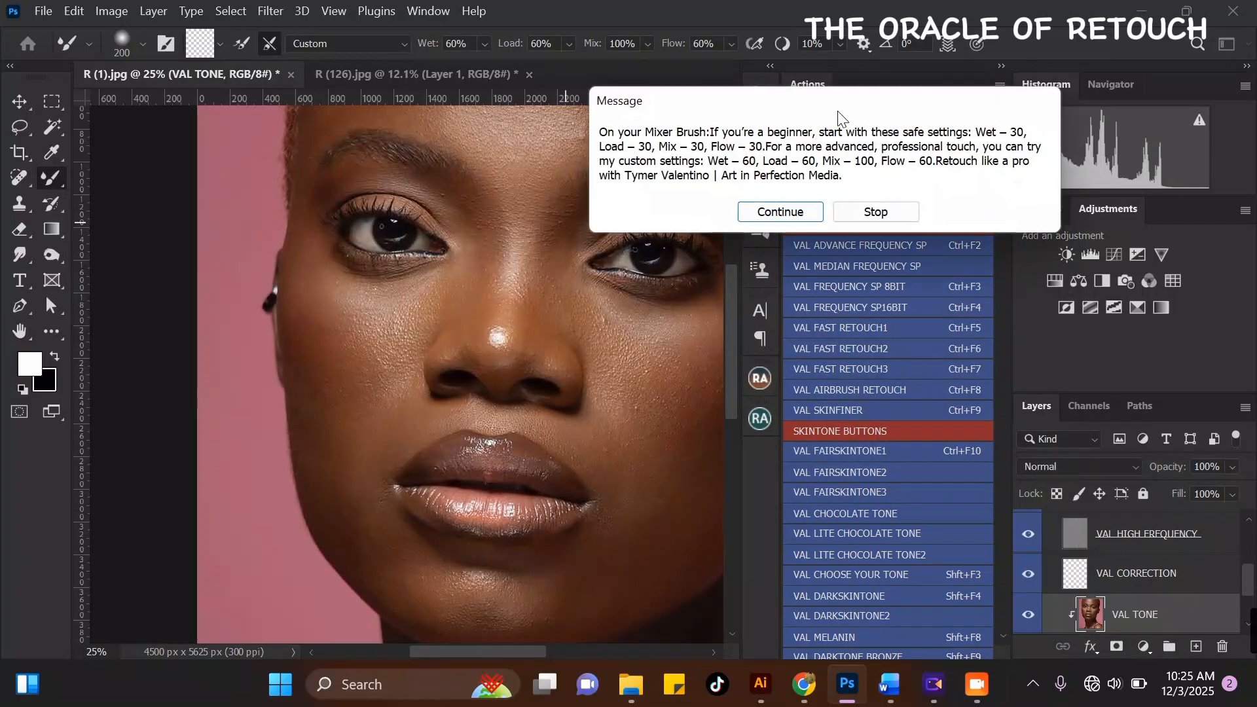
drag(840, 118, 596, 172)
click(524, 271)
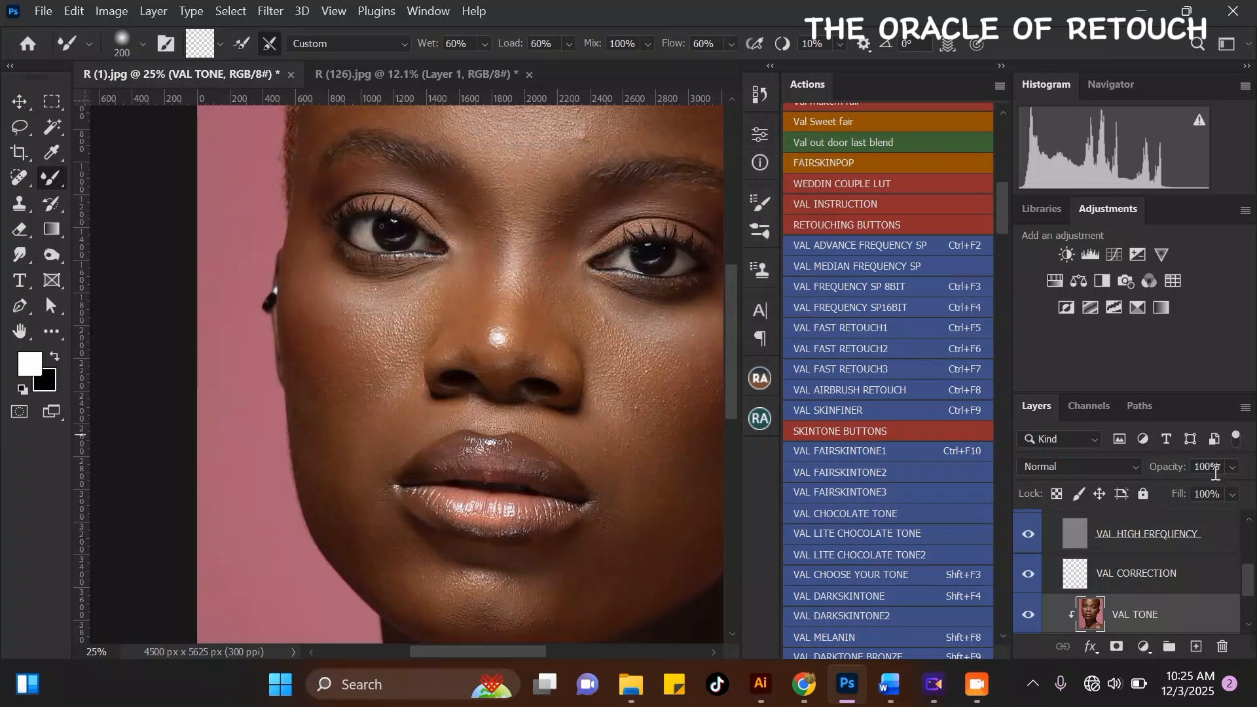
- Choose the Soft Round preset from General Brushes for the Mixer Brush and open the detailed brush settings
mouse_move(1251, 580)
mouse_down()
mouse_move(1248, 609)
mouse_move(1249, 550)
mouse_move(1246, 578)
mouse_up()
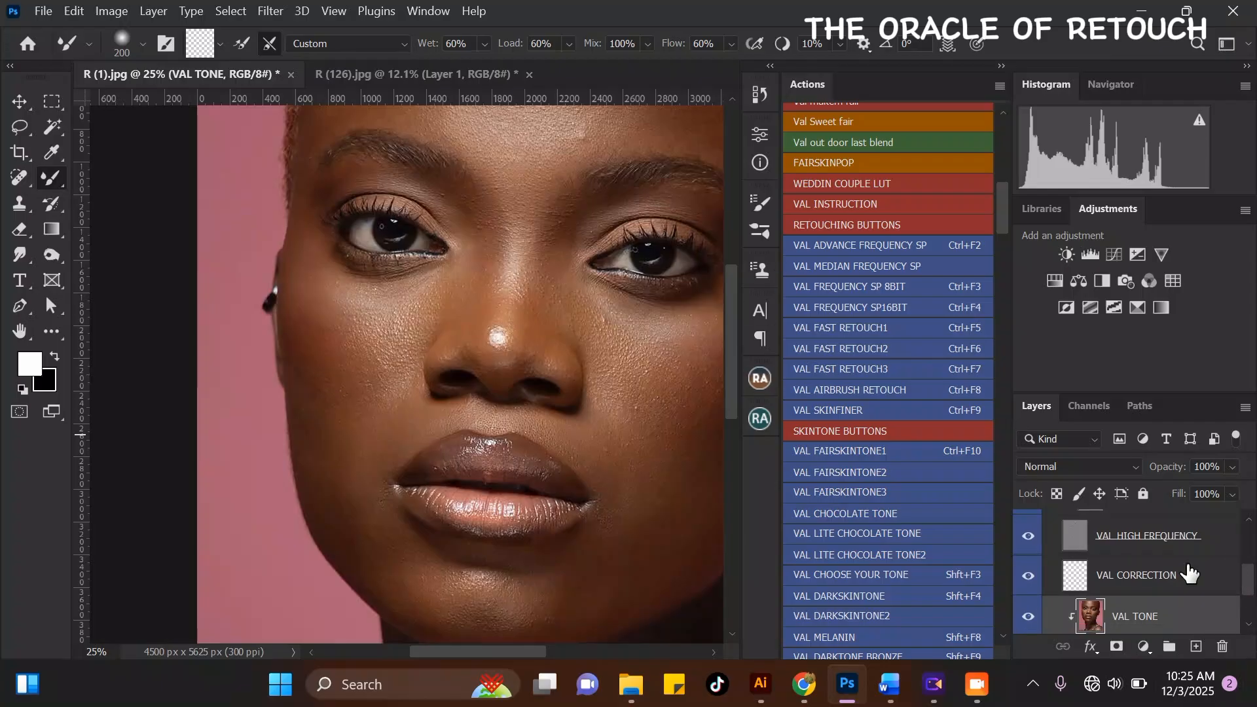
drag(493, 651, 512, 656)
drag(733, 344, 741, 300)
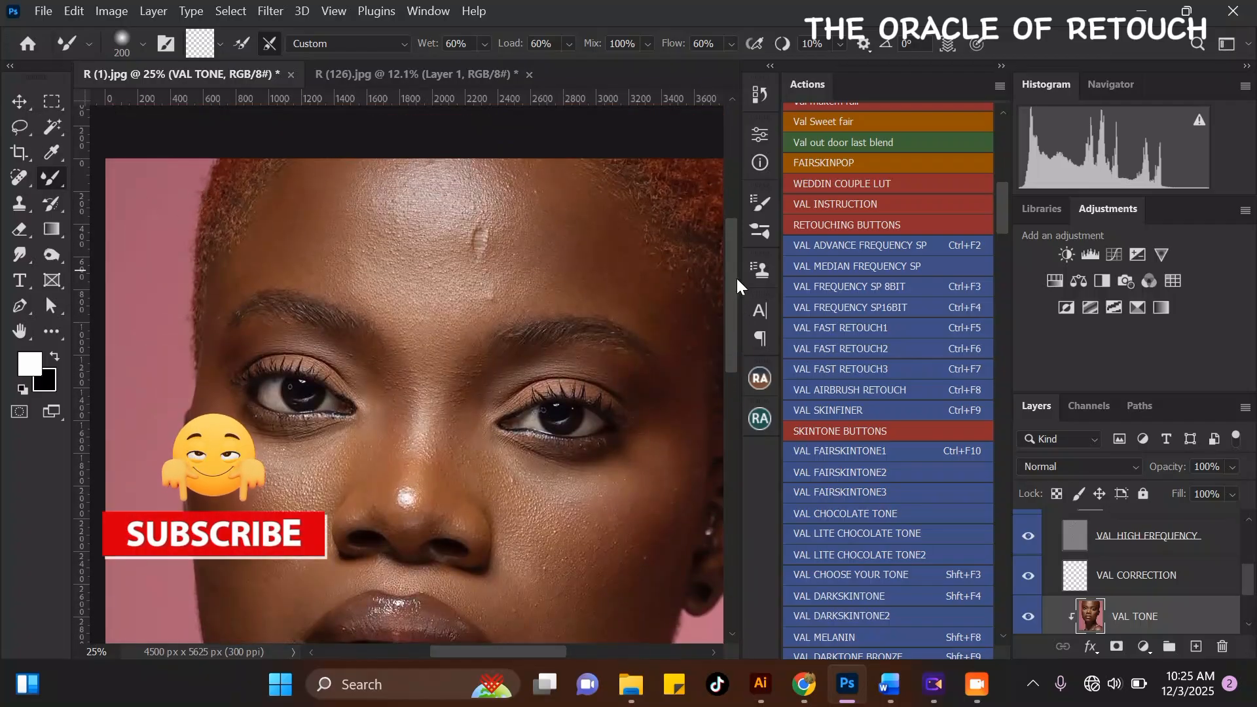
drag(737, 282, 736, 296)
drag(473, 655, 482, 647)
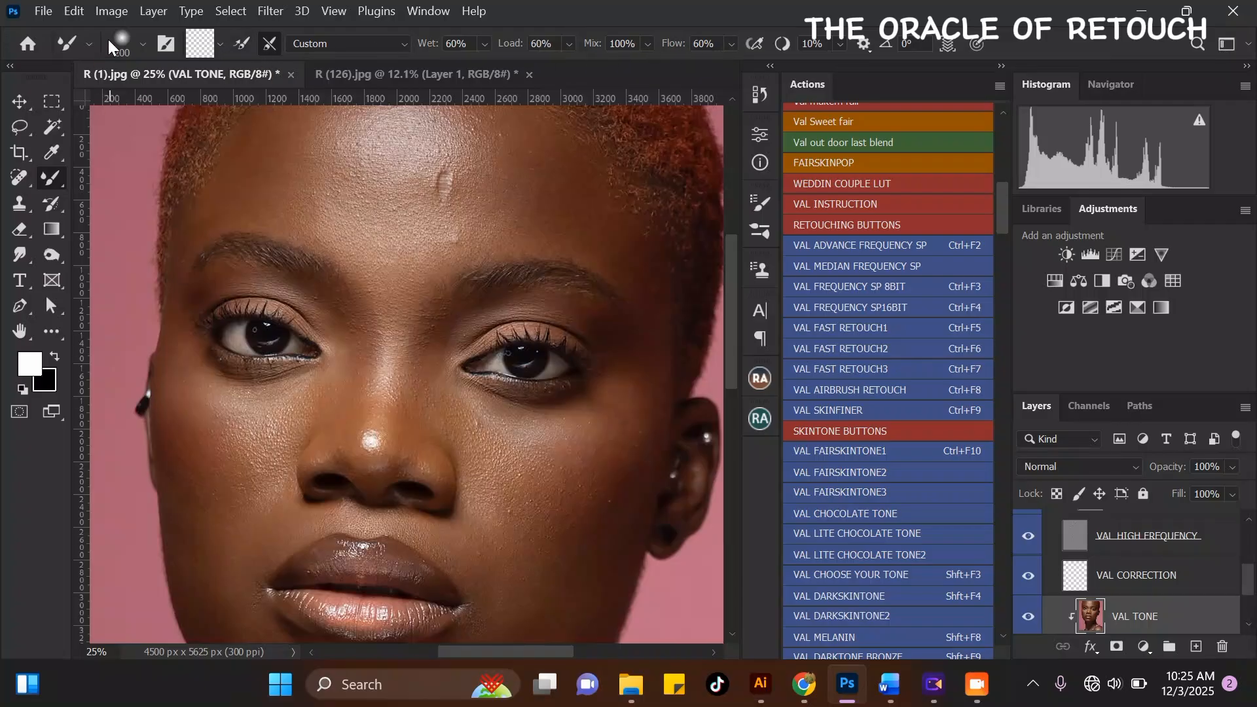
click(140, 46)
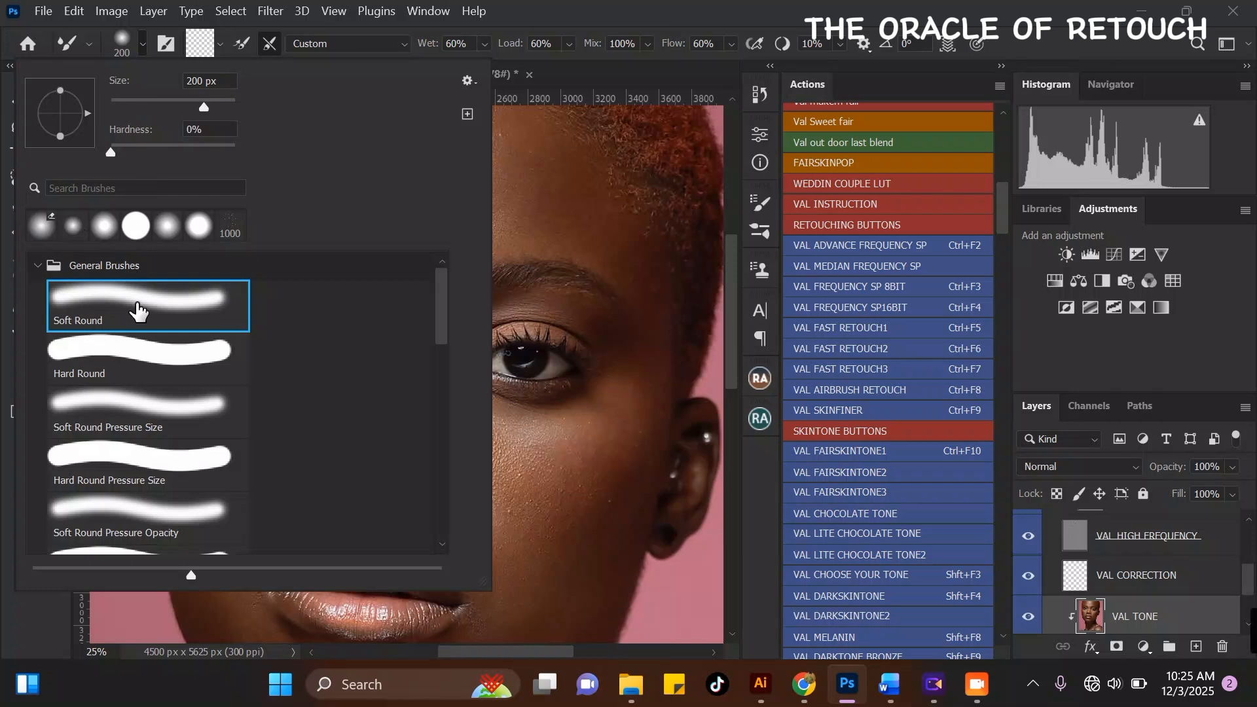
double_click(152, 319)
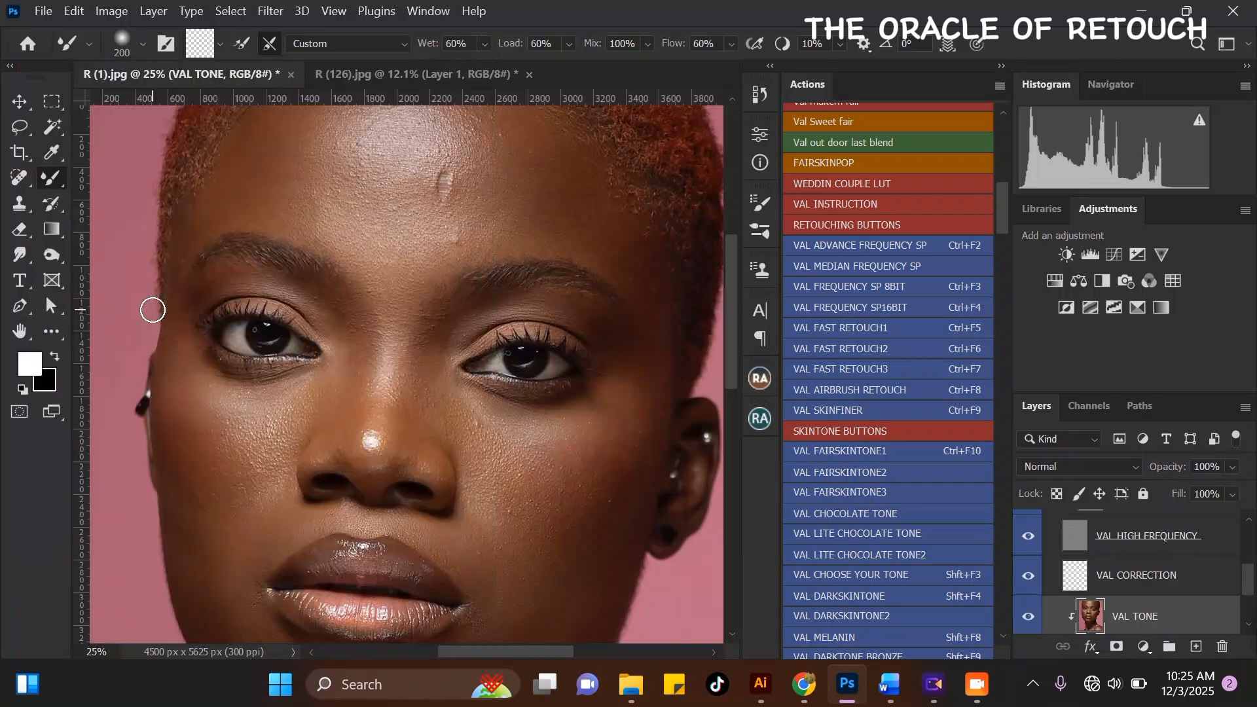
click(169, 44)
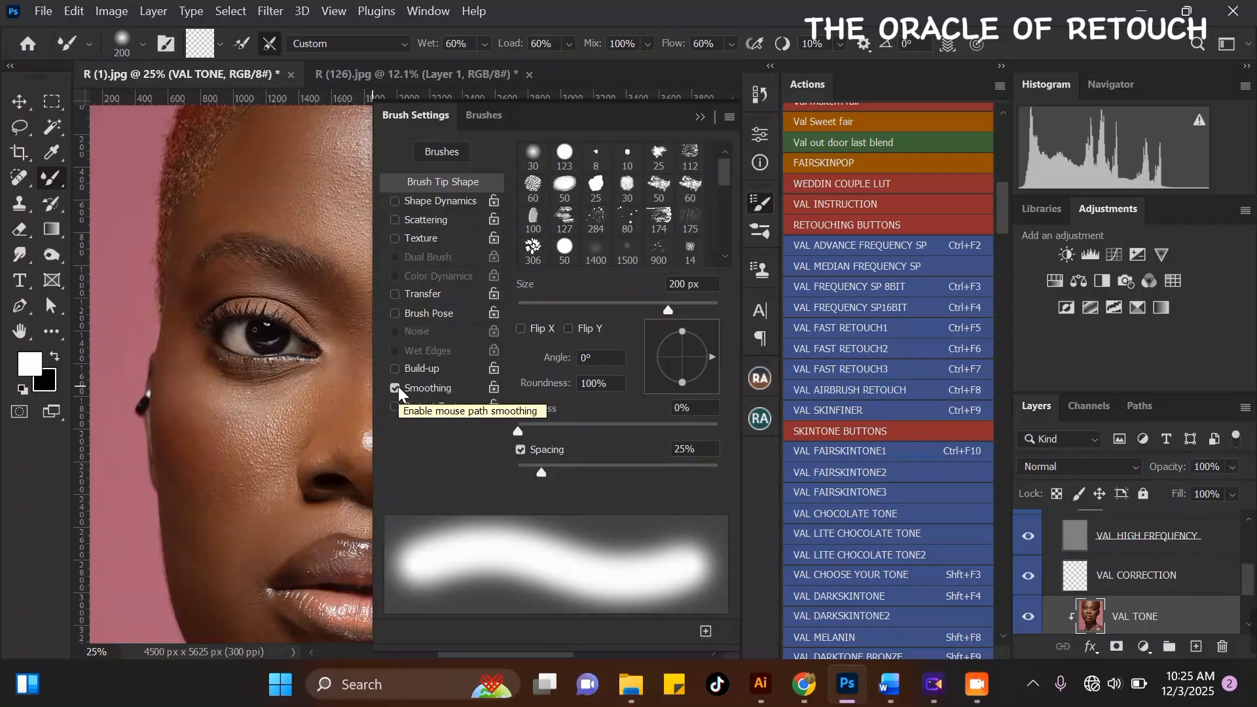
- Close the detailed brush settings and return to the portrait's face
key(Return)
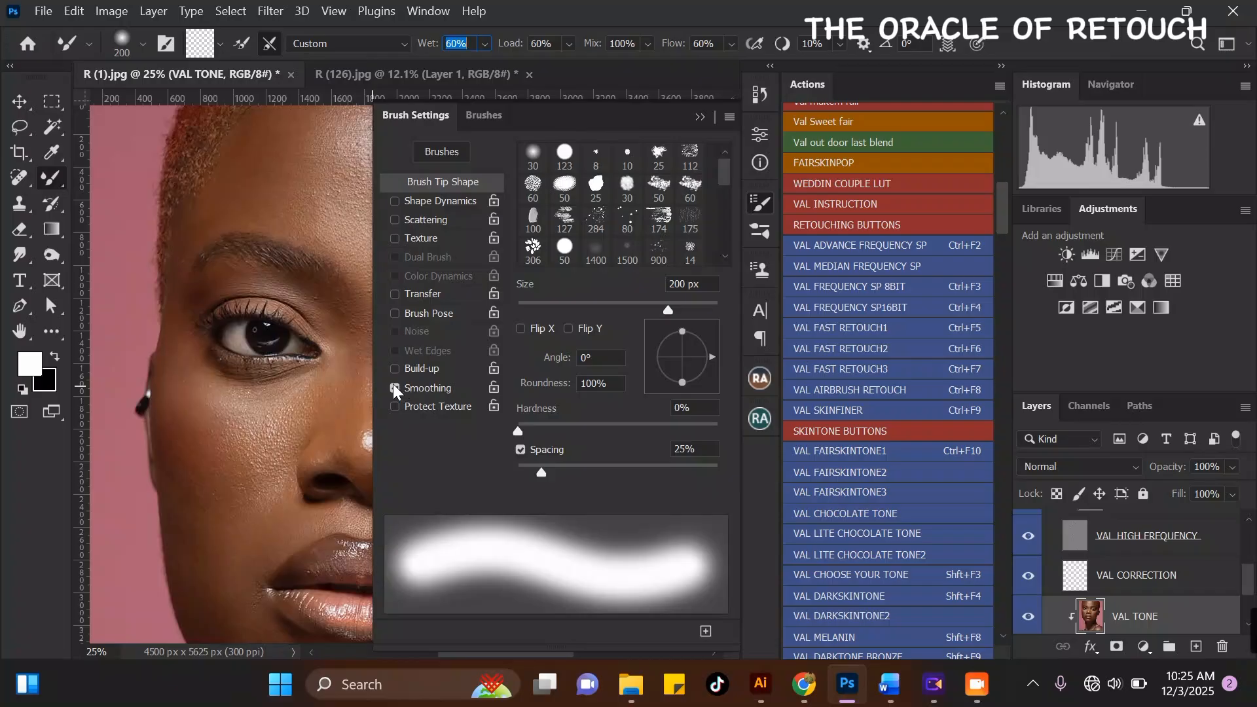
click(701, 118)
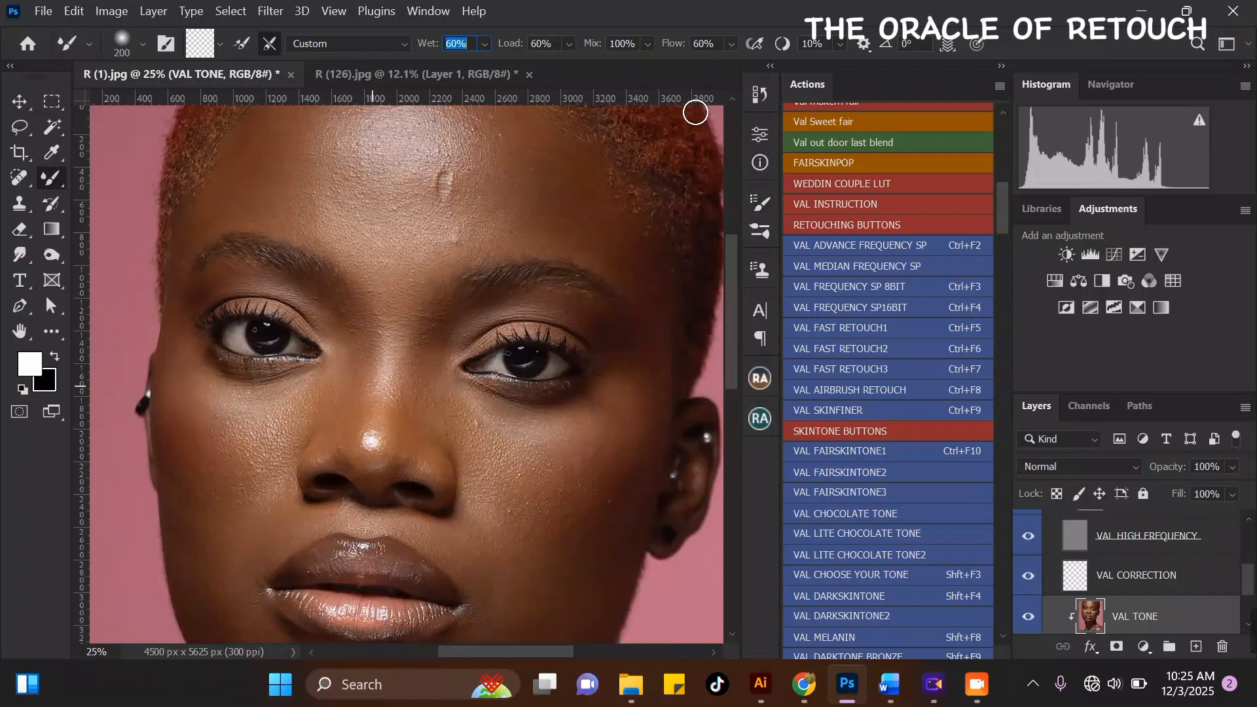
key(Return)
mouse_move(732, 277)
mouse_down()
mouse_move(739, 265)
mouse_move(734, 282)
mouse_up()
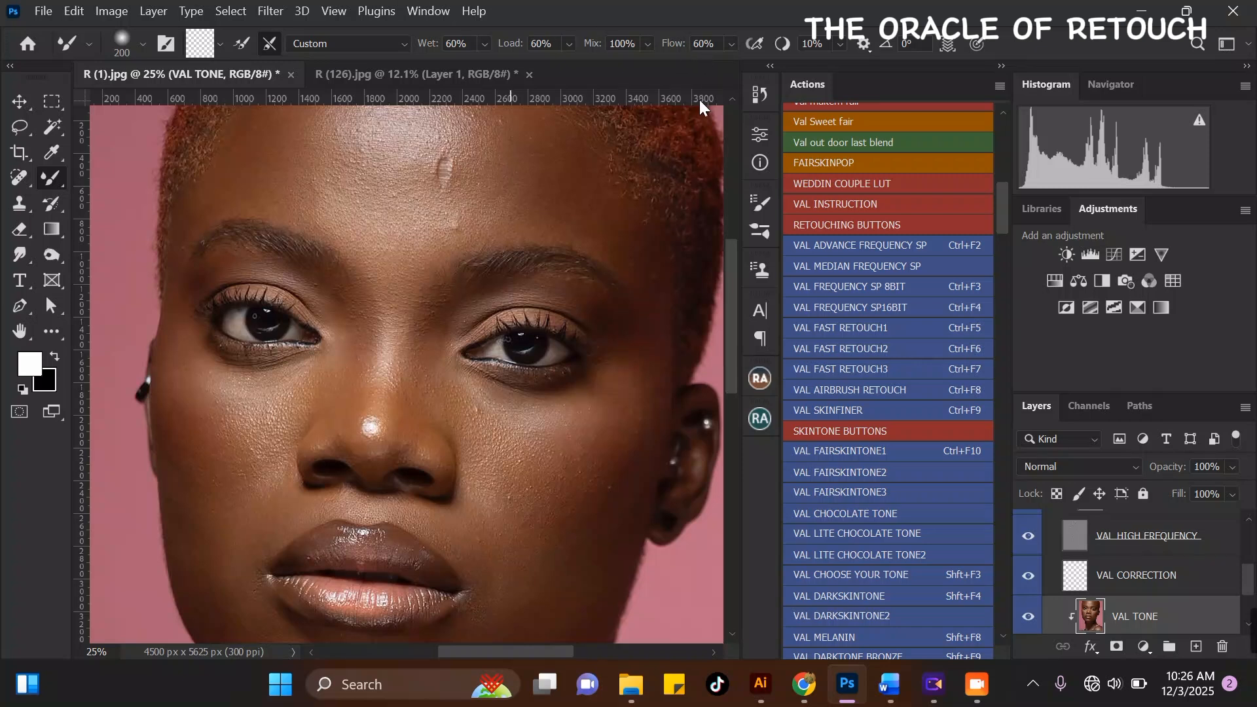
drag(733, 364, 734, 360)
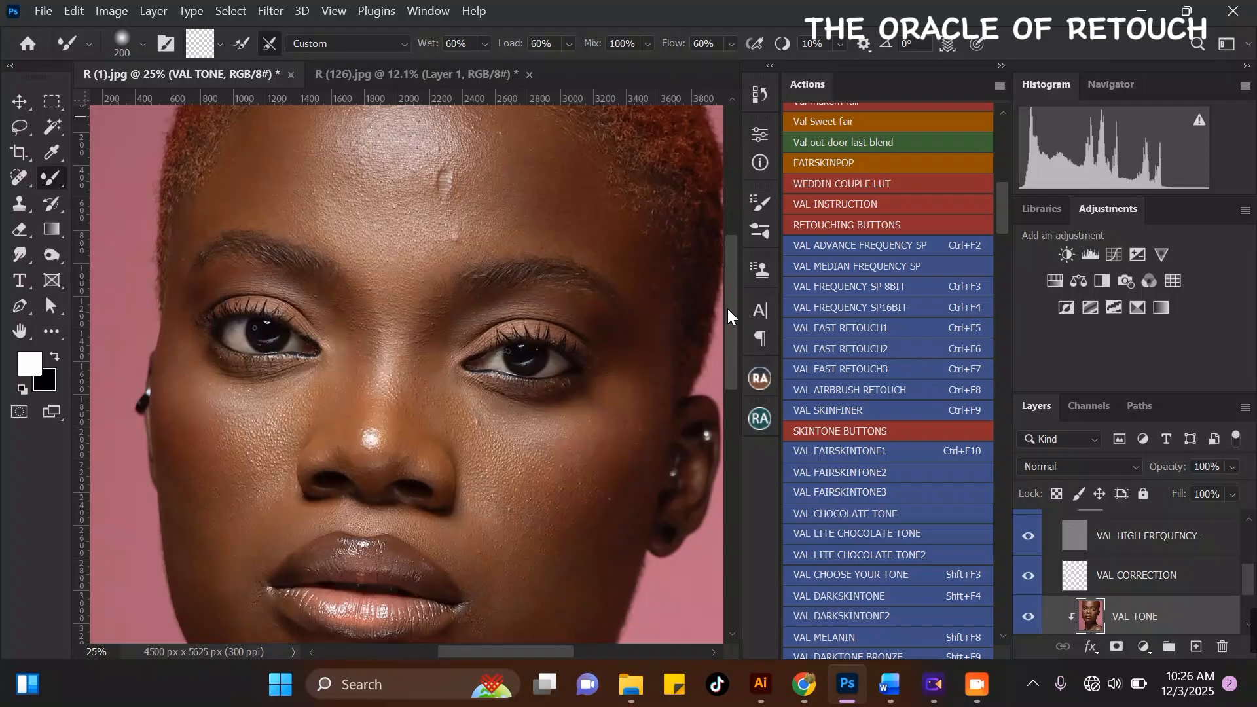
drag(729, 308, 727, 317)
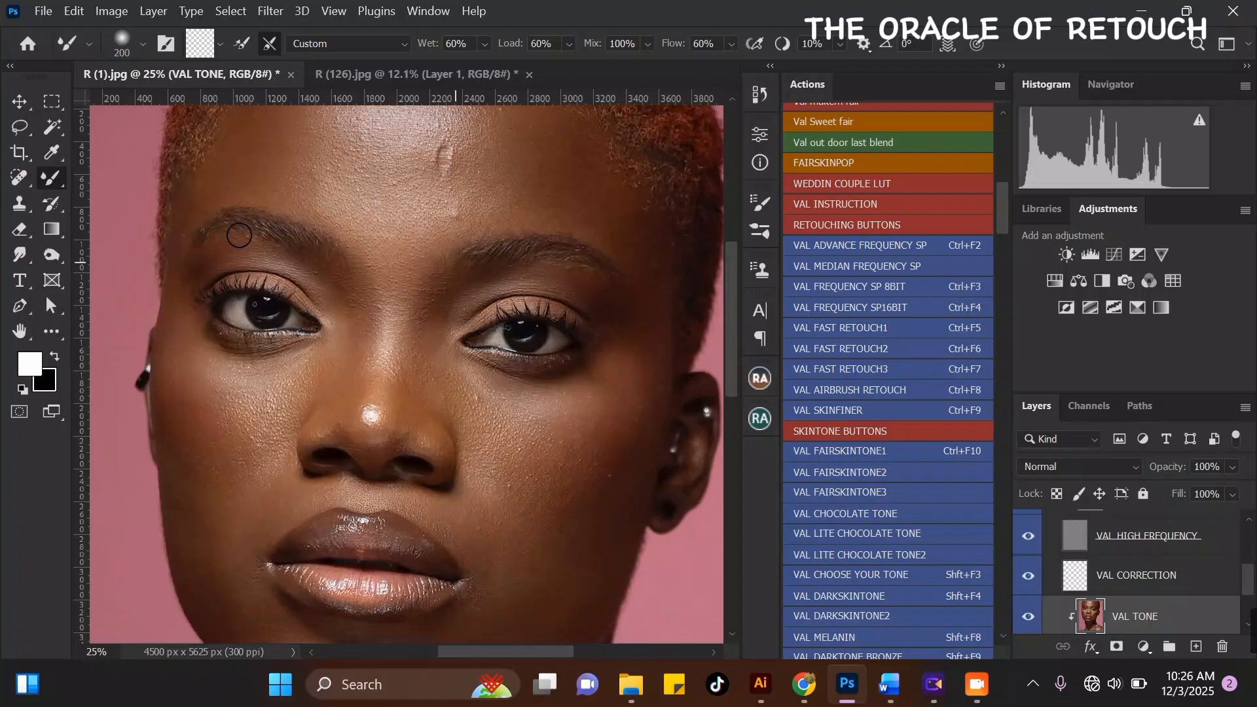
- Outline the left side of the forehead above the eyebrow with the Lasso Tool at 10 px feather
click(16, 130)
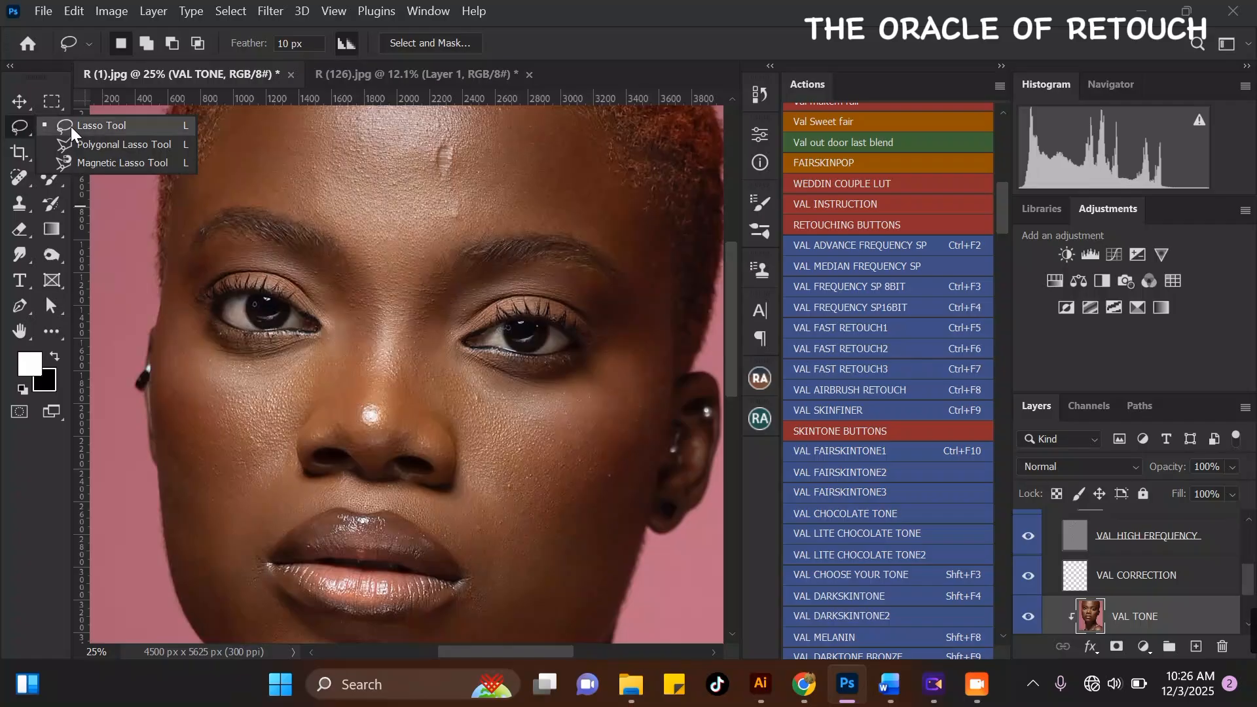
click(100, 129)
drag(733, 308, 736, 283)
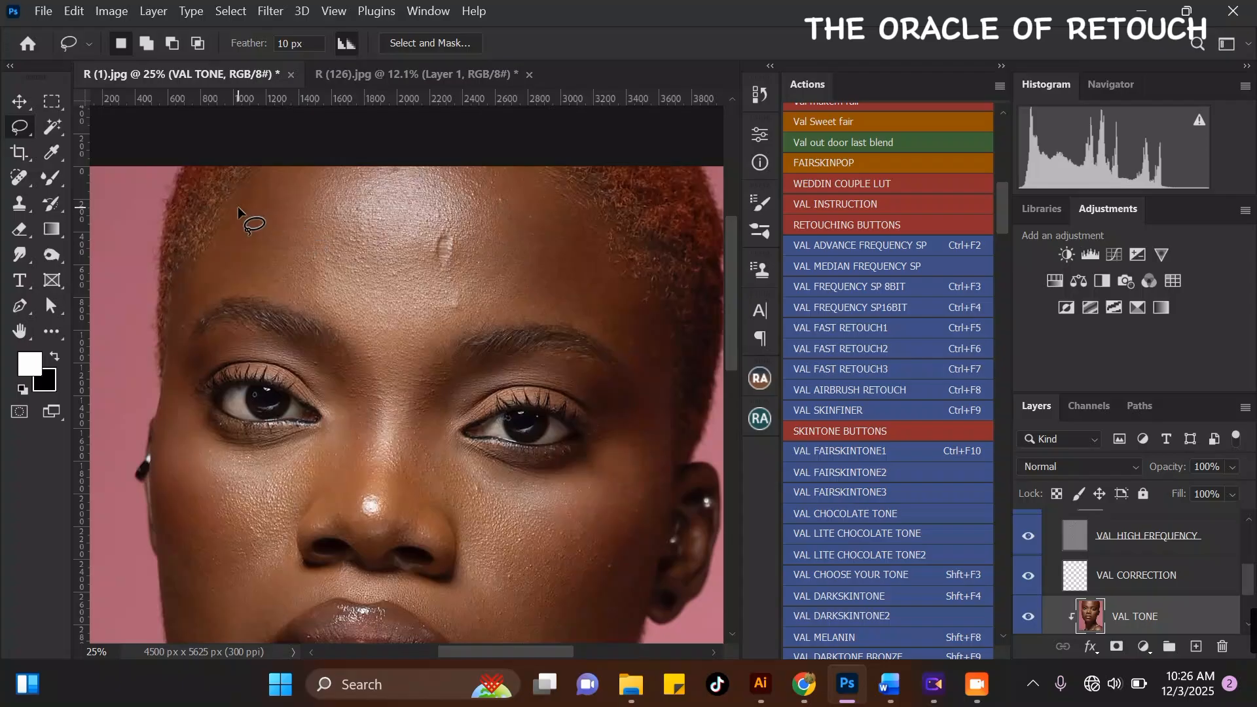
scroll(246, 233, up, 1)
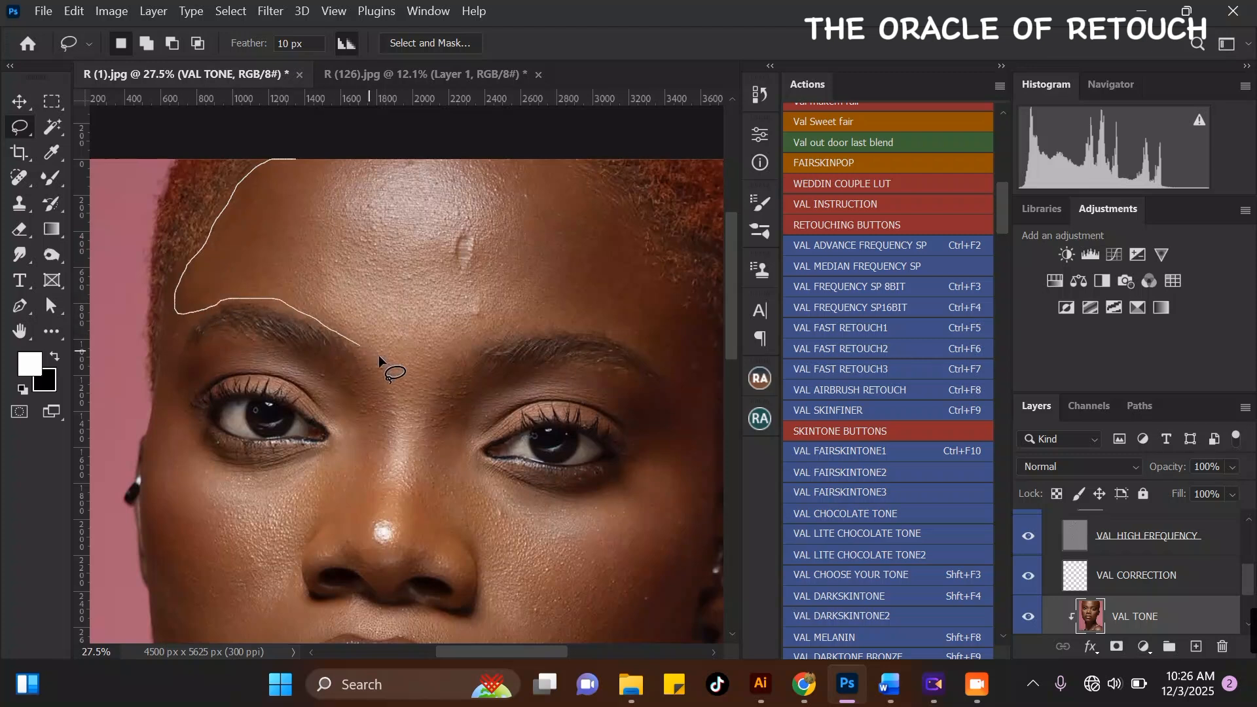
drag(423, 156, 283, 161)
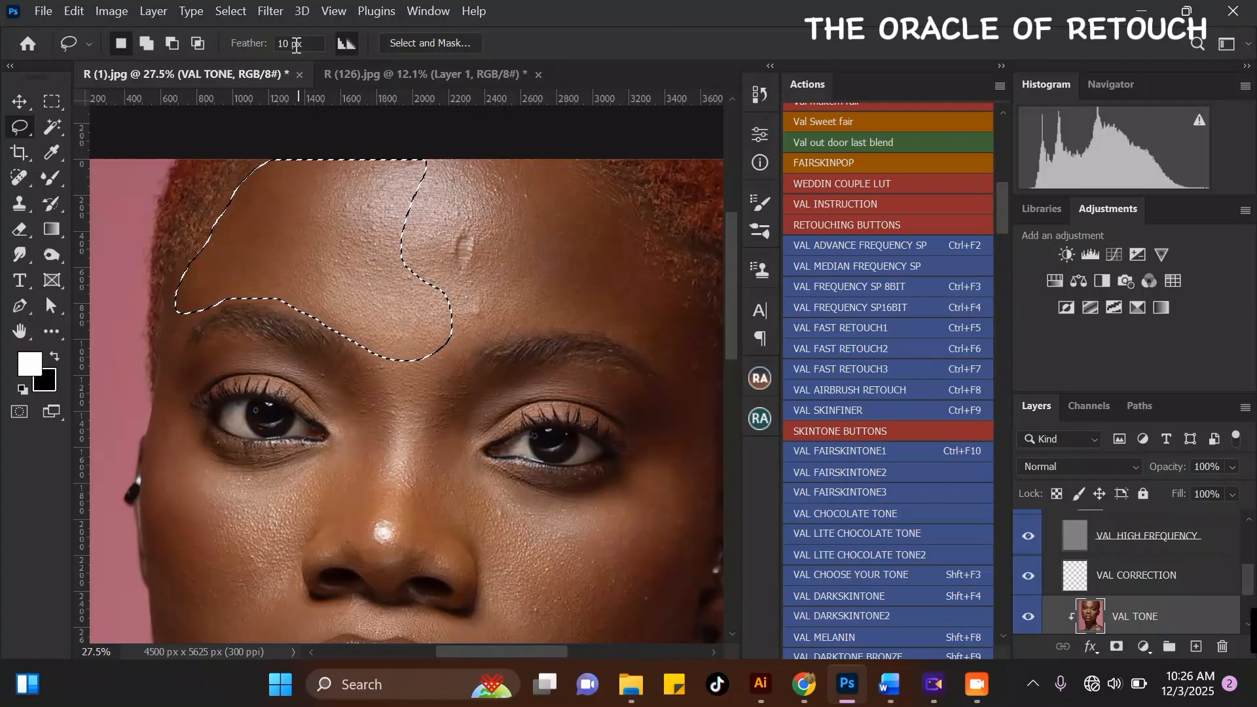
right_click(506, 178)
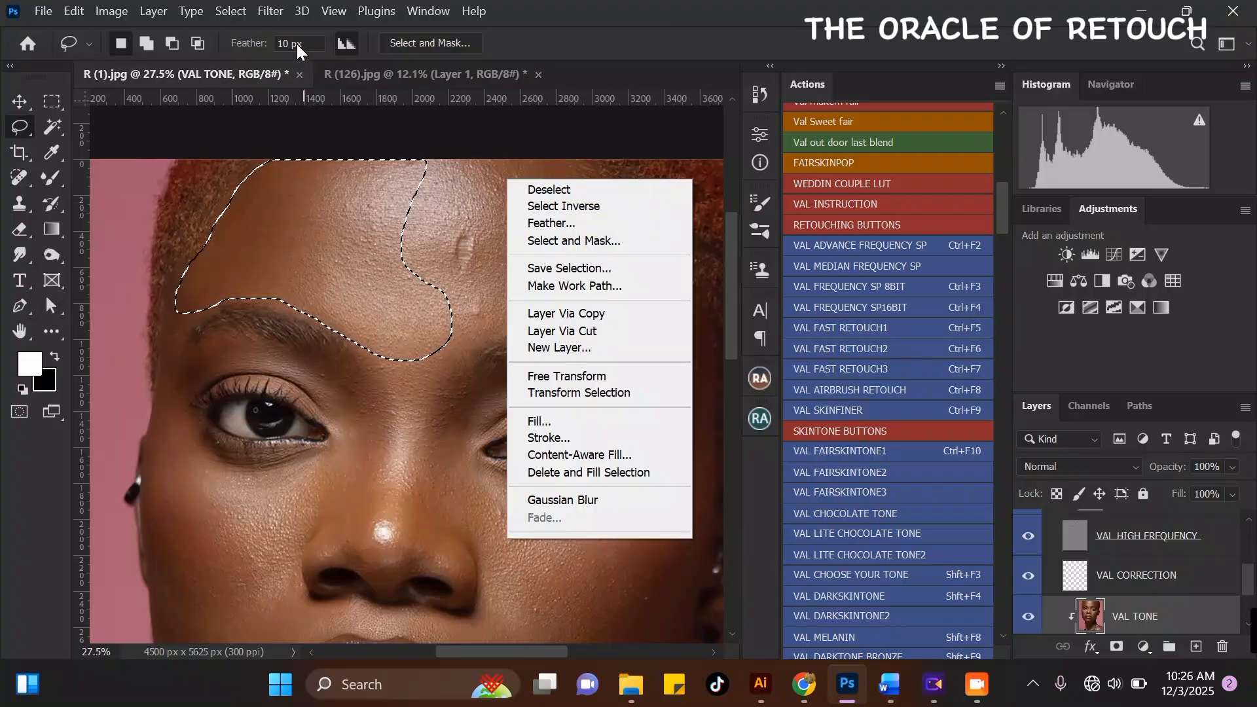
click(315, 30)
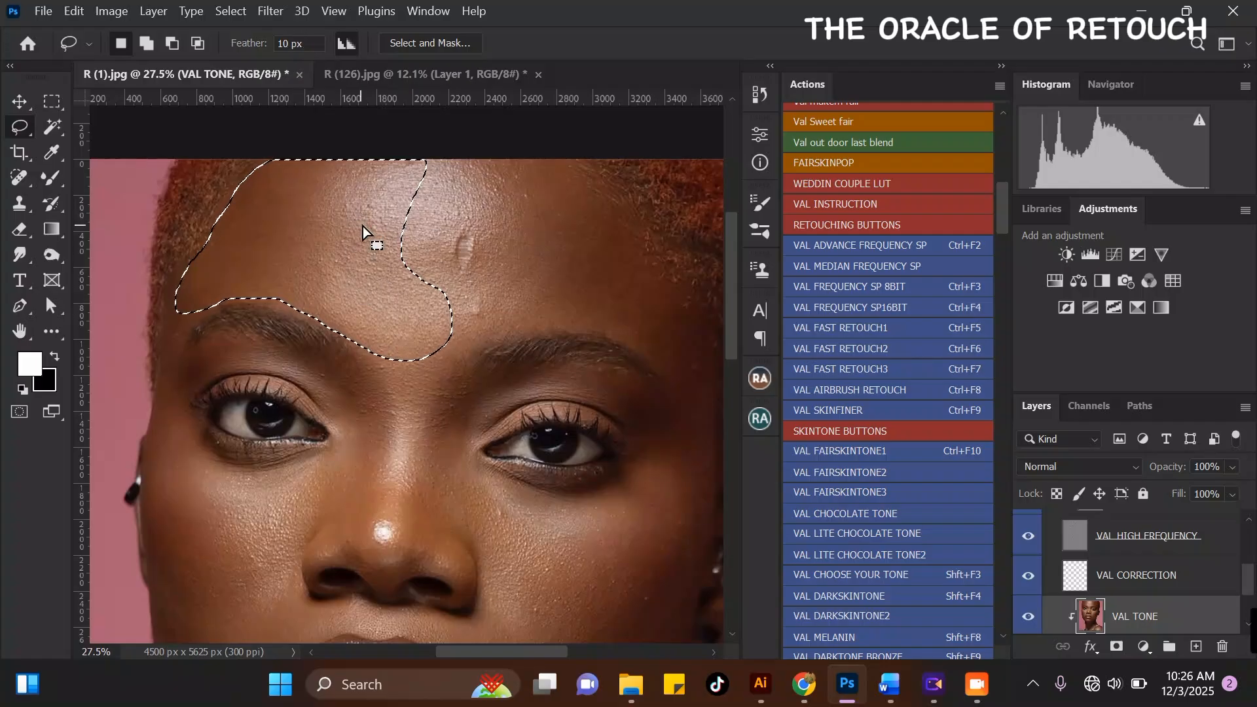
- Apply a Gaussian Blur with a radius of 104.3 pixels to the selected forehead area on the VAL TONE layer and deselect it
click(269, 11)
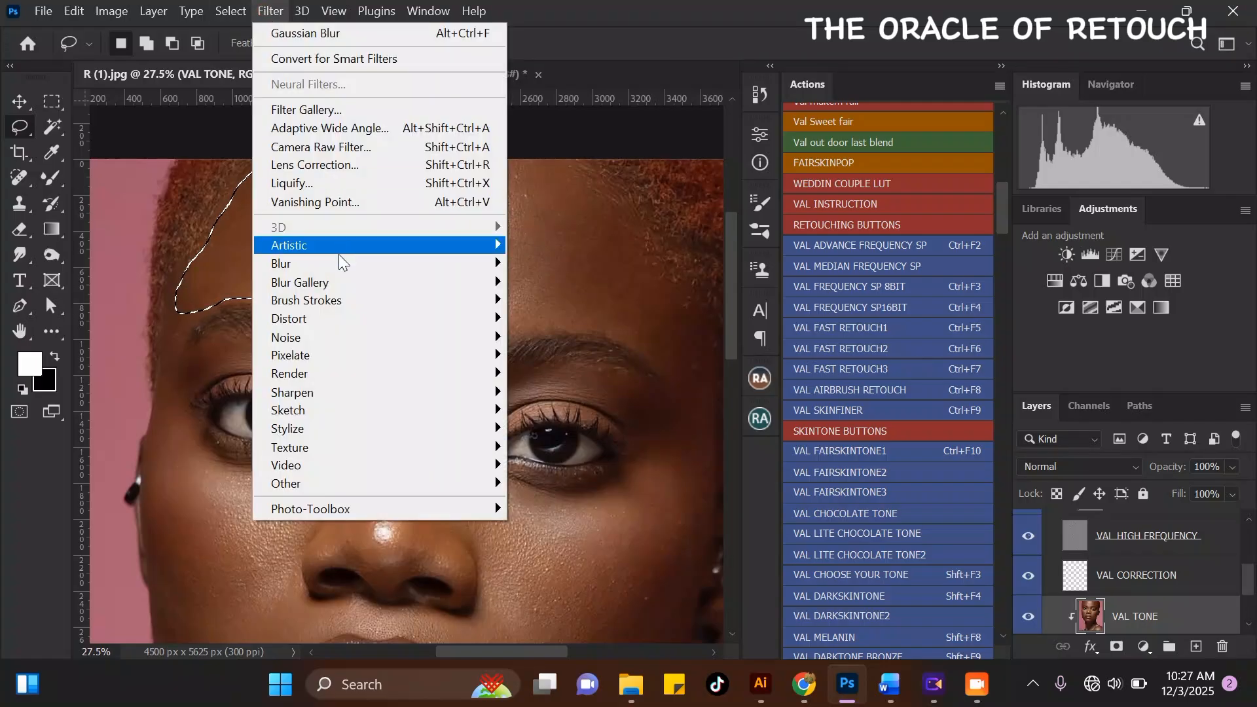
click(351, 266)
click(561, 336)
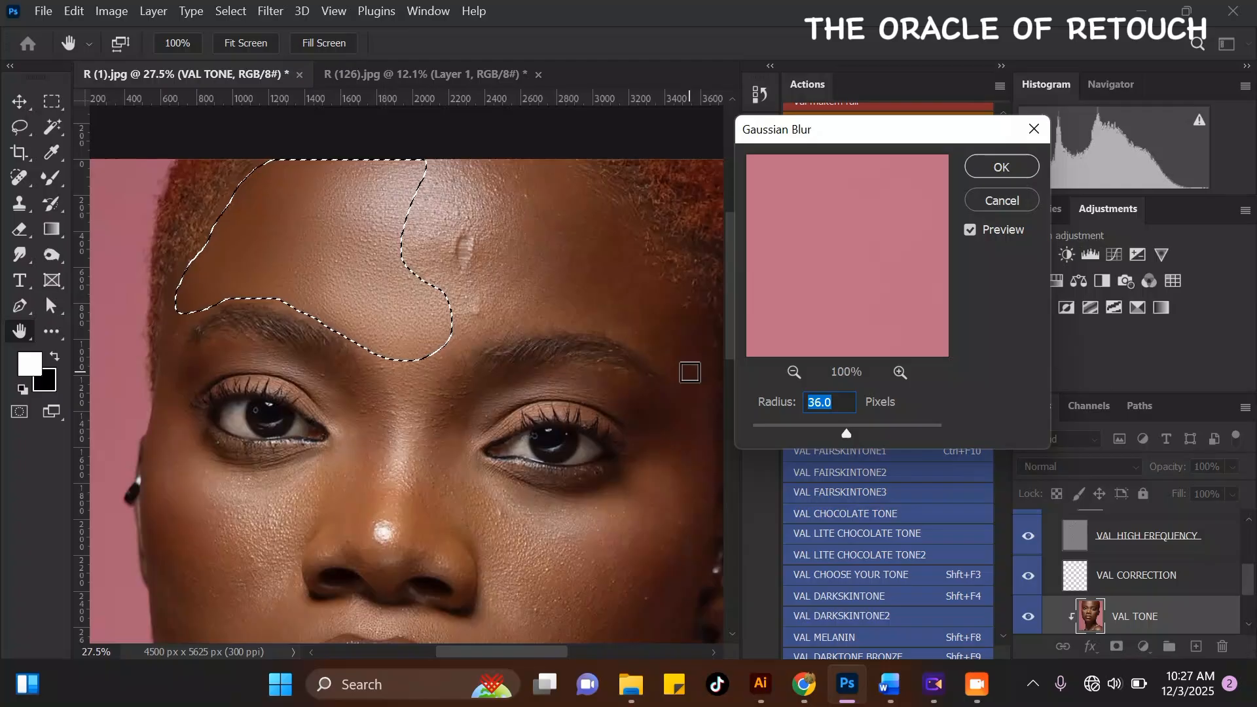
key(ctrl+plus)
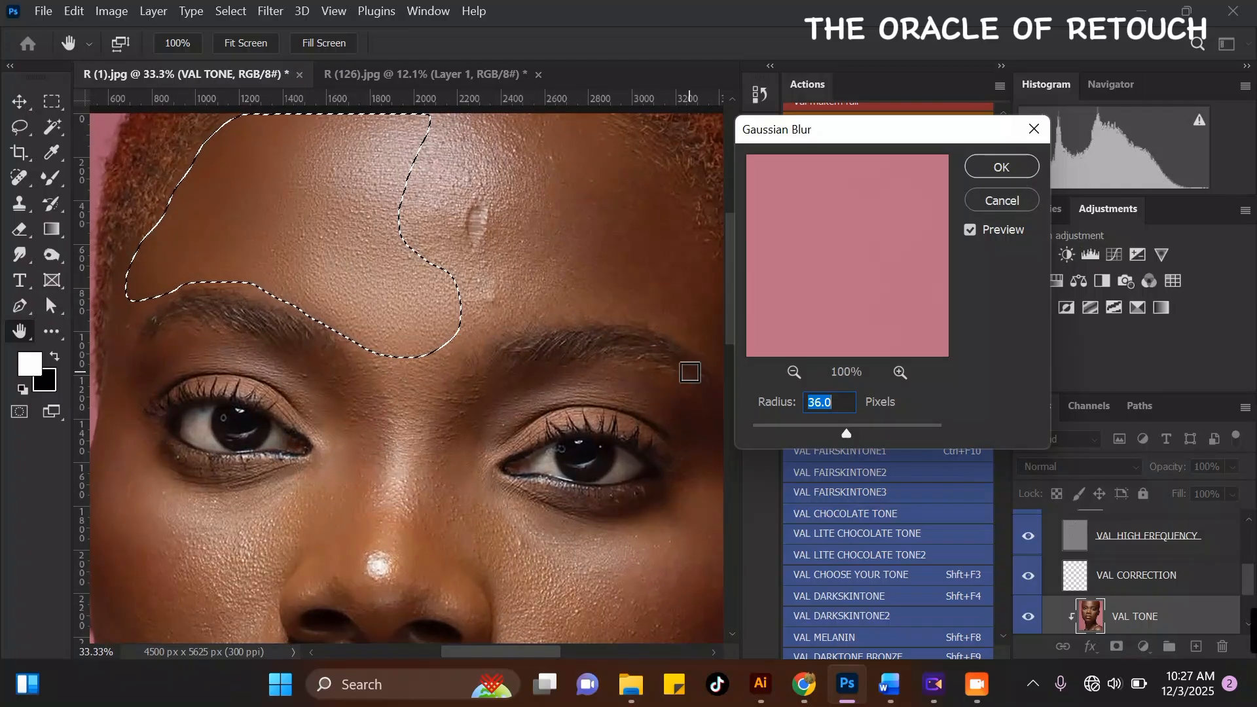
drag(853, 435, 875, 429)
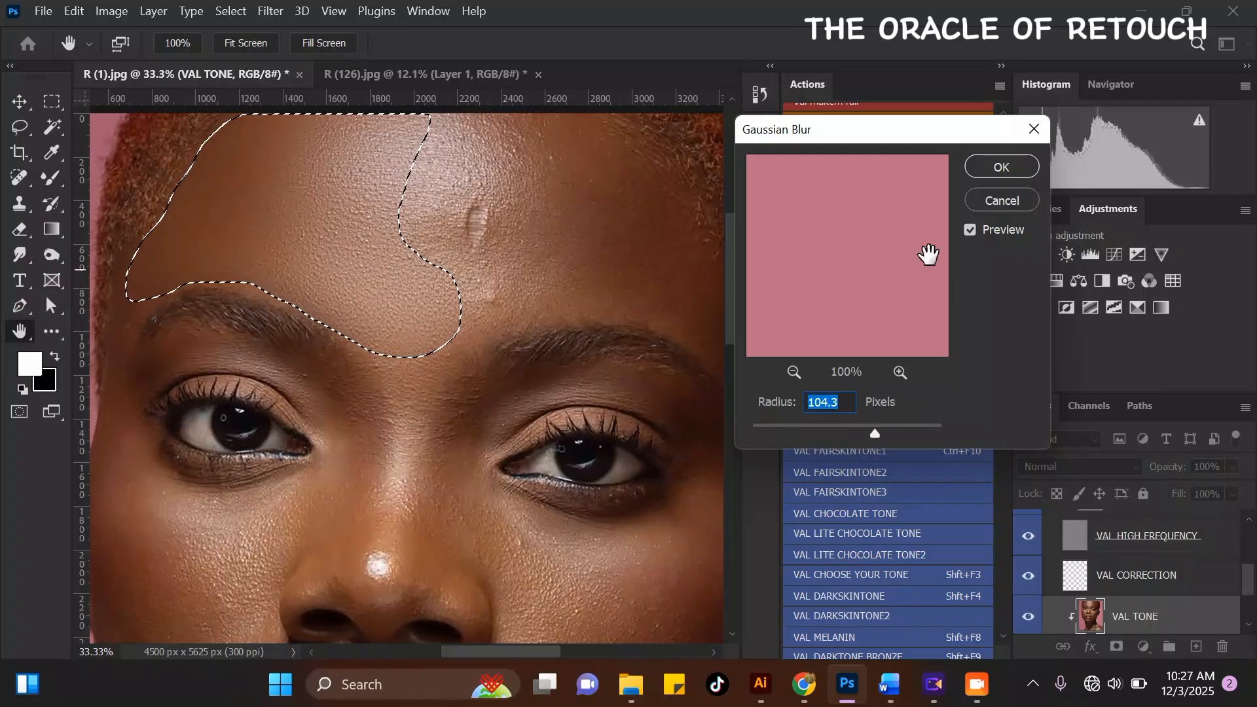
click(973, 170)
key(l)
scroll(565, 324, down, 1)
right_click(368, 176)
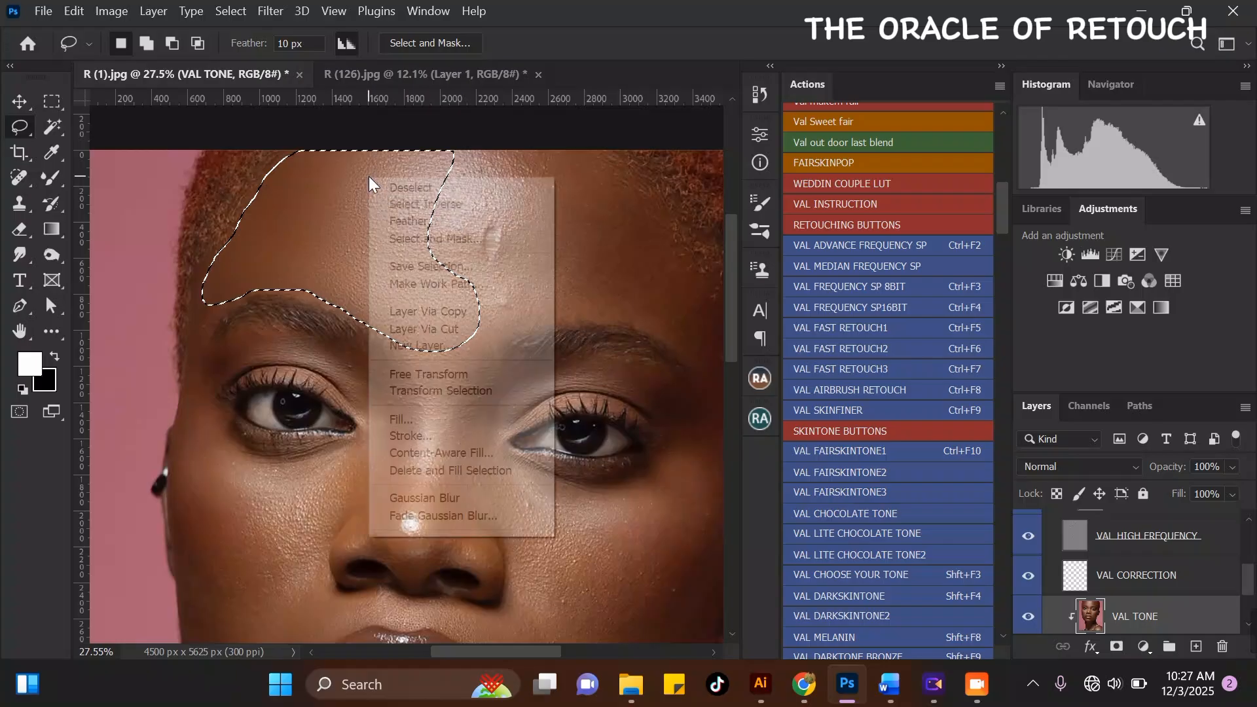
click(464, 189)
- Inspect the blurred forehead at several magnifications and compare it with the original by toggling the VAL ADVACE FREQUENCY SP group's visibility
scroll(363, 201, down, 6)
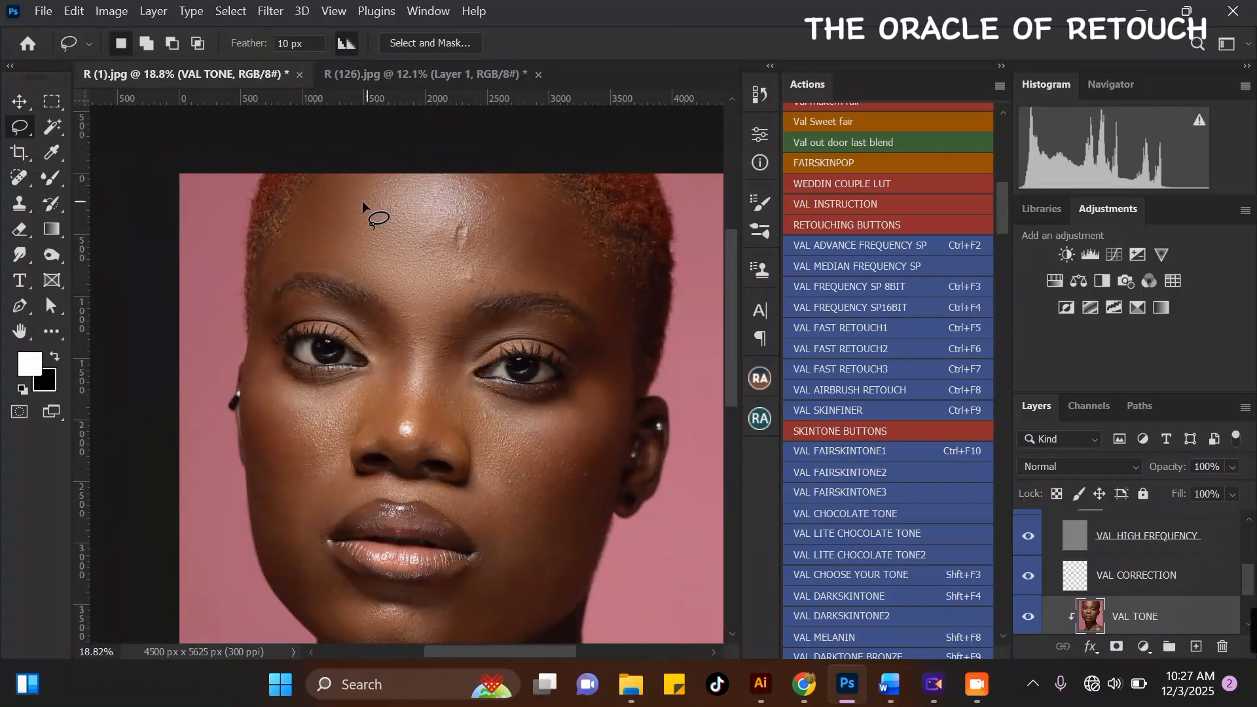
scroll(387, 274, up, 4)
scroll(387, 273, up, 4)
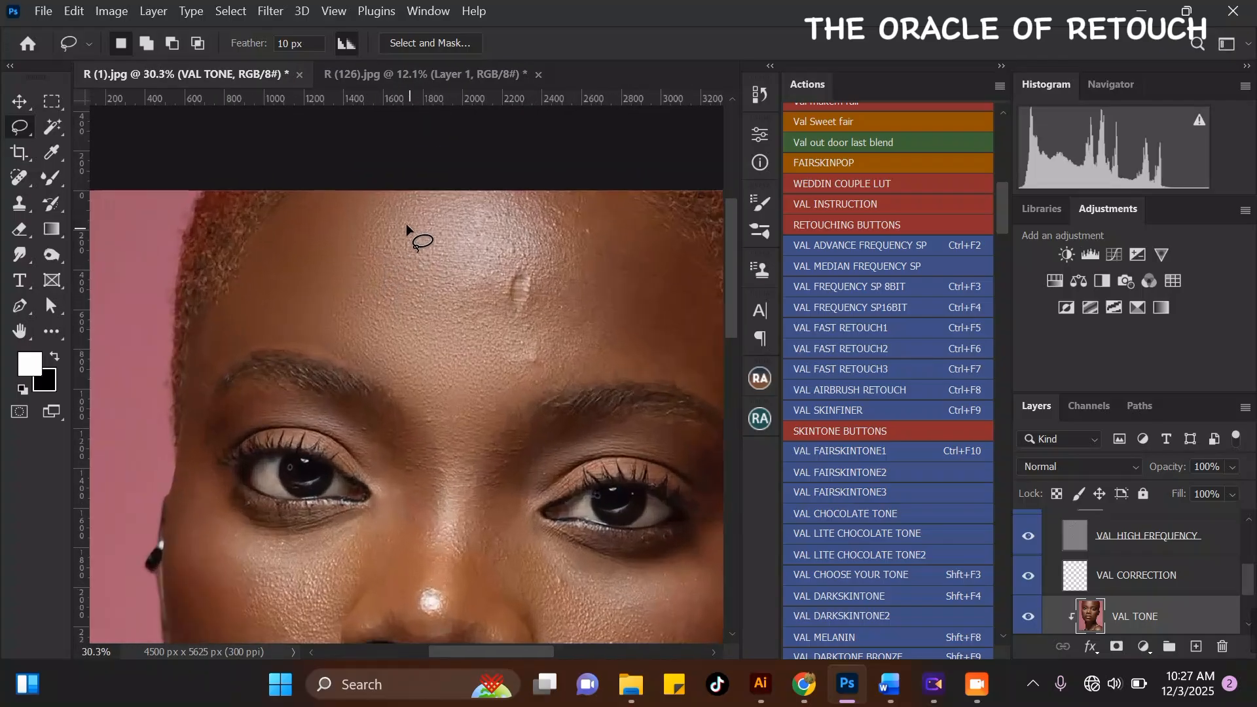
scroll(258, 187, up, 1)
scroll(258, 187, down, 1)
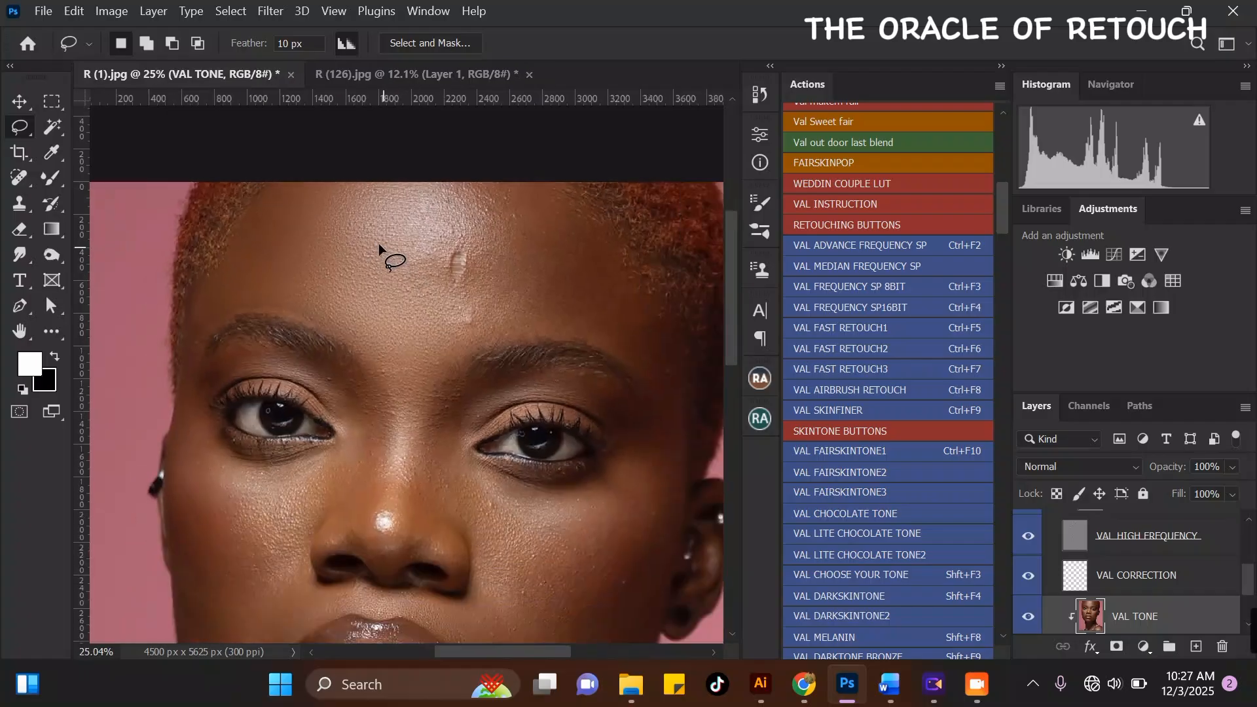
scroll(1044, 550, up, 5)
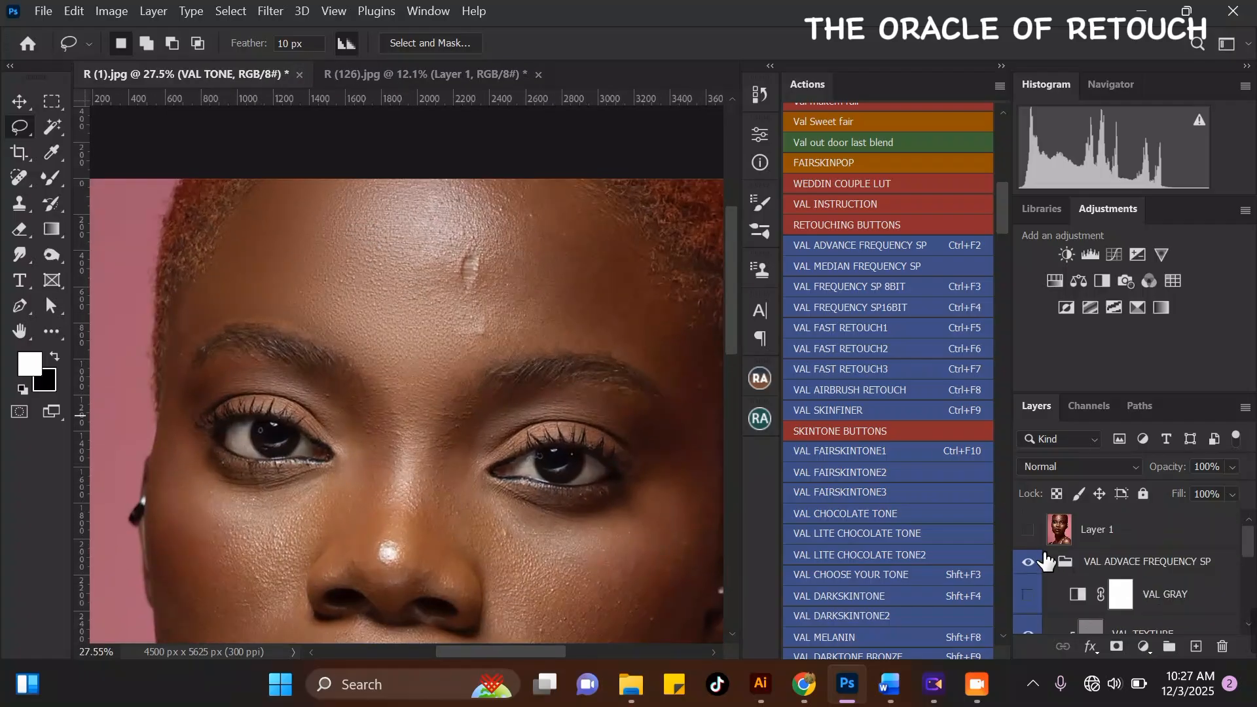
click(1027, 565)
scroll(359, 235, up, 3)
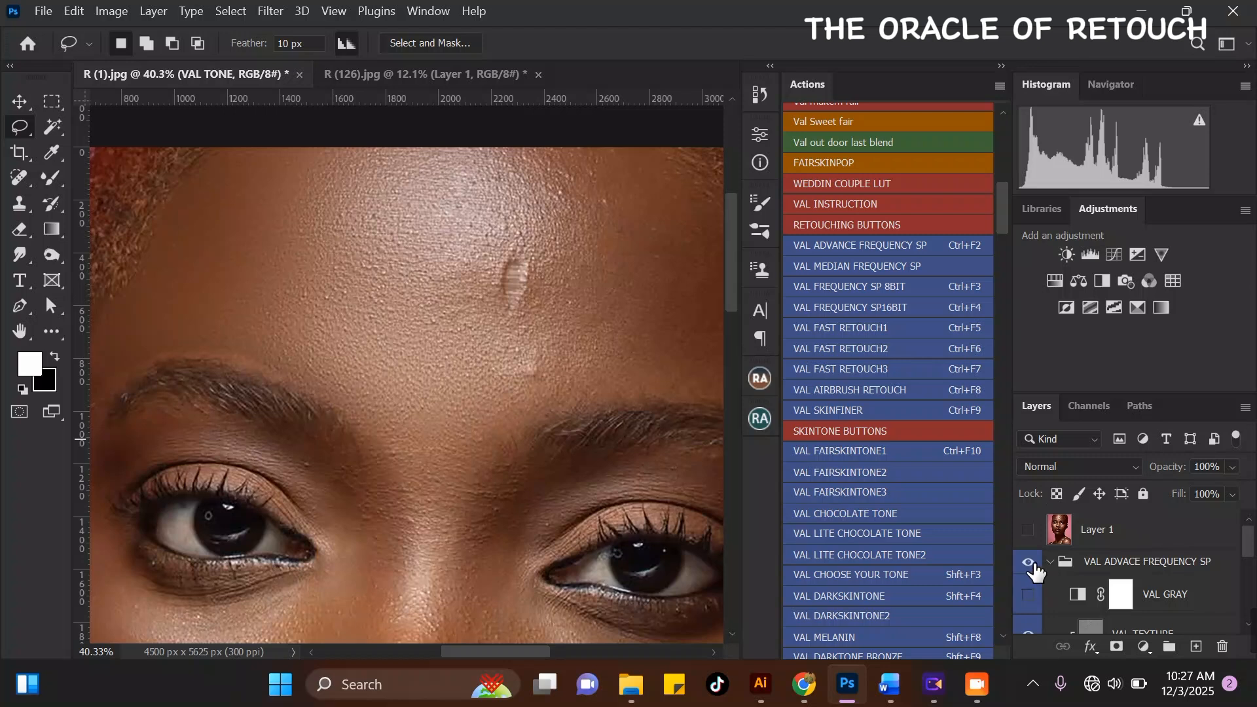
click(1028, 563)
scroll(366, 285, down, 3)
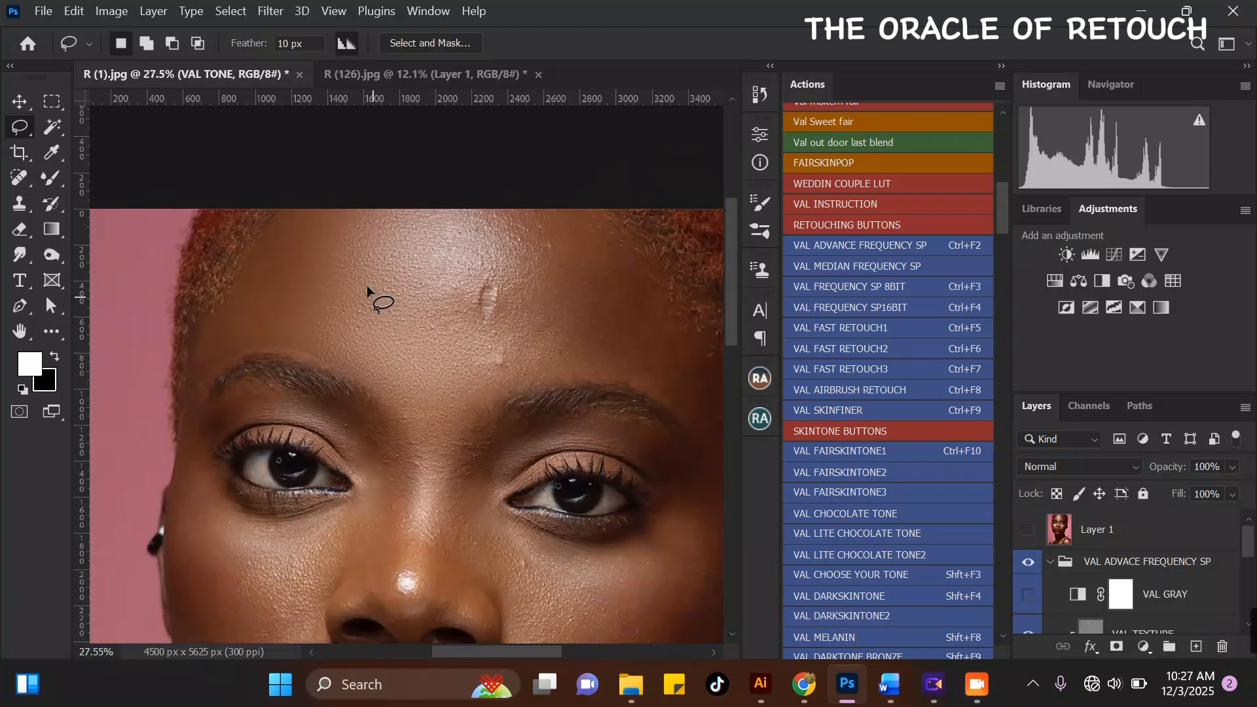
- Outline the right side of the forehead, from the hairline down to the right eyebrow and temple, with the Lasso Tool
scroll(359, 226, down, 1)
scroll(558, 215, up, 2)
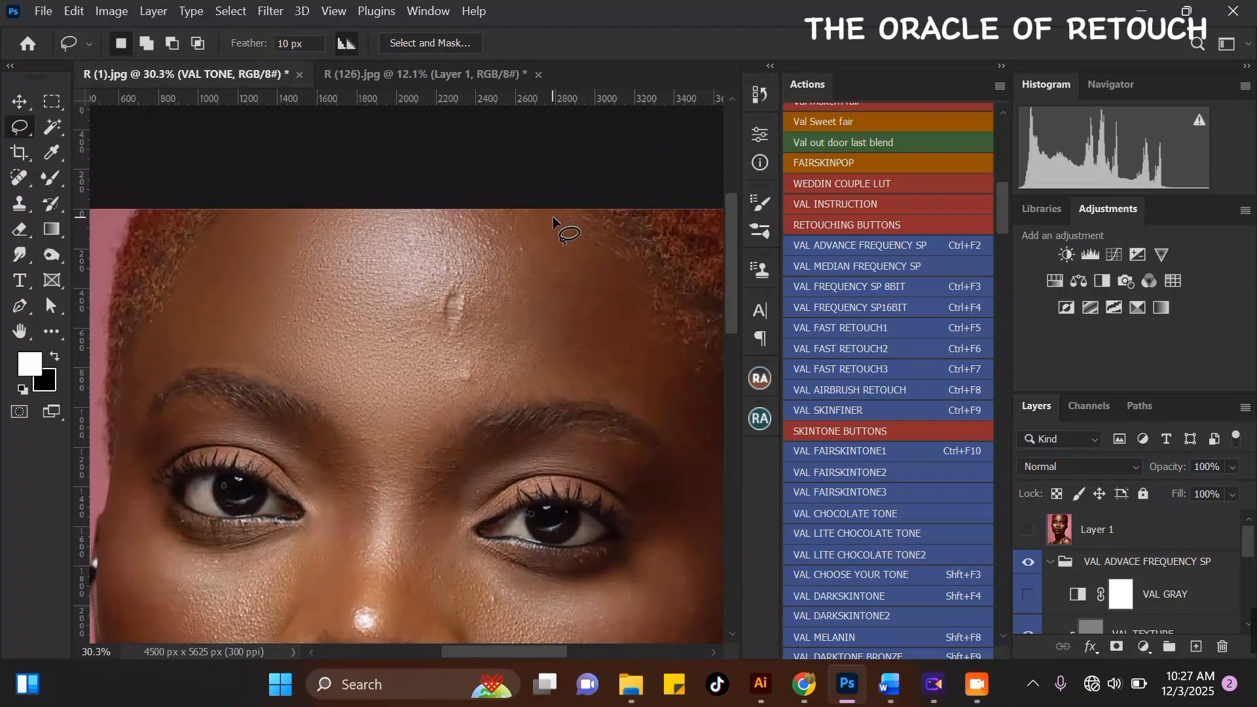
mouse_move(582, 216)
mouse_down()
mouse_move(533, 199)
mouse_move(488, 220)
mouse_up()
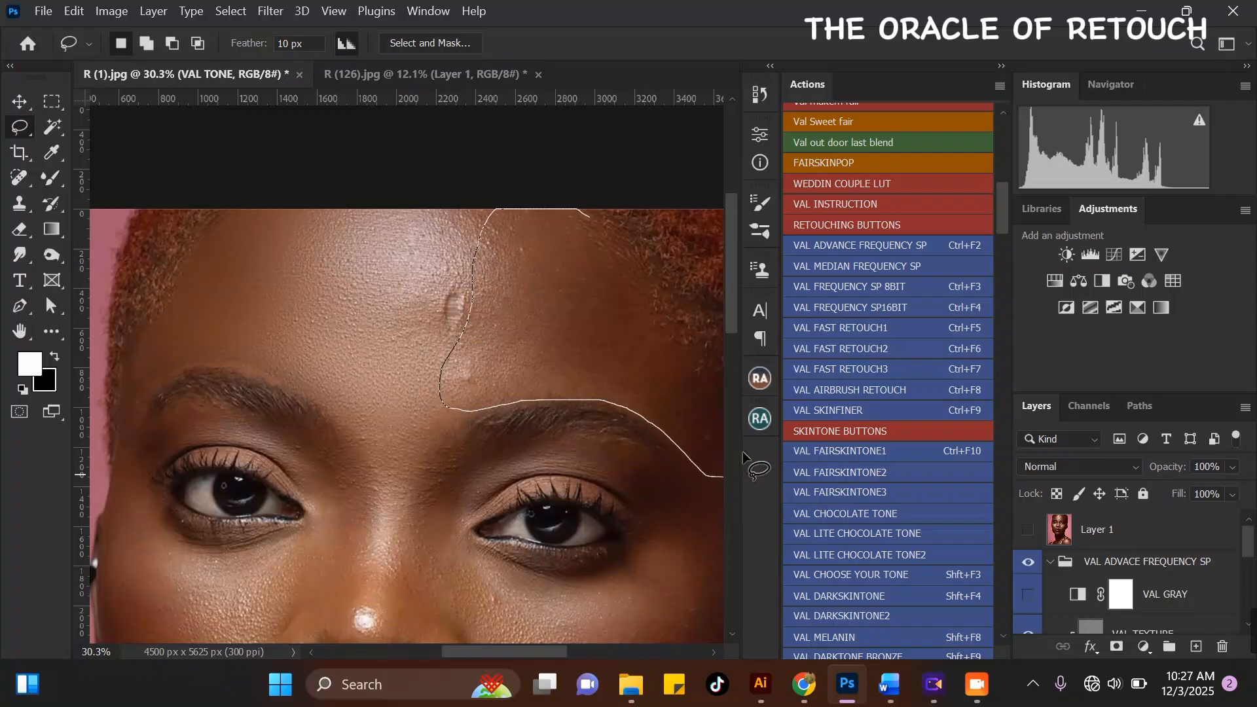
drag(606, 230, 610, 235)
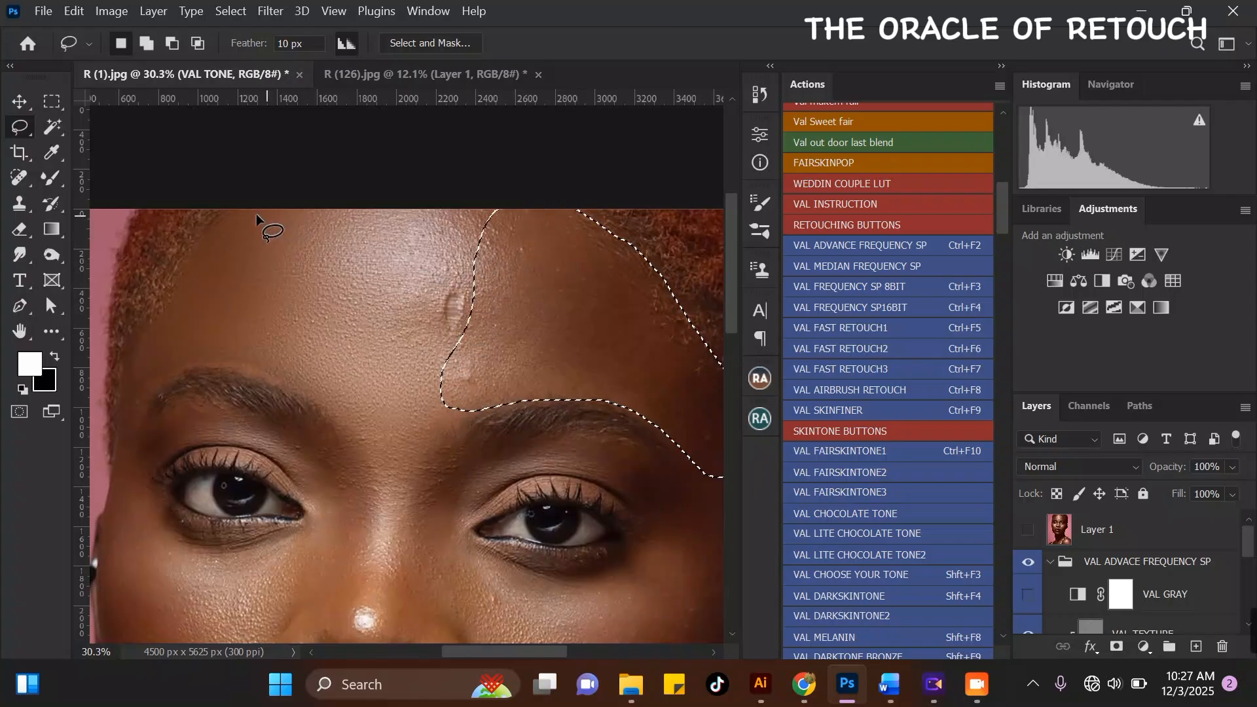
scroll(257, 213, down, 1)
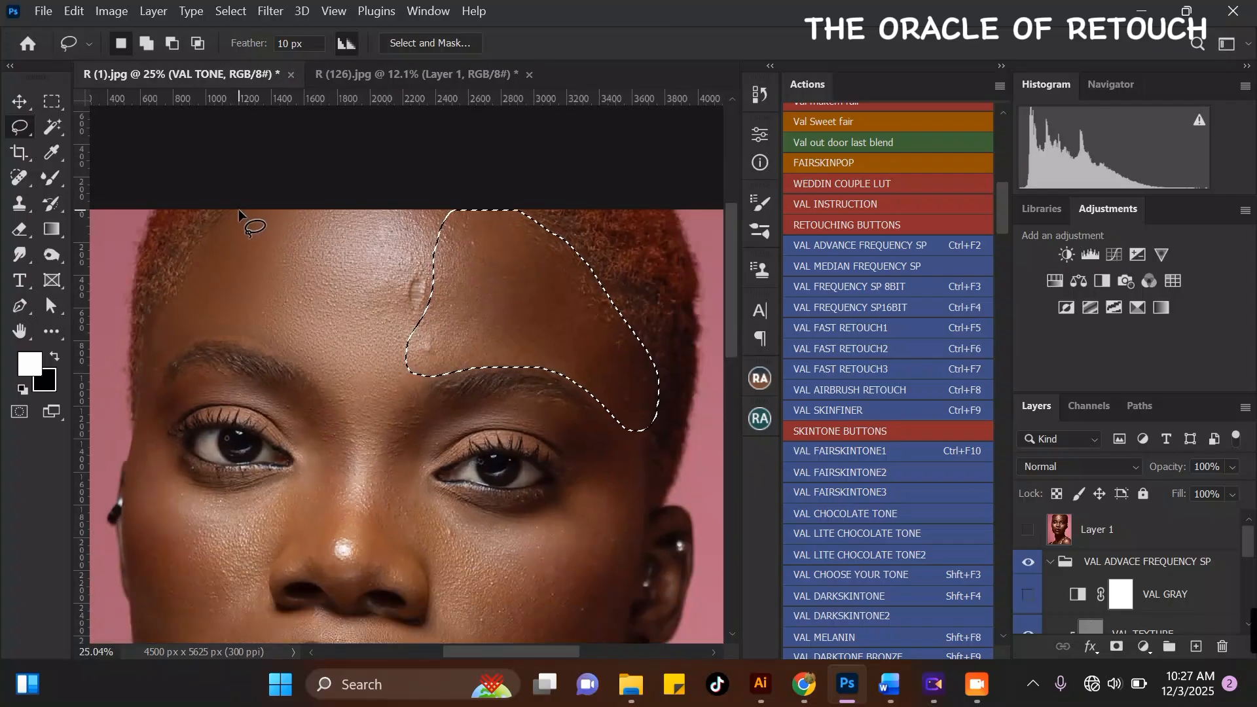
- Smooth the selected right side of the forehead with Gaussian Blur and deselect it
click(268, 11)
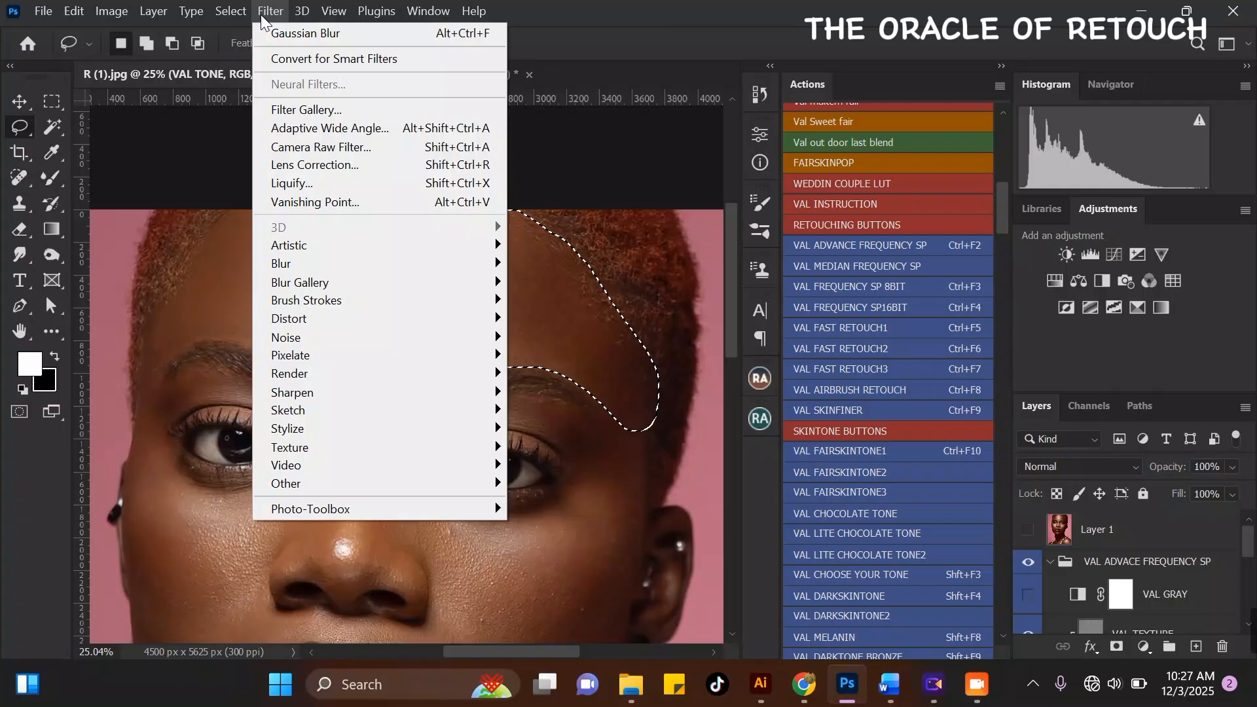
mouse_move(376, 13)
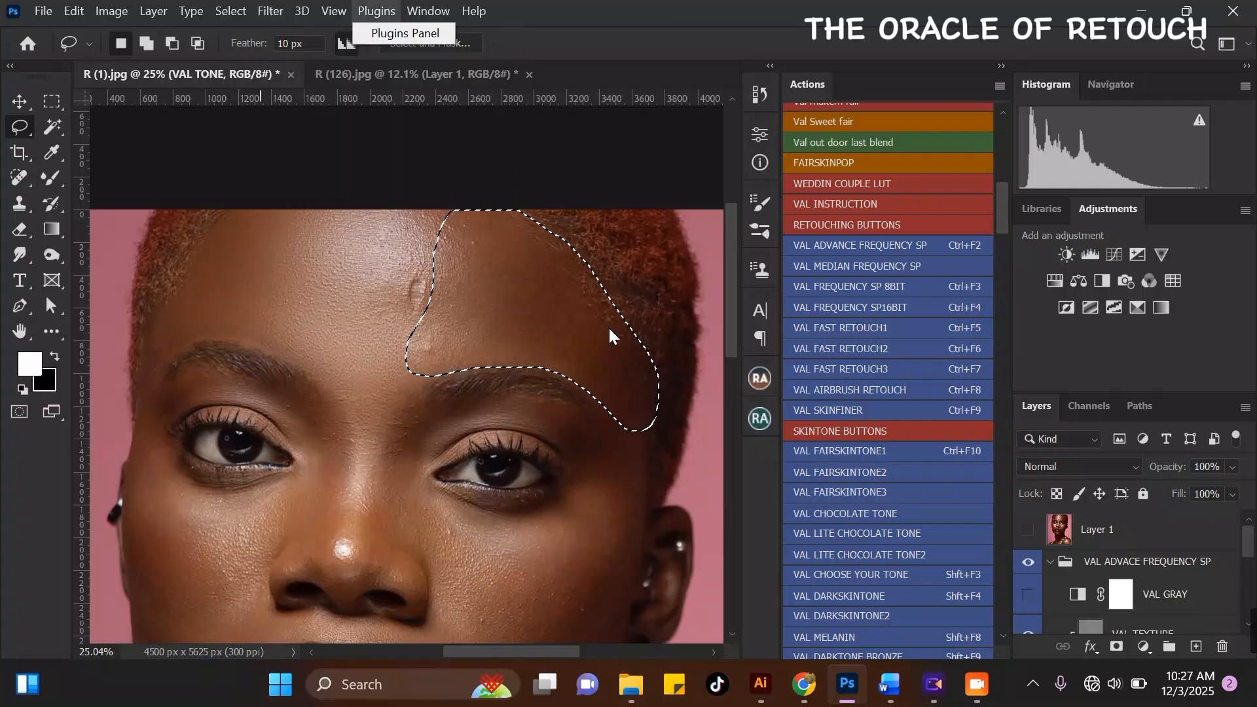
click(658, 254)
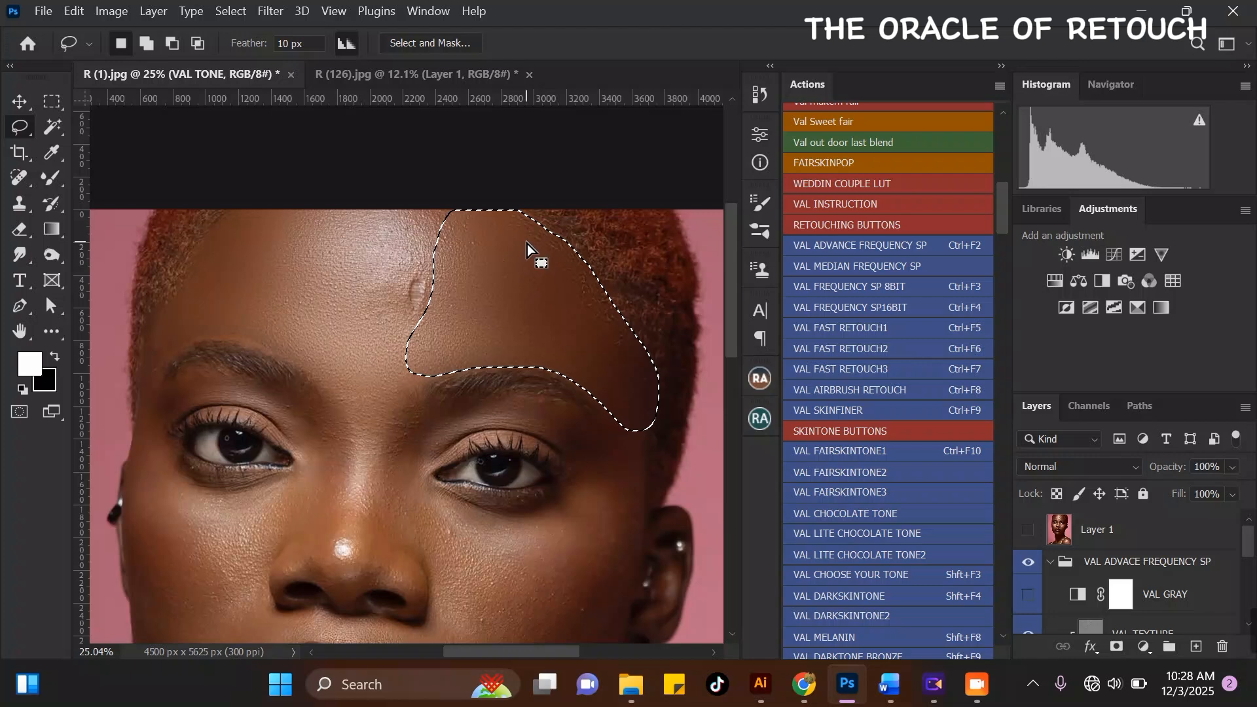
key(ctrl+d)
- Outline the shiny patch at the top centre of the forehead with the Lasso Tool, smooth it with Gaussian Blur and deselect it
scroll(526, 237, down, 1)
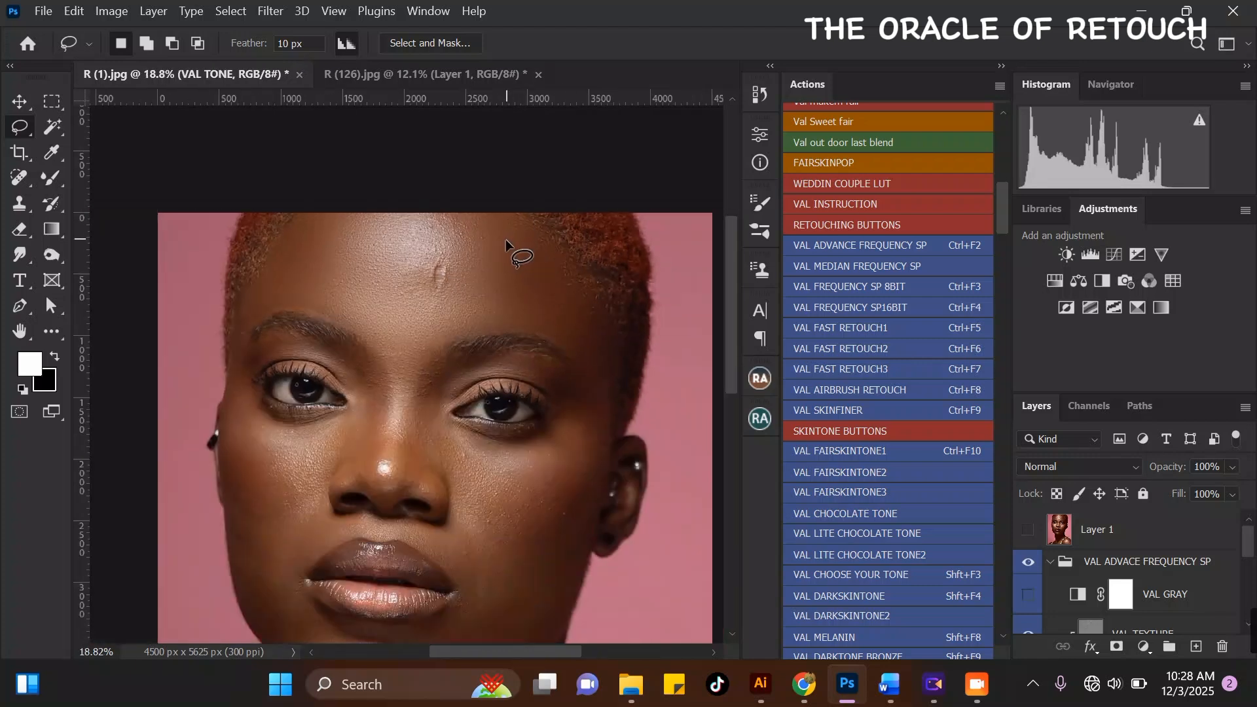
scroll(446, 212, up, 2)
mouse_move(449, 205)
mouse_down()
mouse_move(387, 206)
mouse_move(369, 259)
mouse_up()
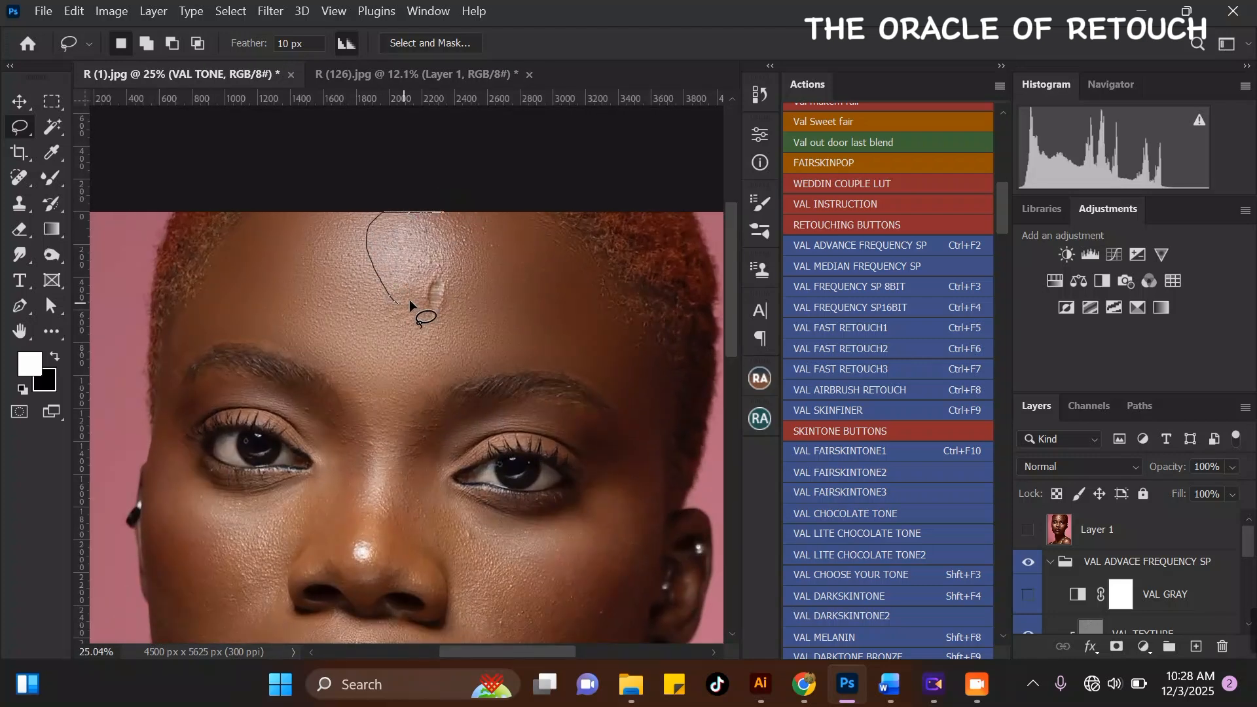
drag(513, 257, 485, 239)
scroll(477, 241, up, 2)
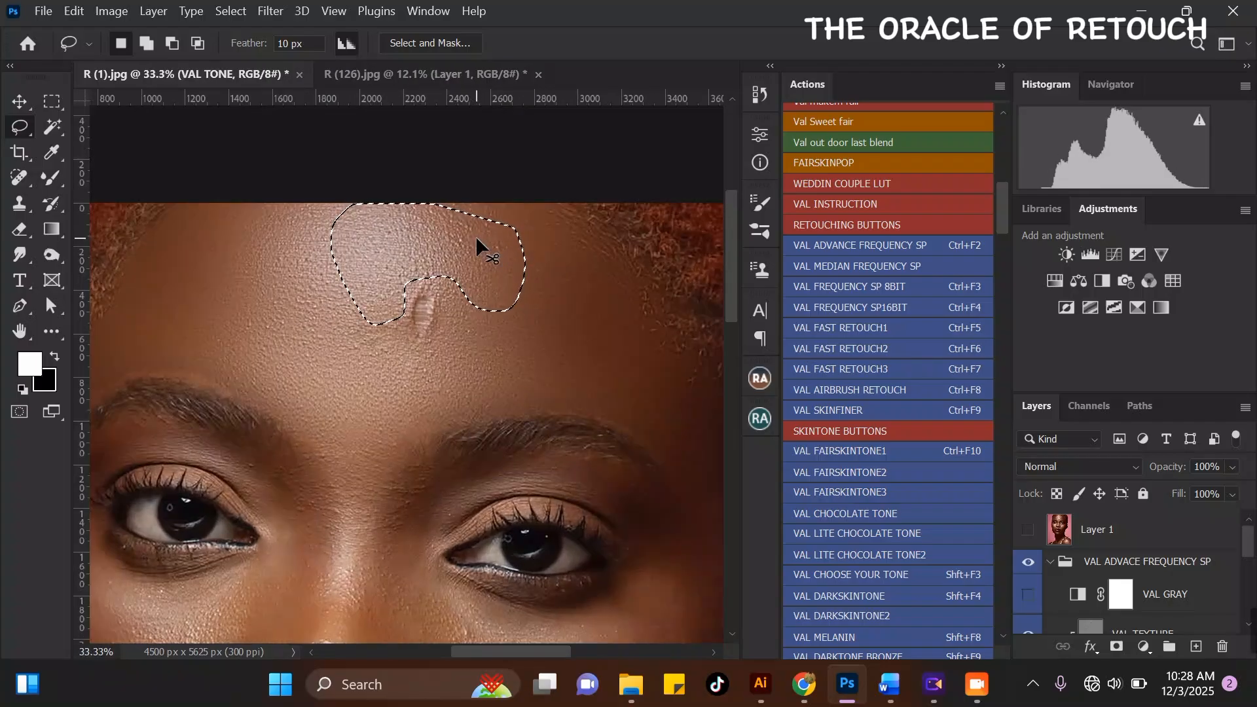
key(ctrl+d)
- Check the smoothed forehead against the original by toggling the visibility of the VAL ADVACE FREQUENCY SP group
scroll(435, 195, down, 1)
scroll(492, 278, down, 3)
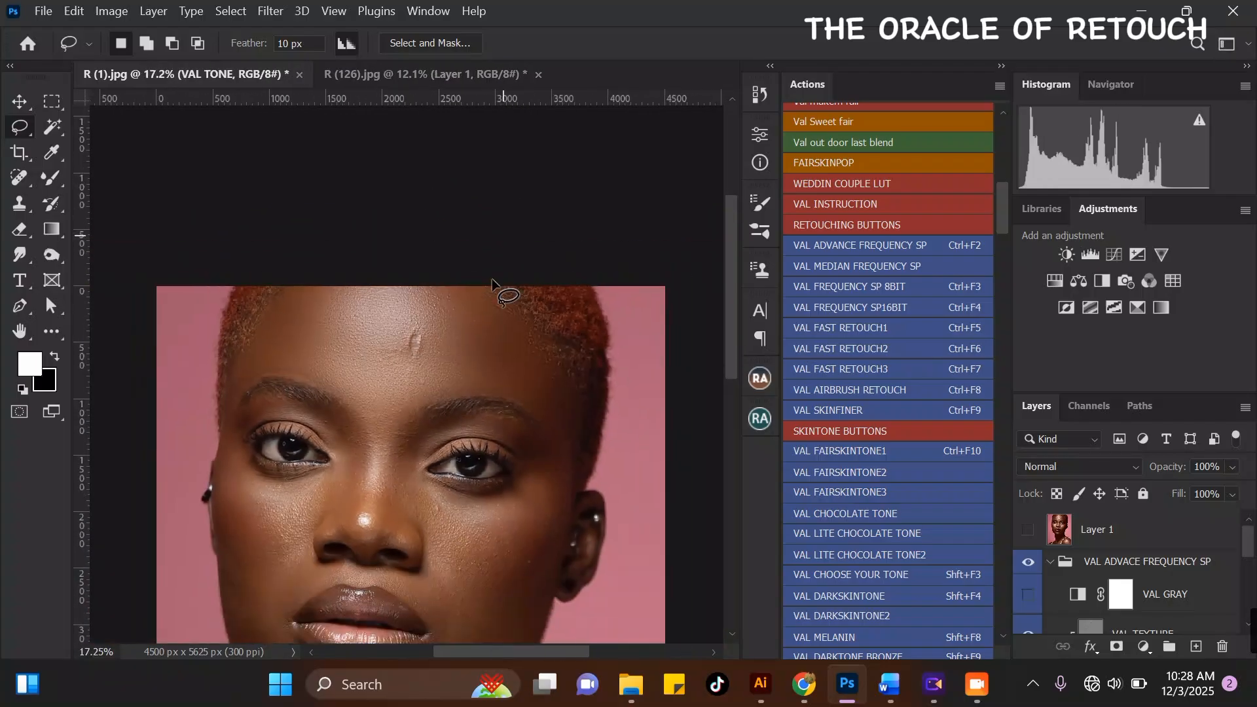
scroll(380, 393, up, 3)
scroll(381, 285, up, 1)
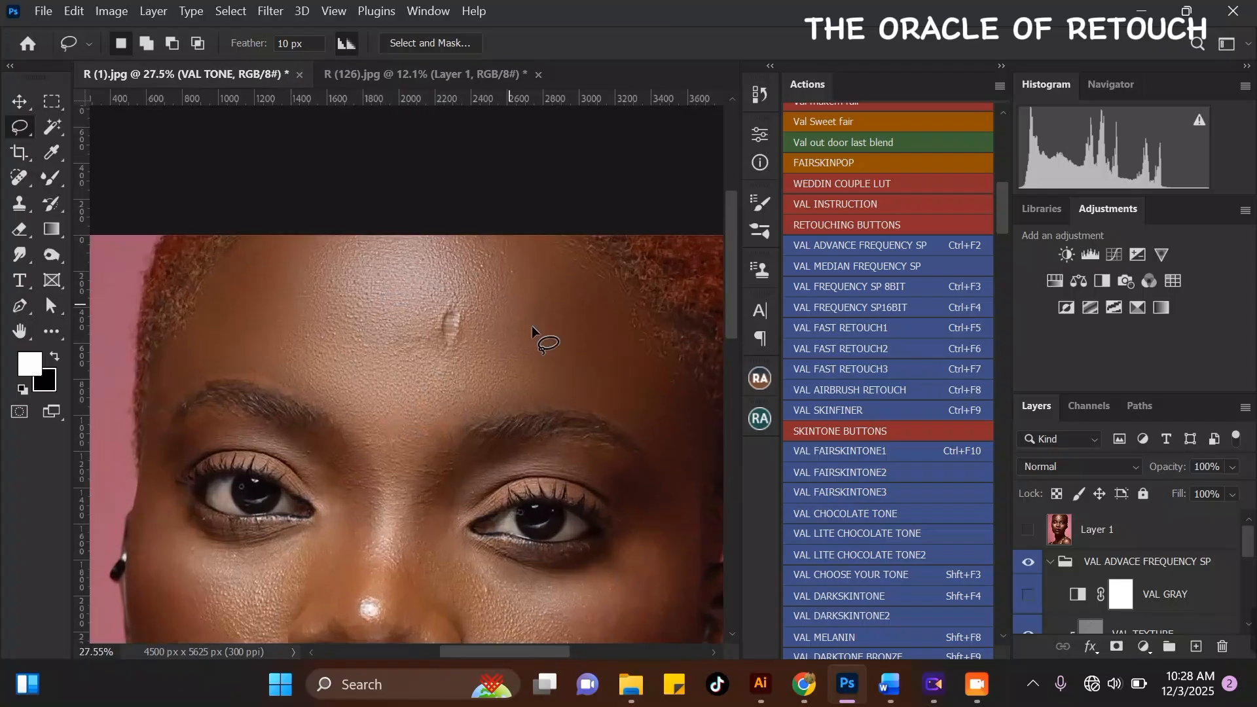
click(1029, 564)
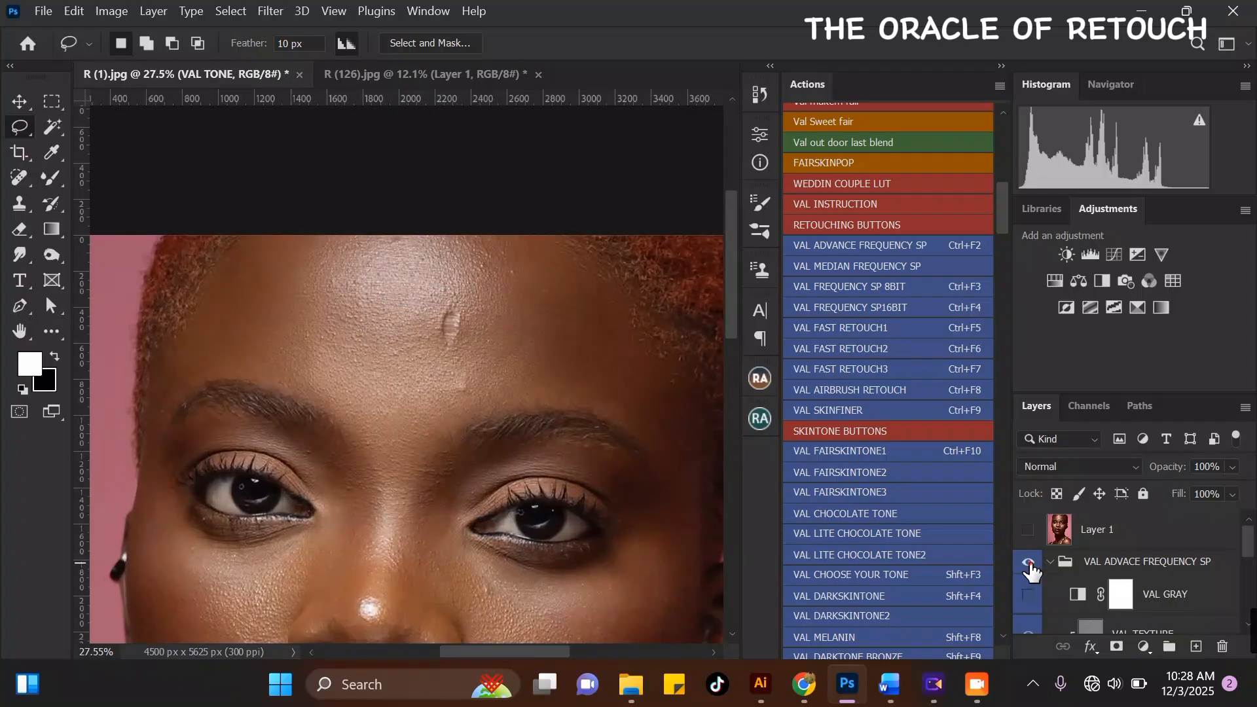
- Blend the right side of the forehead beside the hairline with the Mixer Brush at about 300 px
scroll(553, 487, down, 4)
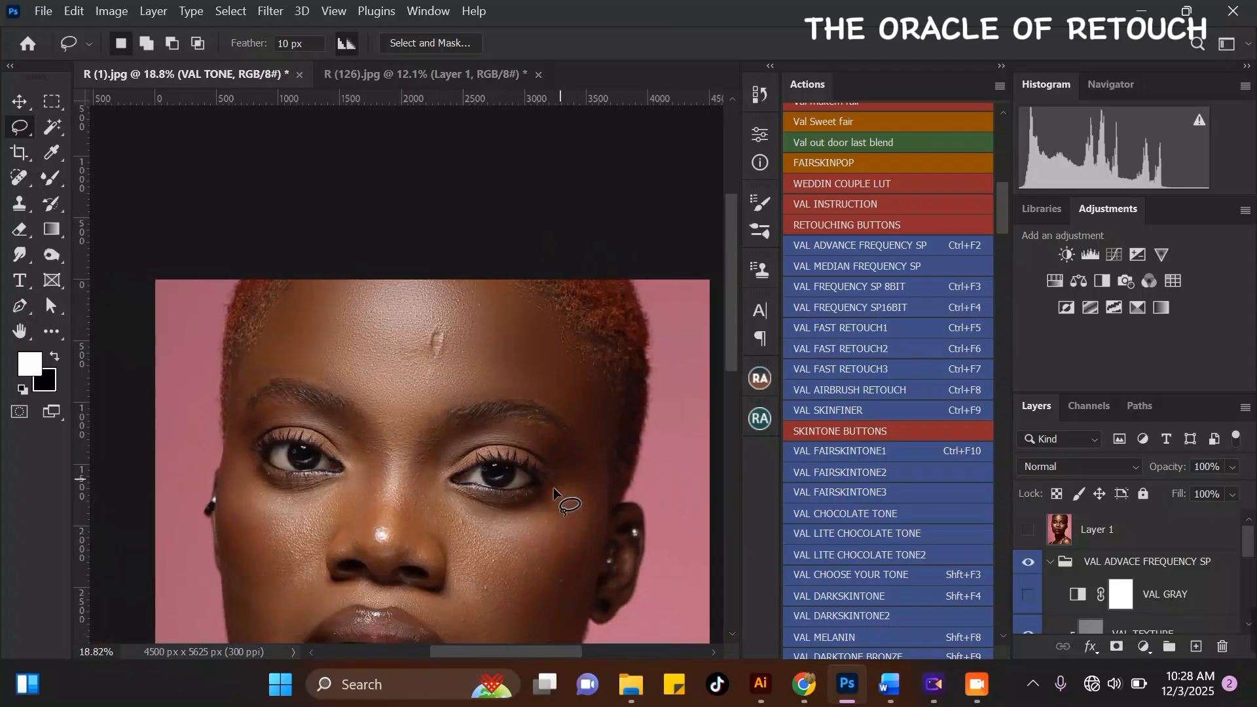
scroll(461, 250, up, 4)
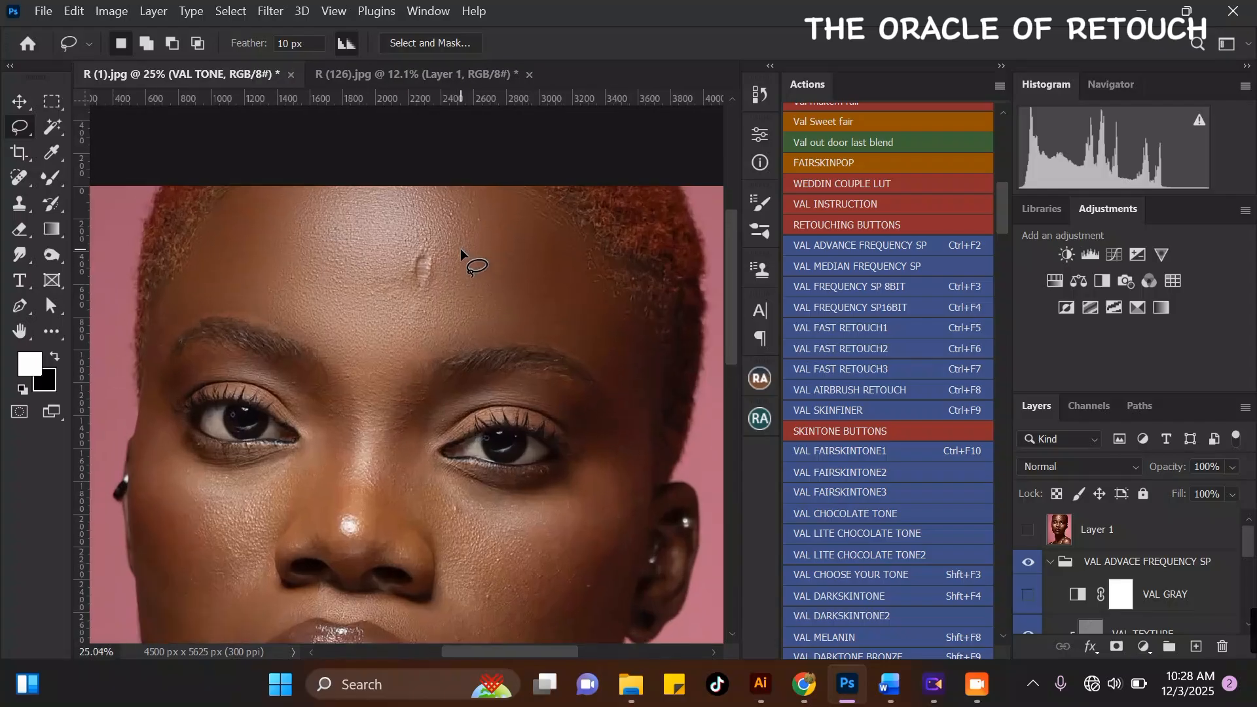
click(51, 180)
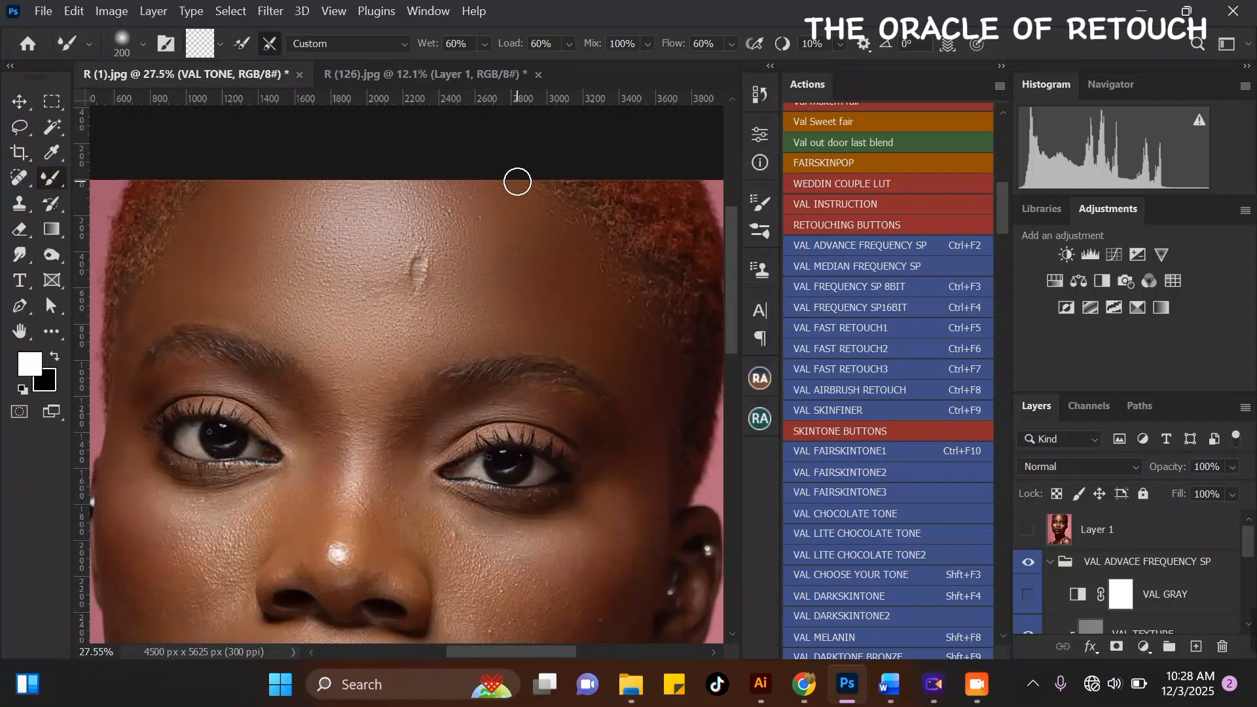
key(])
key(])
key(])
key(])
key(])
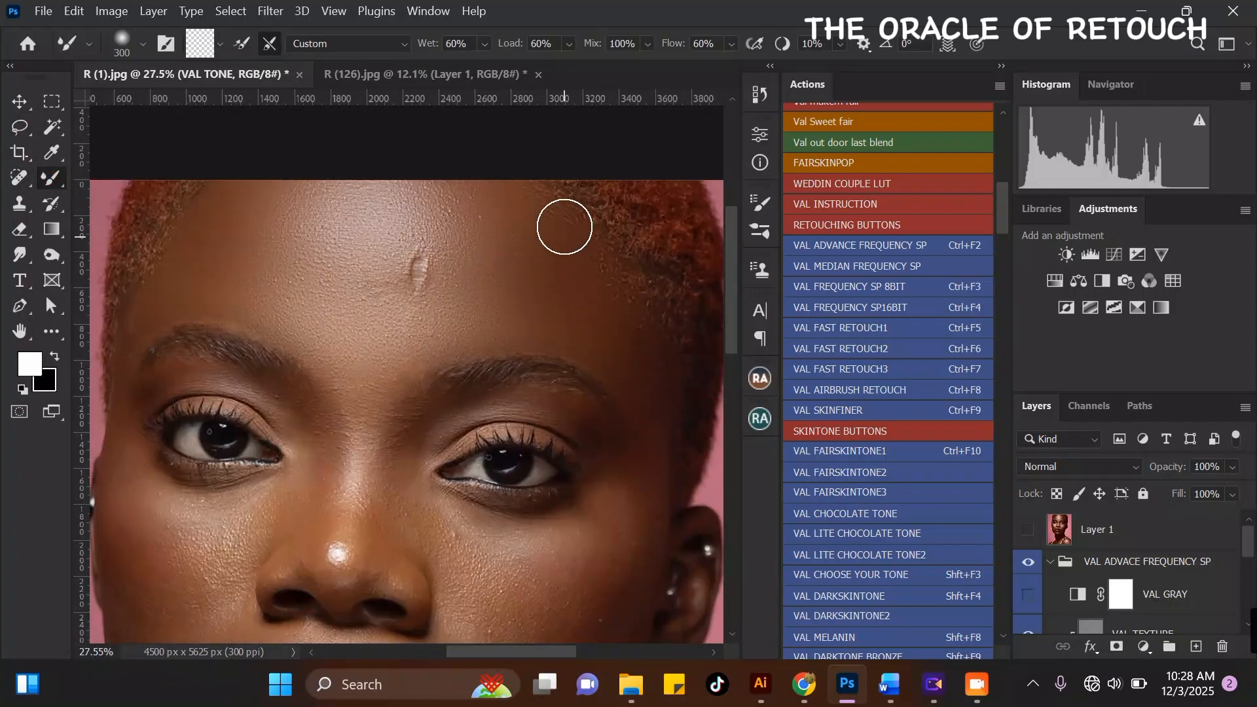
key([)
mouse_move(540, 243)
mouse_down()
mouse_move(548, 262)
mouse_move(534, 251)
mouse_move(526, 292)
mouse_move(540, 250)
mouse_move(497, 286)
mouse_move(519, 238)
mouse_move(546, 247)
mouse_move(592, 312)
mouse_move(568, 266)
mouse_up()
- Blend the tones from the upper forehead across to the left temple with the Mixer Brush at about 400 px
key(])
mouse_move(462, 210)
mouse_down()
mouse_move(351, 189)
mouse_move(311, 199)
mouse_move(300, 244)
mouse_move(256, 251)
mouse_move(264, 284)
mouse_move(237, 256)
mouse_move(256, 294)
mouse_move(240, 206)
mouse_move(198, 266)
mouse_move(143, 312)
mouse_up()
key([)
key([)
key([)
key(])
key(])
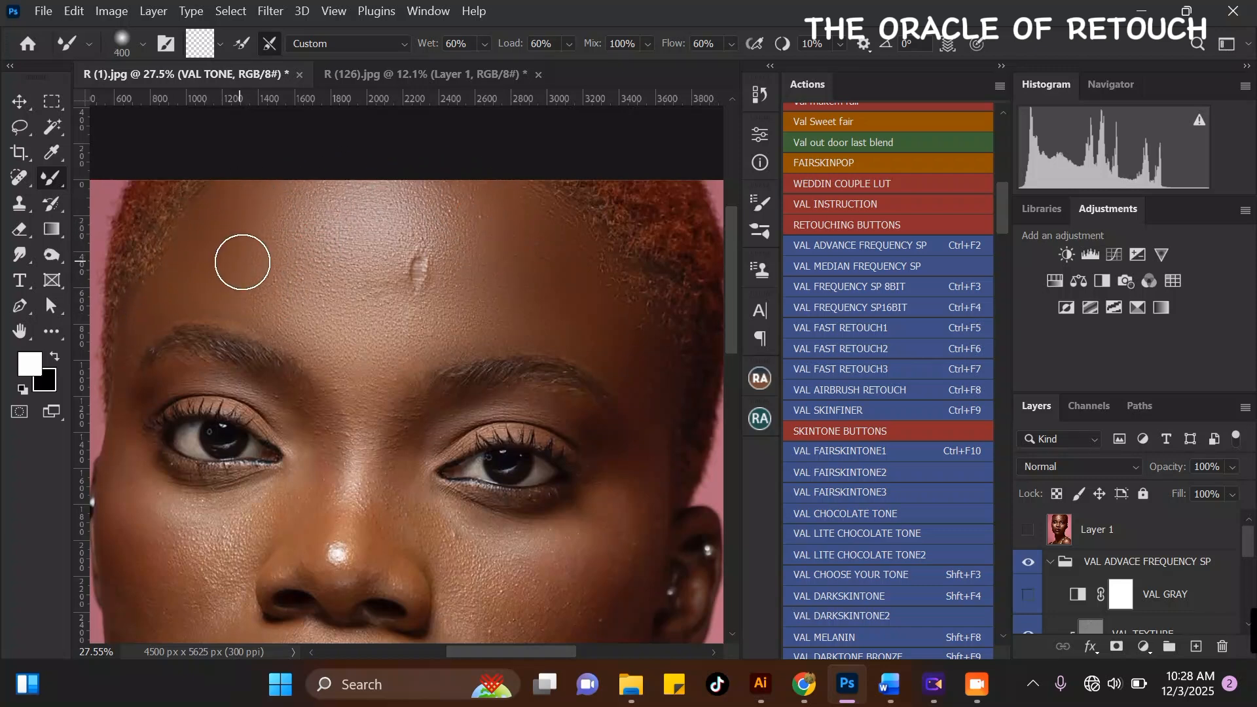
mouse_move(282, 310)
mouse_down()
mouse_move(328, 329)
mouse_move(376, 277)
mouse_move(379, 289)
mouse_move(427, 258)
mouse_move(463, 323)
mouse_move(365, 225)
mouse_move(296, 220)
mouse_move(435, 205)
mouse_move(472, 238)
mouse_move(539, 266)
mouse_move(515, 306)
mouse_move(466, 318)
mouse_move(477, 218)
mouse_move(382, 303)
mouse_move(369, 335)
mouse_move(303, 336)
mouse_move(241, 283)
mouse_move(363, 372)
mouse_move(362, 323)
mouse_move(331, 275)
mouse_move(247, 253)
mouse_move(260, 246)
mouse_up()
scroll(410, 239, down, 4)
scroll(509, 239, up, 3)
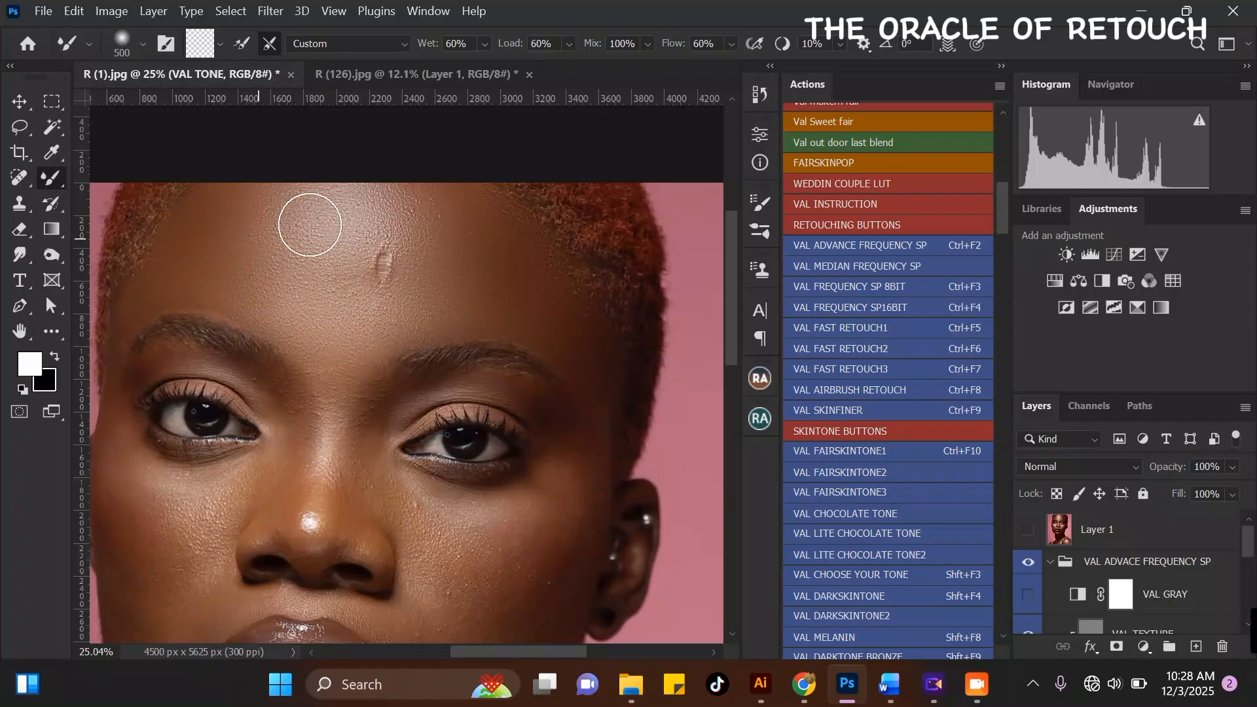
- Enlarge the Mixer Brush to 600 px and blend the areas on both sides of the forehead's bright centre
scroll(319, 223, down, 3)
key(bracketright)
scroll(476, 243, up, 3)
mouse_move(415, 281)
mouse_down()
mouse_move(415, 241)
mouse_move(433, 252)
mouse_up()
scroll(419, 249, down, 4)
scroll(247, 228, up, 3)
mouse_move(248, 241)
mouse_down()
mouse_move(262, 283)
mouse_move(333, 267)
mouse_move(268, 283)
mouse_move(256, 224)
mouse_move(272, 253)
mouse_up()
scroll(438, 186, down, 4)
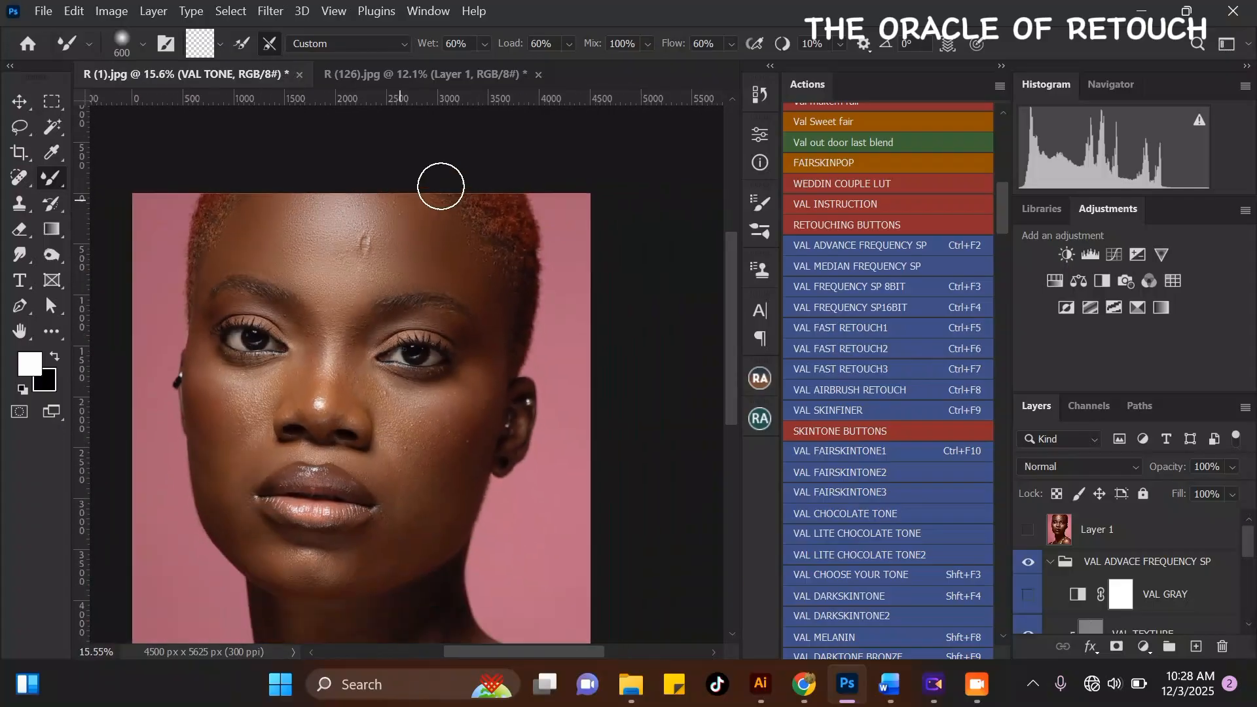
- Blend the forehead above the right eyebrow with the Mixer Brush at 500 px, and above the left eyebrow at 600 px
scroll(403, 227, up, 4)
scroll(403, 227, up, 1)
key(bracketleft)
key(bracketleft)
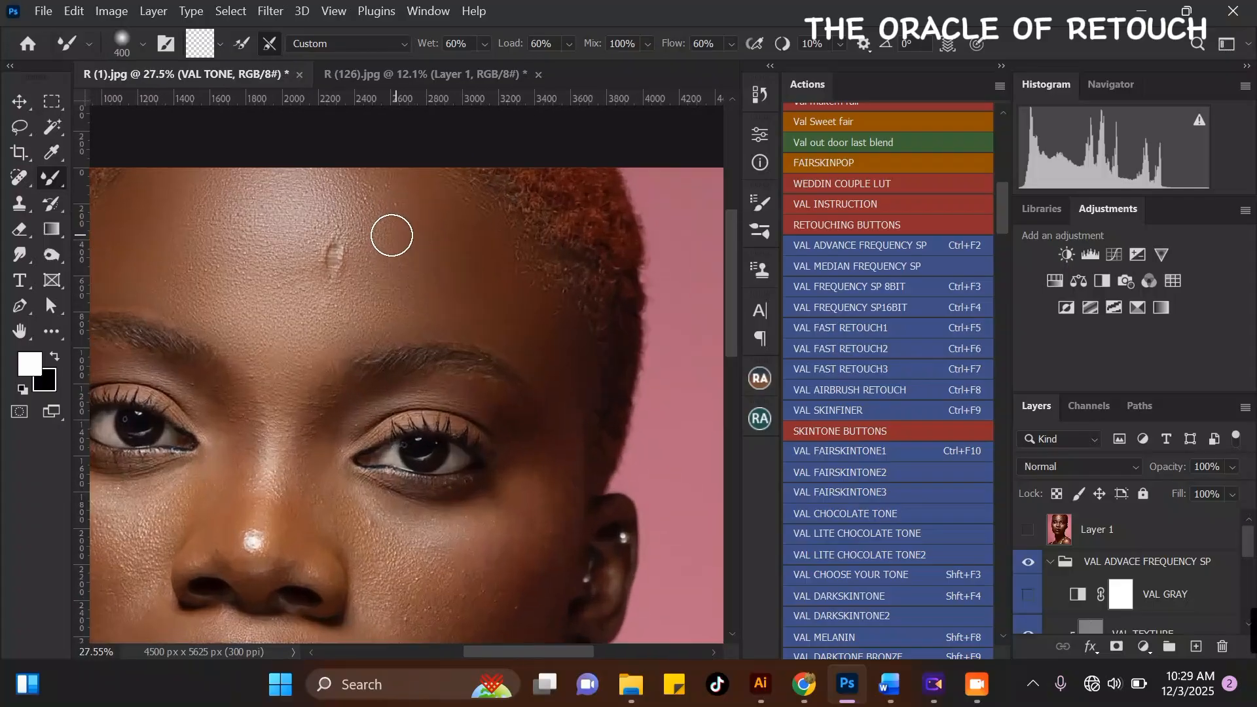
key(bracketright)
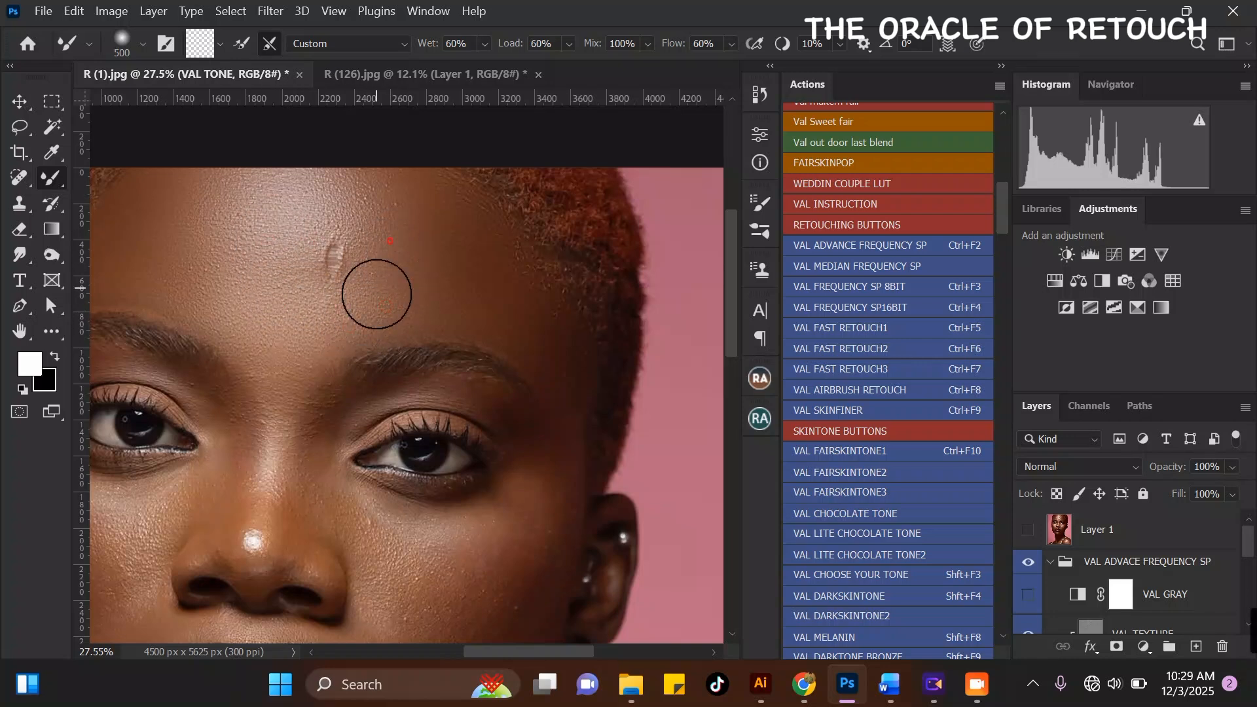
scroll(426, 283, down, 2)
key(bracketright)
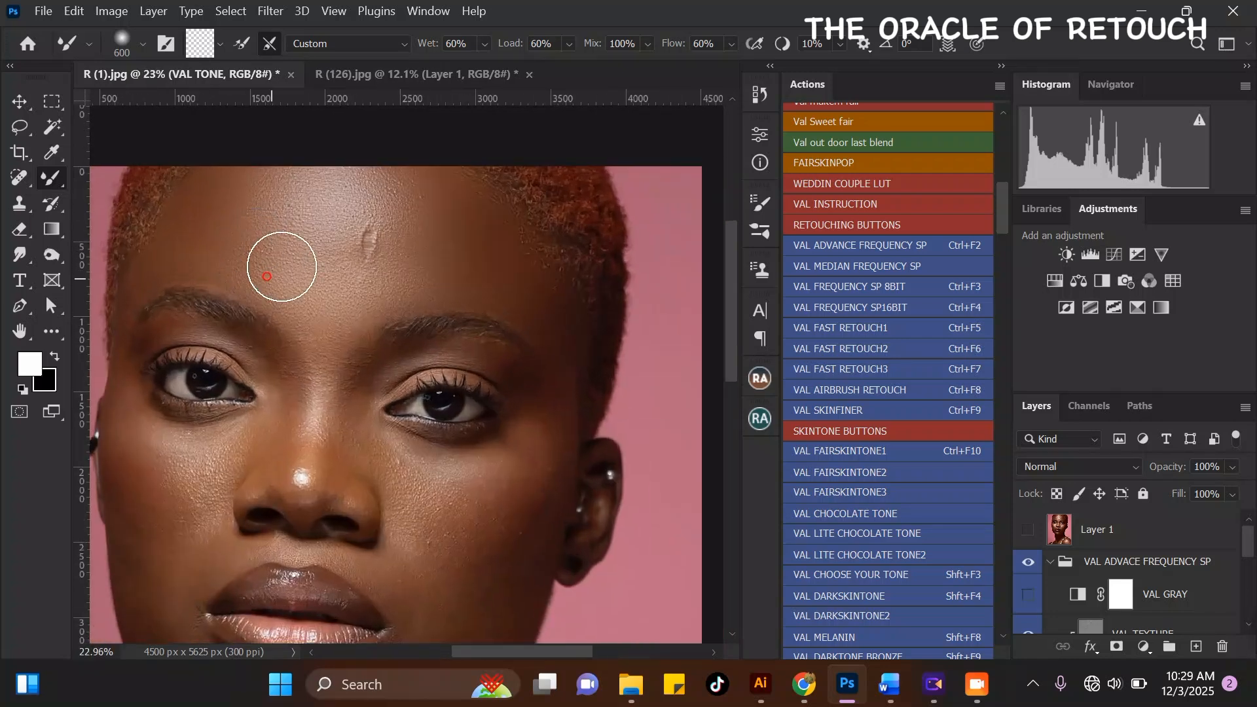
scroll(342, 207, down, 2)
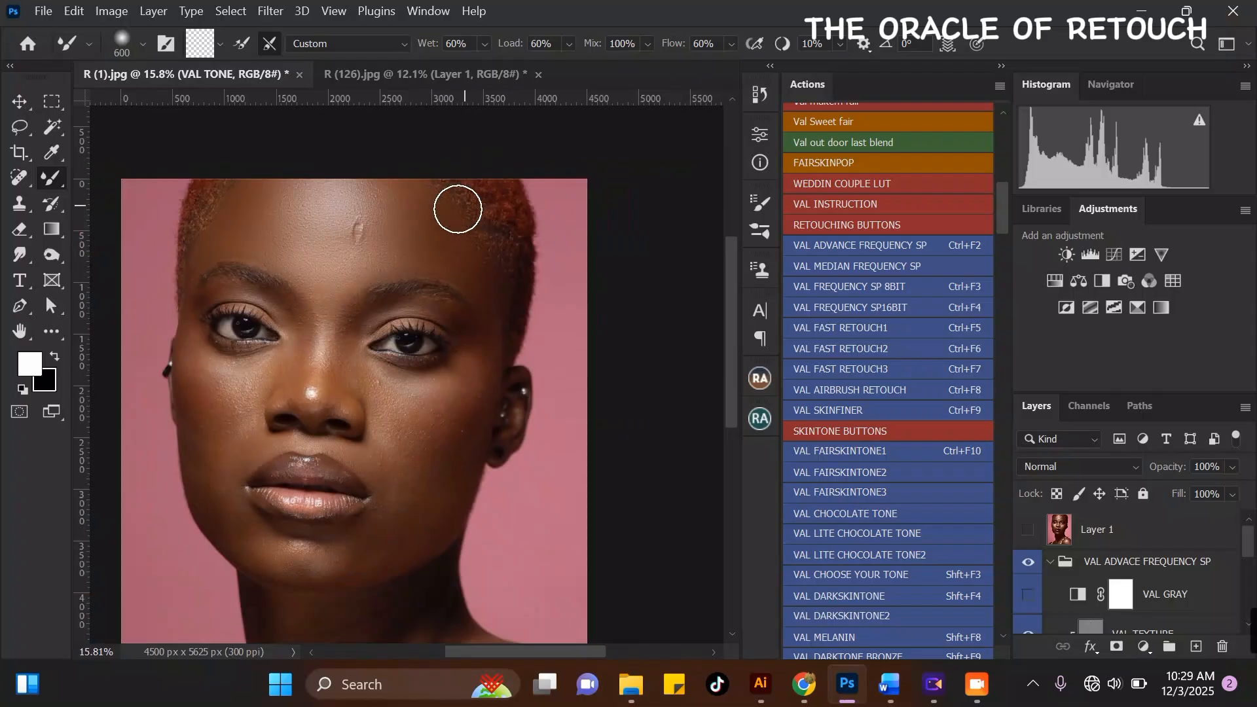
- Even out the right side of the forehead at 600 px and its centre at 500 px with the Mixer Brush
scroll(455, 207, up, 2)
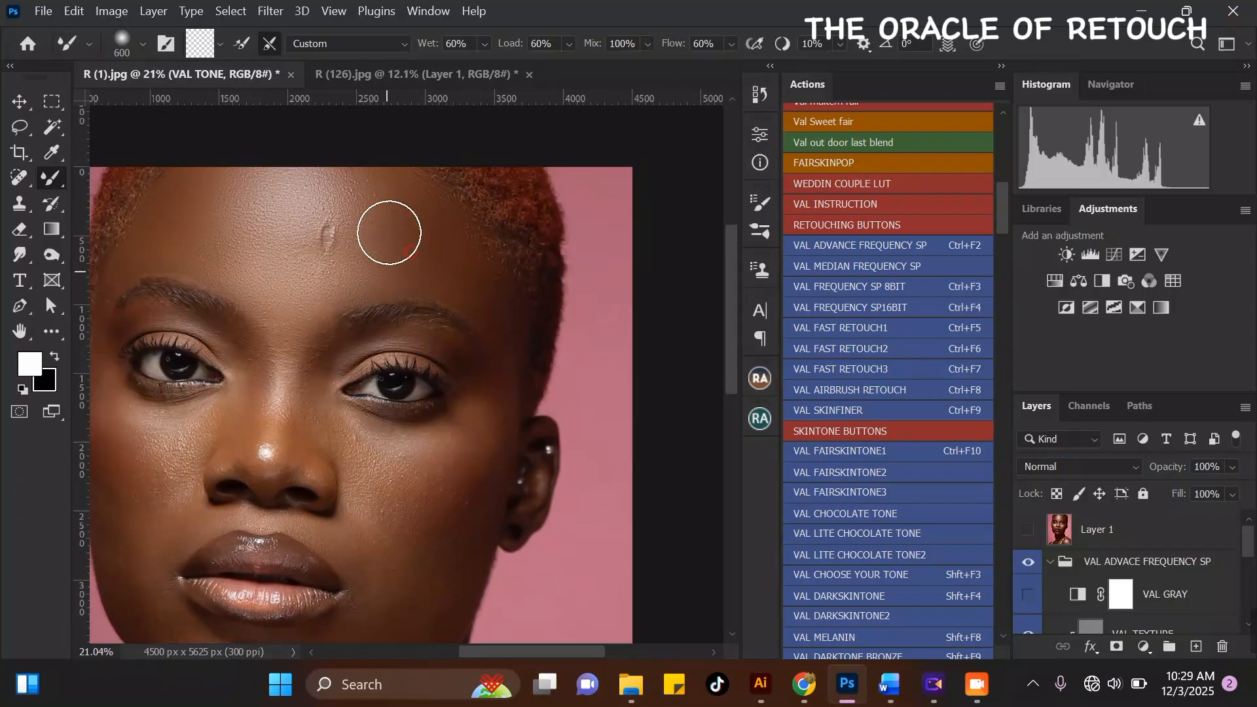
scroll(452, 209, down, 2)
scroll(367, 213, up, 1)
scroll(340, 225, up, 2)
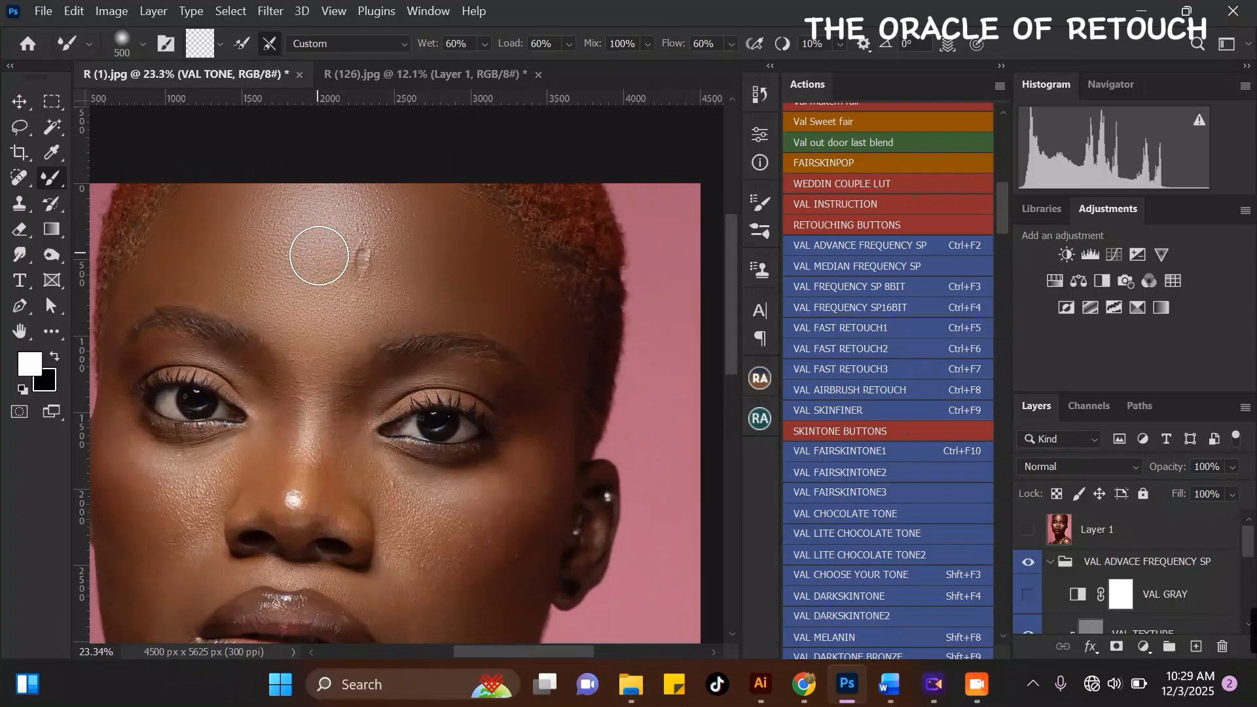
scroll(393, 239, down, 2)
key(bracketleft)
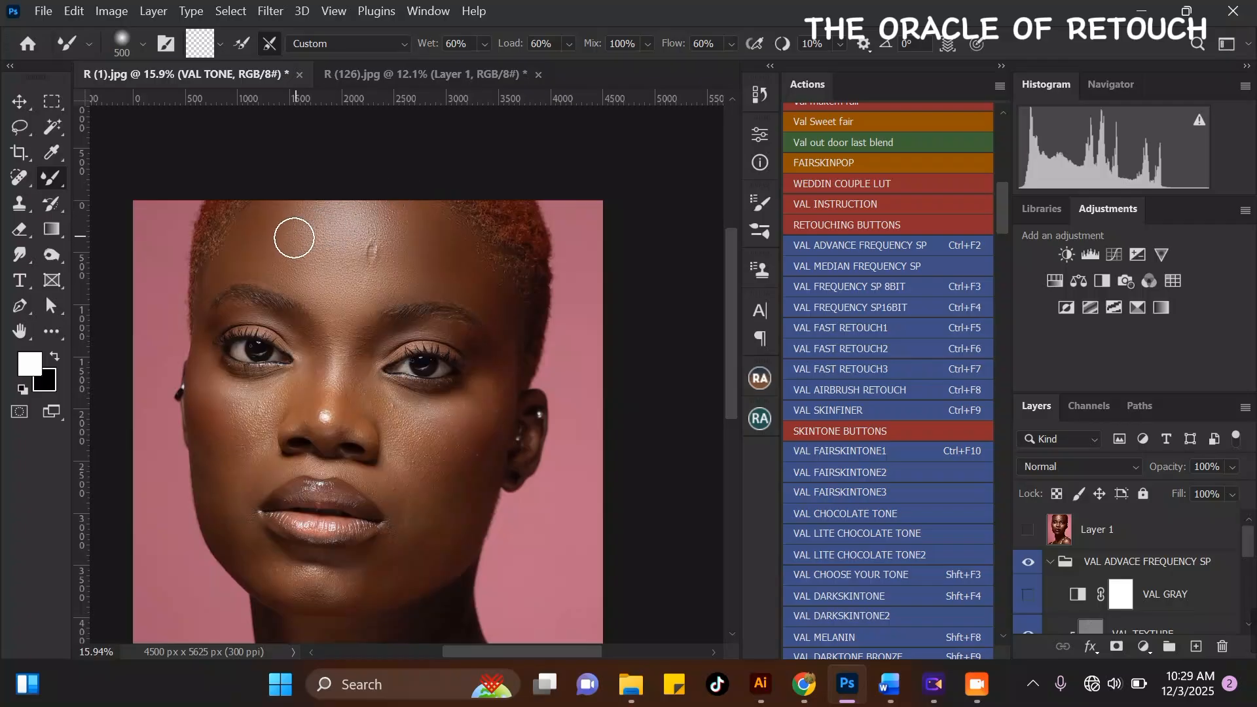
scroll(351, 222, up, 1)
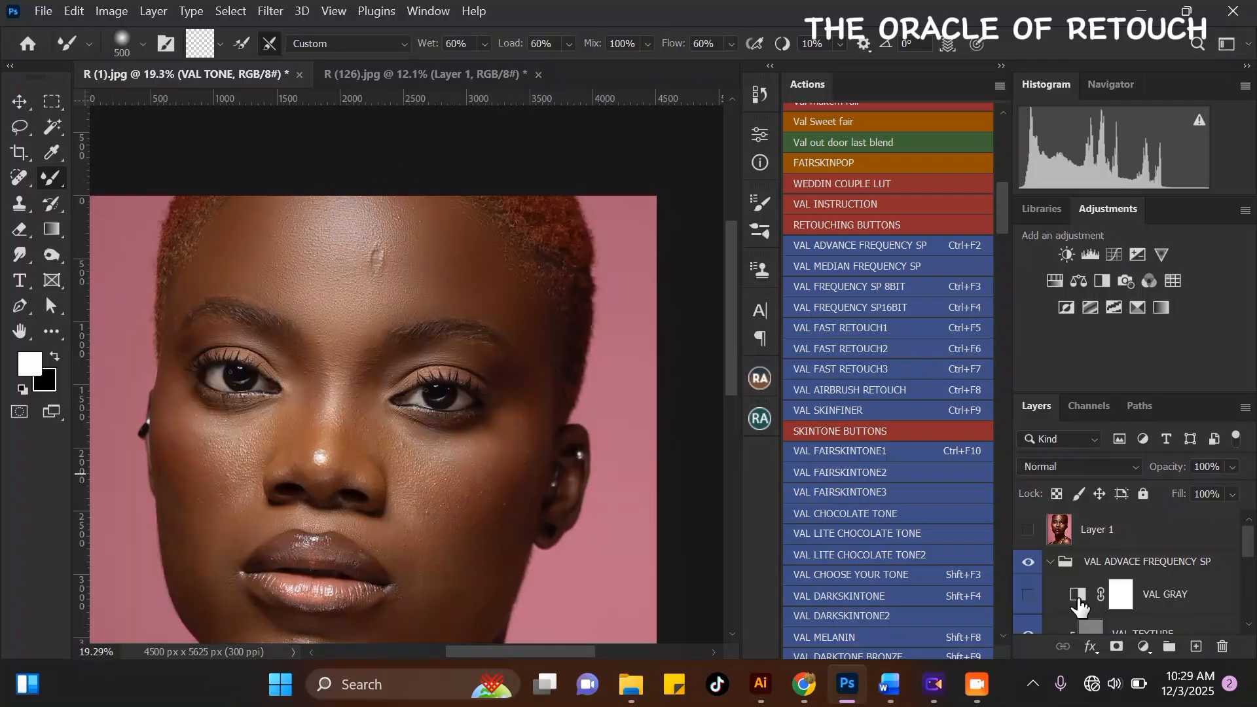
- Compare the blended forehead with the original by toggling the visibility of the VAL ADVACE FREQUENCY SP group
click(1027, 565)
click(1029, 566)
click(1028, 564)
click(1028, 564)
scroll(484, 299, down, 3)
scroll(387, 341, up, 3)
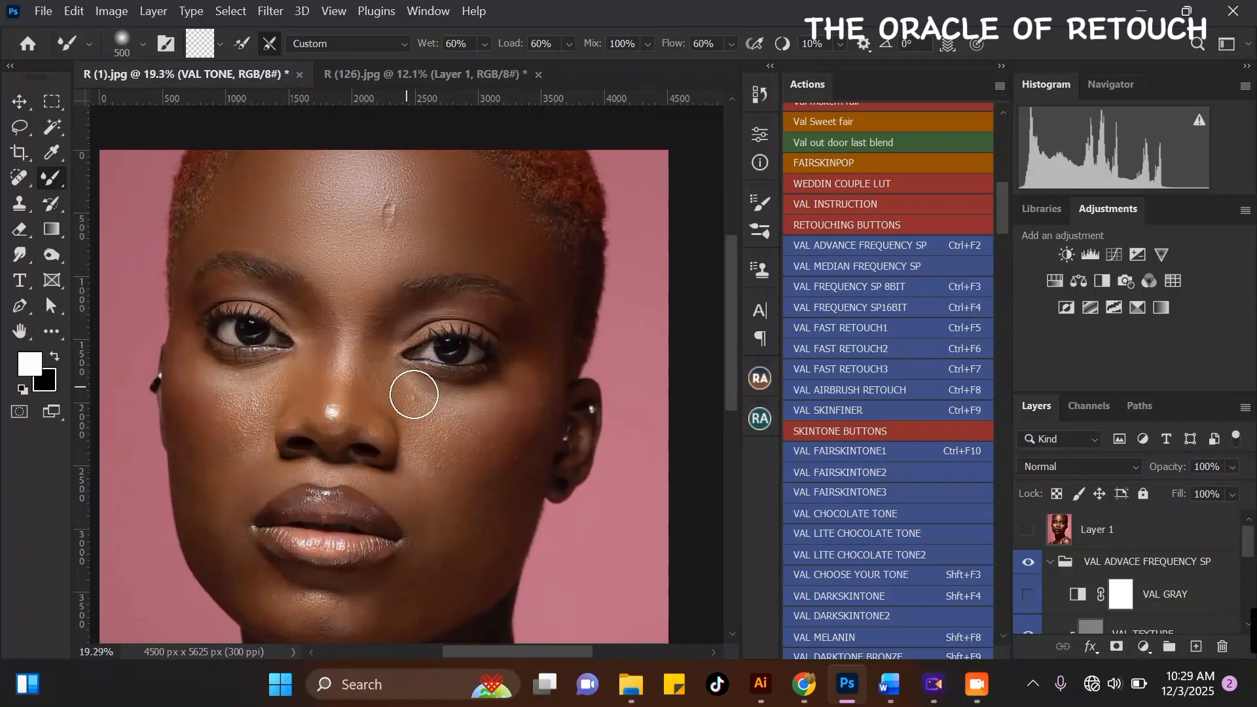
- Outline the lower right cheek and jaw from the ear to the chin with the Lasso Tool, smooth it and deselect it
click(19, 127)
scroll(419, 367, down, 2)
scroll(518, 497, up, 3)
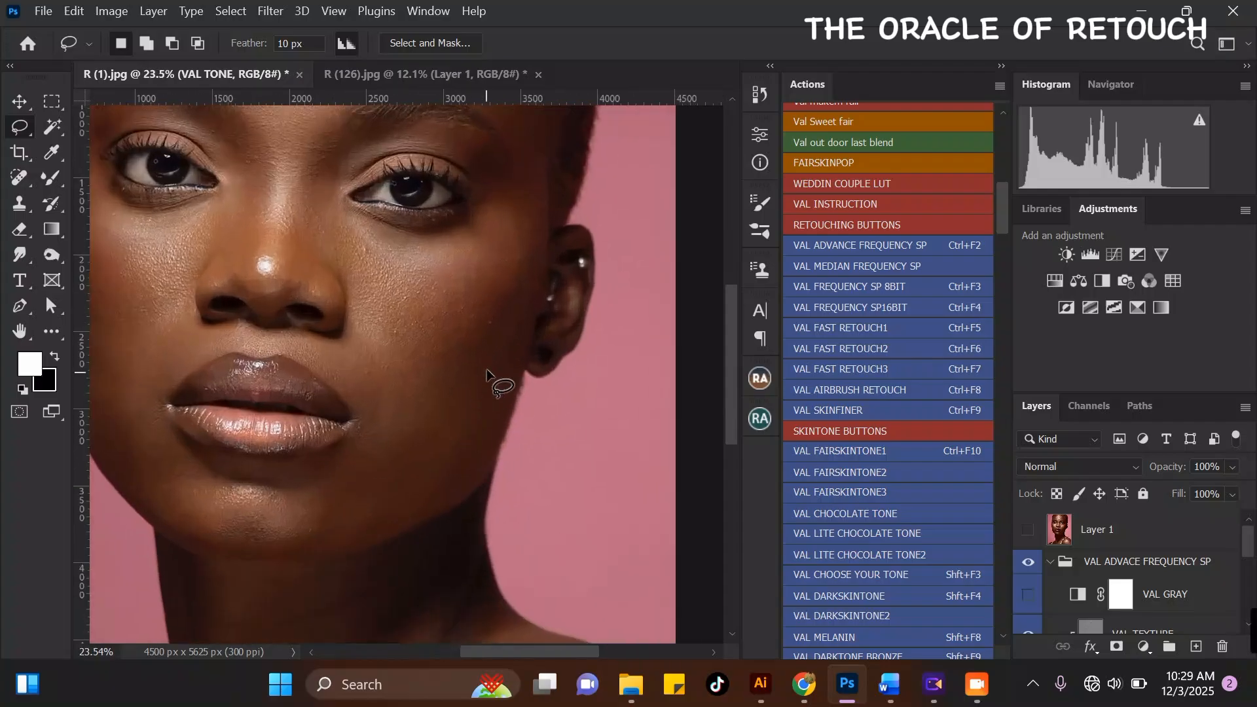
scroll(486, 368, up, 2)
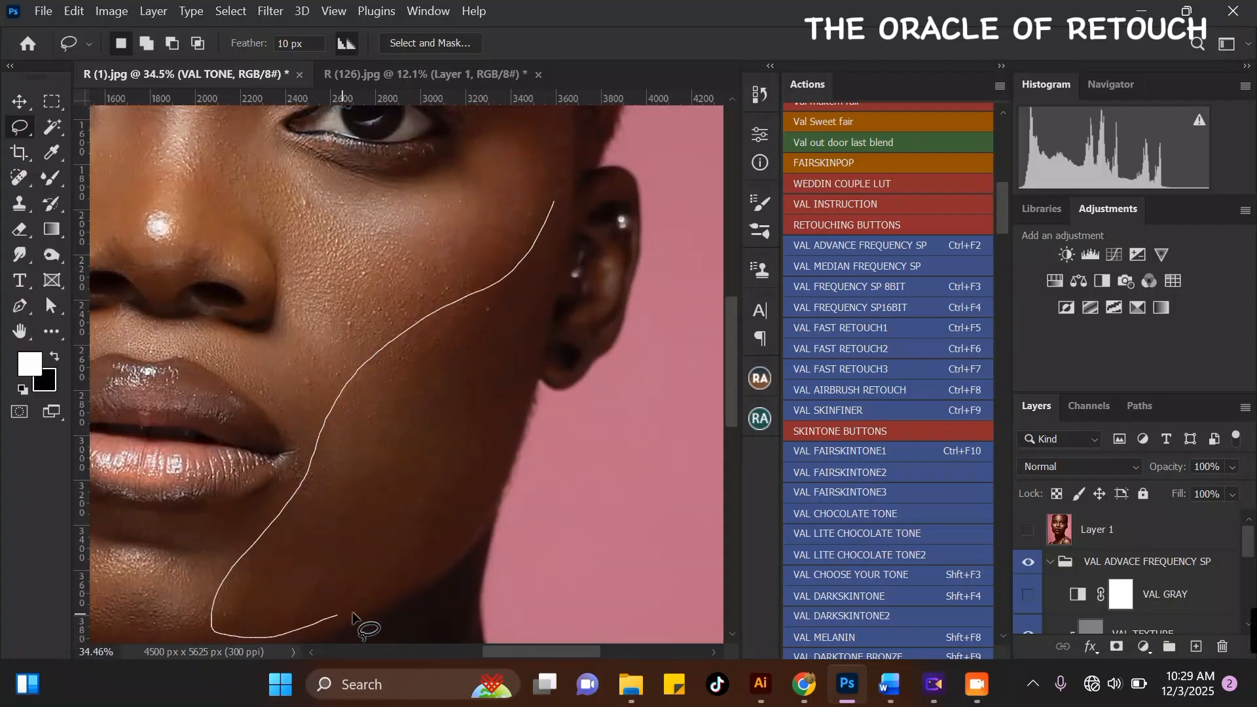
drag(549, 290, 555, 262)
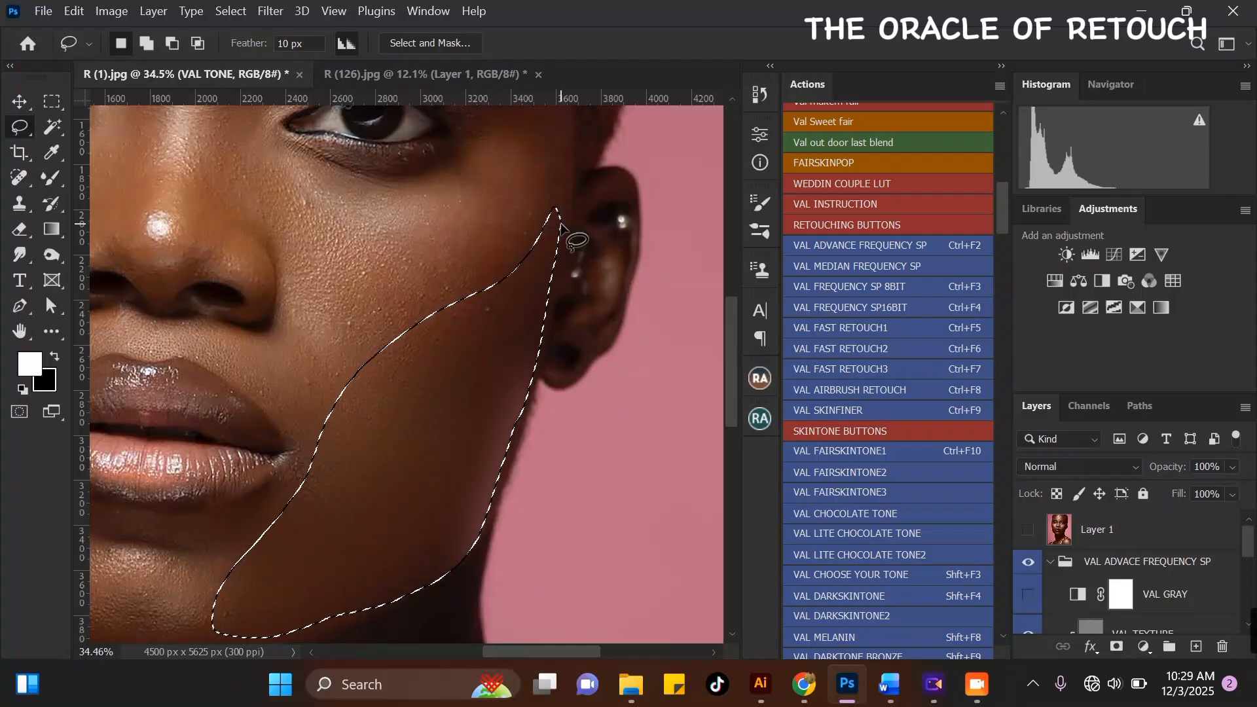
click(596, 251)
scroll(593, 250, down, 4)
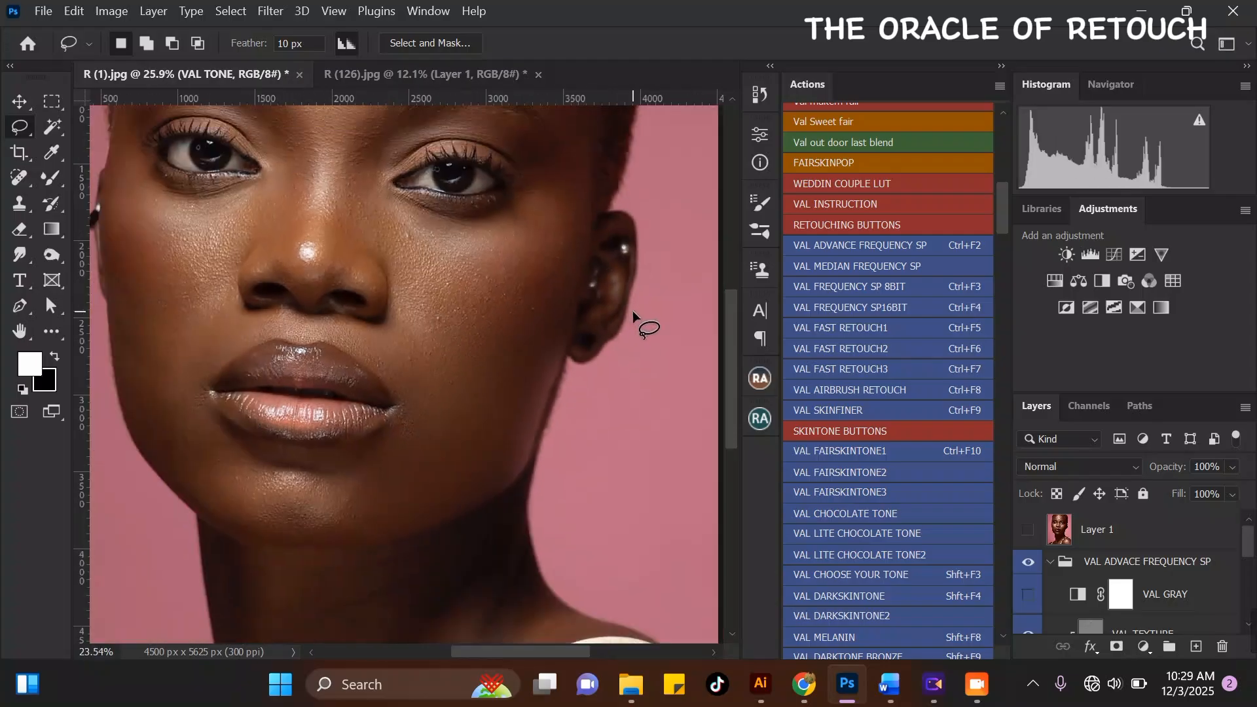
- Outline the area under the right eye out to the temple with the Lasso Tool, smooth it and deselect it
scroll(524, 237, up, 2)
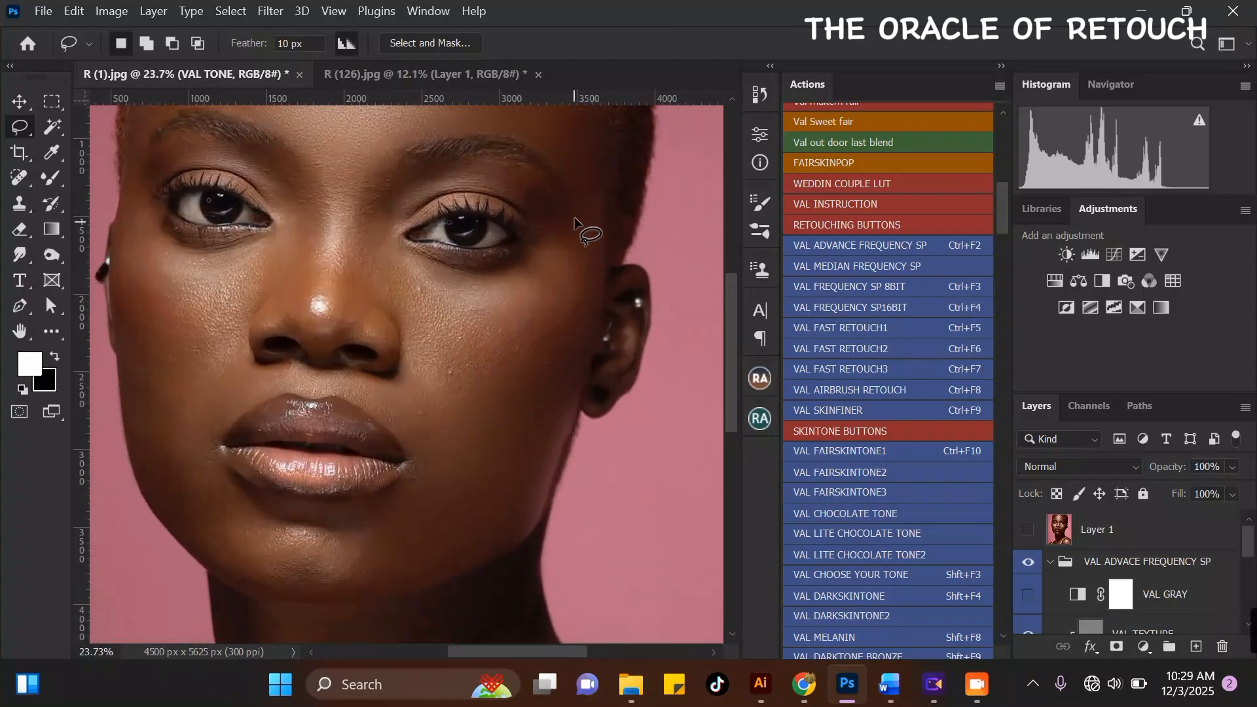
drag(556, 298, 597, 263)
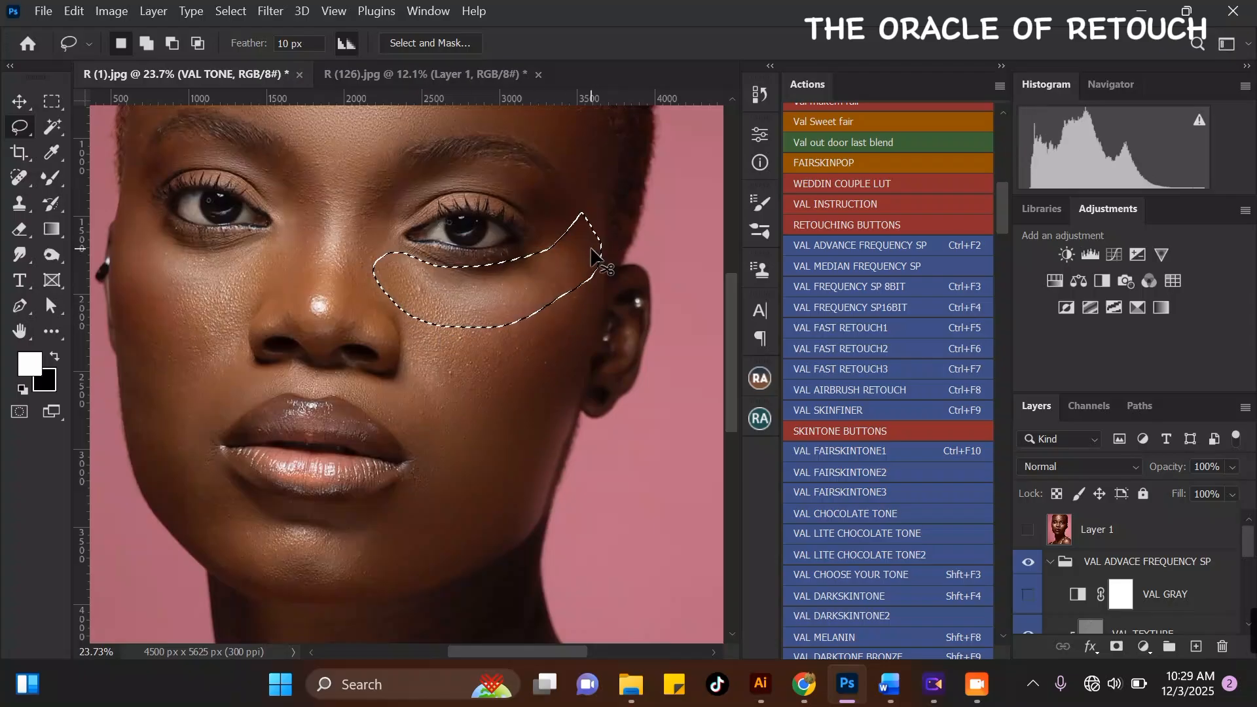
key(ctrl+d)
scroll(578, 293, down, 2)
scroll(467, 317, up, 2)
- Outline the right cheek between the nose and the ear with the Lasso Tool, smooth it and deselect it
drag(403, 295, 419, 365)
mouse_move(591, 357)
mouse_down()
mouse_move(606, 310)
mouse_move(576, 312)
mouse_up()
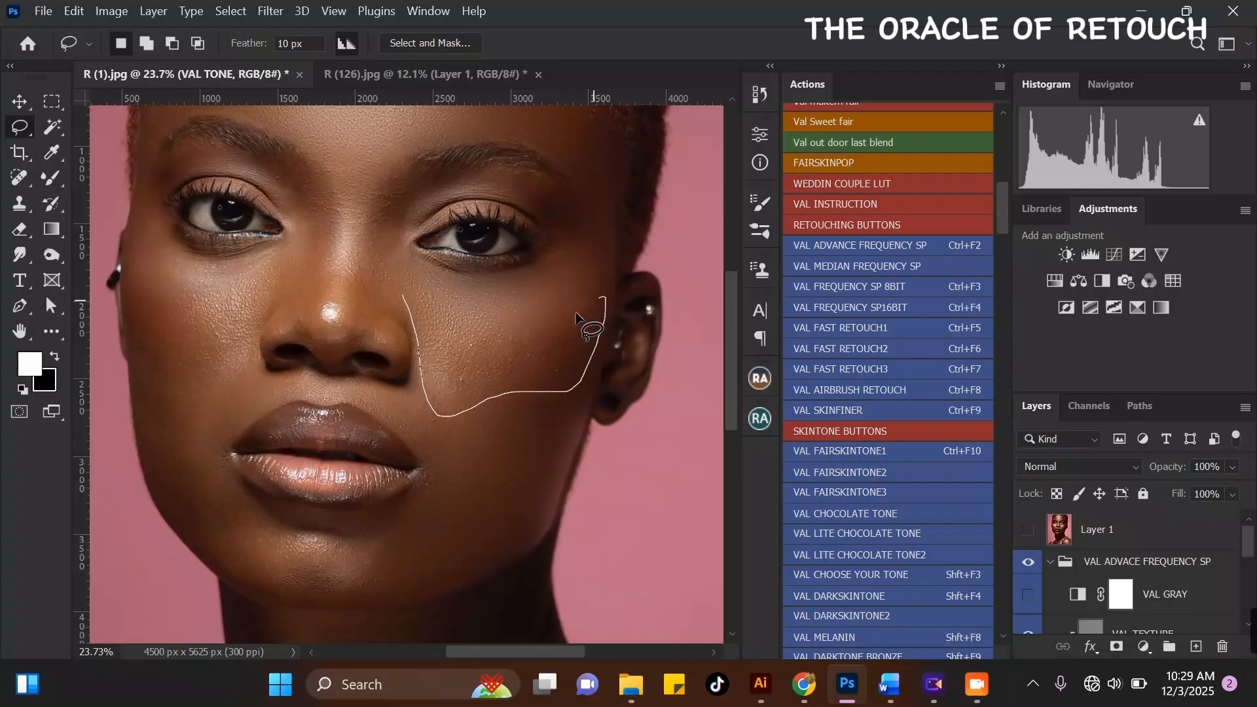
drag(451, 321, 454, 327)
key(ctrl+d)
scroll(547, 272, down, 3)
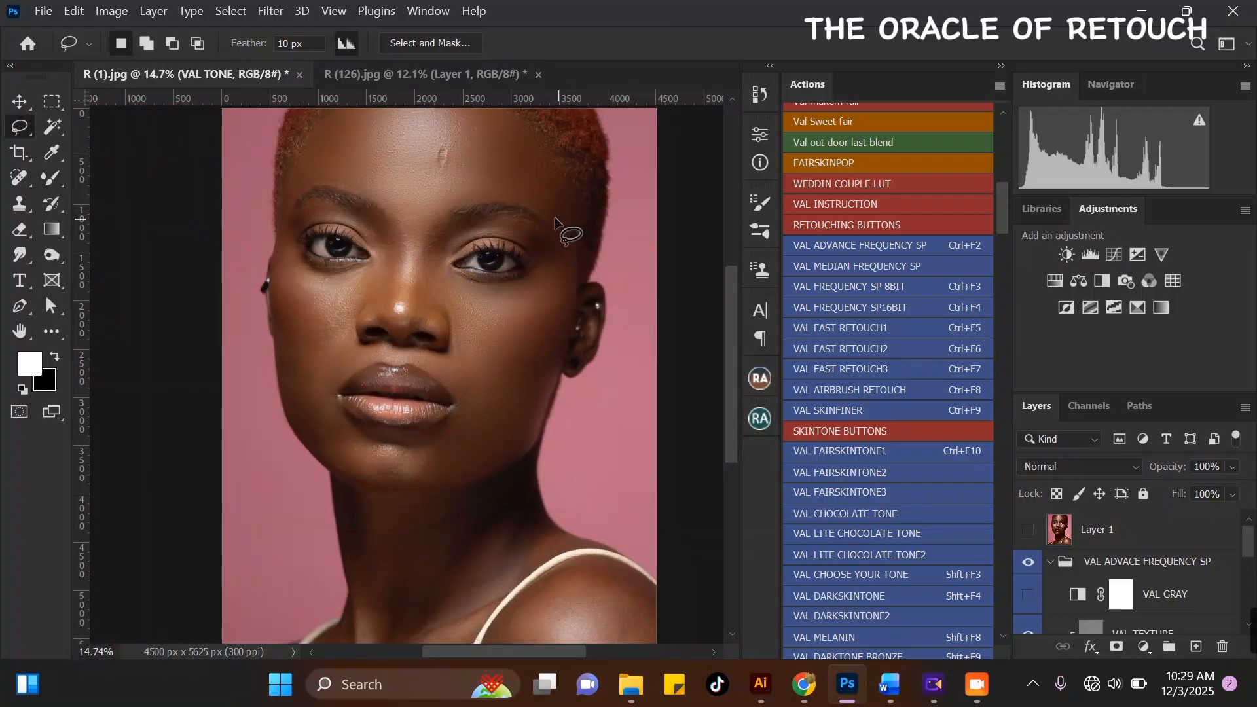
- Blend the lower right cheek and the skin beside the mouth on VAL TONE with the Mixer Brush at about 400 px
scroll(488, 250, up, 2)
scroll(521, 336, down, 2)
scroll(520, 341, up, 4)
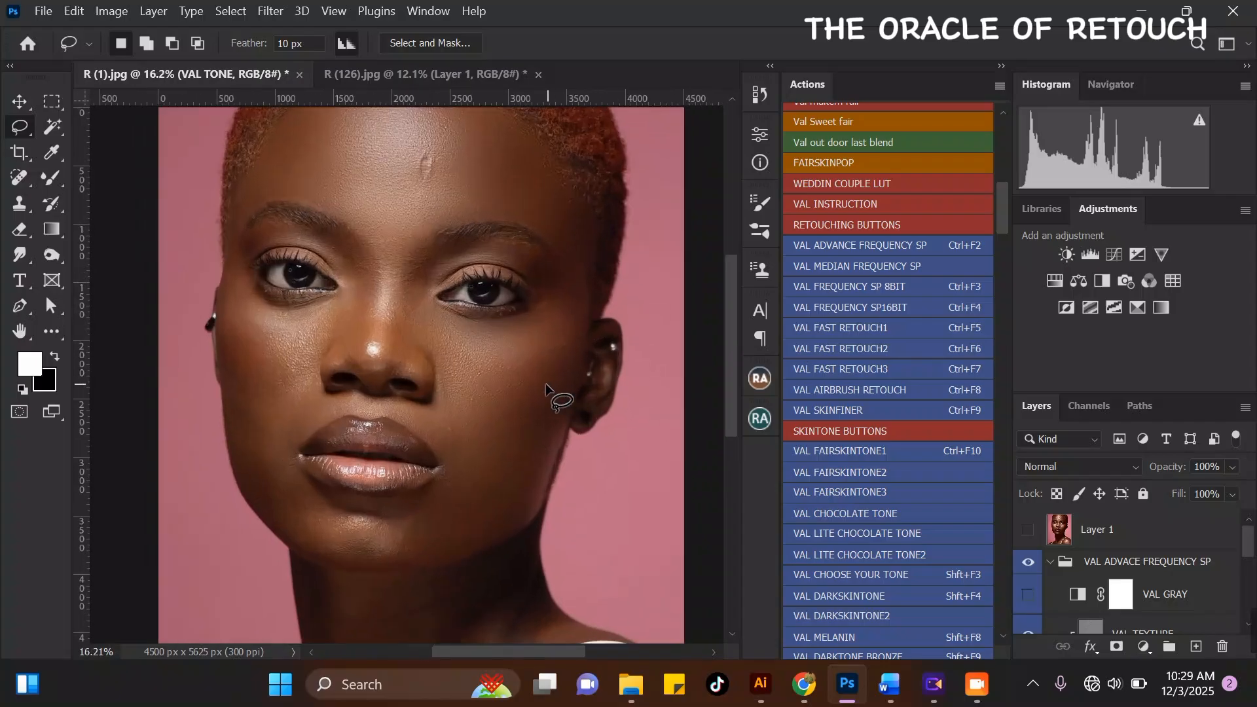
scroll(1137, 561, down, 3)
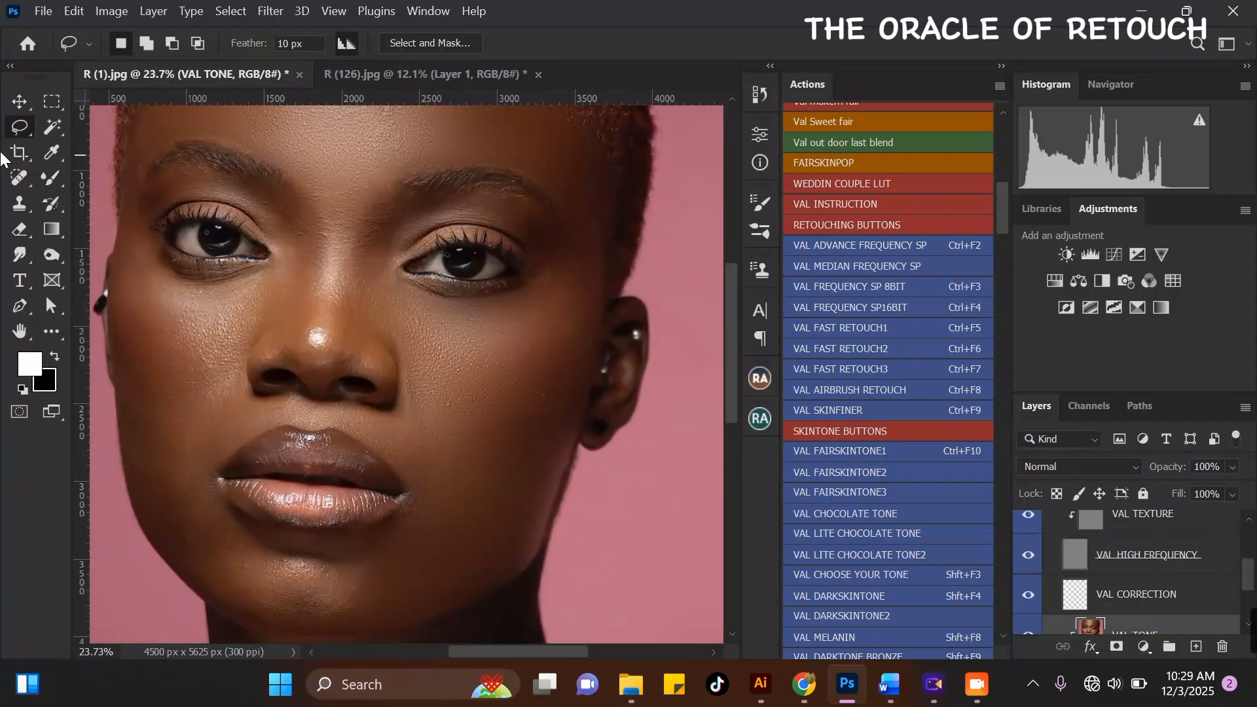
click(52, 177)
scroll(533, 452, up, 1)
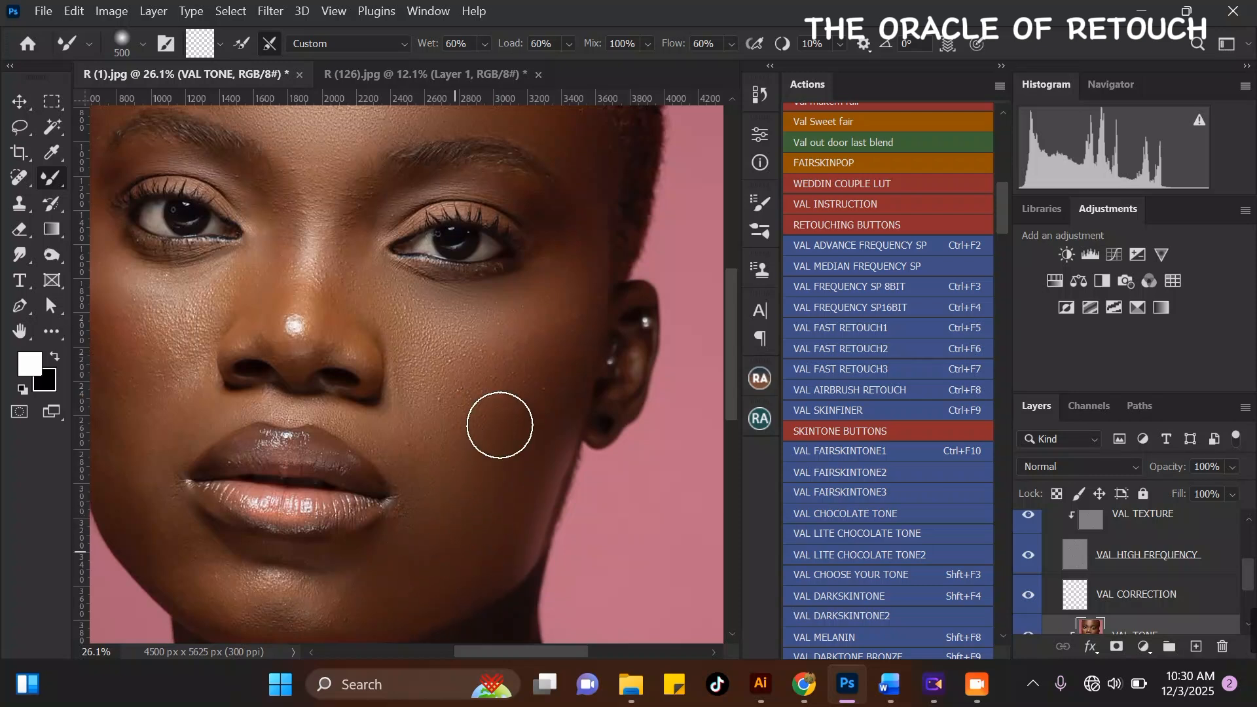
scroll(474, 523, up, 1)
key(bracketleft)
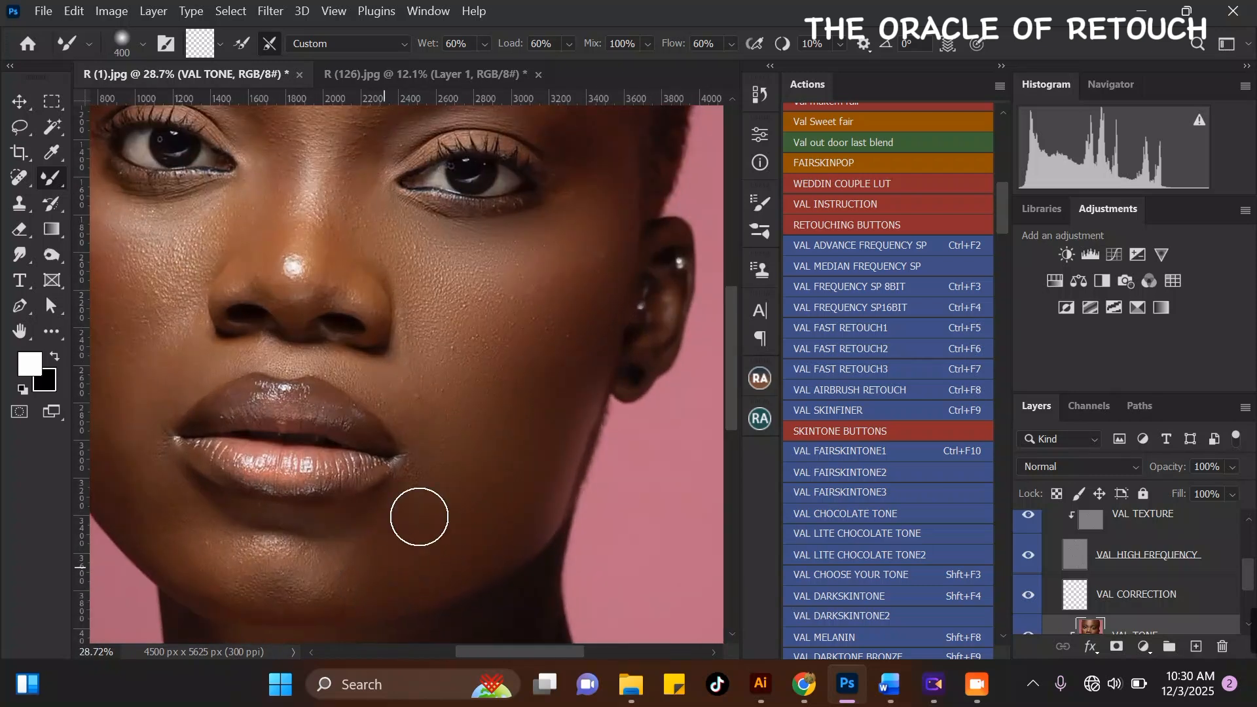
key(bracketright)
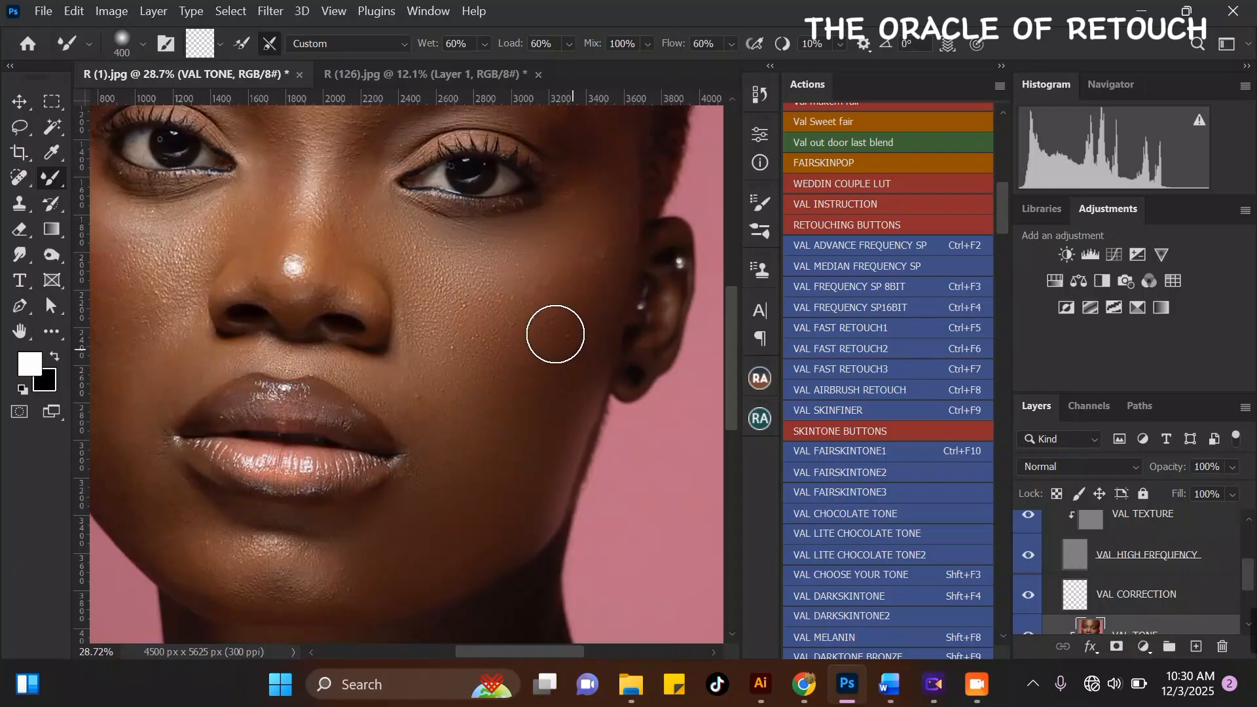
- Blend the right cheek with the Mixer Brush, using 300 px beside the nose and 500 px over the cheekbone
key(bracketleft)
key(bracketleft)
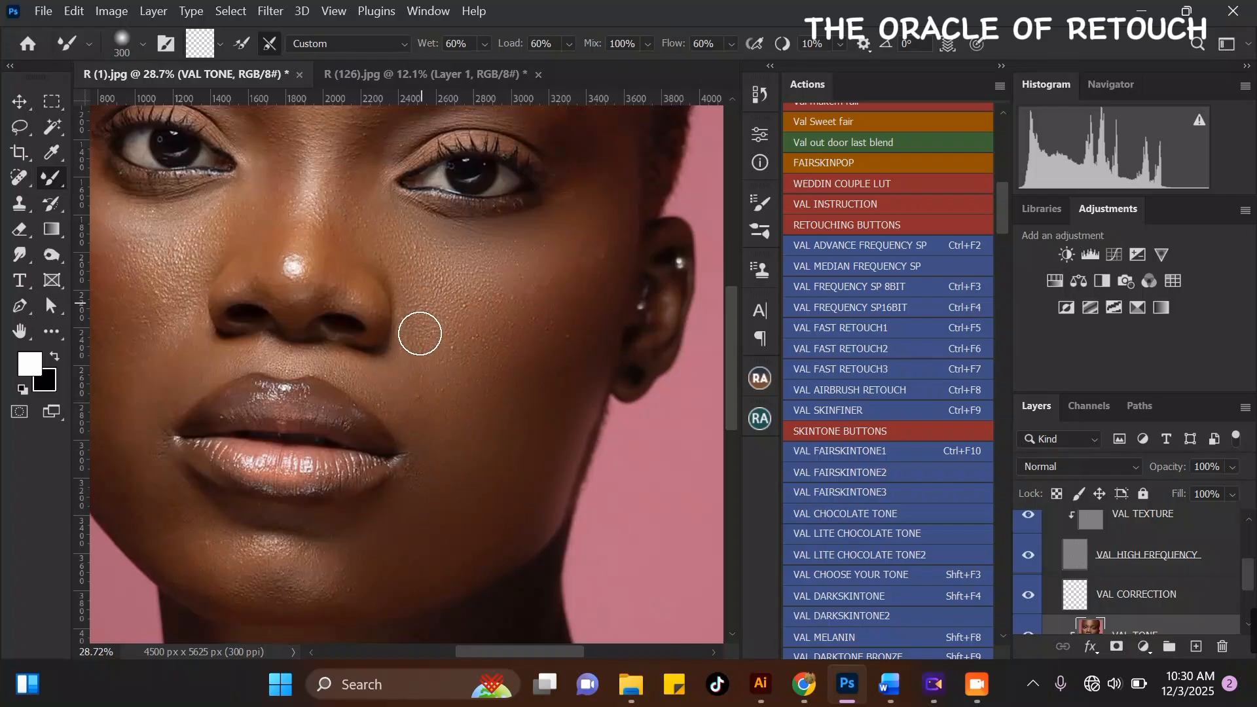
key(bracketright)
key(bracketright)
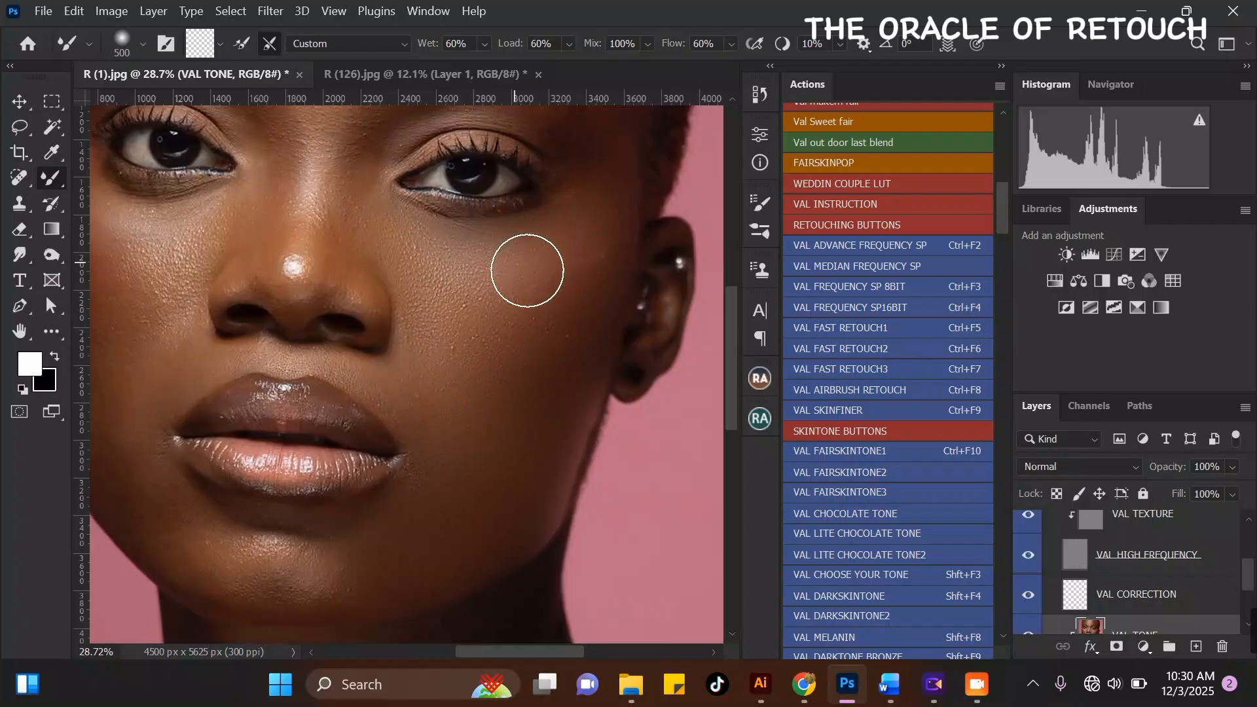
key(bracketleft)
scroll(501, 262, up, 2)
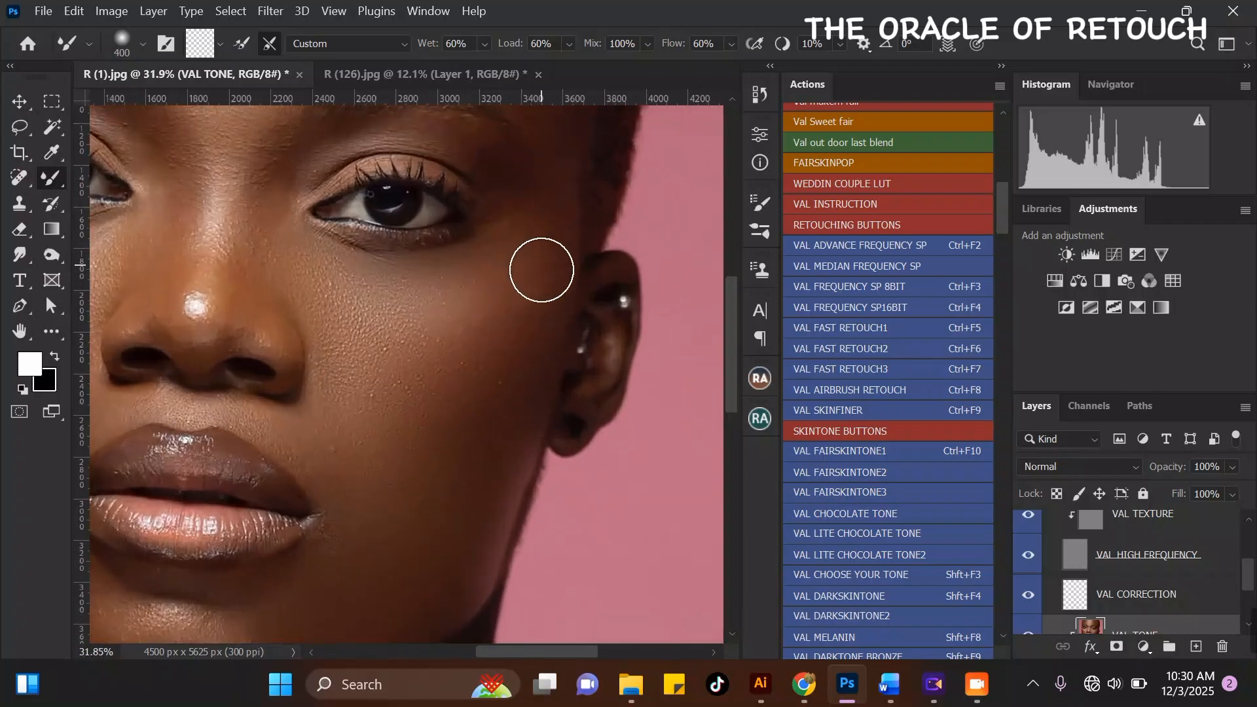
- Blend the right cheekbone between the outer eye corner and the ear with the Mixer Brush at about 400 px
key(bracketleft)
key(bracketright)
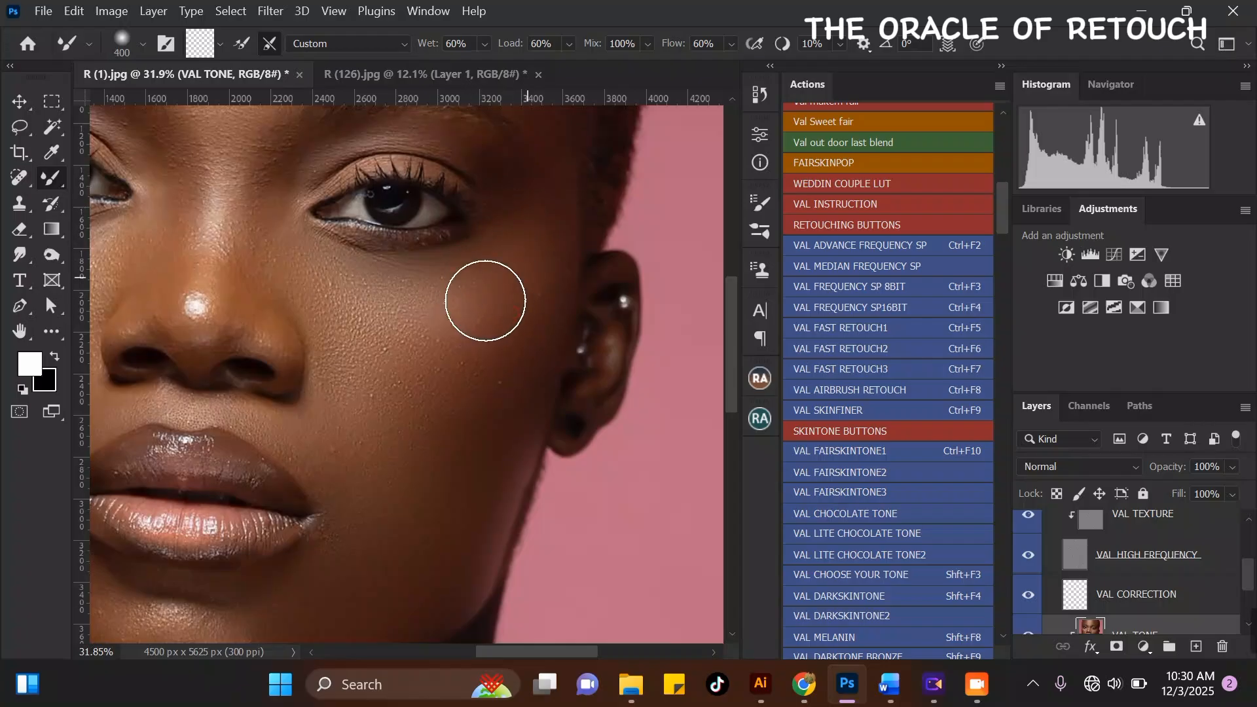
scroll(478, 353, down, 2)
key(bracketright)
mouse_move(470, 370)
mouse_down()
mouse_move(493, 343)
mouse_move(447, 369)
mouse_up()
scroll(446, 256, down, 5)
- Blend the middle of the right cheek on VAL TONE with the Mixer Brush at about 400 px
scroll(420, 393, up, 3)
key(bracketright)
key(bracketleft)
key(bracketleft)
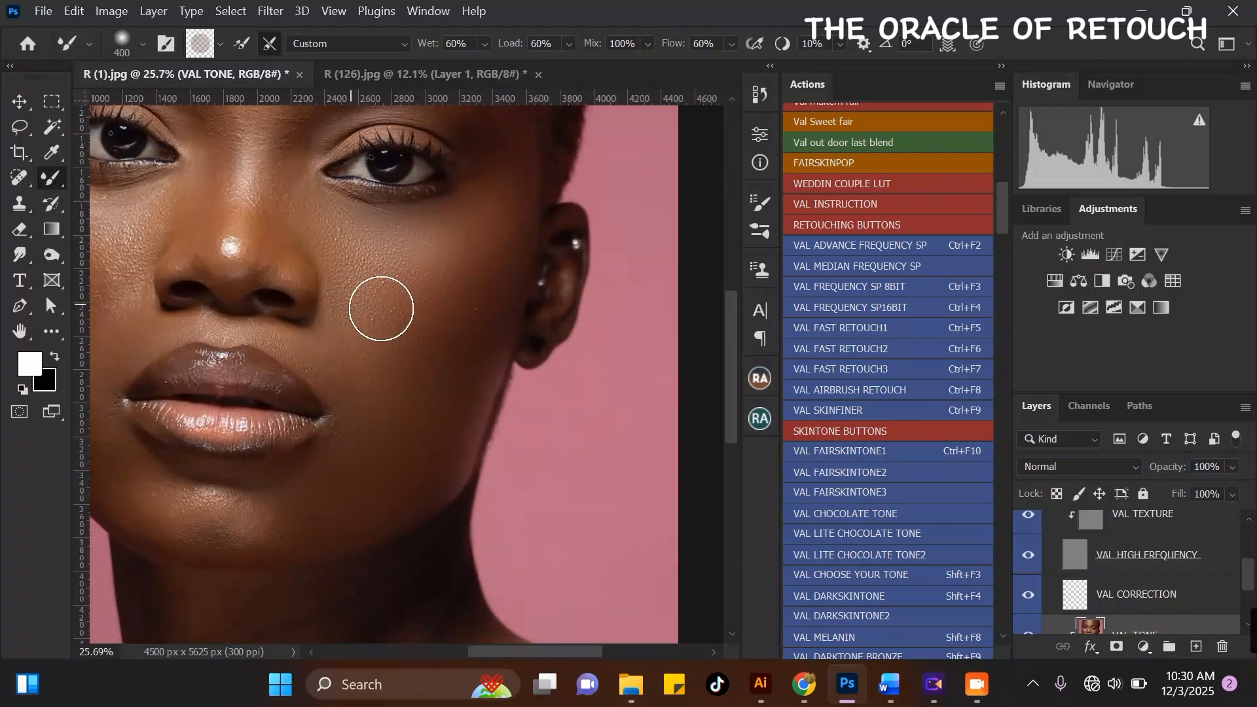
scroll(420, 328, up, 2)
scroll(508, 323, down, 4)
scroll(430, 373, up, 2)
- Blend the lower right cheek toward the jaw and the mouth corner with the Mixer Brush at 500 to 600 px
key(bracketright)
key(bracketright)
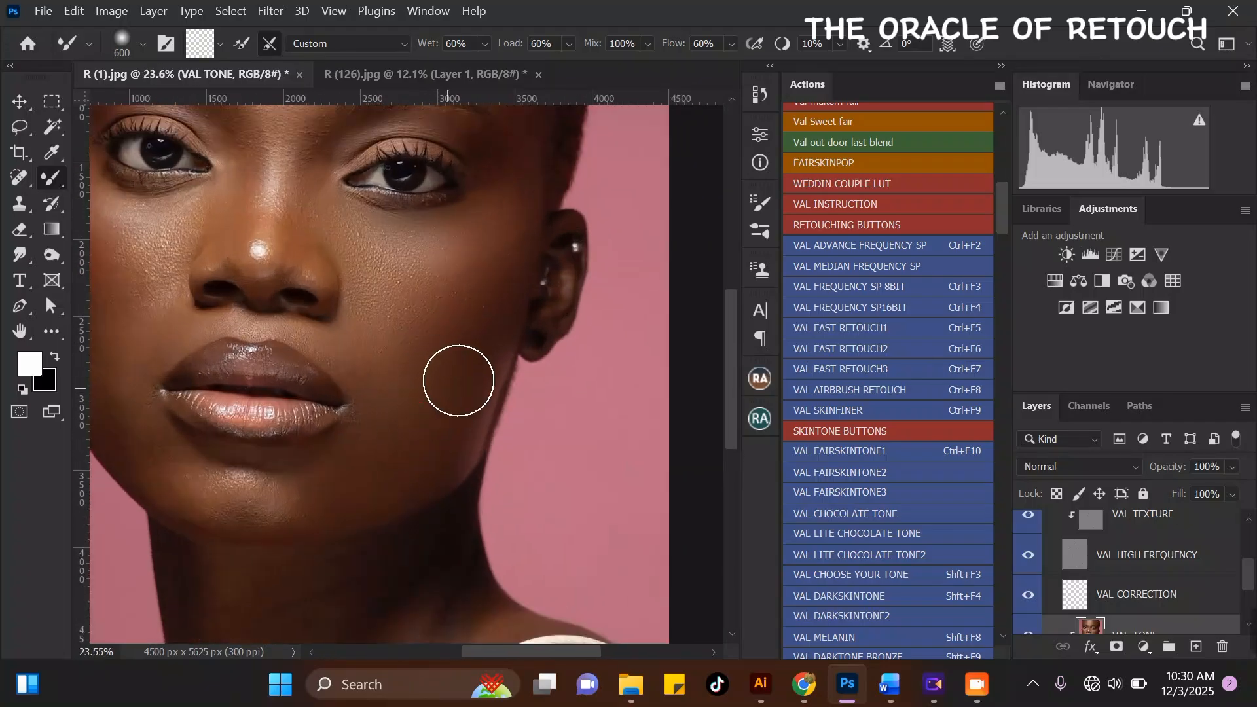
scroll(501, 288, down, 3)
scroll(449, 362, up, 3)
key(bracketleft)
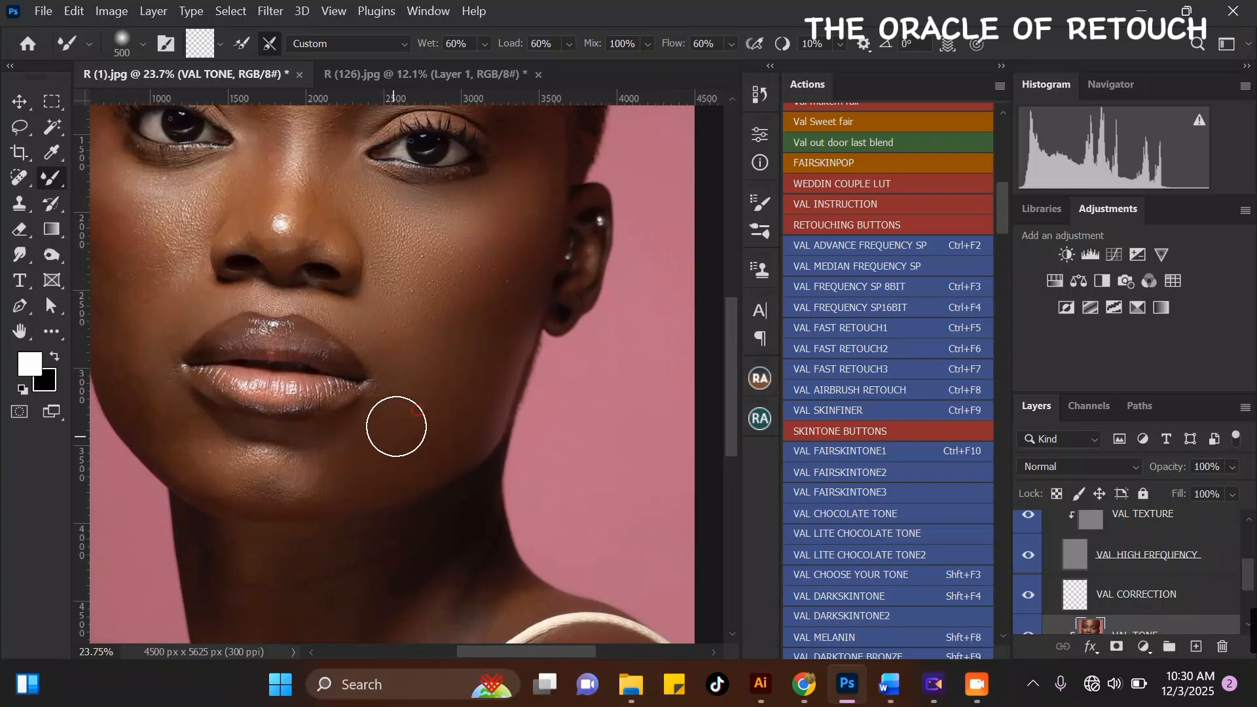
scroll(524, 321, down, 2)
key(bracketleft)
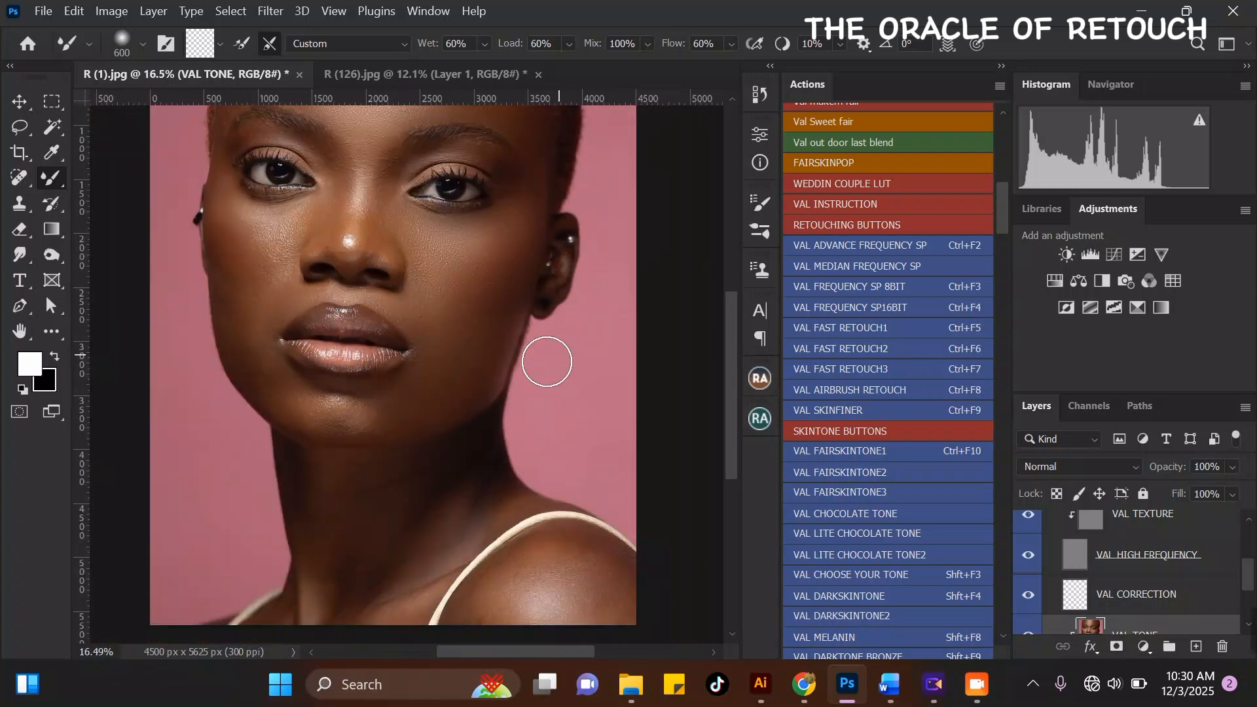
- Even out the right cheekbone in front of the ear with the Mixer Brush at 400 to 500 px
scroll(483, 242, up, 3)
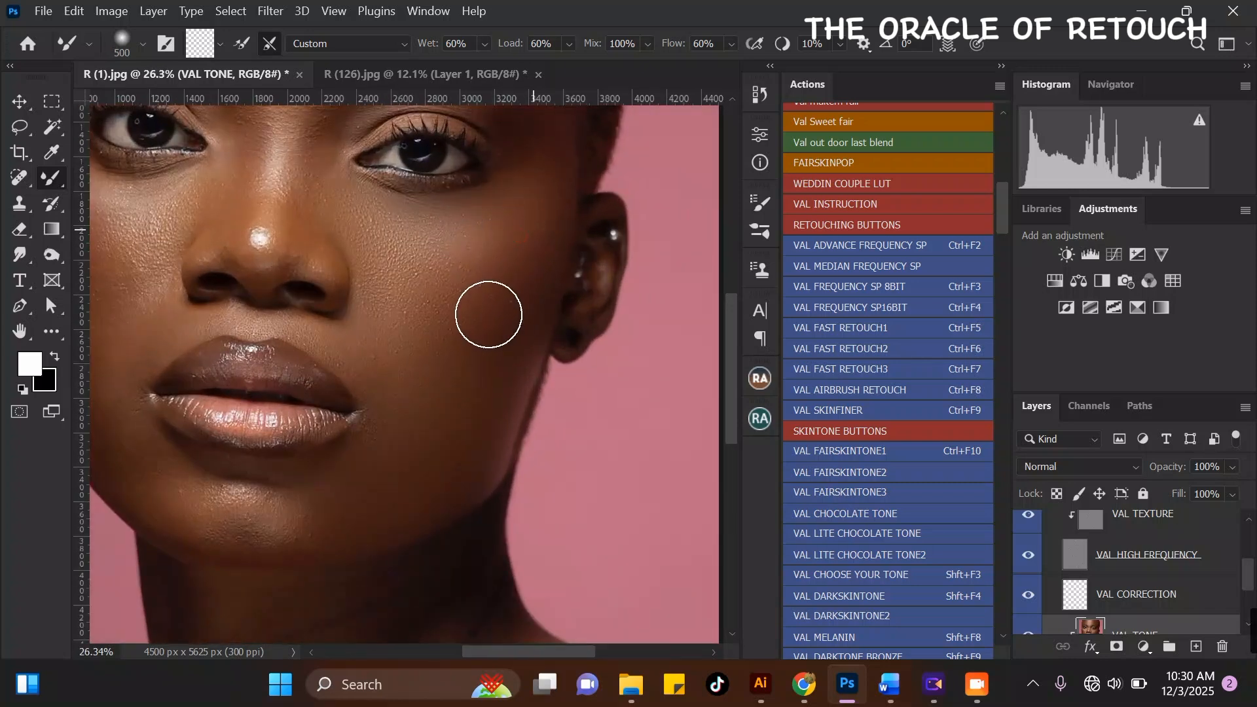
scroll(435, 505, down, 3)
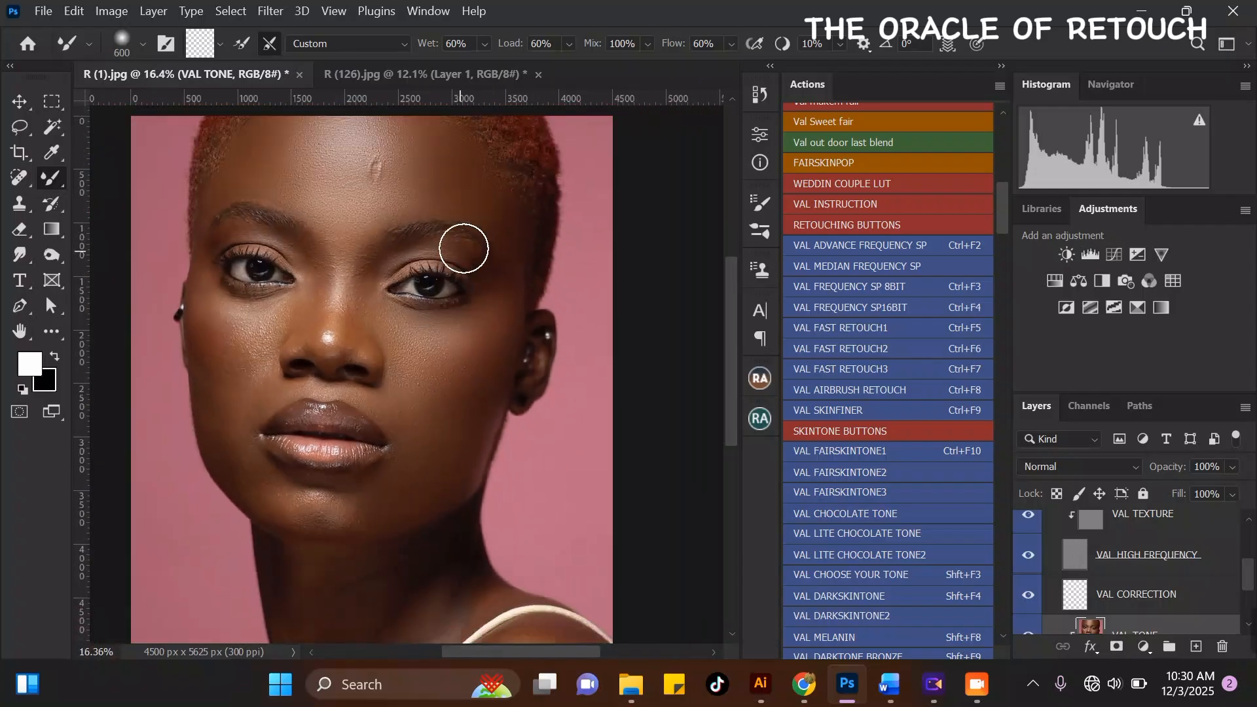
scroll(478, 314, up, 2)
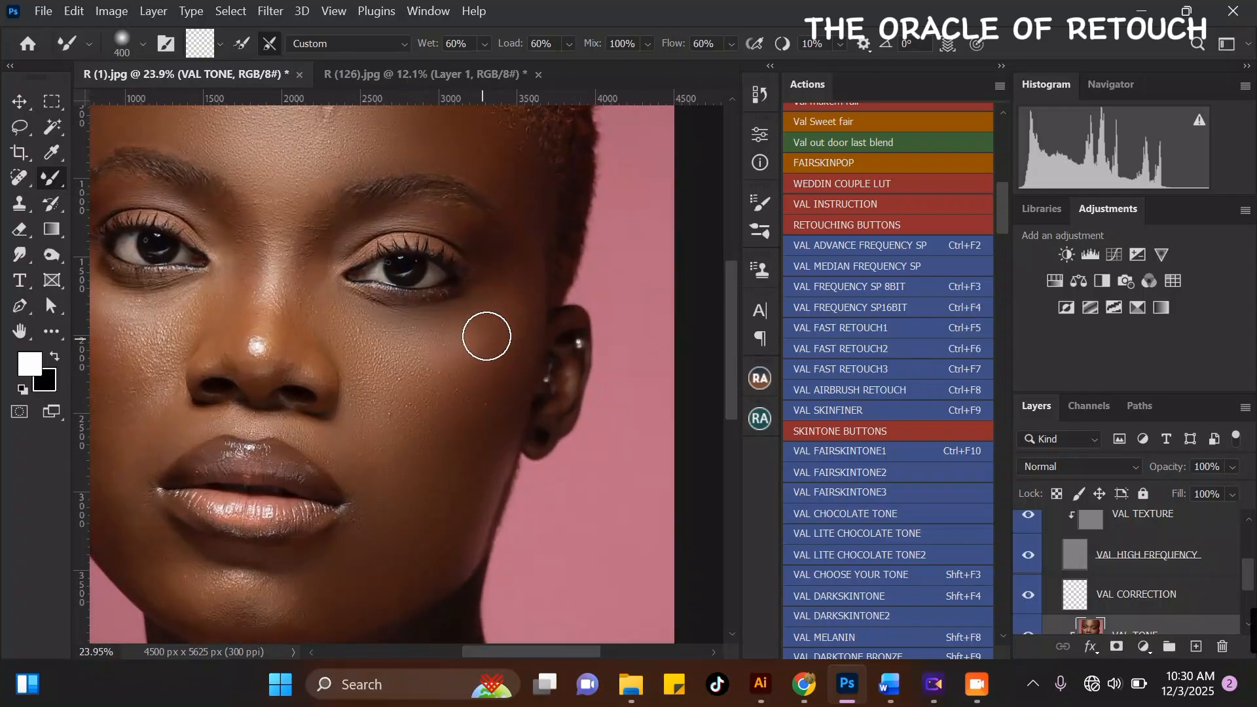
scroll(487, 336, down, 3)
key(bracketright)
scroll(469, 290, up, 2)
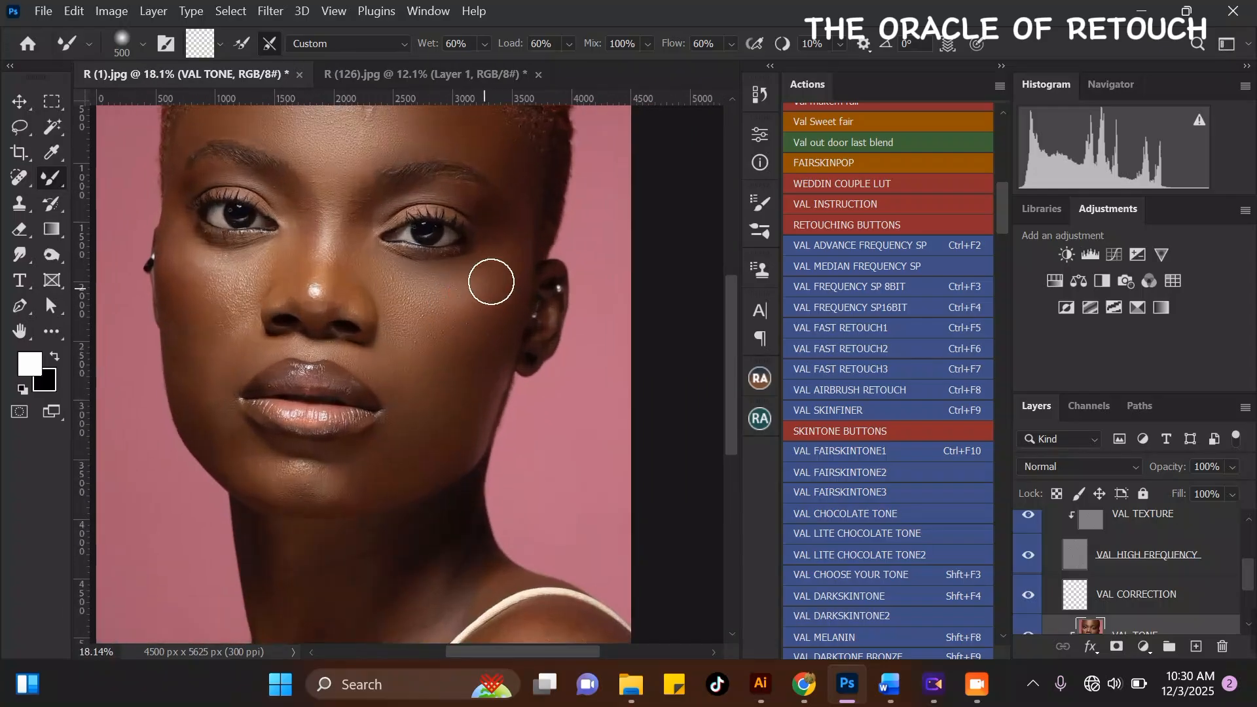
- Blend broad tone transitions over the lower right cheek and jaw with the Mixer Brush at about 700 px
scroll(478, 343, down, 3)
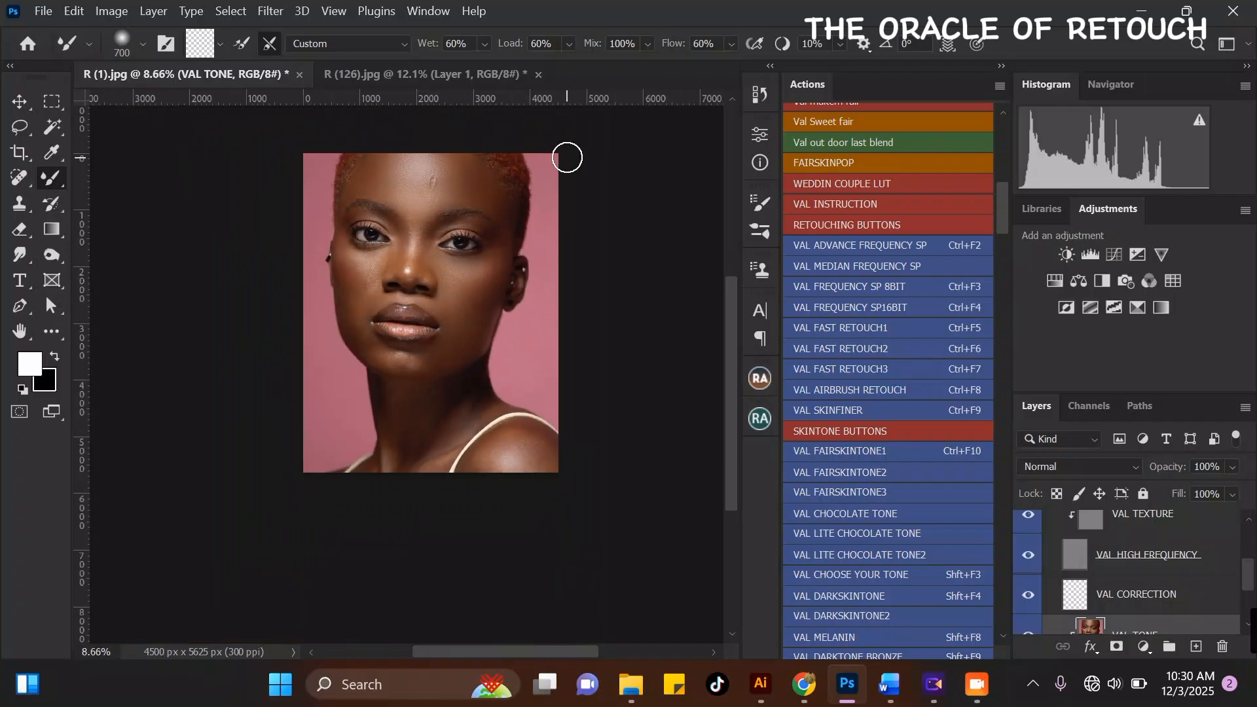
key(bracketright)
key(bracketright)
scroll(472, 313, up, 2)
scroll(471, 308, up, 2)
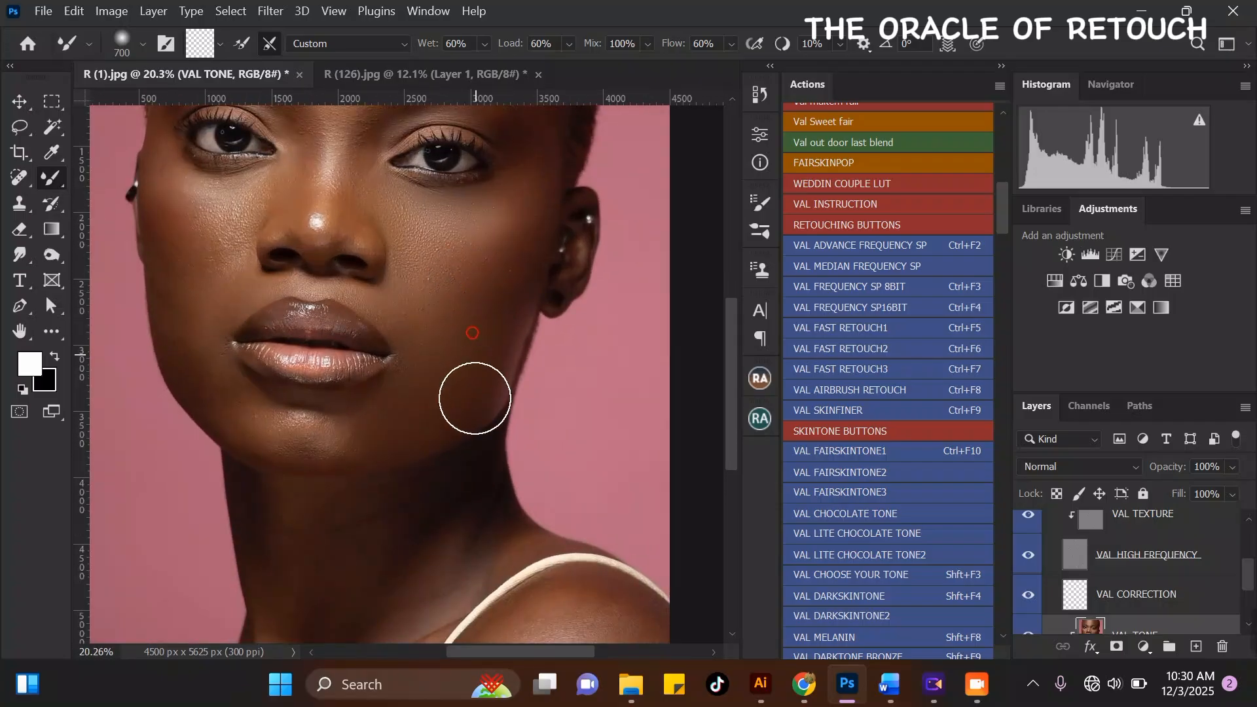
scroll(458, 314, down, 1)
scroll(441, 318, up, 1)
scroll(537, 228, down, 1)
key(bracketleft)
scroll(522, 281, up, 3)
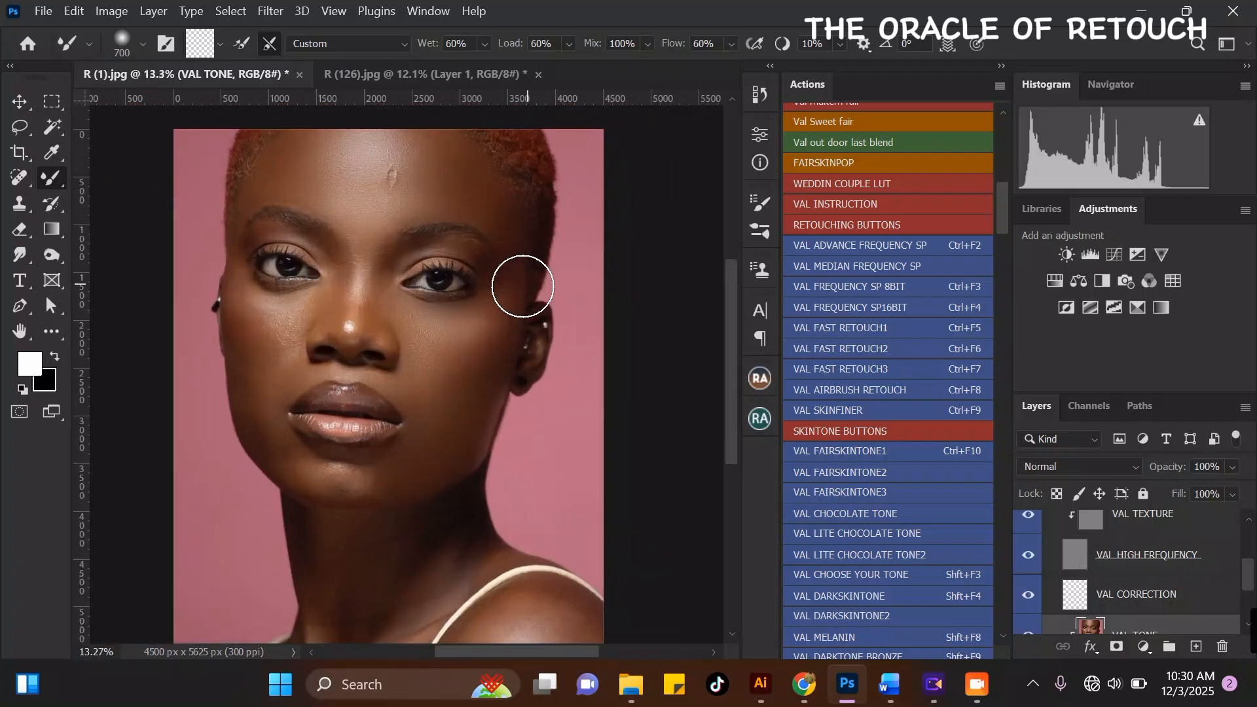
- Outline the left cheek from the ear past the mouth to the chin with the 10 px feathered Lasso Tool, smooth it and deselect it
scroll(485, 295, down, 5)
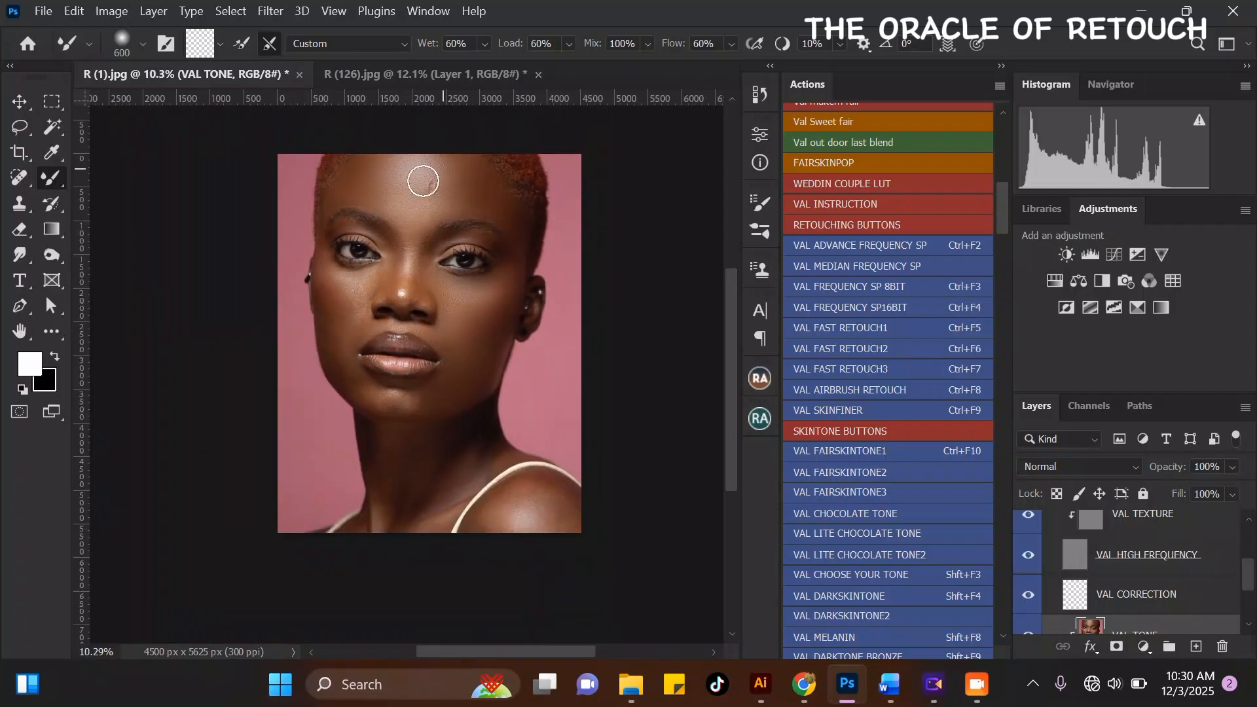
scroll(355, 216, up, 2)
scroll(354, 217, up, 1)
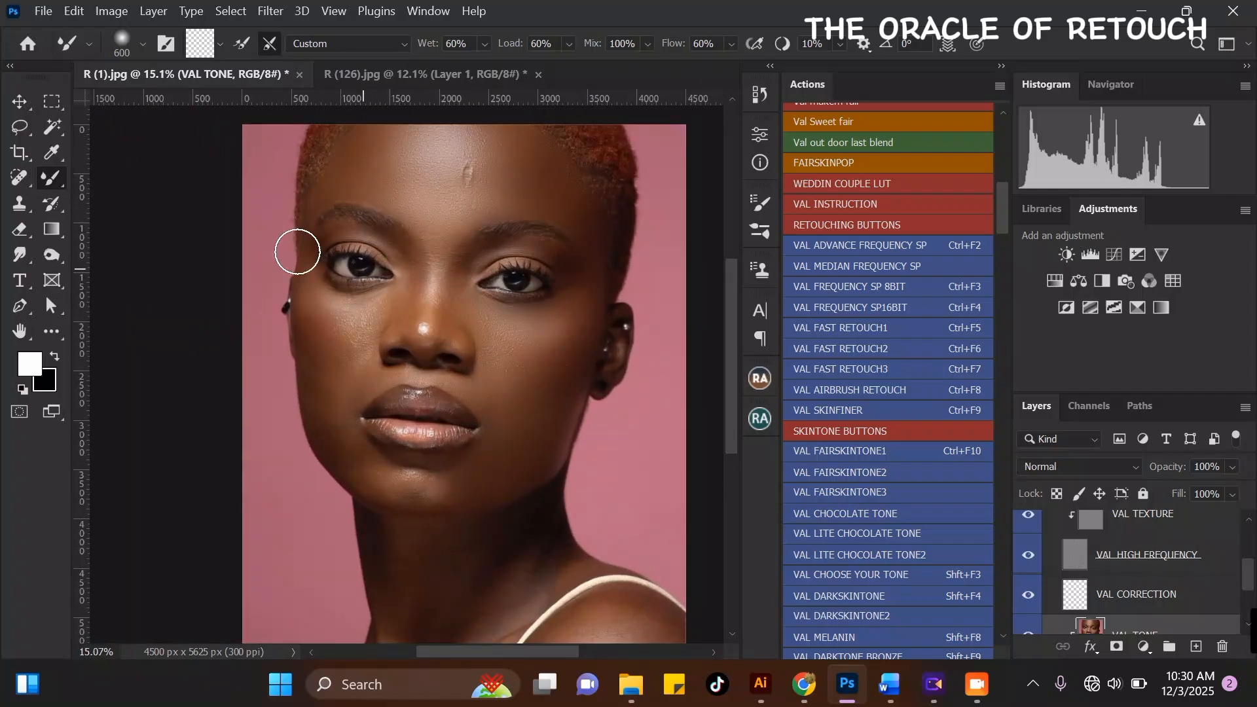
click(25, 119)
scroll(319, 241, up, 4)
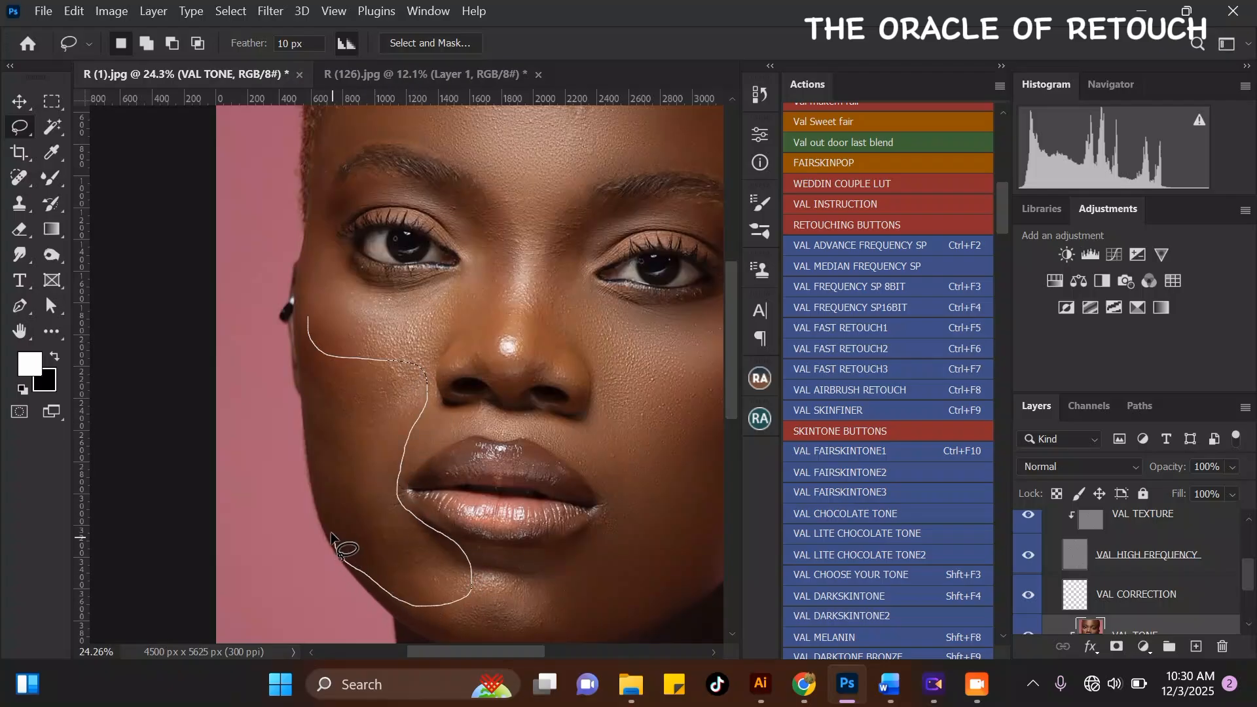
drag(296, 312, 297, 315)
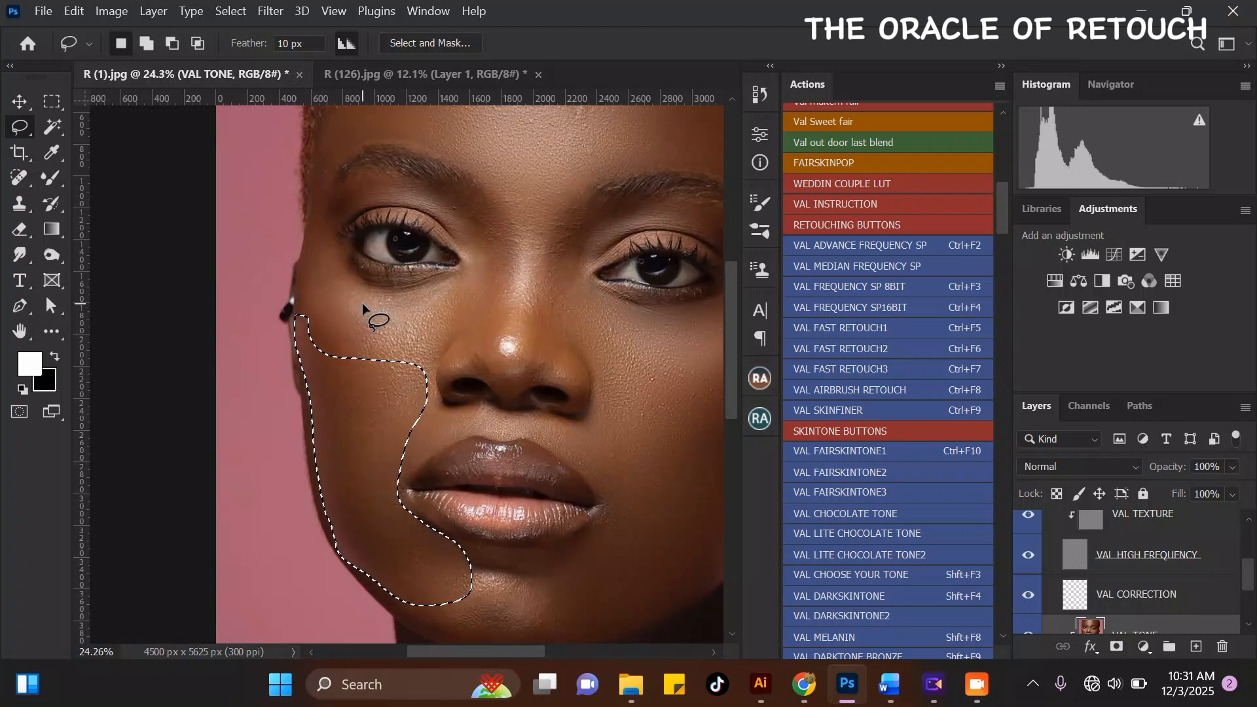
key(ctrl+d)
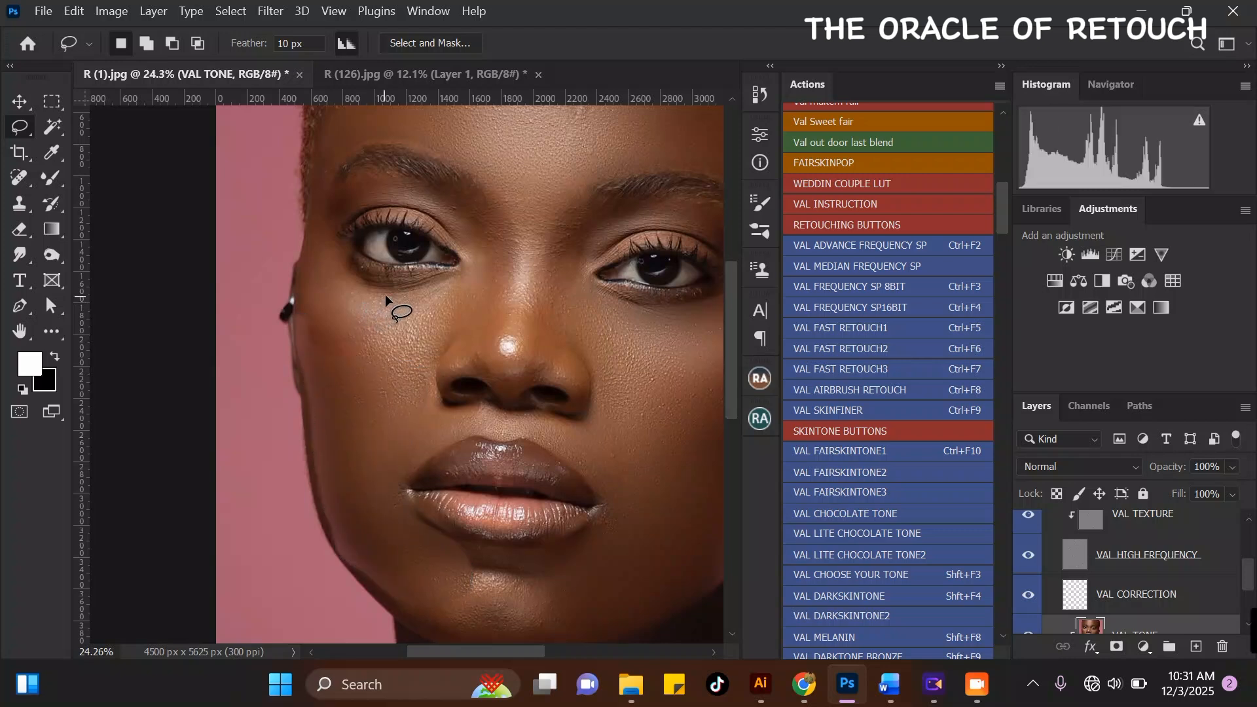
- Outline the skin below the left eye with the Lasso Tool, reapply the last blur filter and deselect it
scroll(390, 498, down, 3)
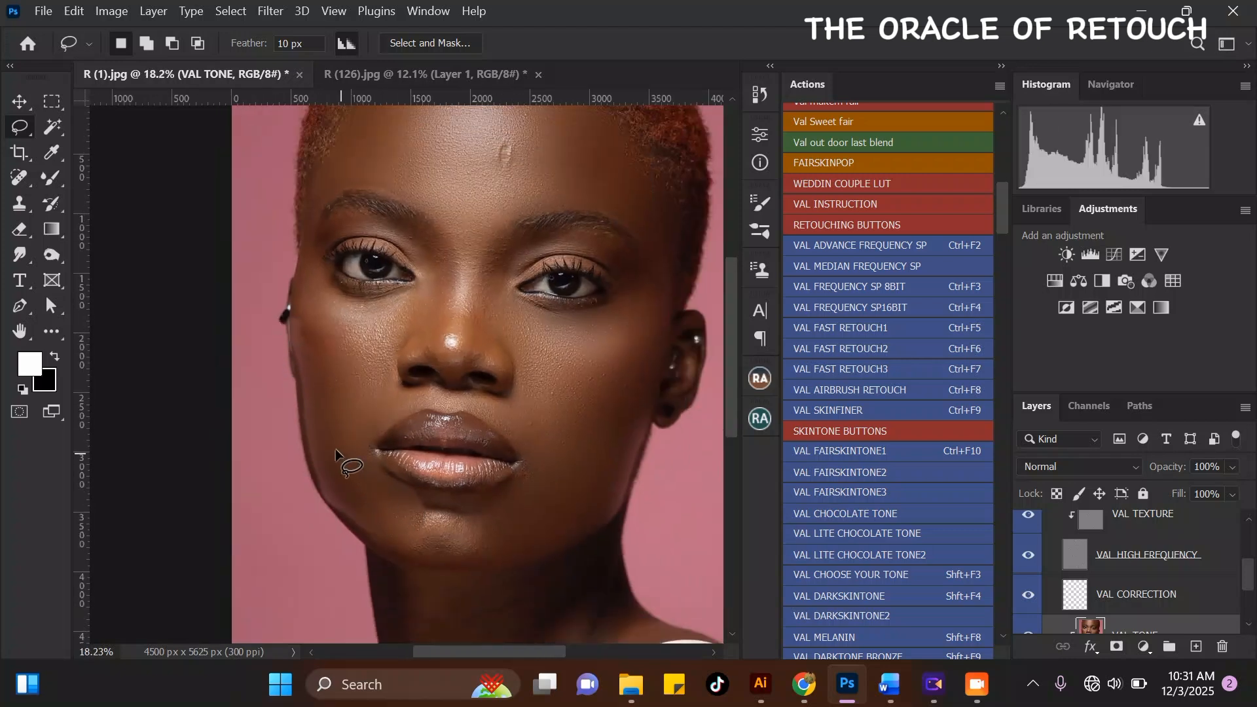
scroll(336, 451, up, 3)
scroll(312, 277, down, 3)
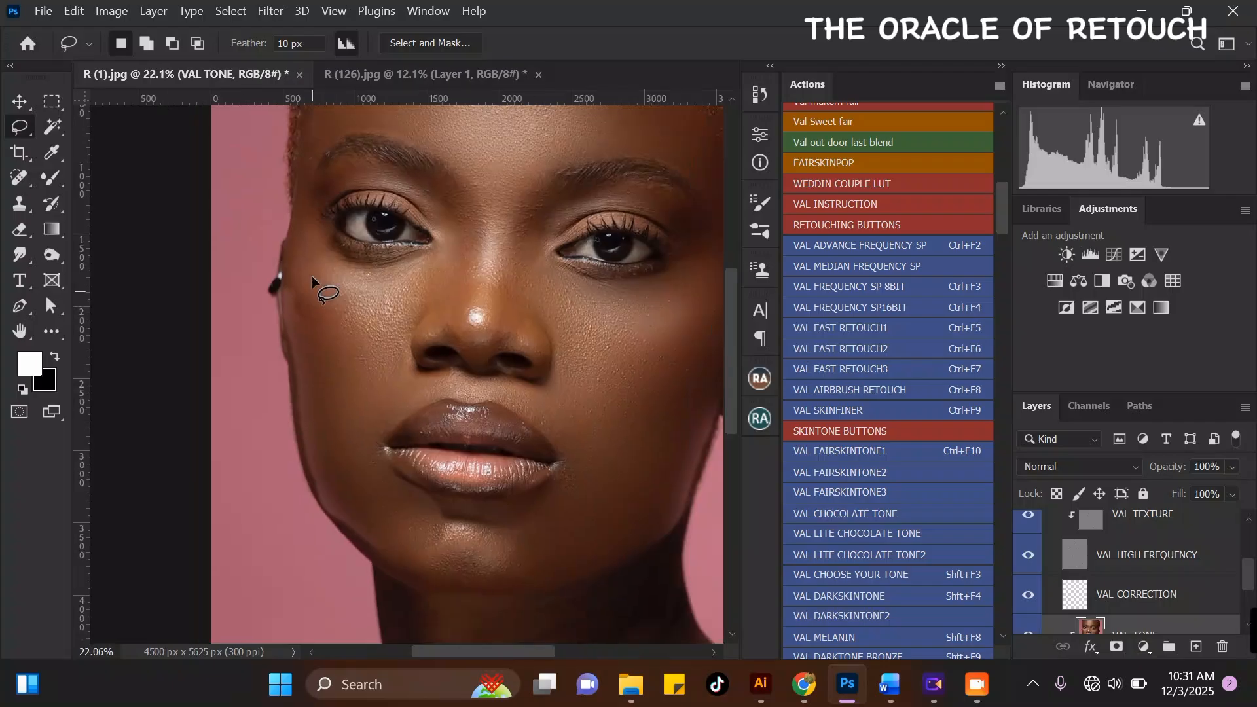
scroll(313, 187, up, 5)
drag(431, 257, 347, 258)
key(ctrl+alt+f)
key(ctrl+d)
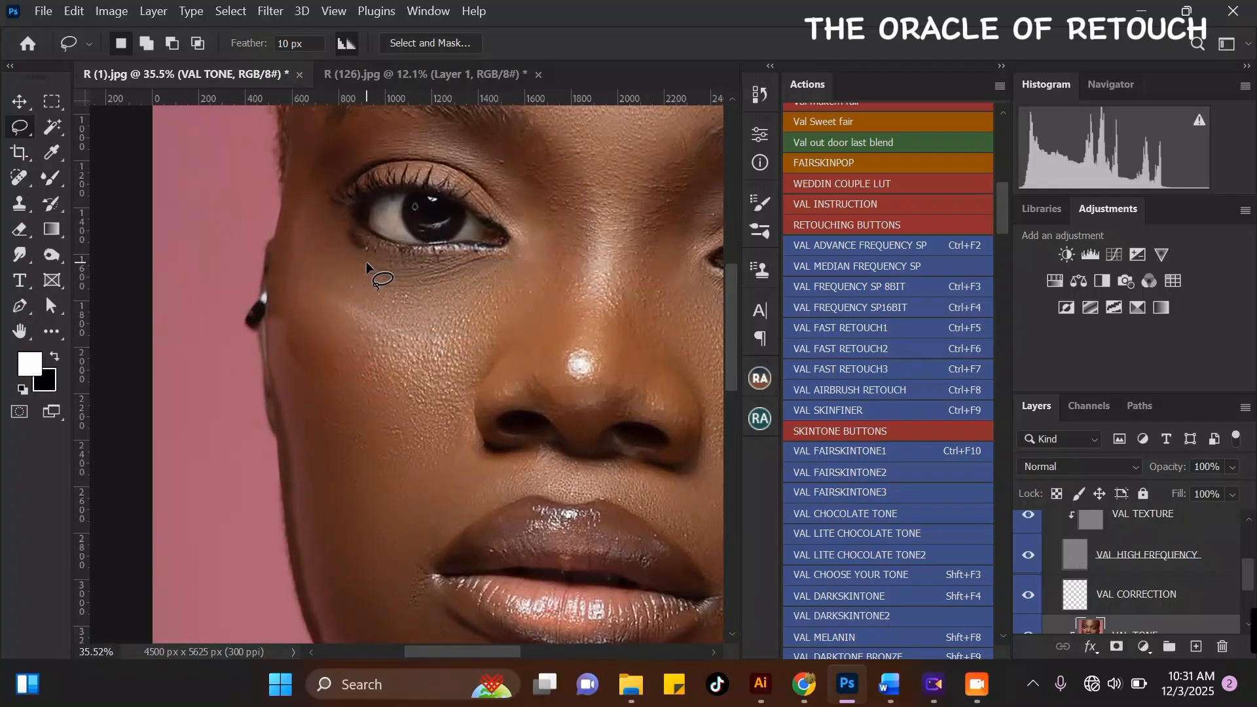
scroll(367, 261, down, 3)
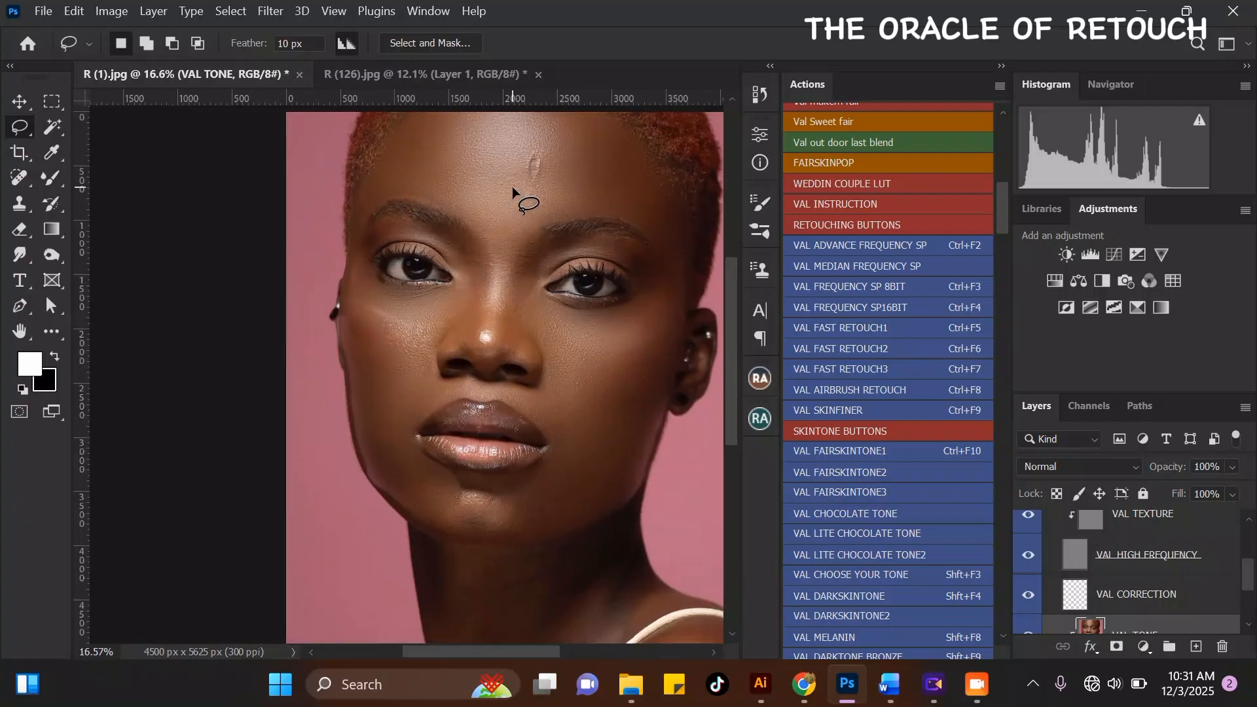
scroll(504, 209, up, 2)
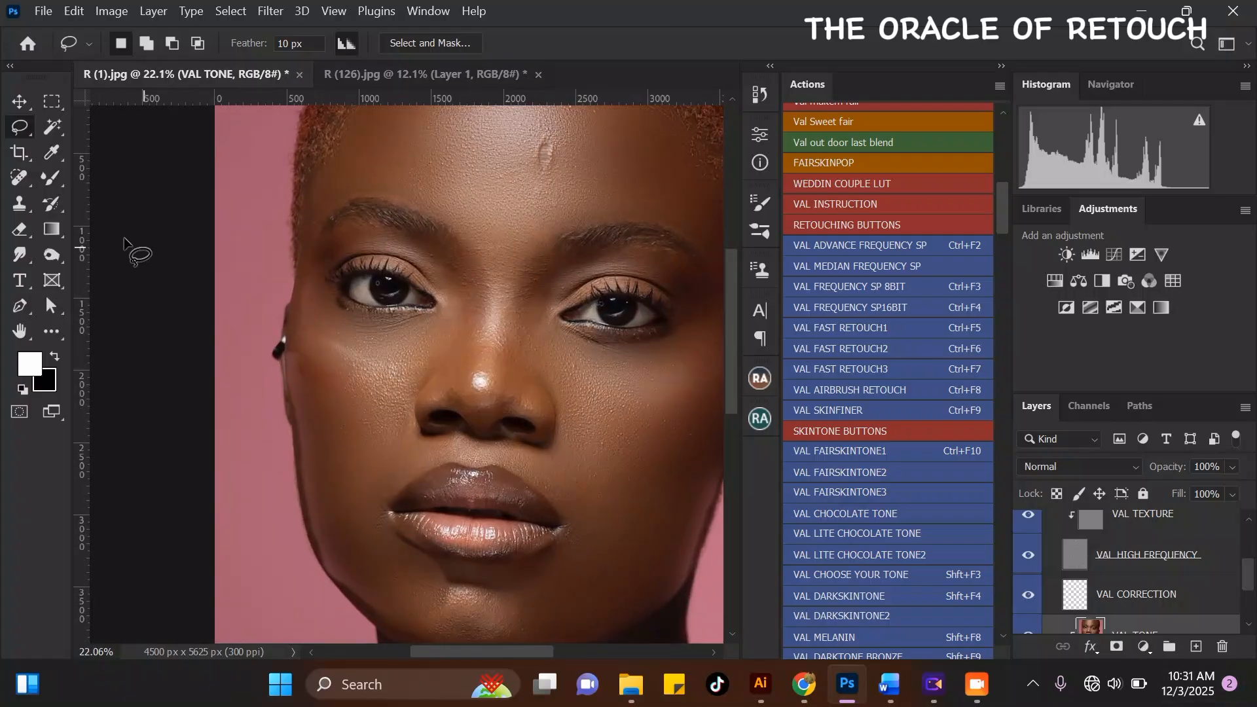
- Blend the skin below the left eye and the upper left cheek with the Mixer Brush, at sizes from 300 to 500 px
click(56, 179)
scroll(301, 337, up, 1)
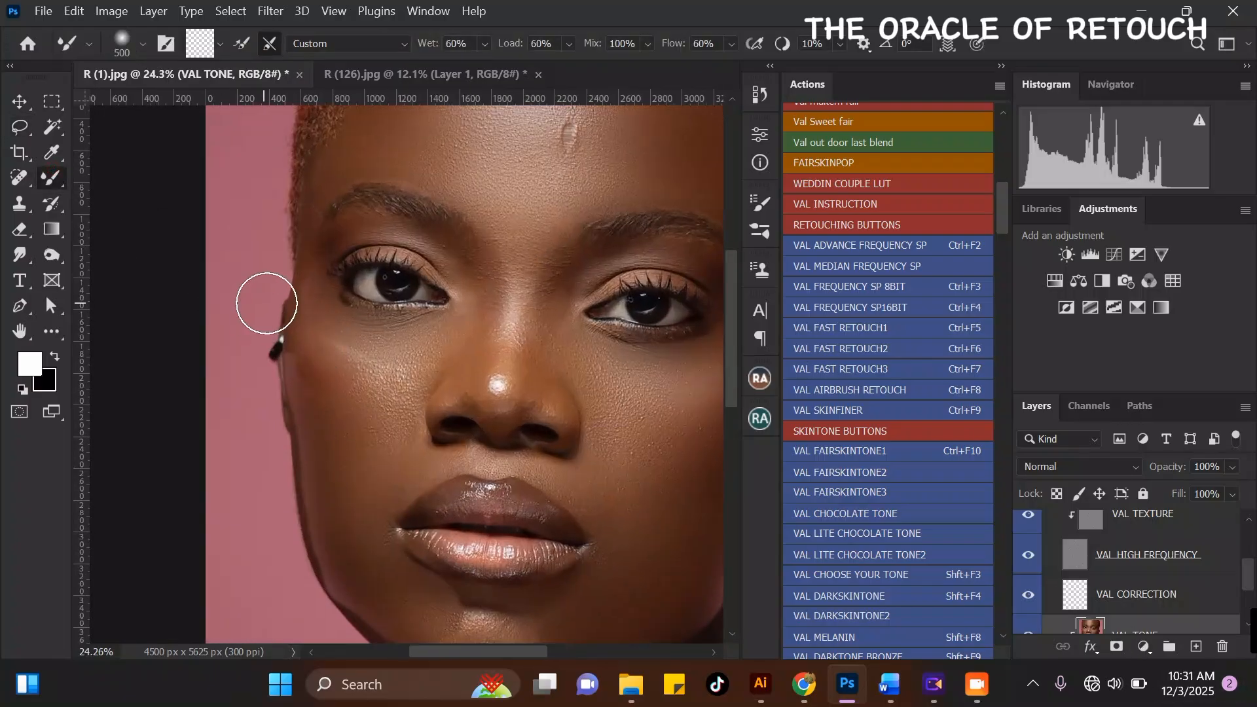
scroll(288, 301, up, 2)
key(bracketleft)
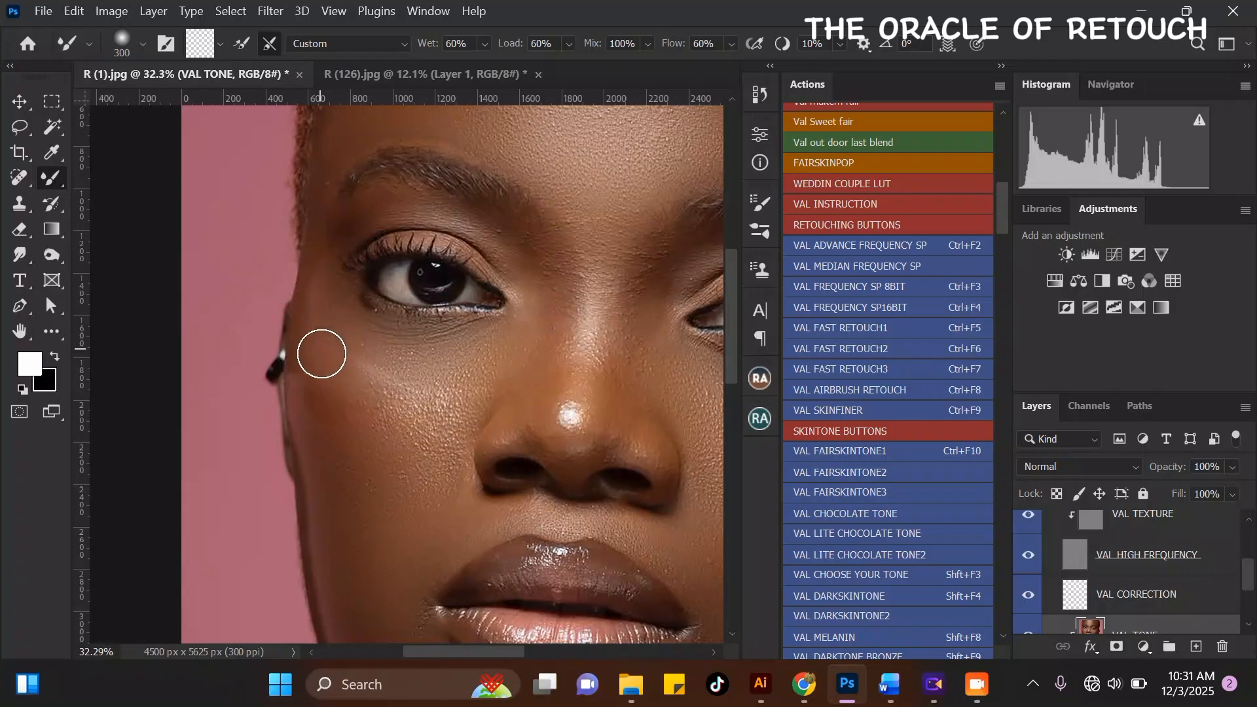
key(bracketright)
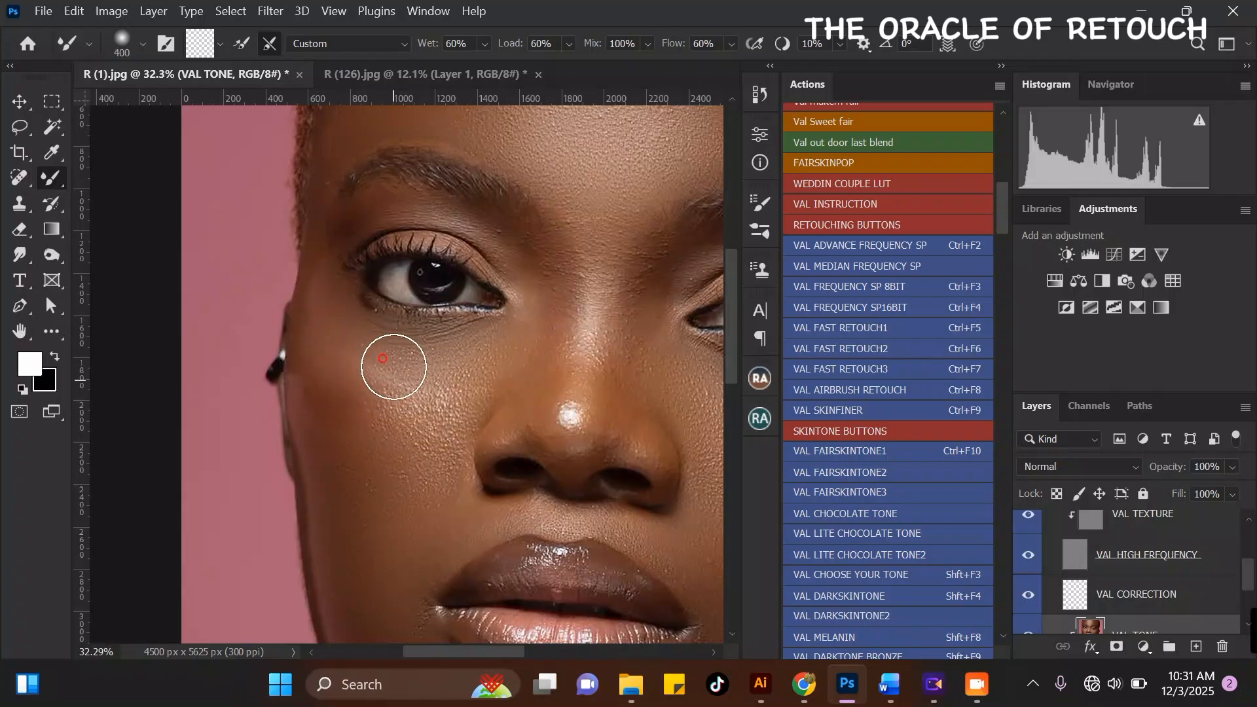
key(bracketright)
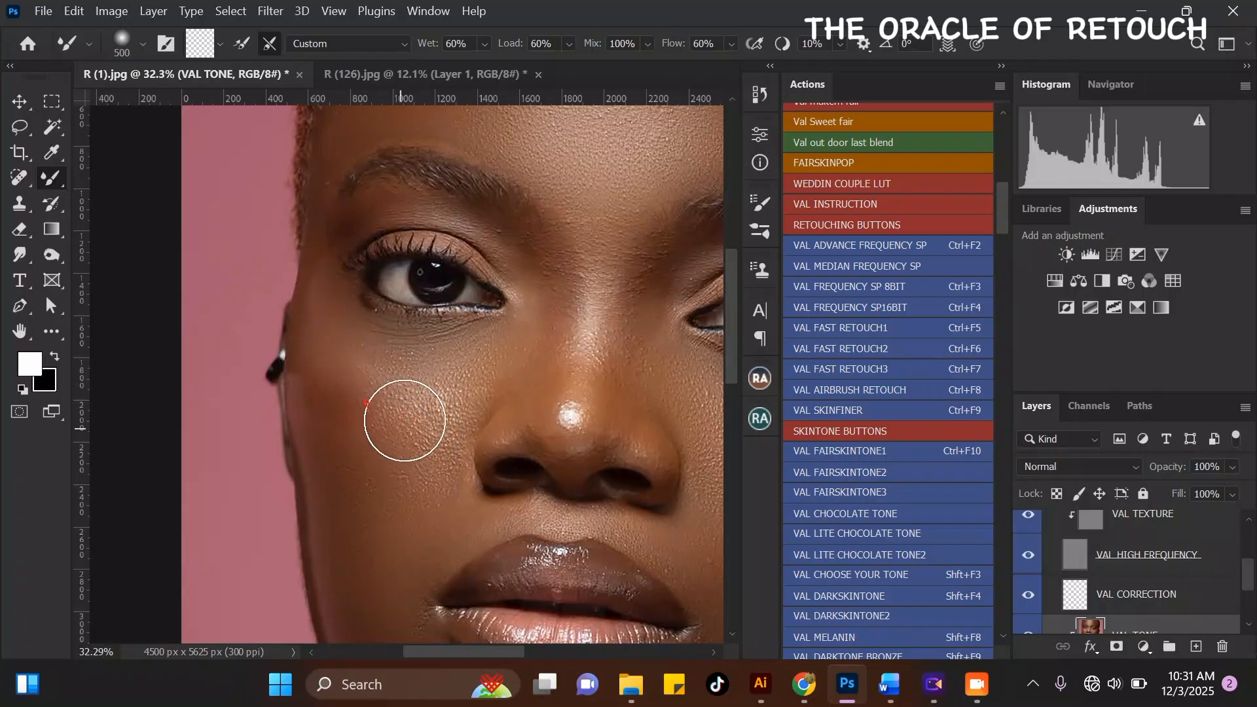
scroll(347, 482, down, 3)
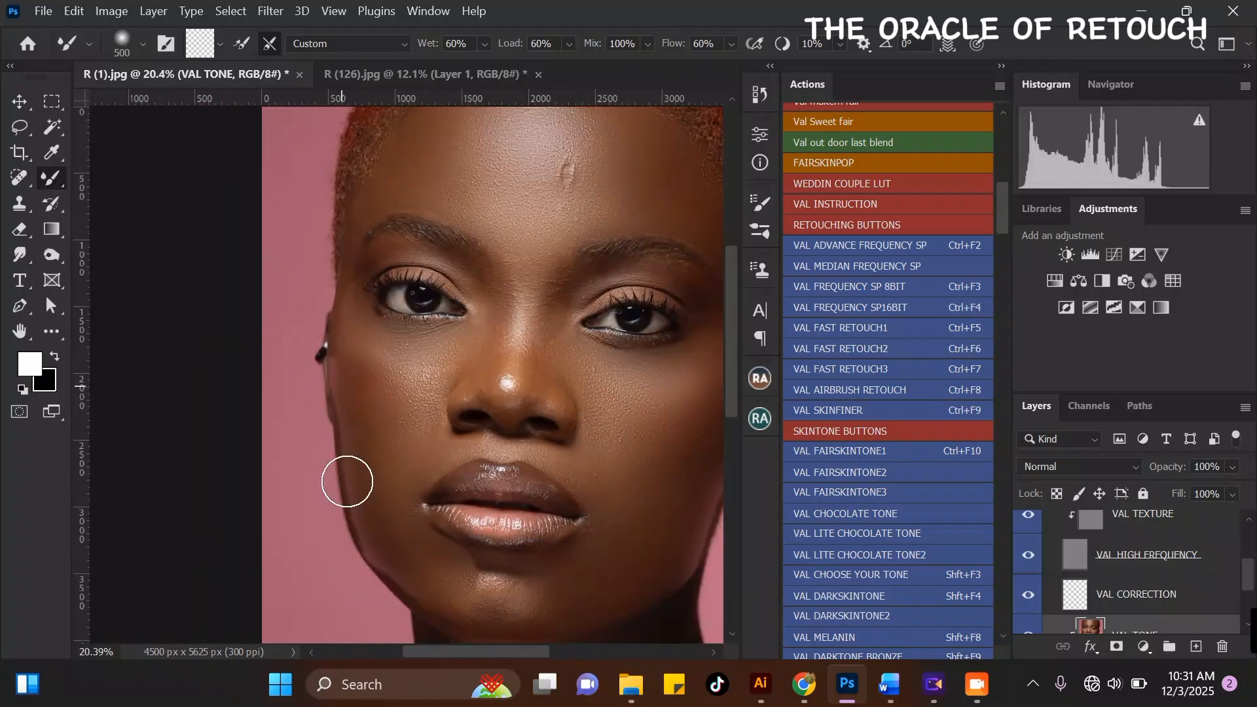
- Blend the lower left cheek along the jawline toward the chin with the Mixer Brush at 300 px
scroll(347, 481, up, 2)
key(bracketleft)
key(bracketleft)
key(bracketleft)
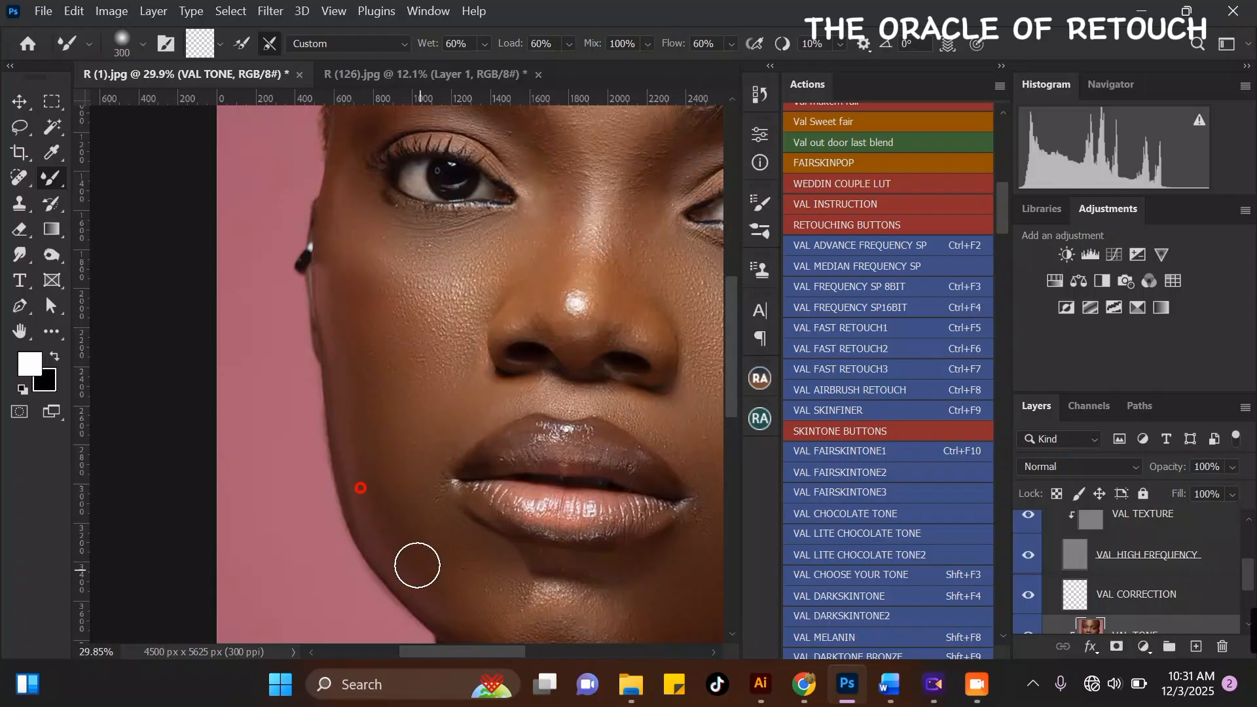
scroll(344, 416, down, 5)
scroll(419, 530, up, 4)
drag(394, 515, 425, 552)
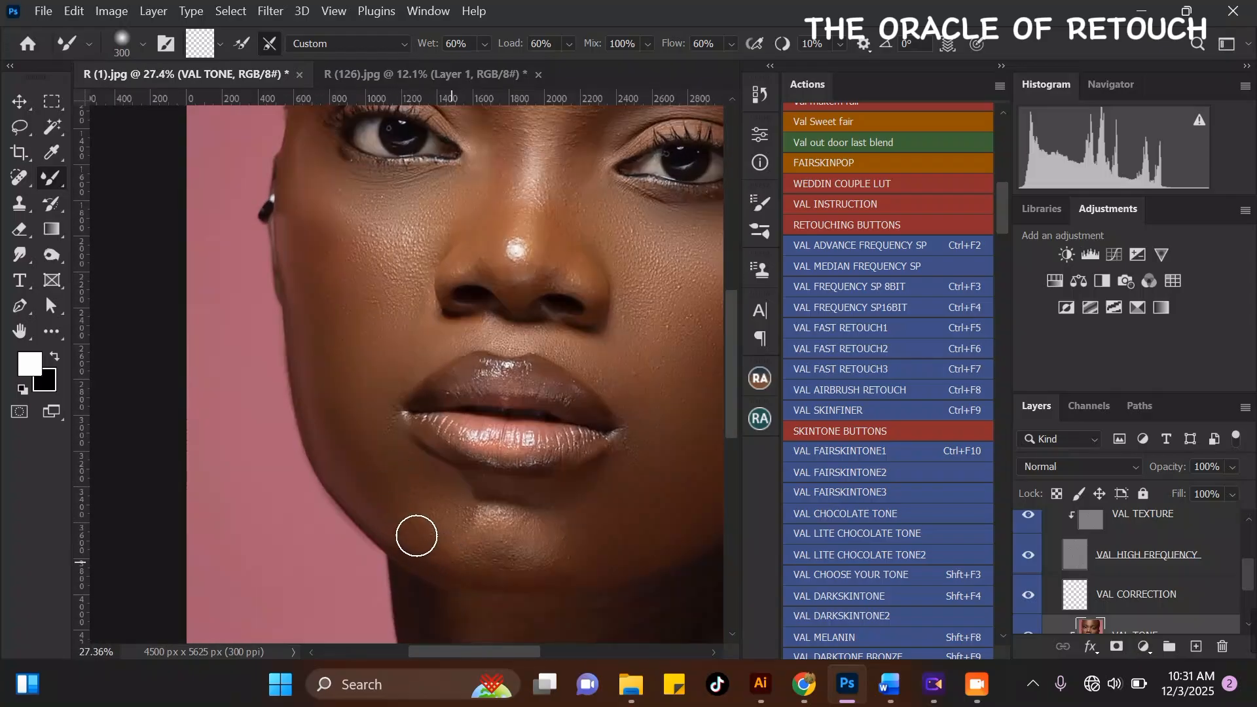
- Blend the chin below the lower lip with the Mixer Brush at 300 to 400 px
scroll(336, 462, down, 4)
scroll(449, 483, up, 3)
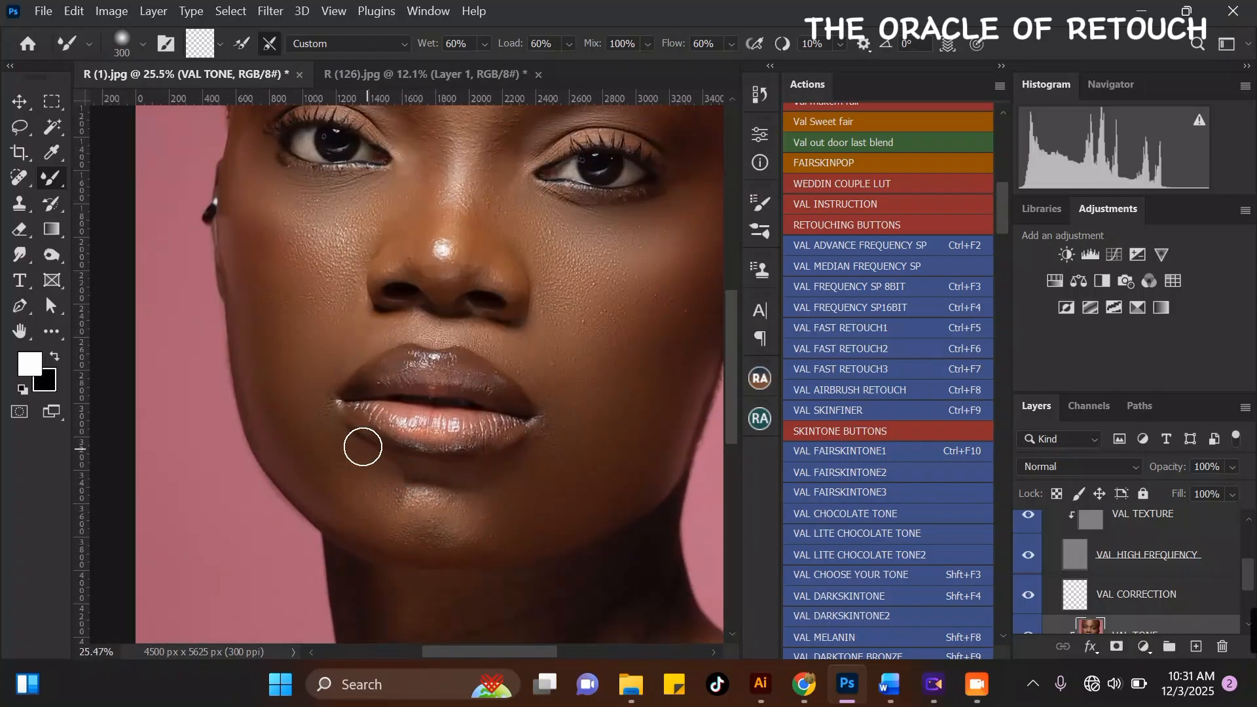
mouse_move(407, 473)
mouse_down()
mouse_move(477, 478)
mouse_move(390, 456)
mouse_move(455, 455)
mouse_move(495, 477)
mouse_move(404, 490)
mouse_move(496, 508)
mouse_move(495, 544)
mouse_move(418, 539)
mouse_up()
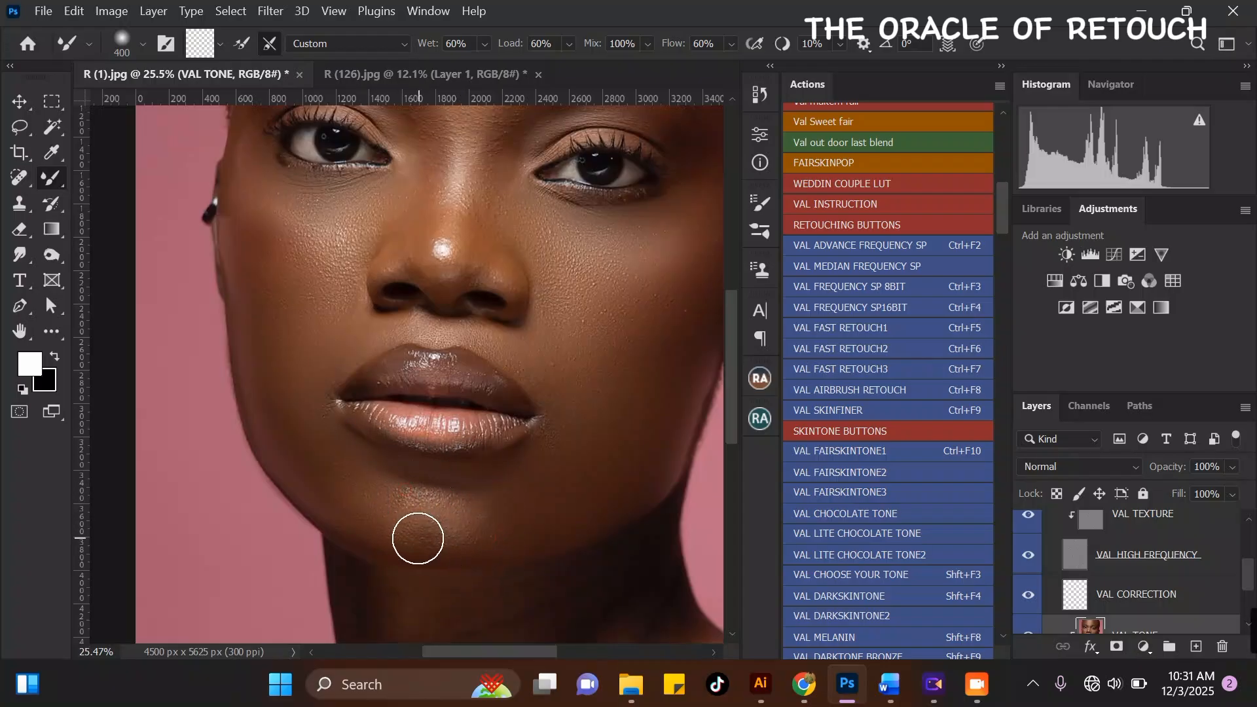
key(bracketleft)
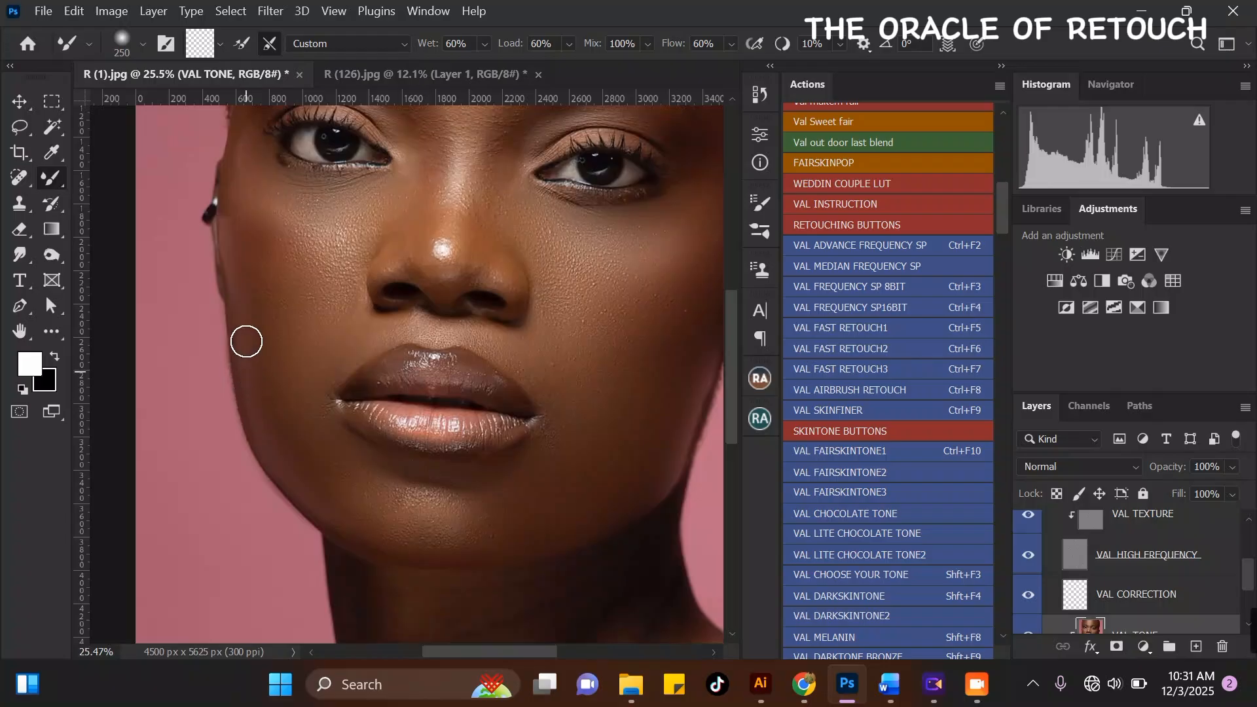
- Blend the left cheek beside the mouth corner with the Mixer Brush at about 500 px
key(bracketright)
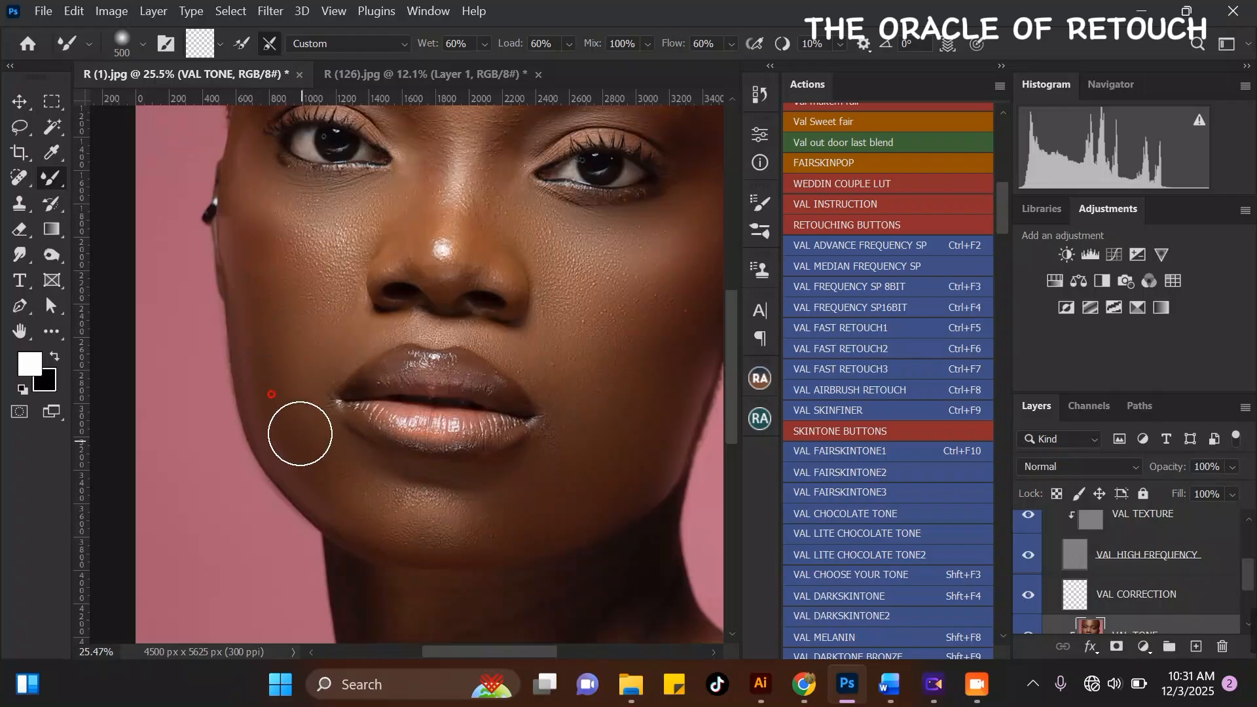
scroll(359, 508, down, 1)
key(bracketleft)
scroll(266, 294, up, 1)
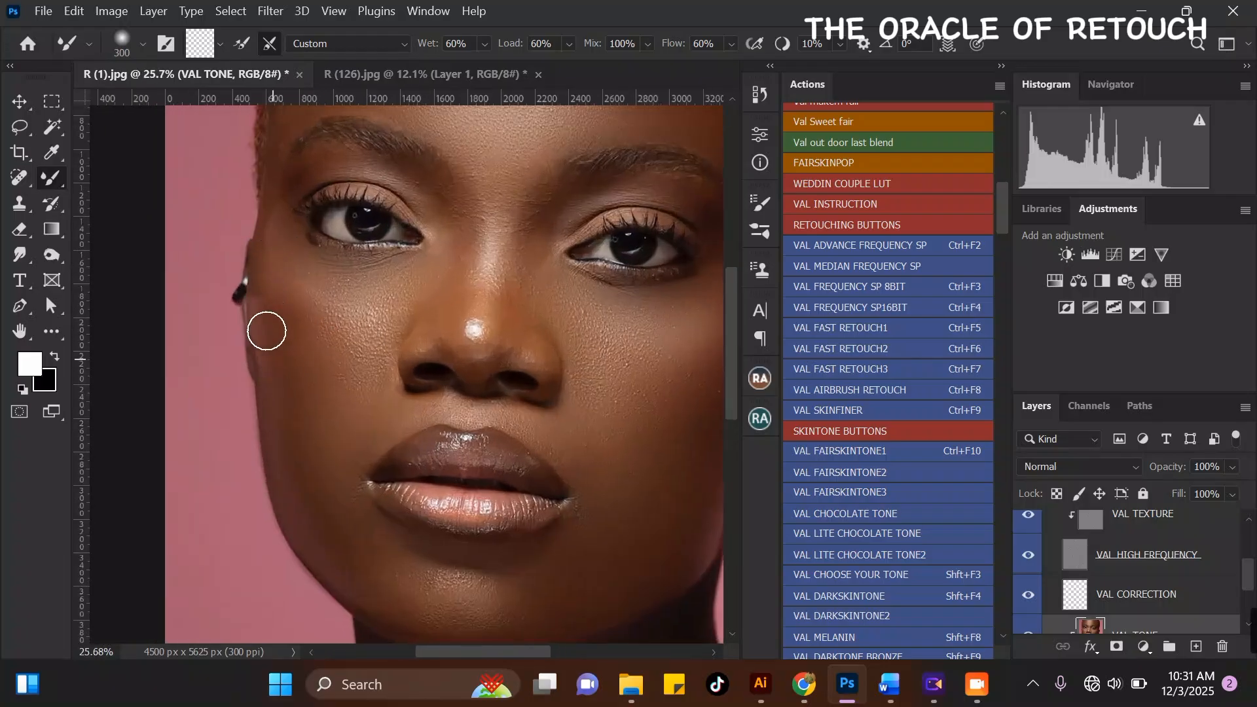
- Blend the left temple with the Mixer Brush at 200 px and the side of the nose bridge at 300 px
key(bracketleft)
scroll(277, 225, up, 1)
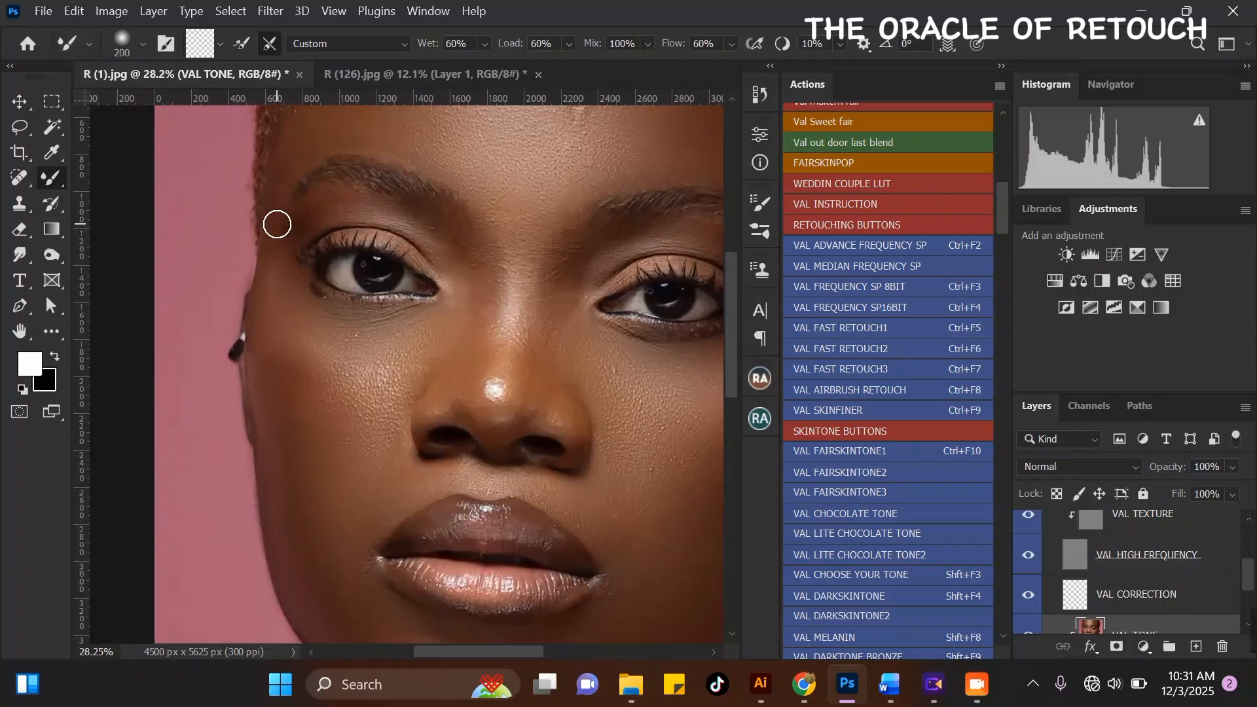
scroll(302, 213, up, 2)
key(bracketright)
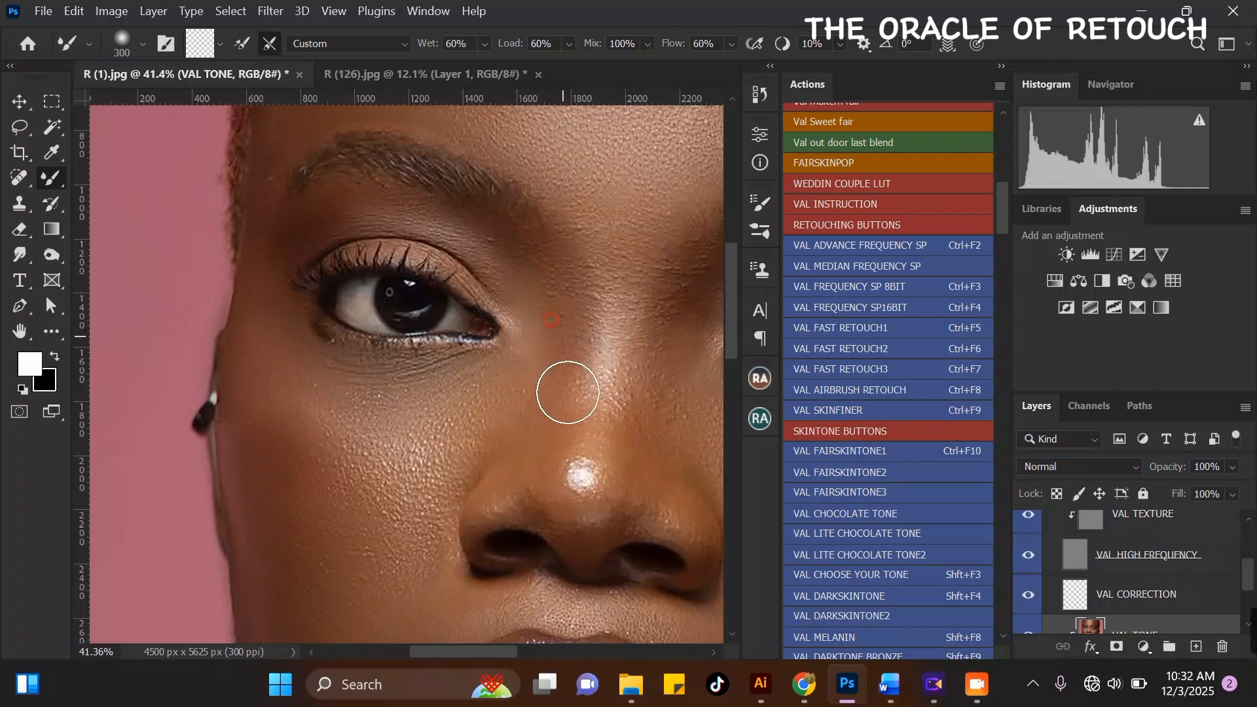
- Blend the inner left cheek beside the nose with the Mixer Brush at 250 px
key(bracketleft)
key(bracketleft)
key(bracketright)
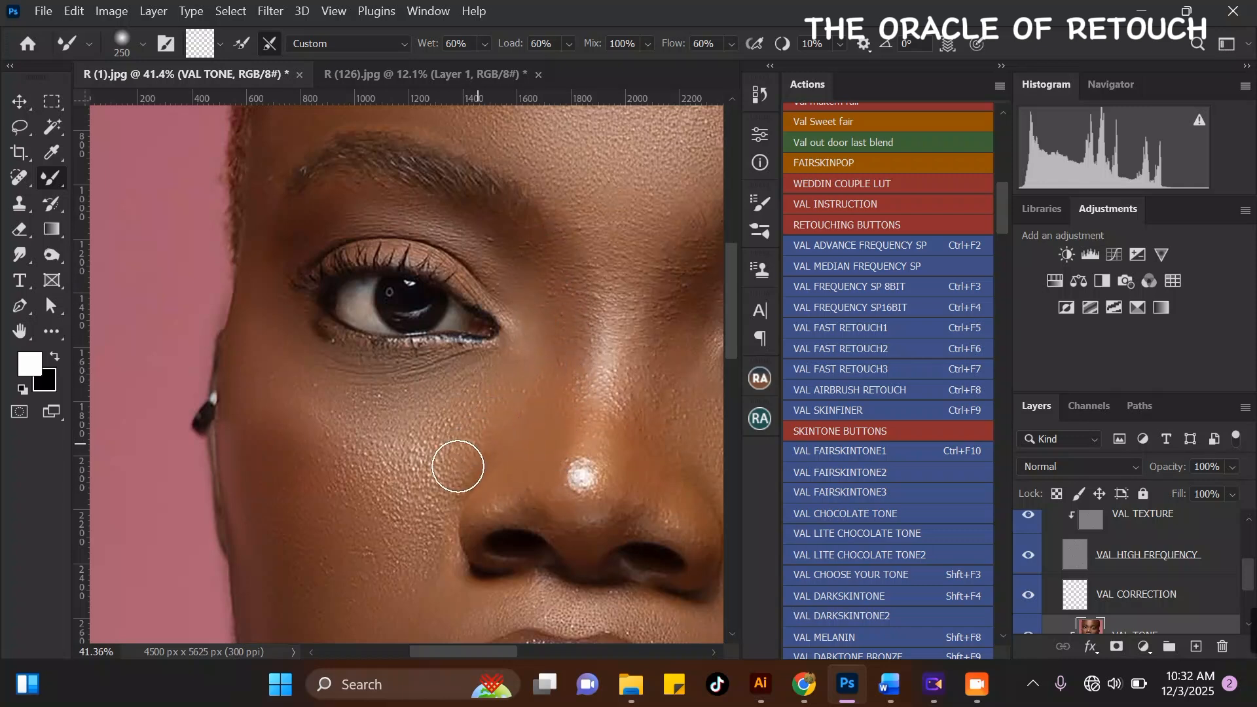
scroll(426, 387, down, 4)
scroll(422, 518, up, 3)
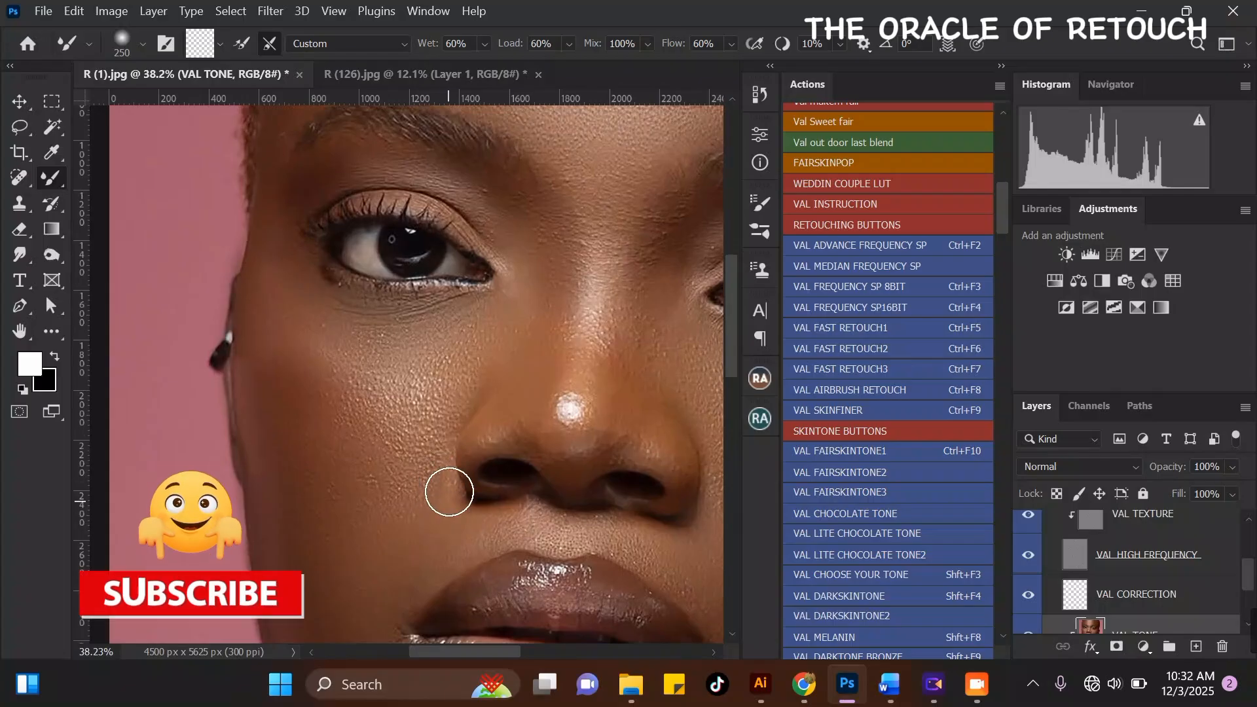
scroll(477, 497, down, 3)
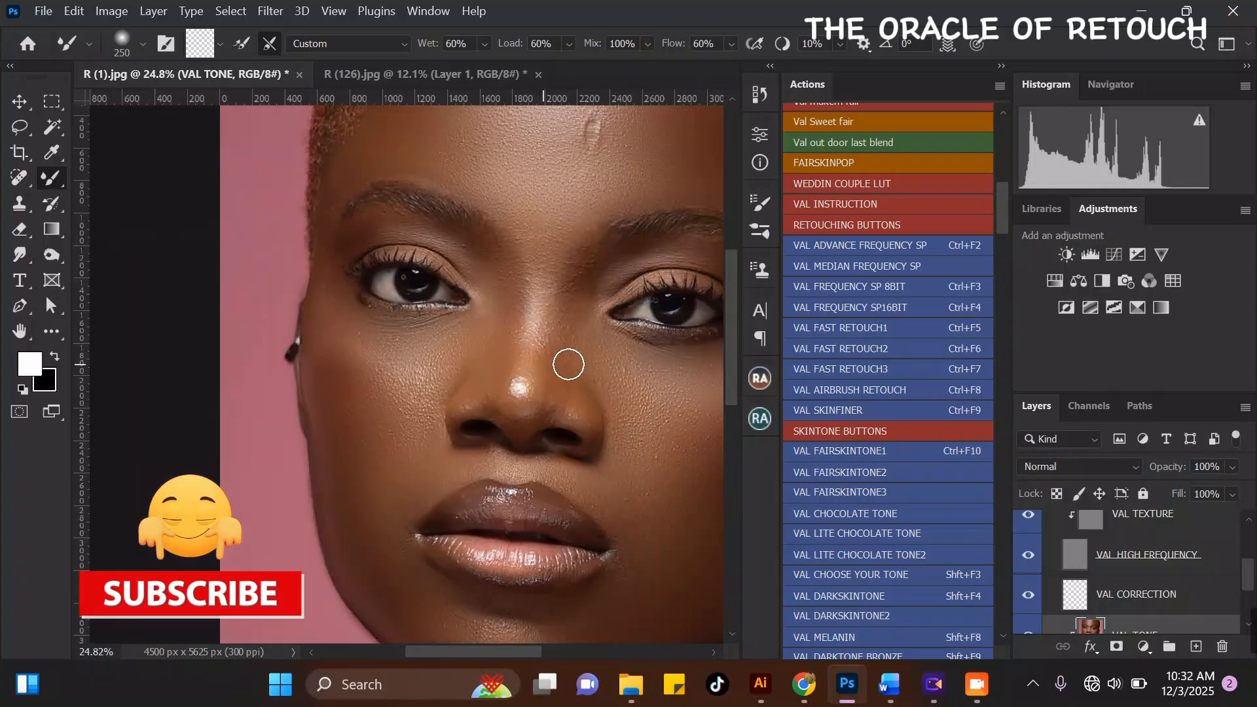
- Blend the outer left cheek below the eye with the Mixer Brush at 400 to 500 px
scroll(569, 364, up, 3)
key(bracketright)
key(bracketright)
key(bracketright)
key(bracketright)
key(bracketright)
key(bracketright)
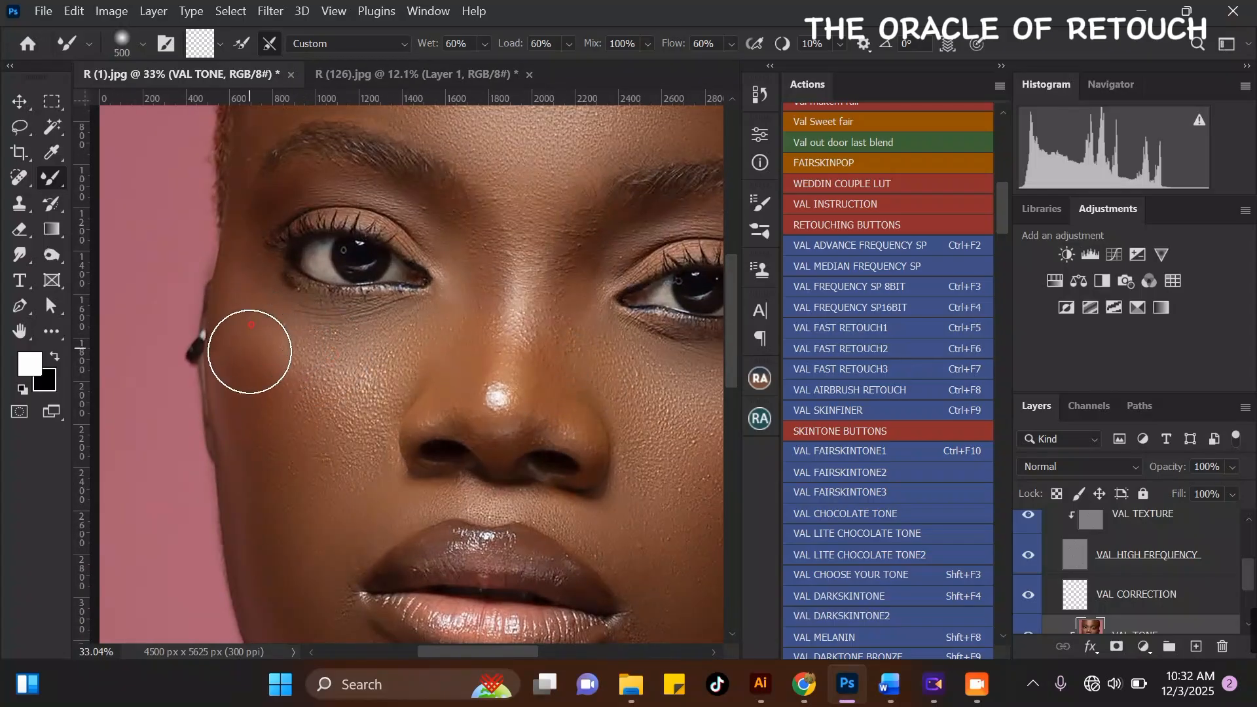
key(bracketleft)
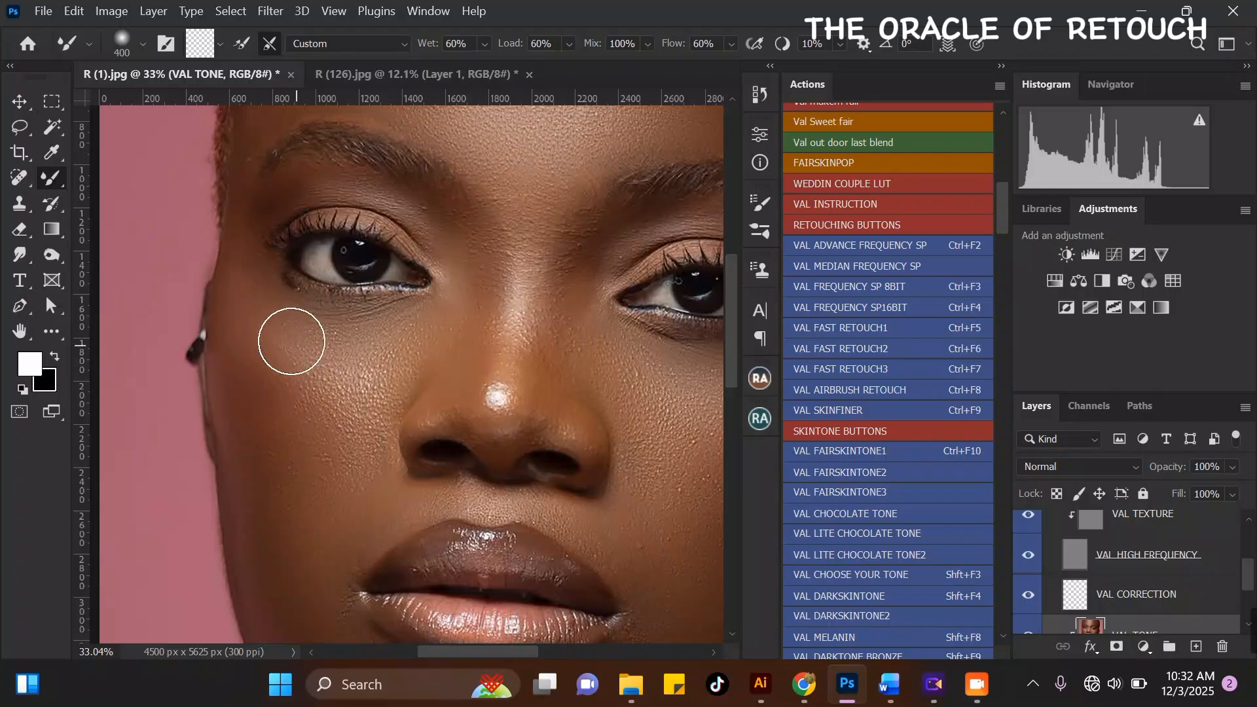
- Blend the upper nose bridge and the right side of the nose with the Mixer Brush at 300 px
scroll(281, 362, down, 4)
scroll(488, 325, up, 3)
key(bracketleft)
drag(456, 376, 449, 407)
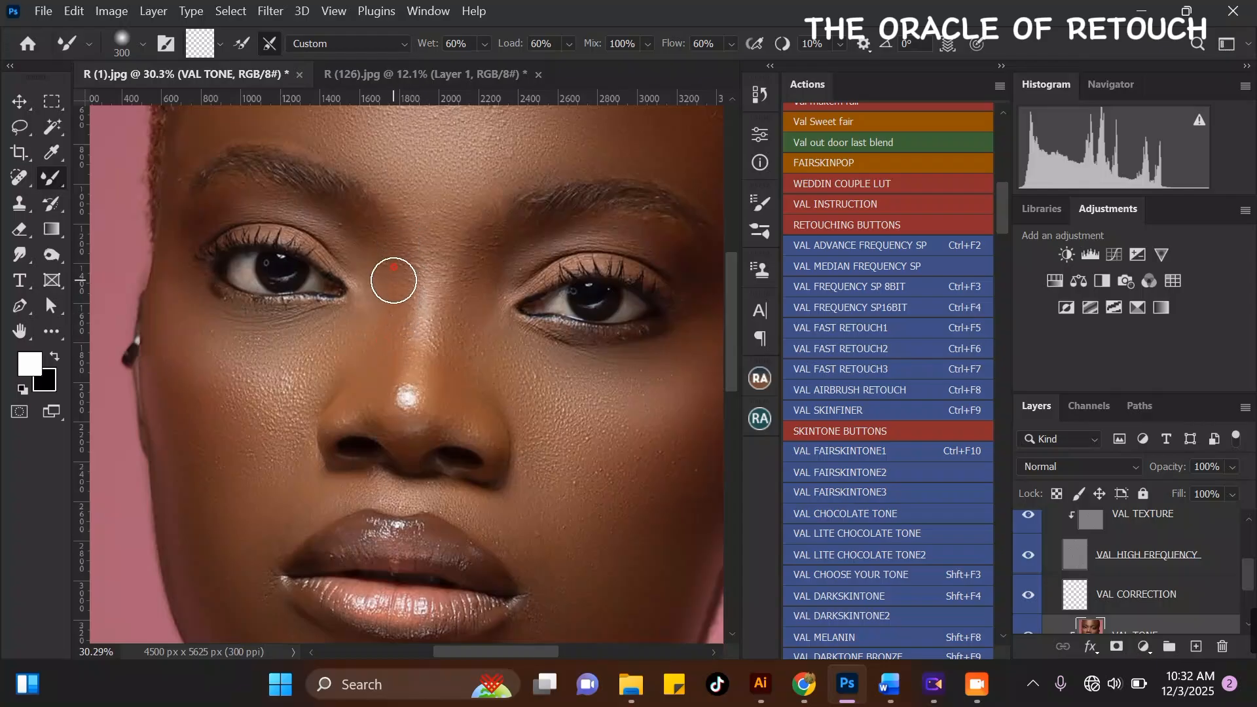
key(bracketleft)
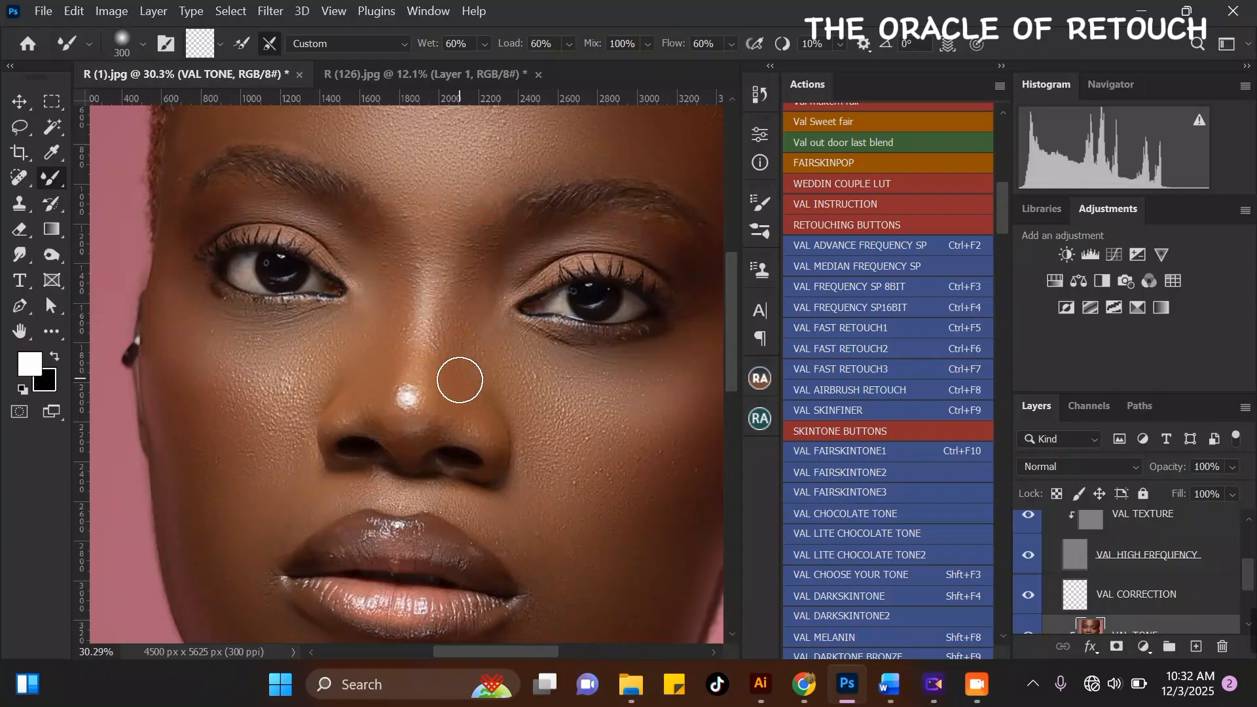
- Blend the skin beside both nostrils above the lips with the Mixer Brush at 300 to 400 px
scroll(424, 354, down, 4)
key(bracketright)
key(bracketright)
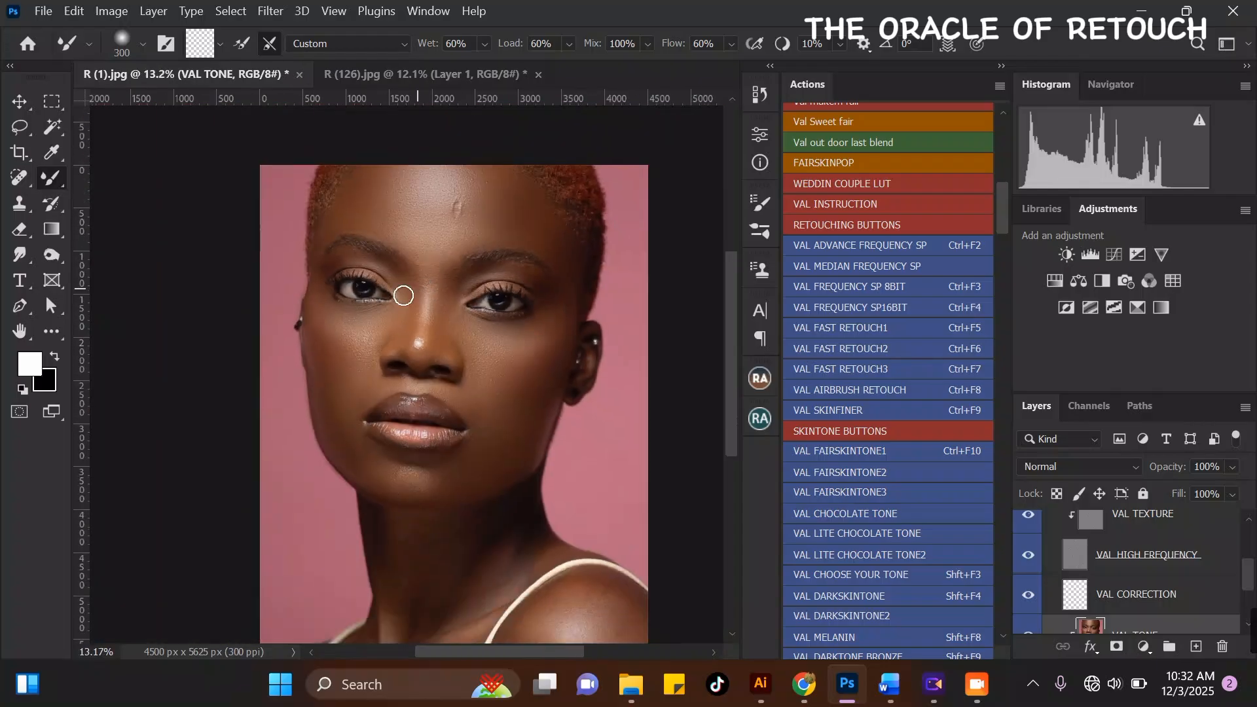
scroll(393, 247, up, 2)
key(bracketleft)
key(bracketleft)
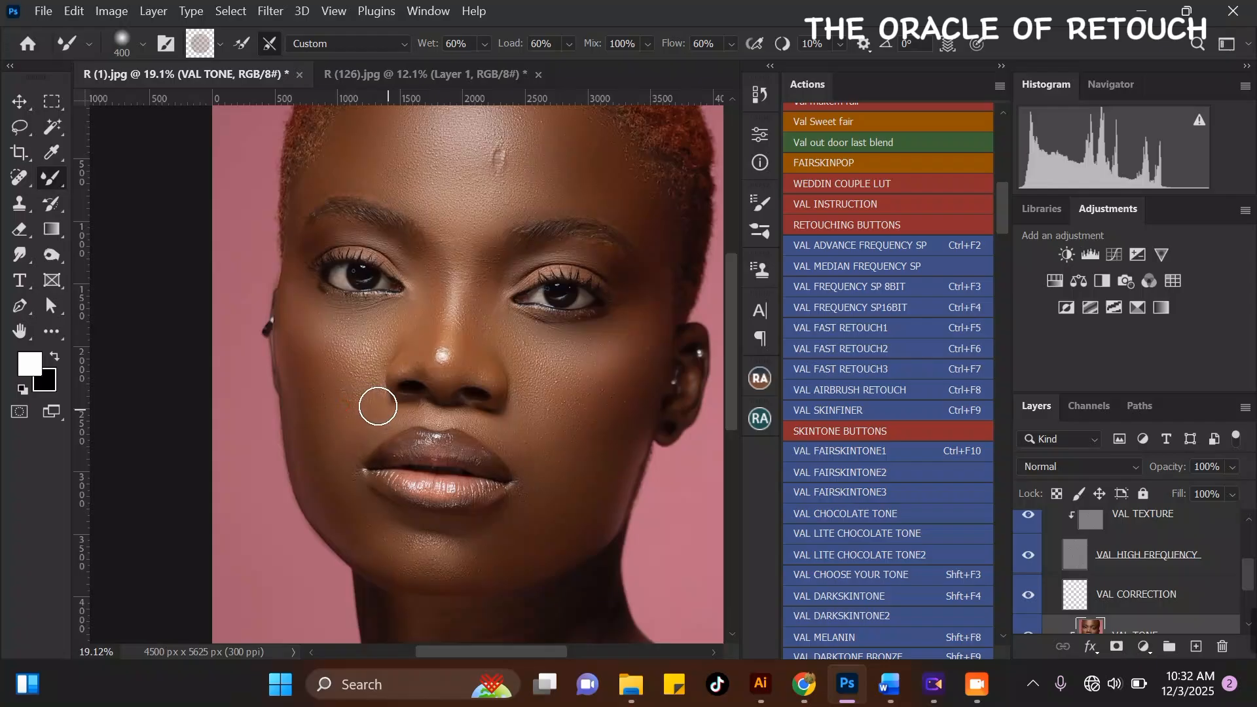
scroll(407, 366, up, 1)
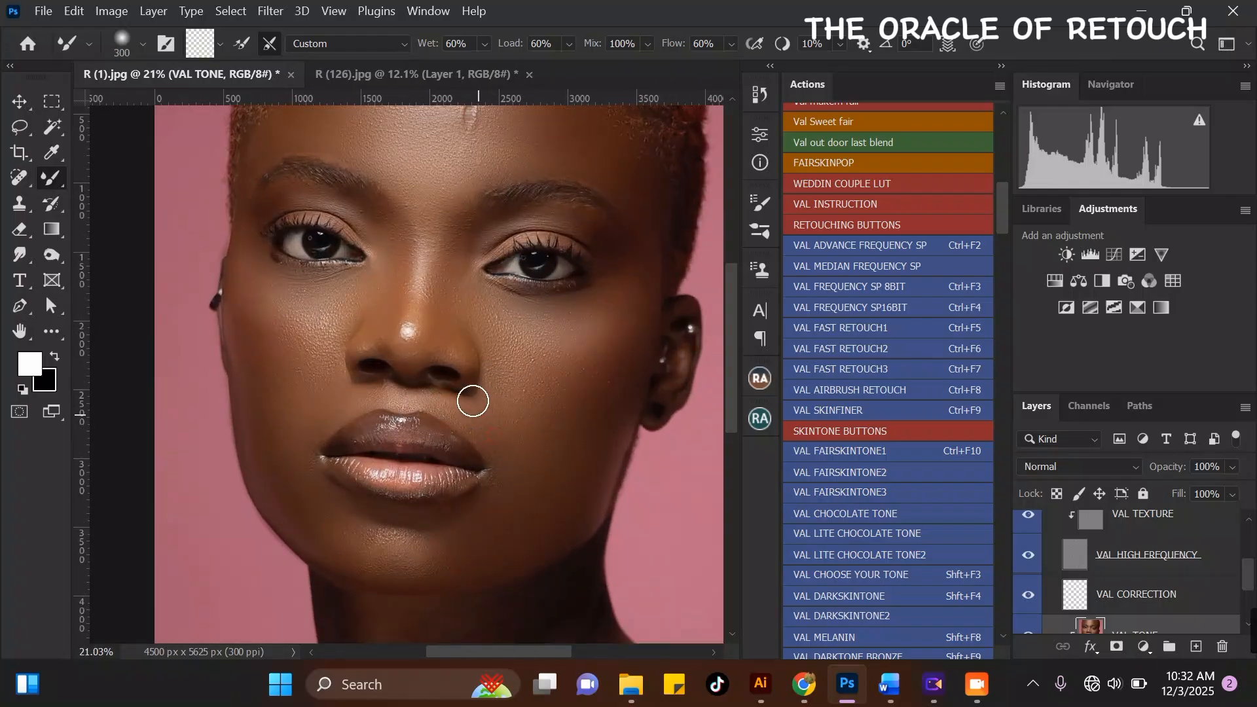
- Blend the left cheek from beside the ear to the mouth corner with the Mixer Brush at 400 to 500 px
scroll(472, 401, down, 3)
key(bracketright)
key(bracketright)
scroll(334, 326, up, 2)
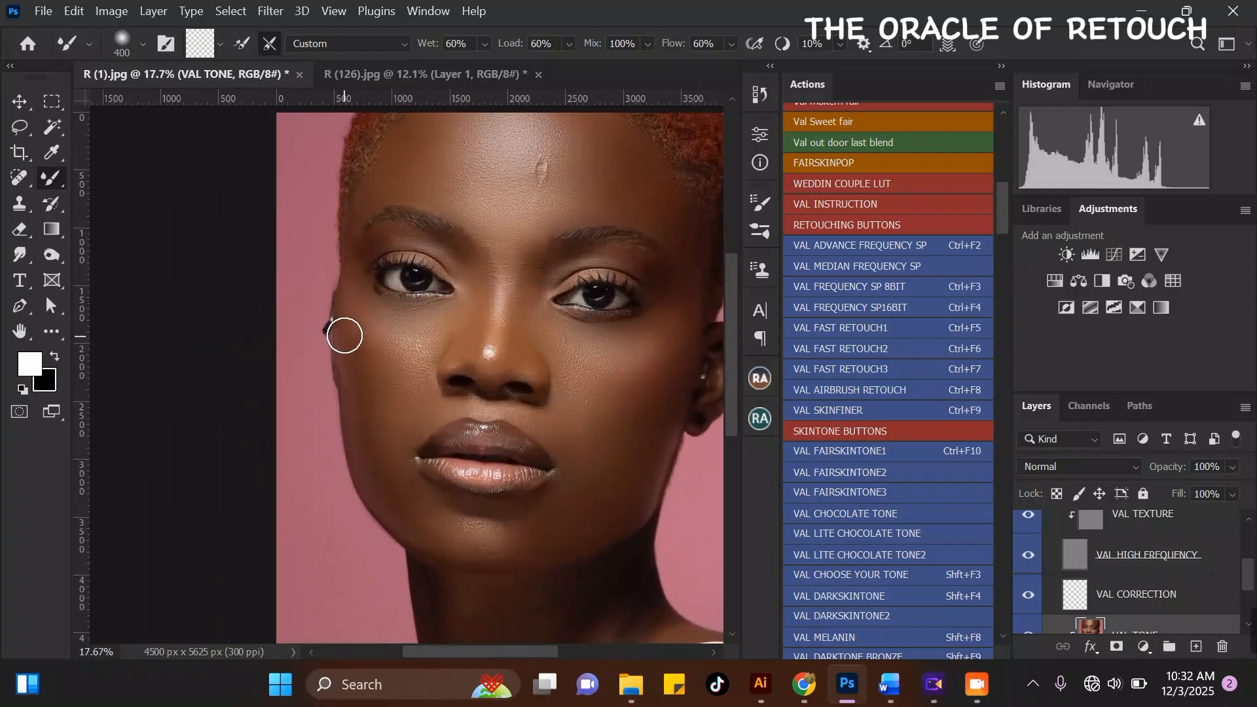
scroll(387, 335, down, 2)
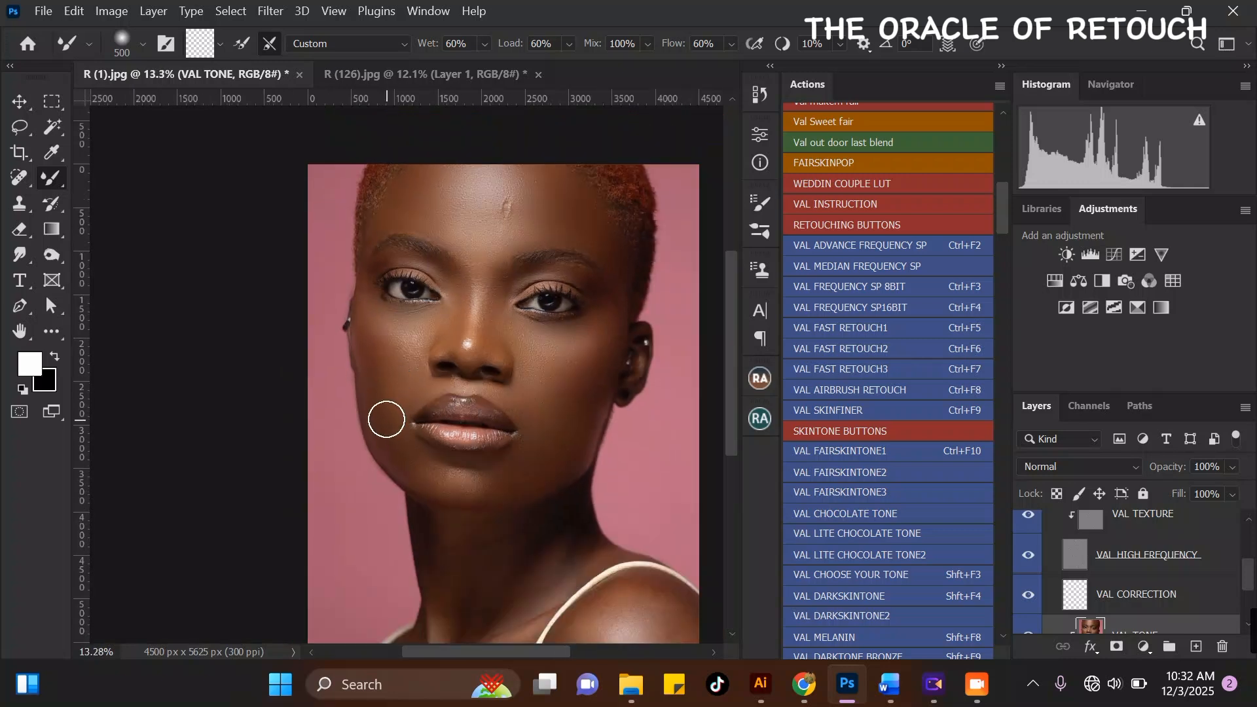
scroll(377, 393, up, 3)
scroll(386, 392, down, 2)
- Blend the right cheek from below the eye to beside the mouth with the Mixer Brush at 600 px
key(bracketright)
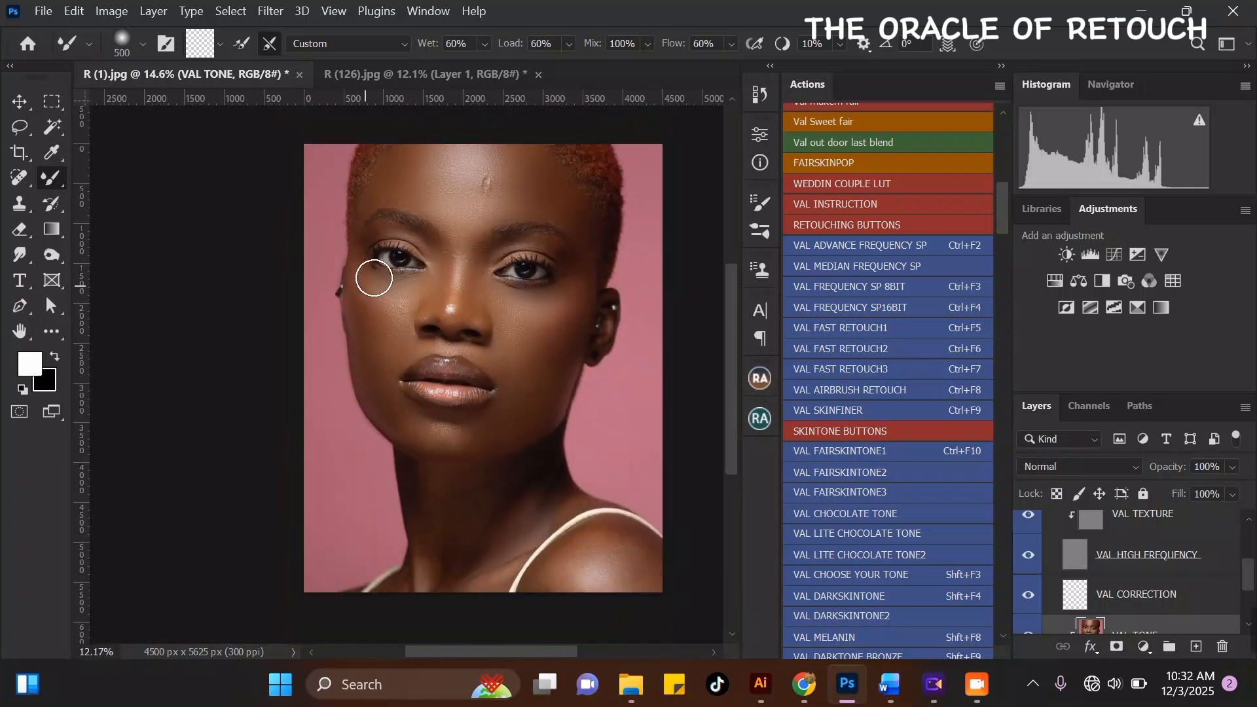
scroll(458, 393, up, 2)
scroll(406, 393, down, 2)
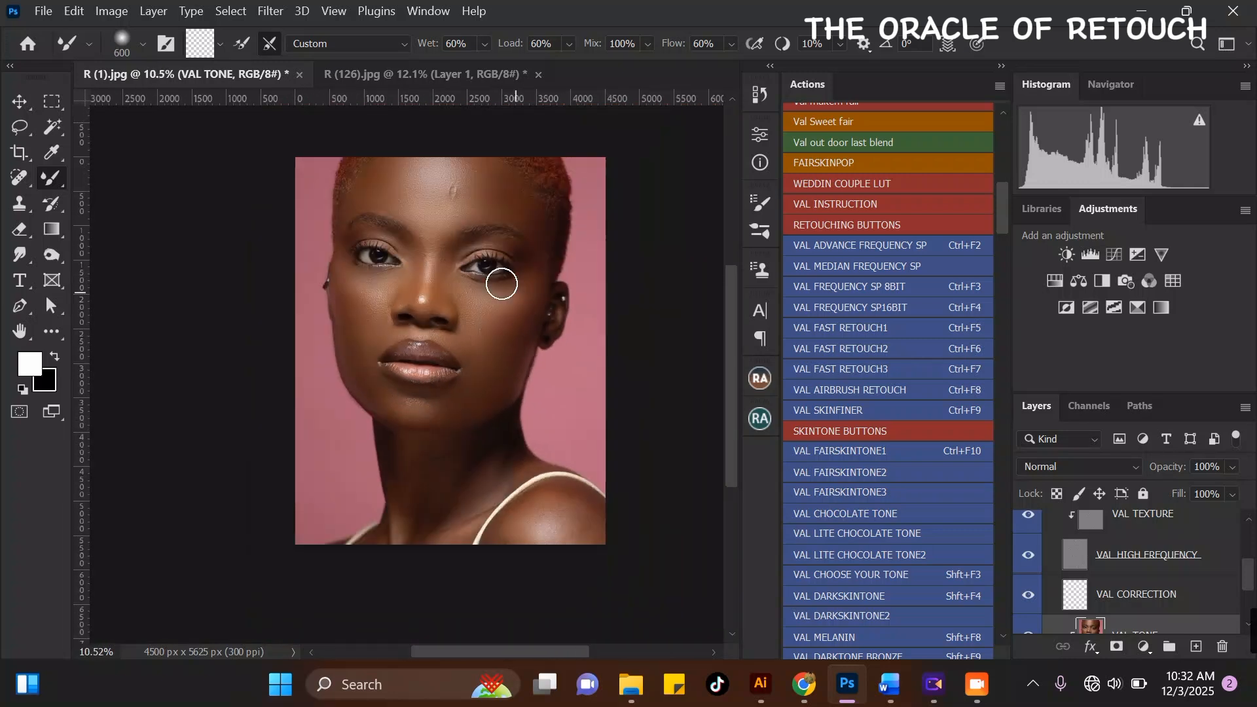
scroll(422, 300, up, 2)
key(bracketleft)
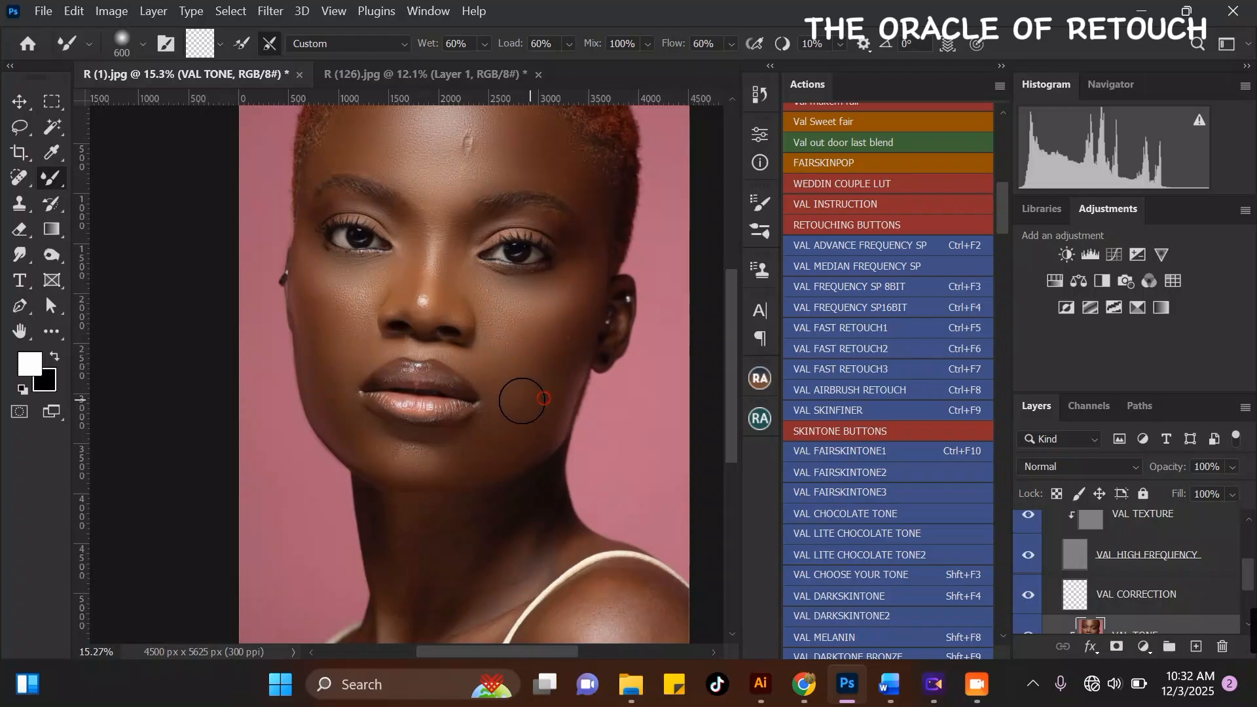
- Blend the lower left cheek around the mouth corner with the Mixer Brush at 300 to 400 px
scroll(387, 314, up, 1)
key(bracketleft)
scroll(366, 367, up, 1)
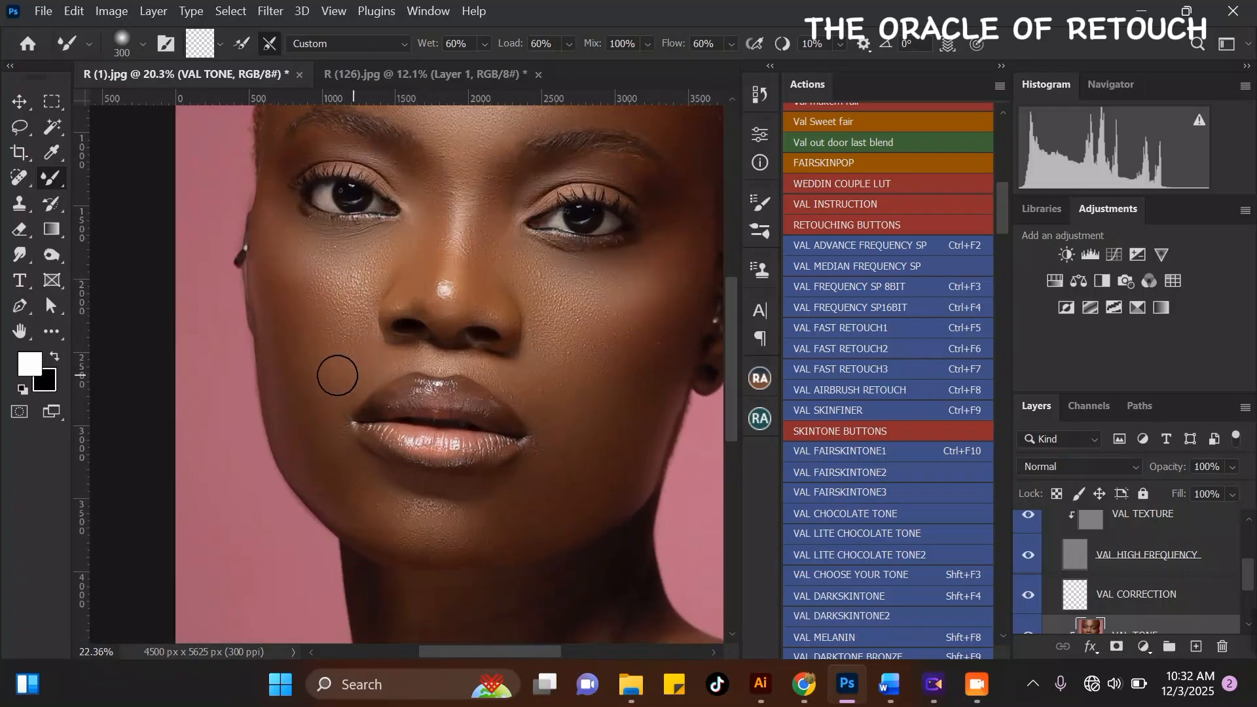
key(bracketleft)
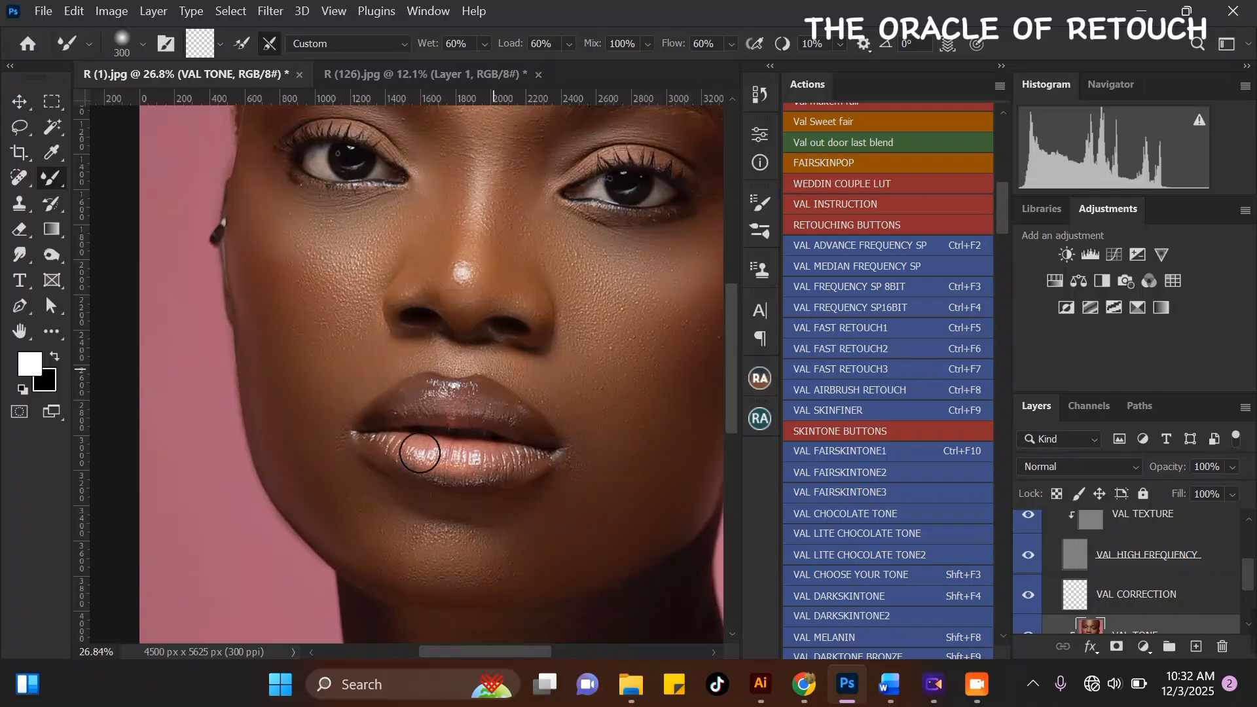
key(bracketright)
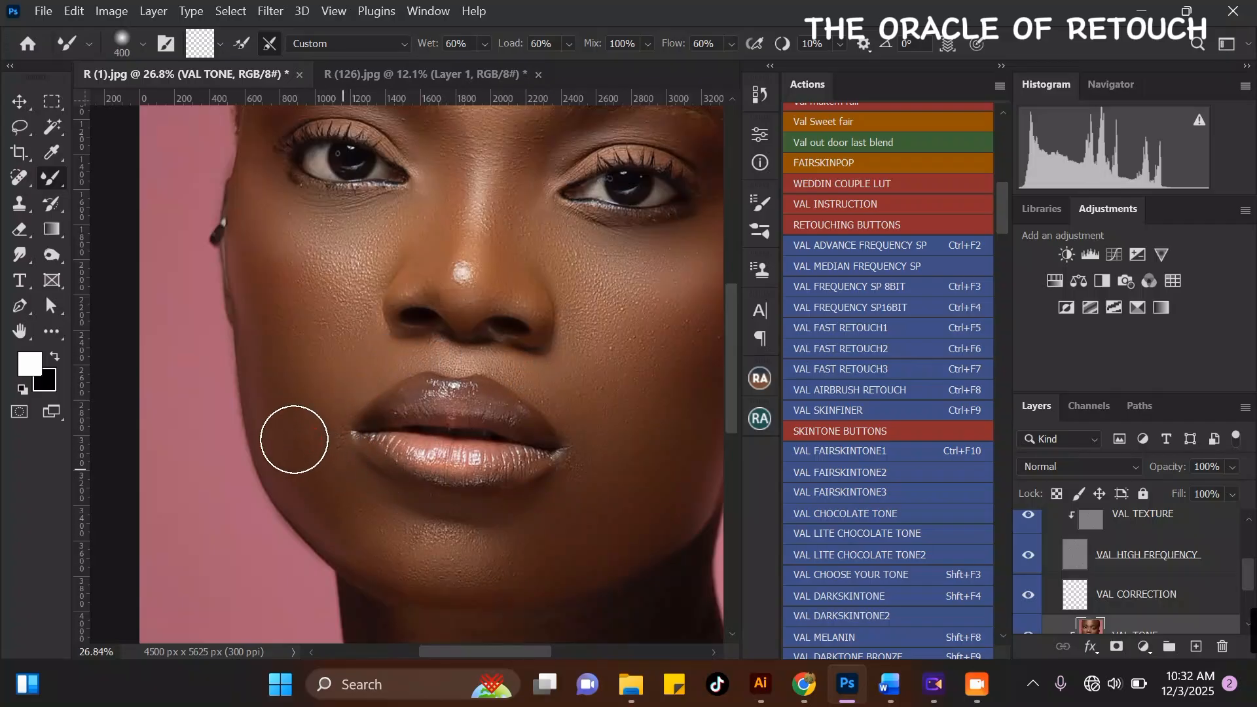
- Blend the left cheek between the ear and the nose with the Mixer Brush at 600 px
scroll(393, 490, down, 4)
scroll(303, 285, up, 2)
key(bracketright)
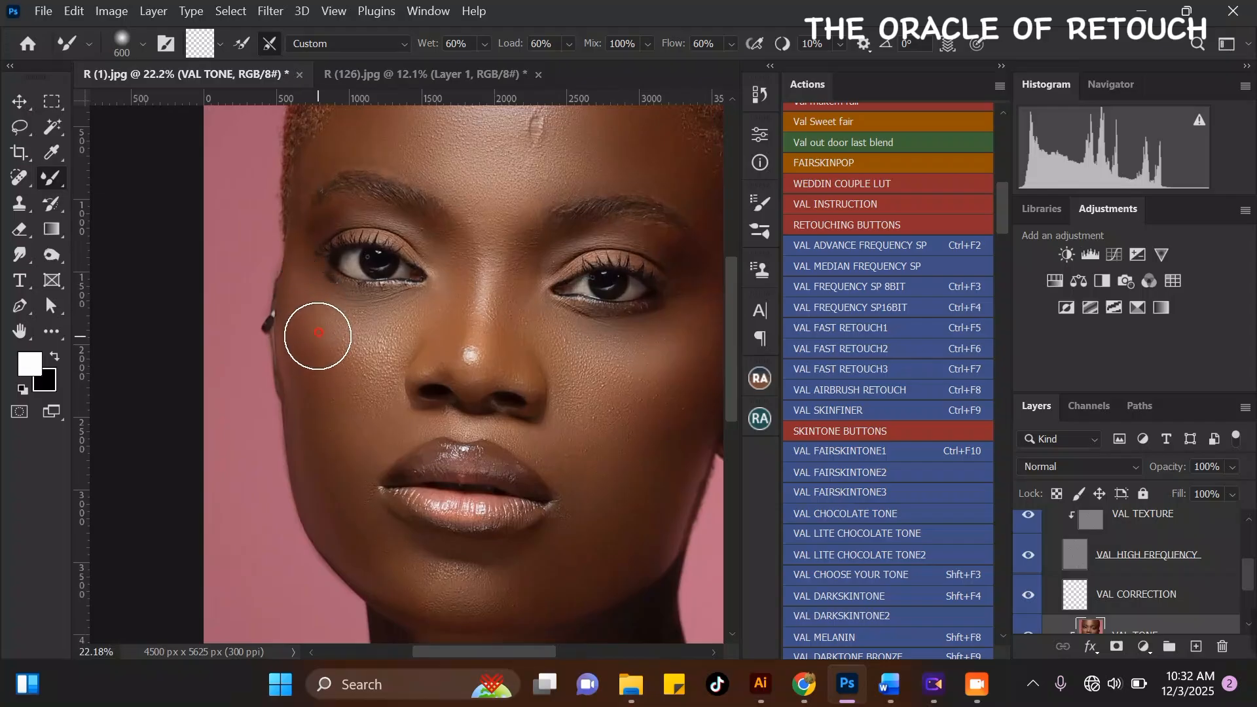
scroll(348, 420, down, 3)
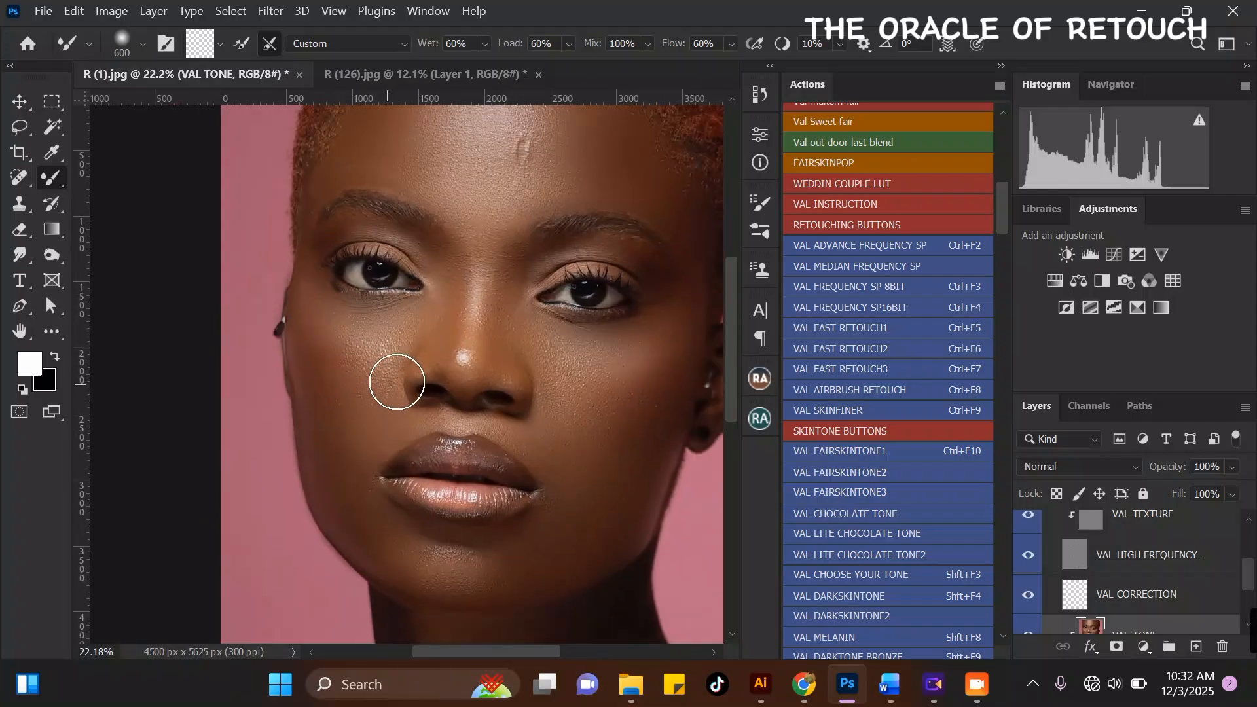
scroll(489, 196, up, 1)
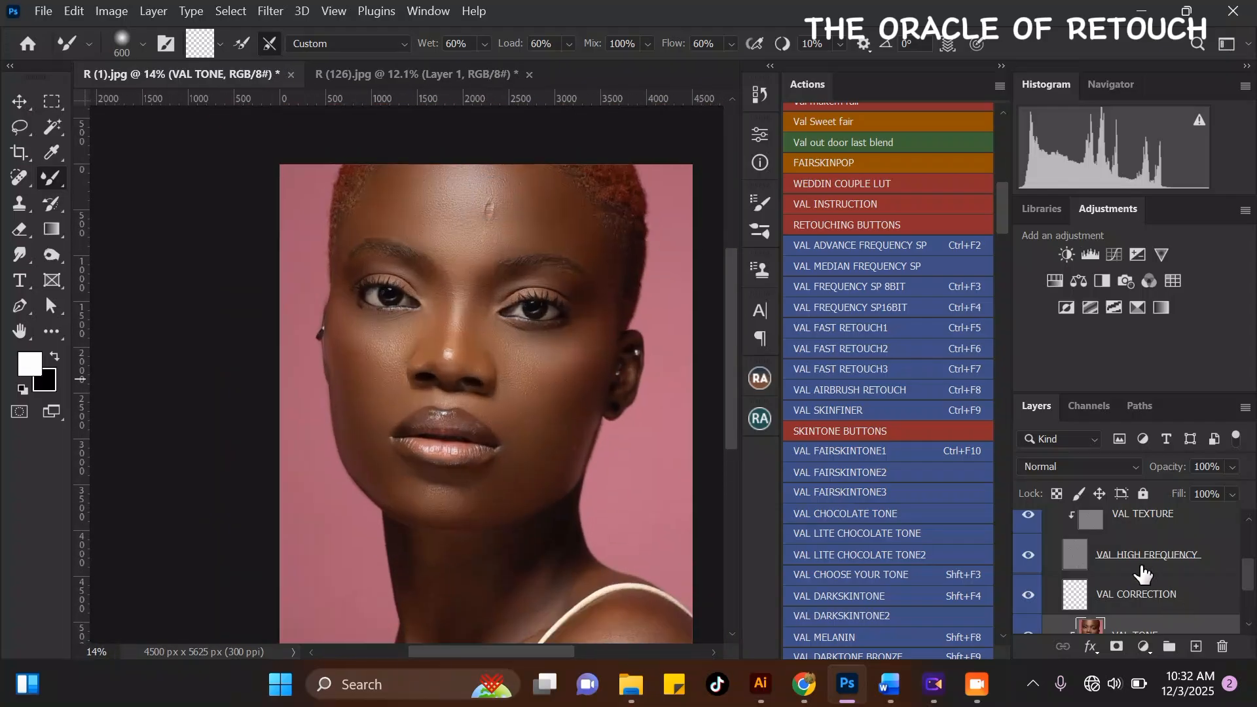
- Toggle the visibility of the VAL ADVACE FREQUENCY SP group to compare the portrait before and after retouching
scroll(1061, 548, up, 3)
click(1028, 570)
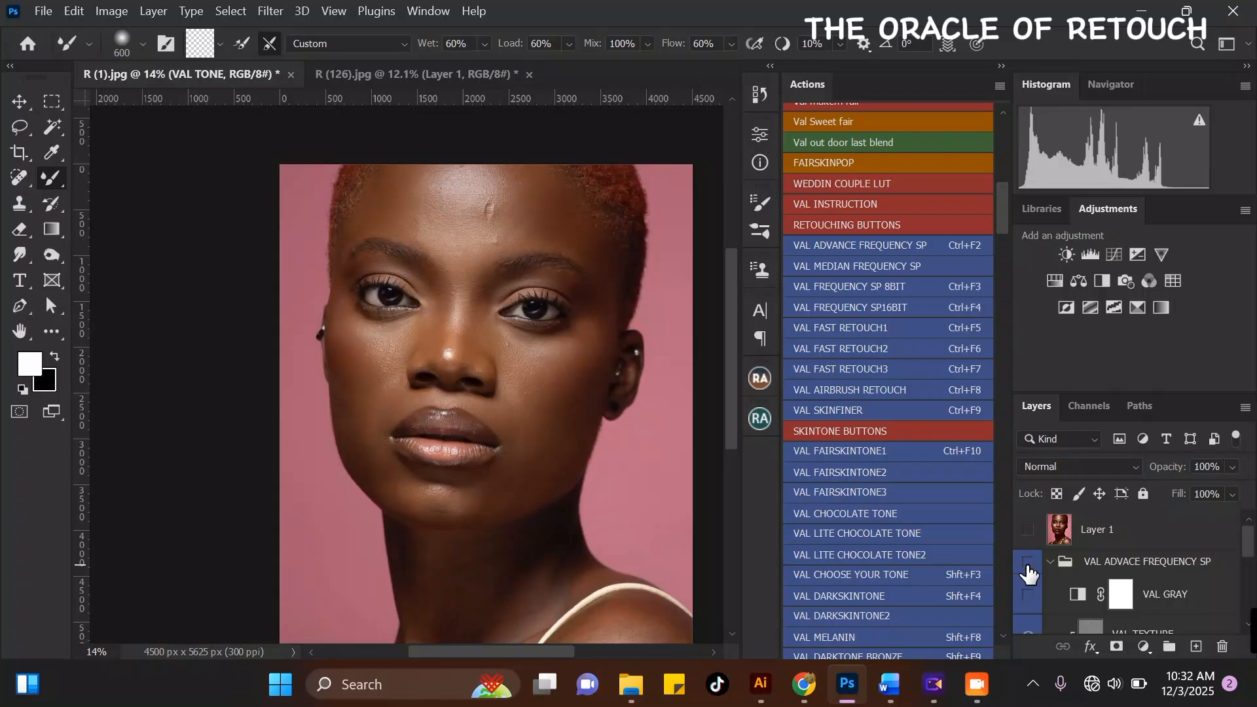
click(1028, 569)
click(1029, 570)
click(1028, 569)
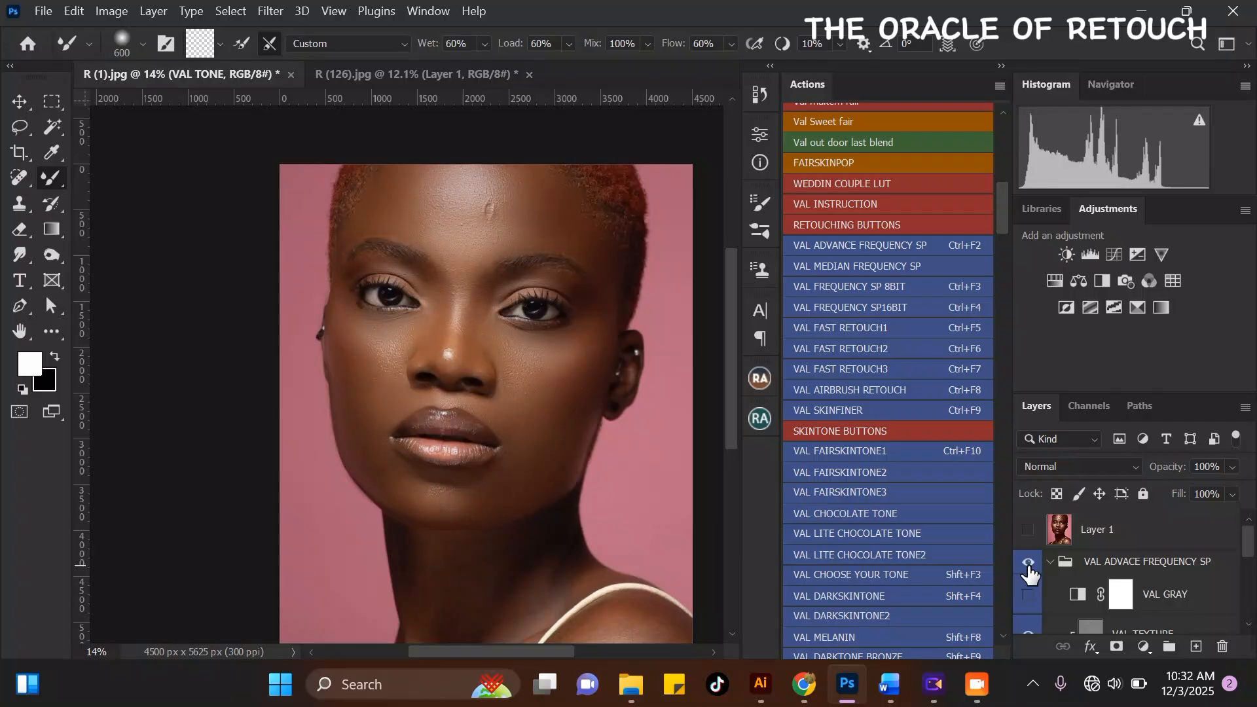
scroll(528, 281, down, 3)
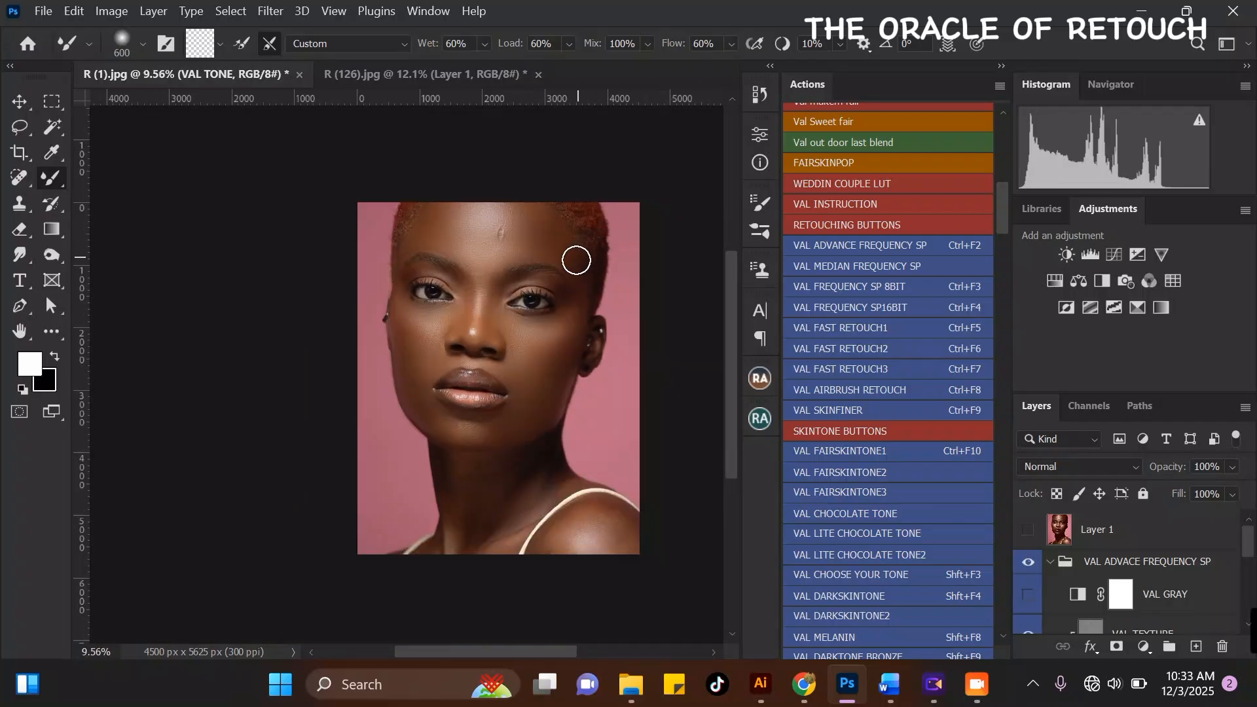
- Blend the area between the eyebrows with the Mixer Brush at 400 px
scroll(576, 261, up, 4)
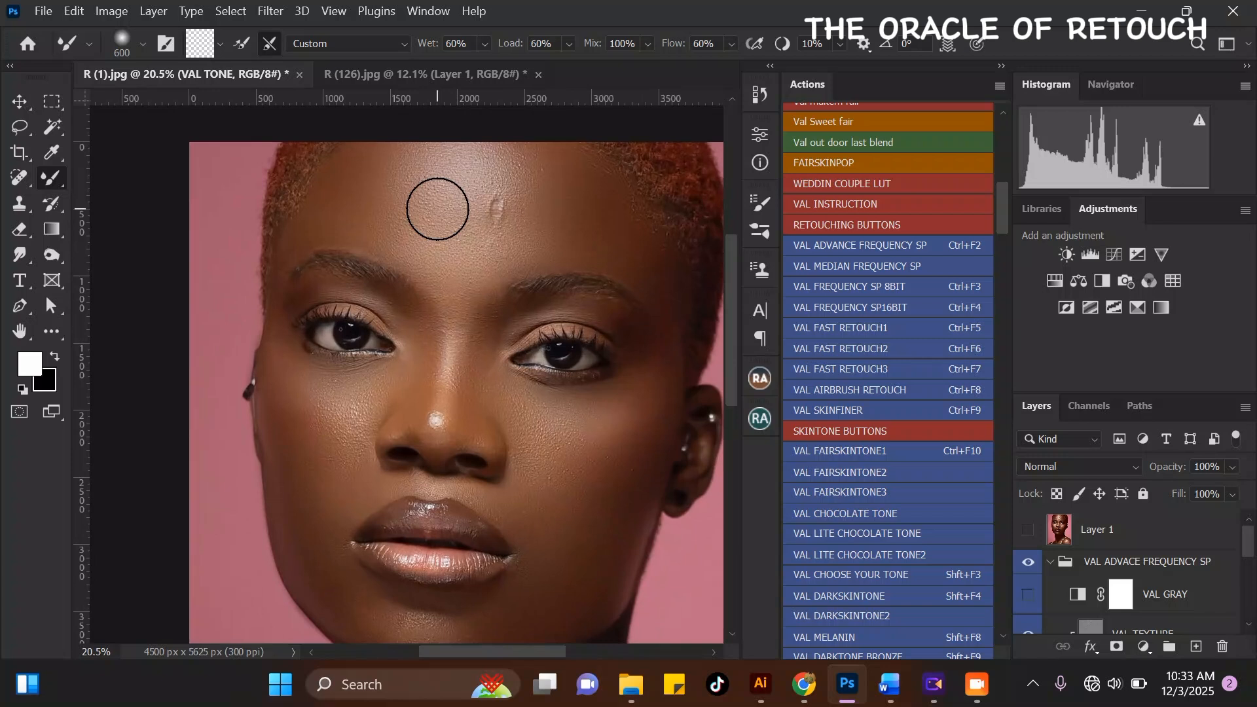
scroll(462, 269, up, 2)
key(bracketleft)
key(bracketleft)
key(bracketright)
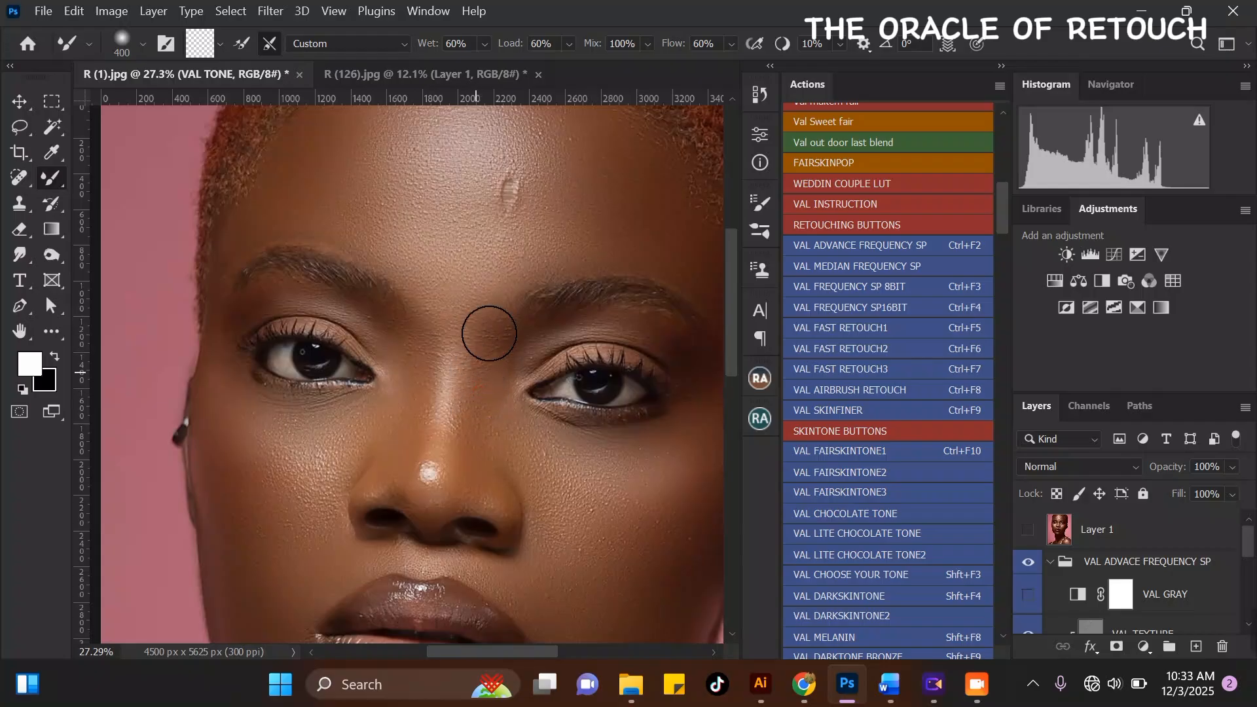
- Blend below the left eyebrow's tail with the Mixer Brush at 250 px and the outer left cheek at 400 px
scroll(393, 223, down, 3)
scroll(262, 186, up, 3)
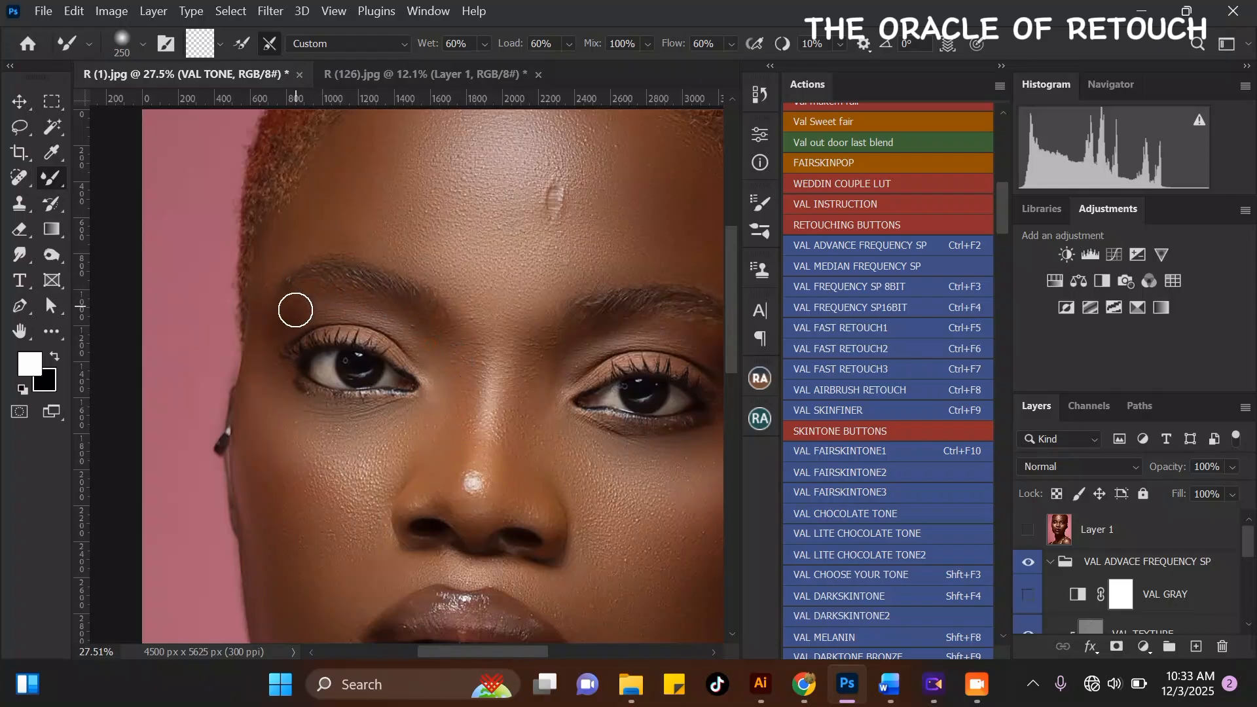
scroll(337, 278, down, 2)
scroll(430, 318, up, 3)
key(])
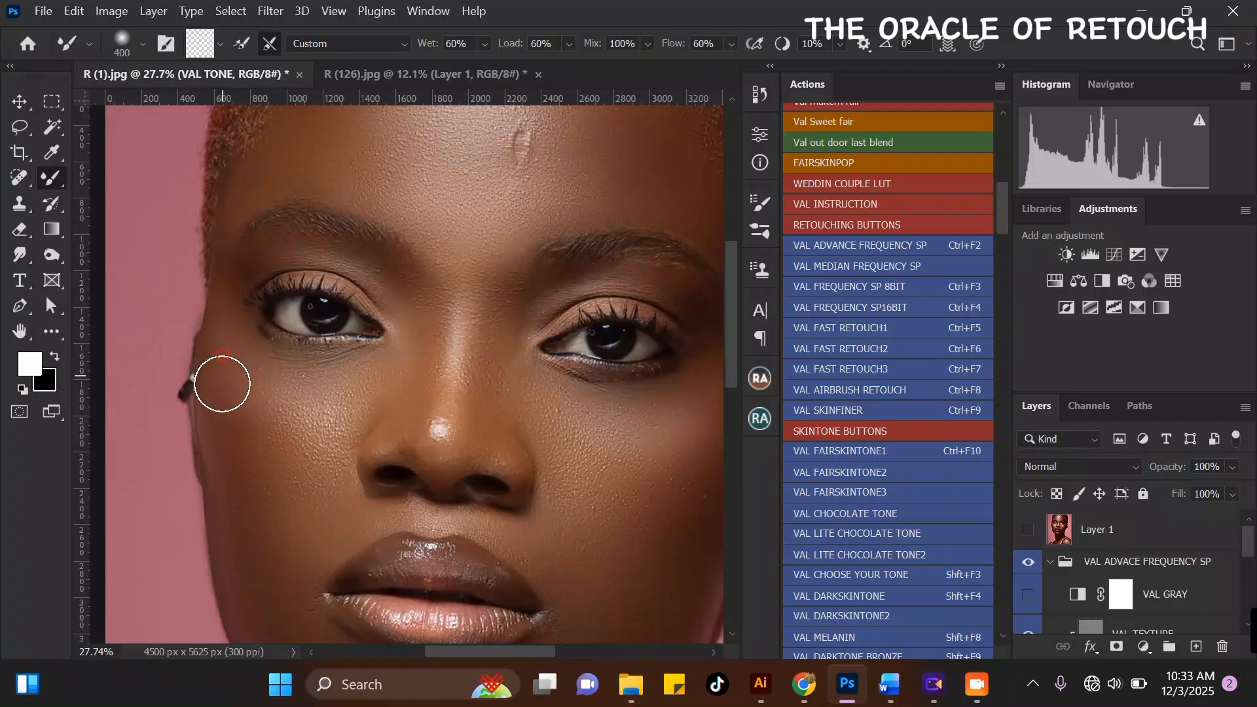
- Blend the top of the nose bridge and the inner end of the left eyebrow with the Mixer Brush at 300 px
key([)
key([)
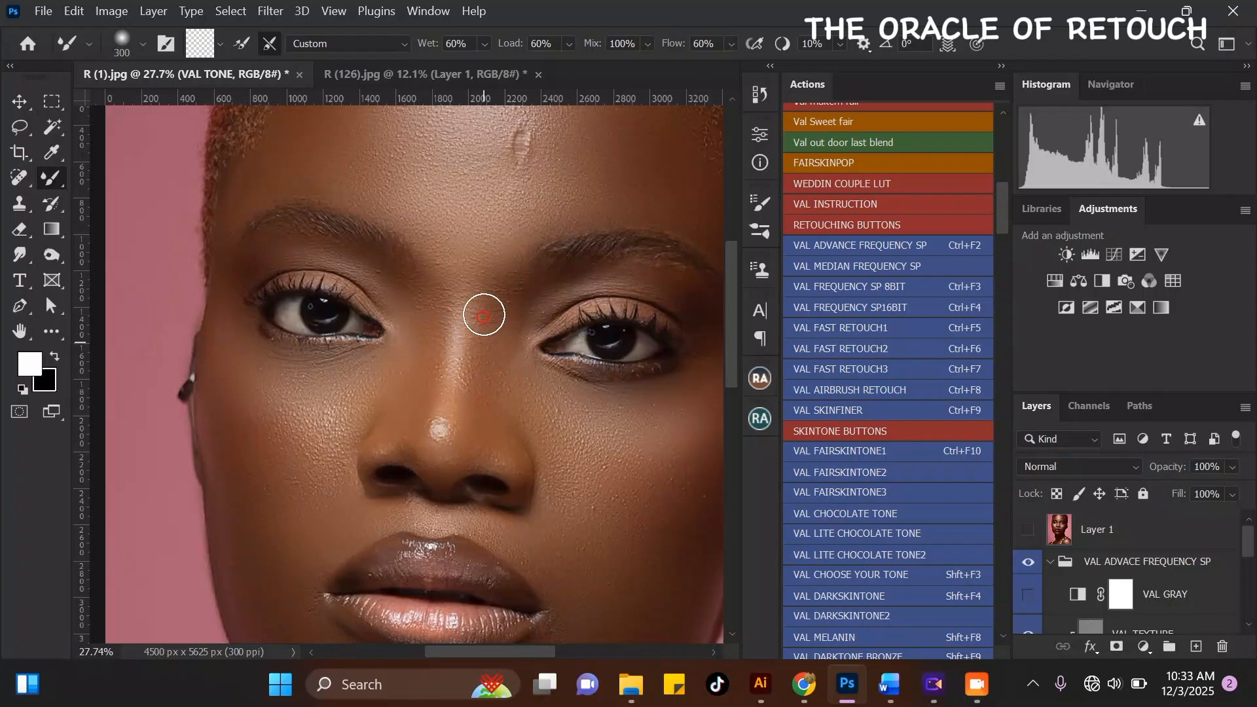
scroll(406, 317, down, 3)
key(])
key(])
scroll(483, 252, up, 3)
key([)
key([)
drag(377, 300, 396, 314)
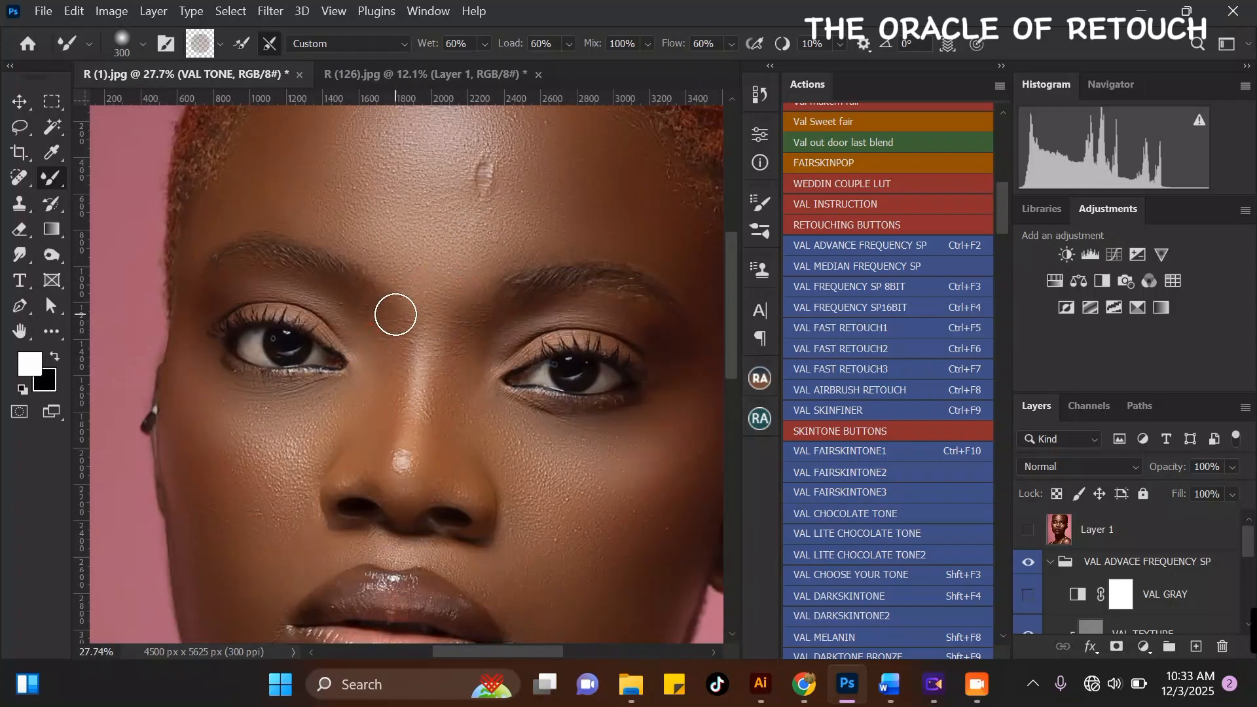
- Blend the right side of the forehead toward the hairline with the Mixer Brush at 600 to 700 px
scroll(399, 245, down, 3)
scroll(381, 146, up, 2)
key(])
key(])
key(])
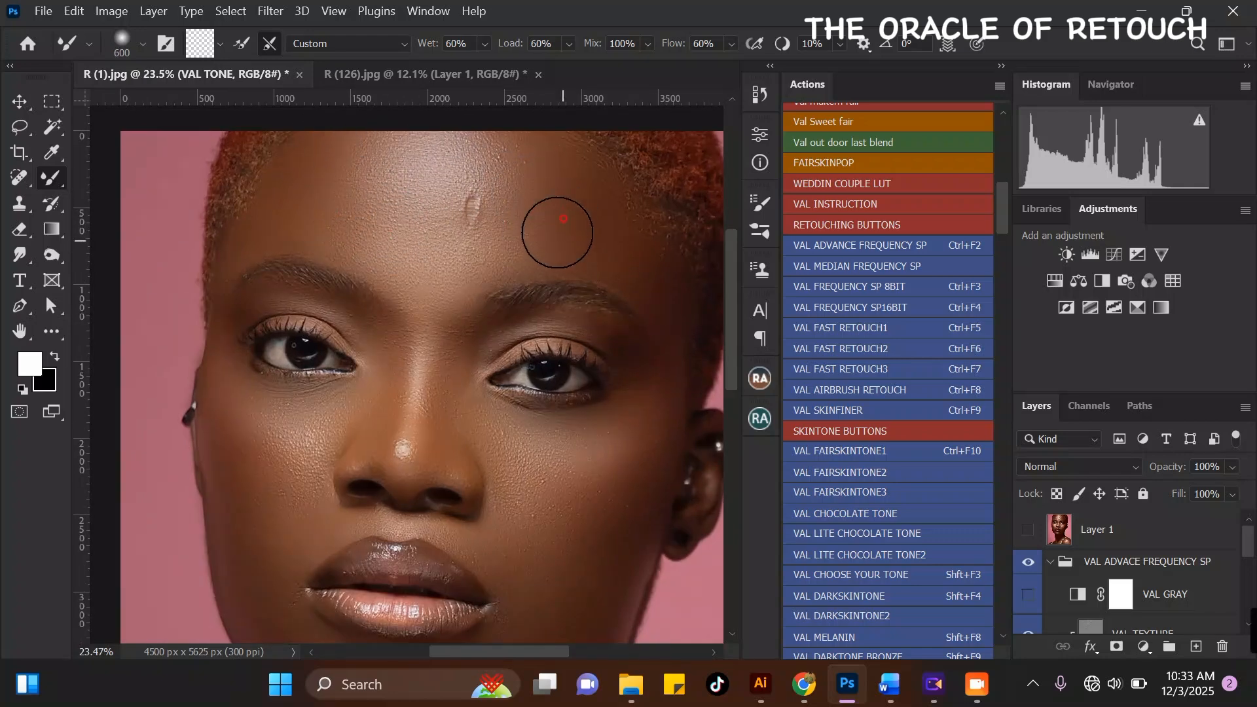
scroll(416, 240, down, 2)
scroll(563, 141, up, 2)
key(])
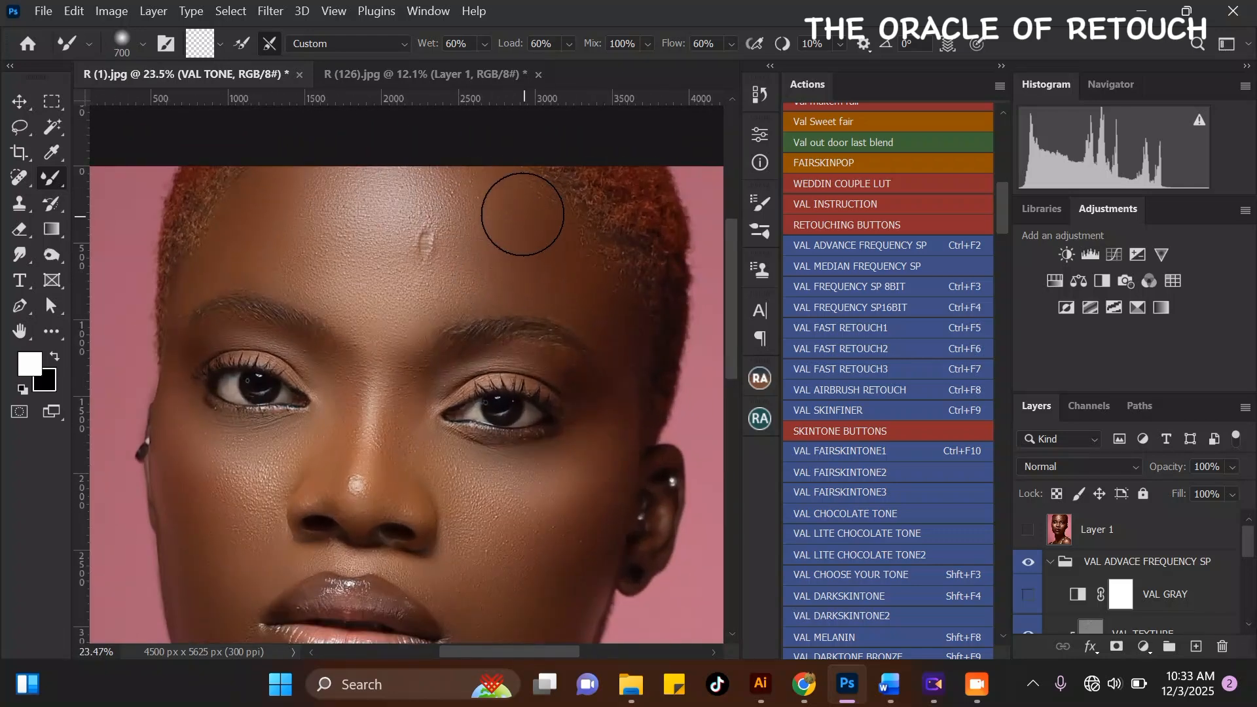
scroll(524, 252, down, 3)
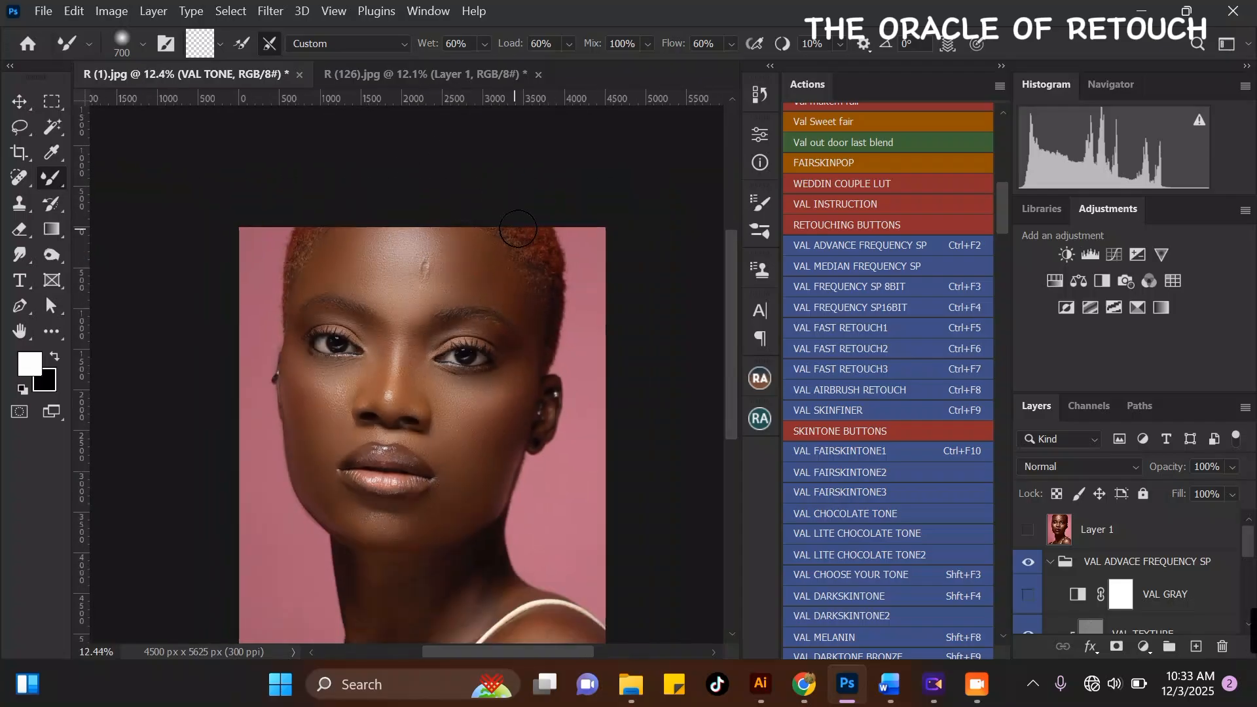
- Blend the skin between the right eyebrow and eyelid and around the eye's outer corner with the Mixer Brush at 250 px
scroll(518, 229, up, 3)
key(bracketleft)
key(bracketleft)
scroll(477, 301, down, 2)
scroll(423, 328, up, 2)
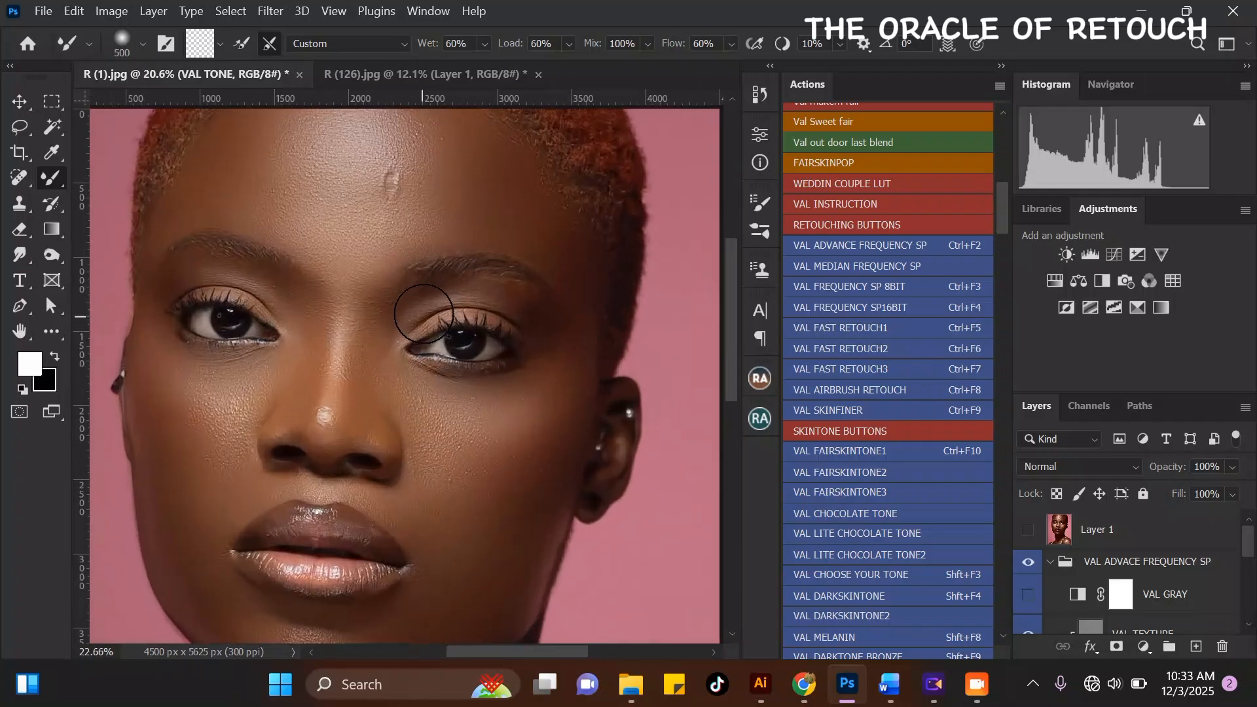
scroll(413, 328, up, 2)
key(bracketleft)
key(bracketleft)
key(bracketleft)
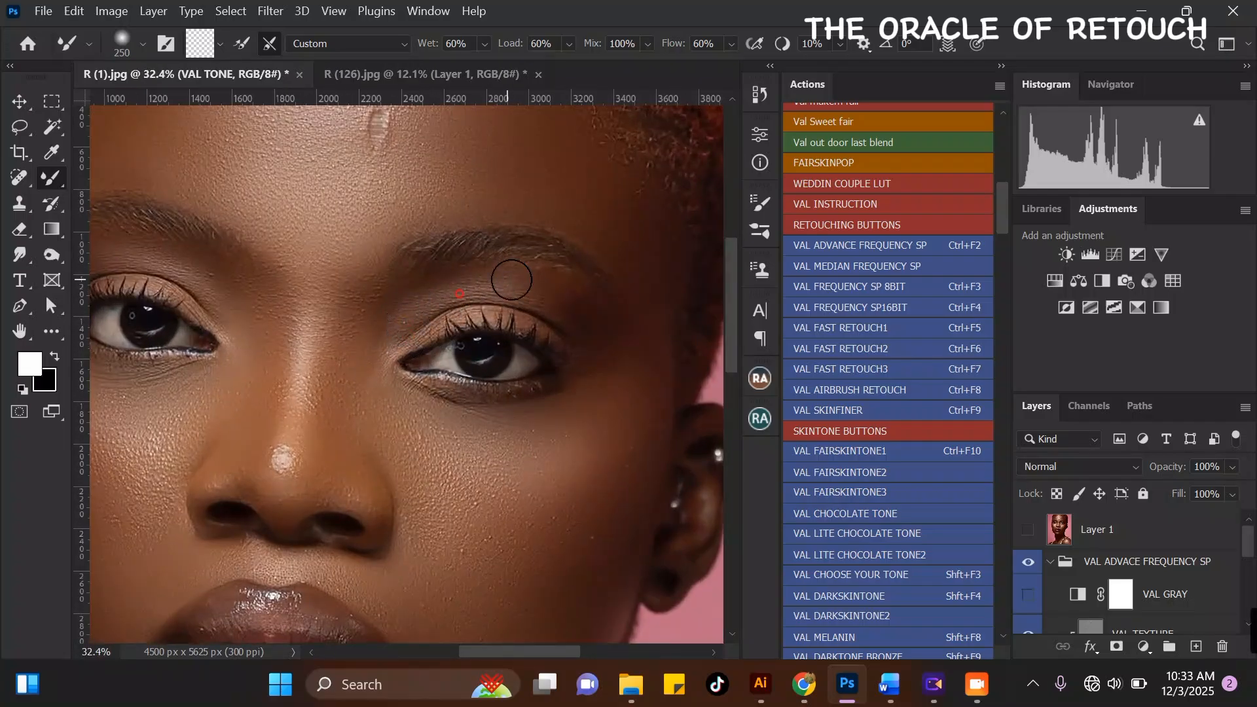
drag(587, 336, 509, 279)
key(bracketleft)
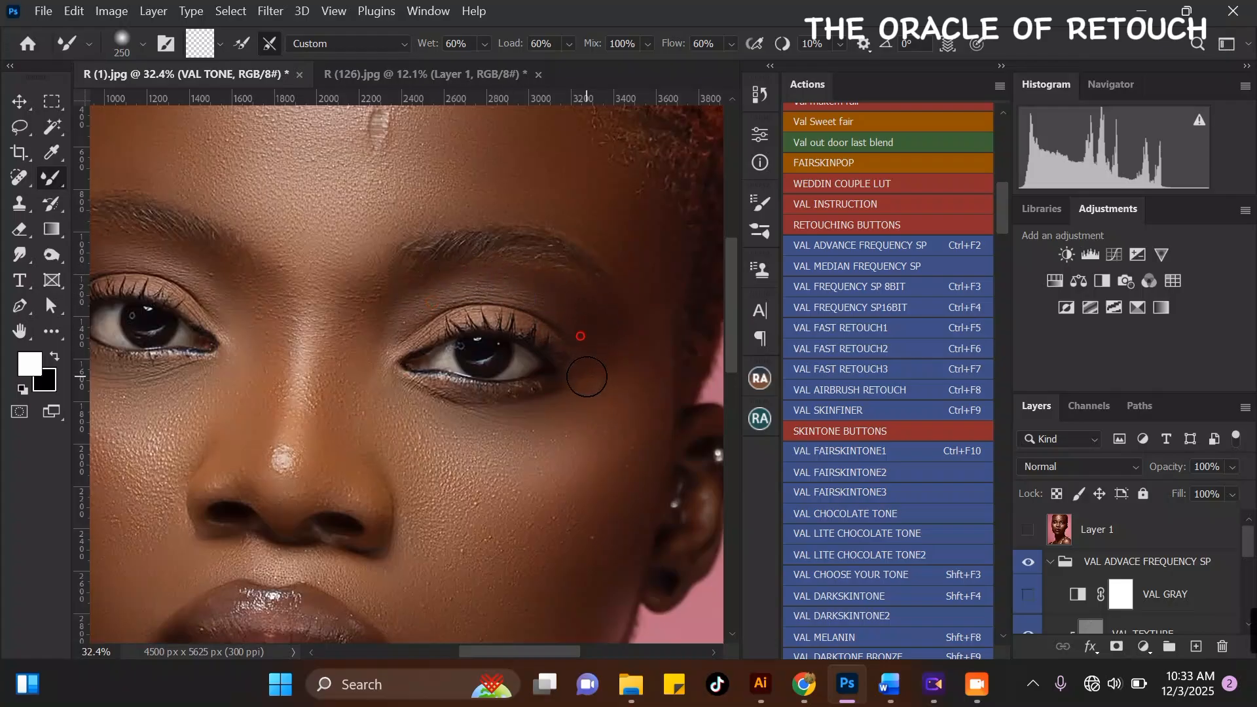
- Blend under the right eye with the Mixer Brush at 400 px and the outer right cheek at 600 px
key(bracketright)
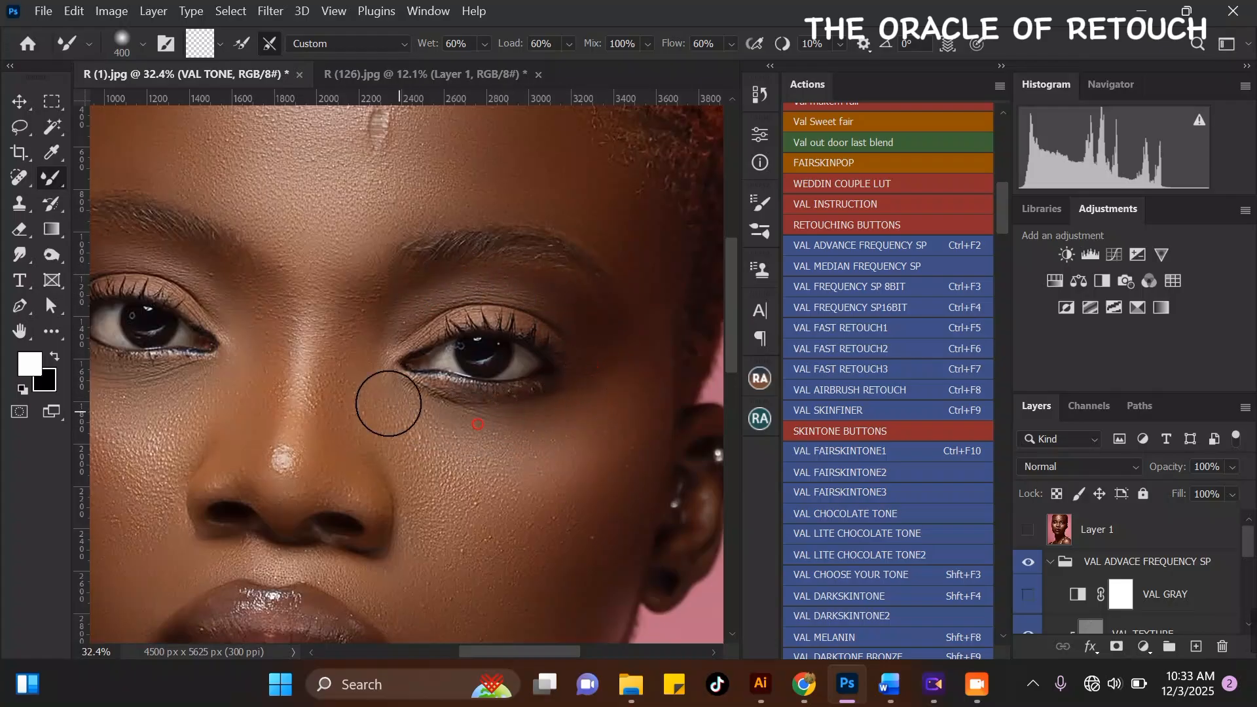
scroll(367, 289, down, 2)
scroll(524, 379, up, 2)
key(bracketright)
key(bracketright)
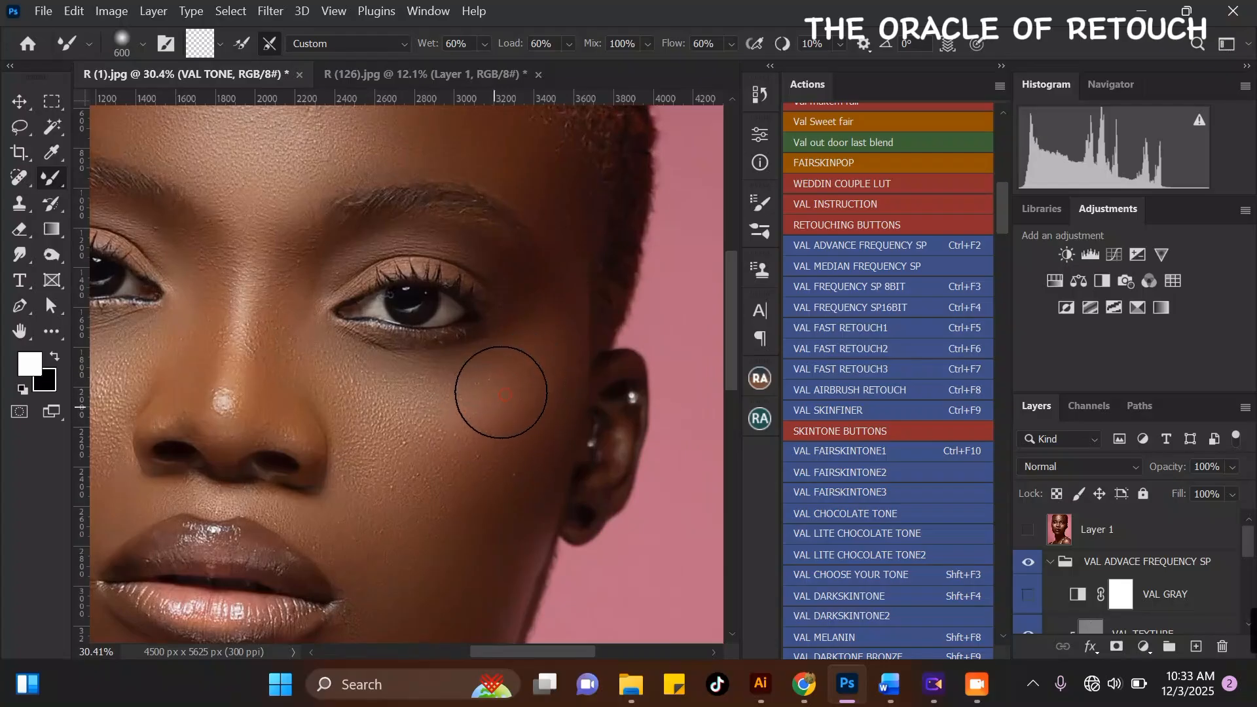
key(bracketright)
scroll(501, 295, down, 2)
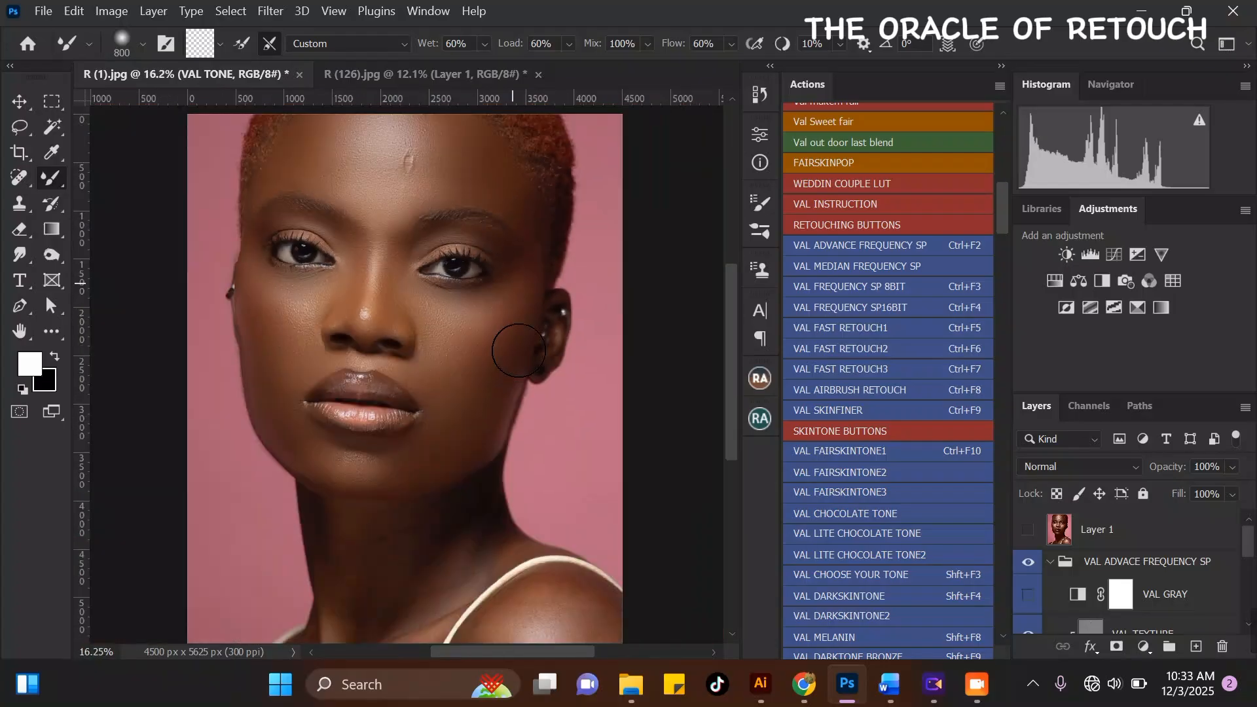
- Blend the right cheek beside the ear with the Mixer Brush at 800 px and below the mouth's right corner at 500 px
scroll(514, 337, up, 1)
key(bracketright)
key(bracketright)
scroll(501, 259, up, 1)
key(bracketleft)
key(bracketleft)
scroll(429, 412, down, 2)
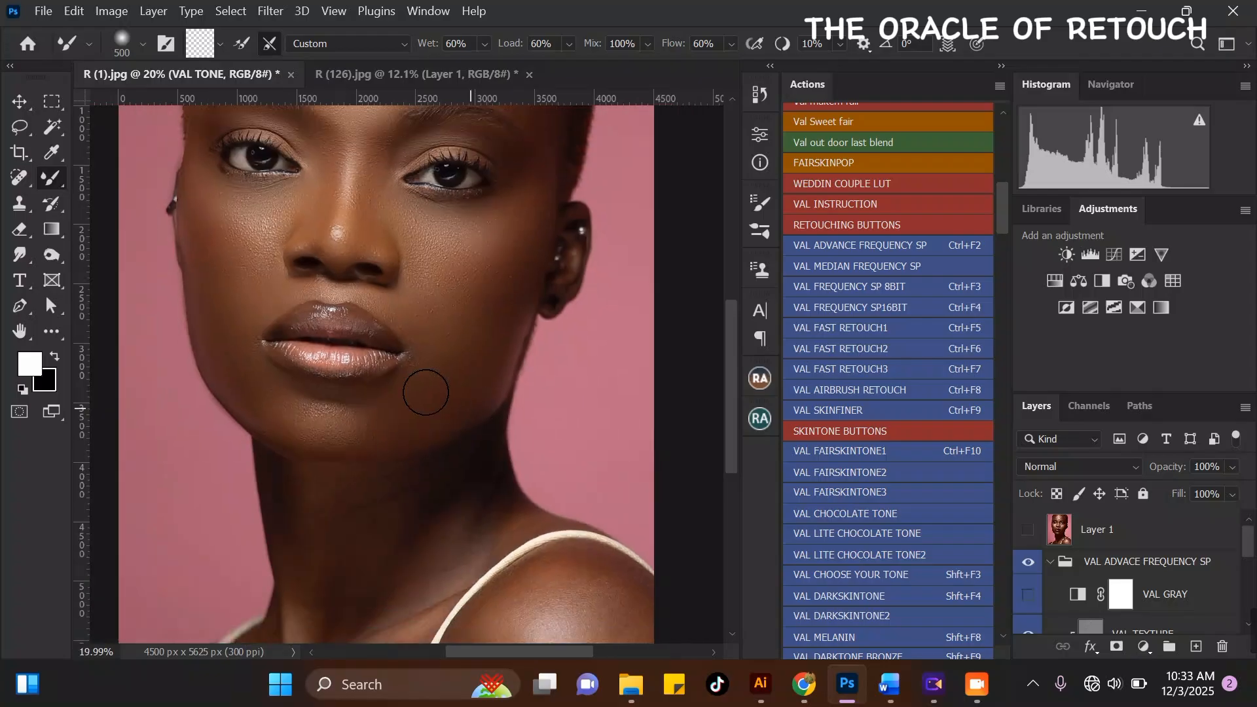
- Blend the left jaw with the Mixer Brush at 400 px and the lower left cheek beside the mouth at 500 px
scroll(259, 352, up, 3)
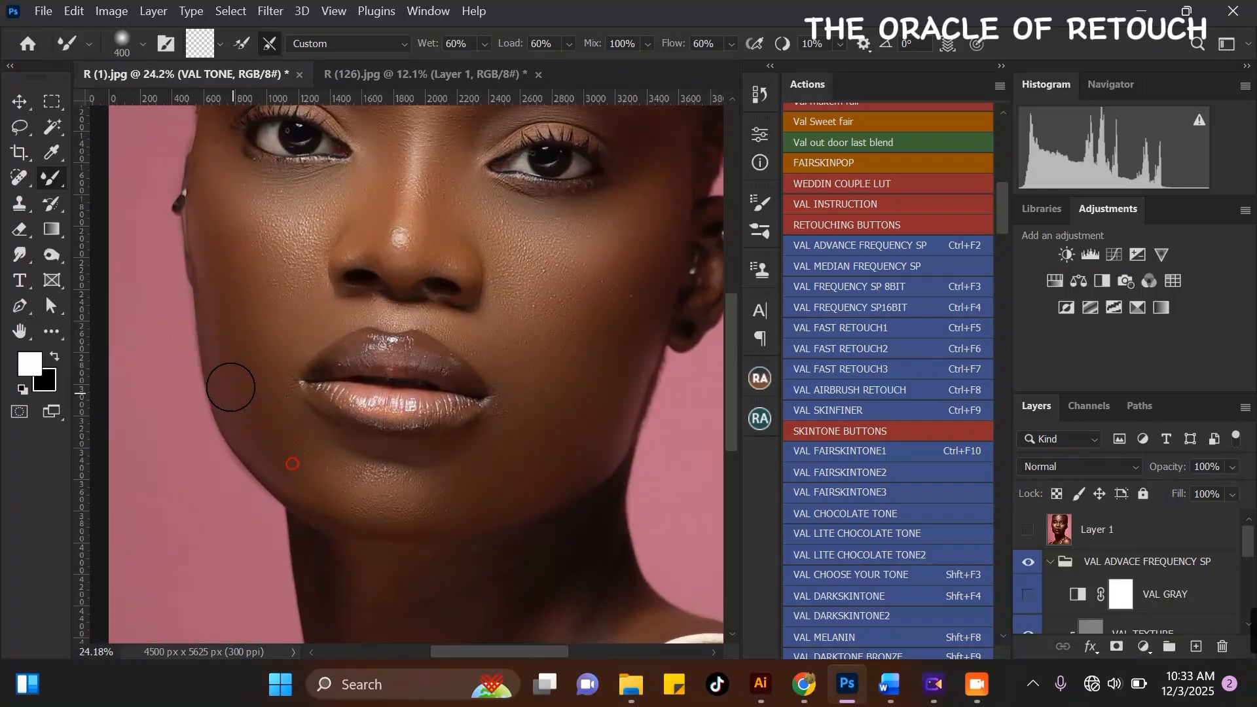
scroll(263, 404, down, 2)
key(bracketright)
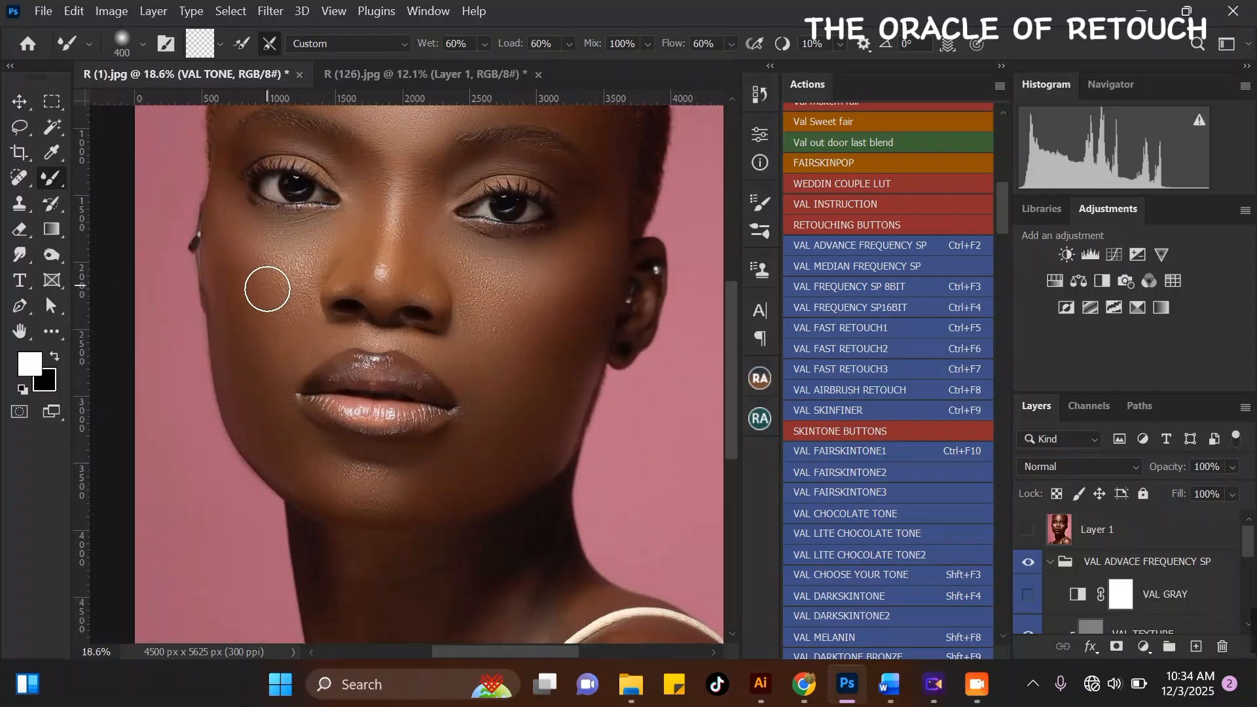
scroll(269, 286, up, 3)
mouse_move(300, 362)
mouse_down()
mouse_move(282, 346)
mouse_move(288, 389)
mouse_move(318, 365)
mouse_up()
key(bracketleft)
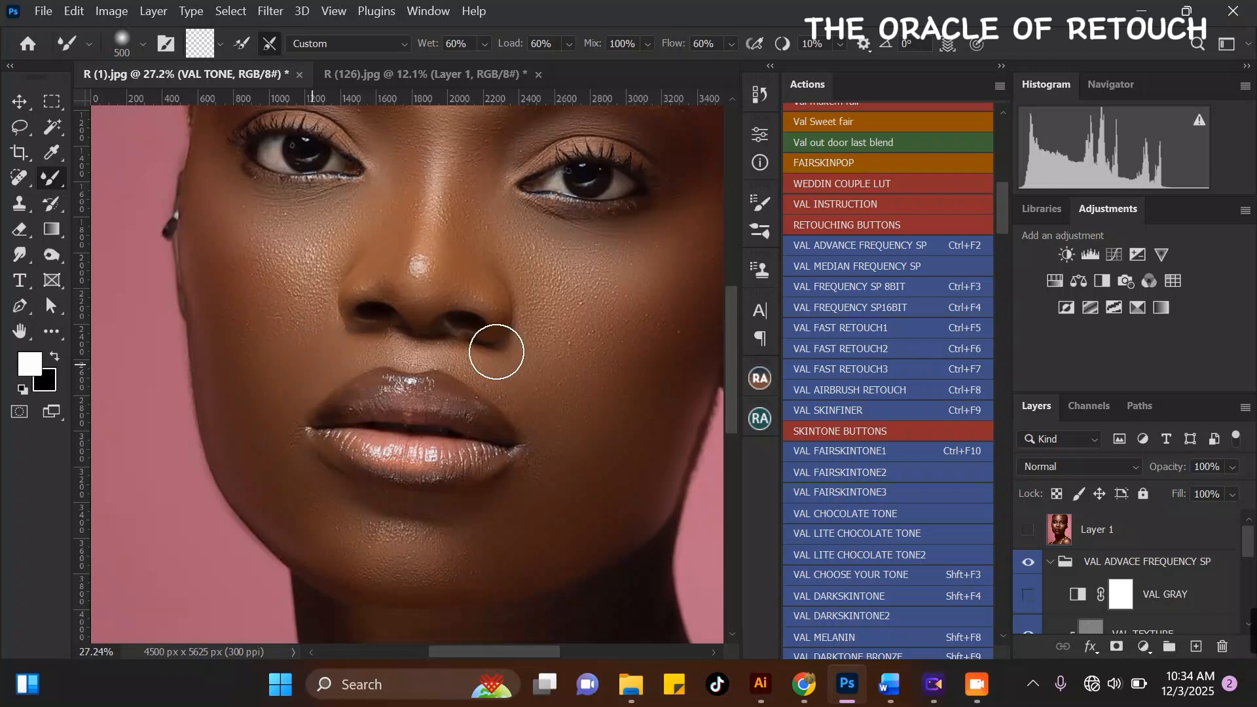
- Blend the left side of the nose with the Mixer Brush at 300 px
scroll(452, 368, down, 2)
scroll(376, 269, up, 2)
key(bracketleft)
drag(387, 309, 410, 310)
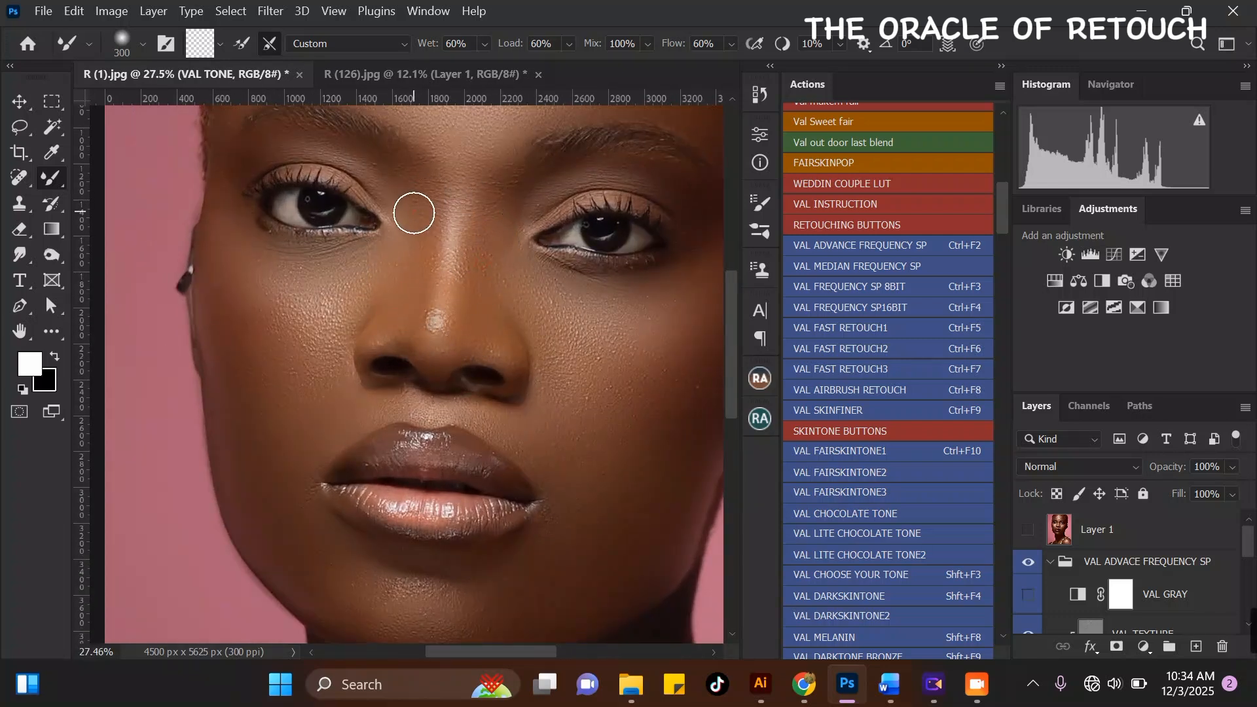
- Blend the left cheek from its outer edge to below the eye with the Mixer Brush at 400 to 600 px
scroll(393, 275, down, 1)
key(bracketright)
scroll(282, 273, up, 2)
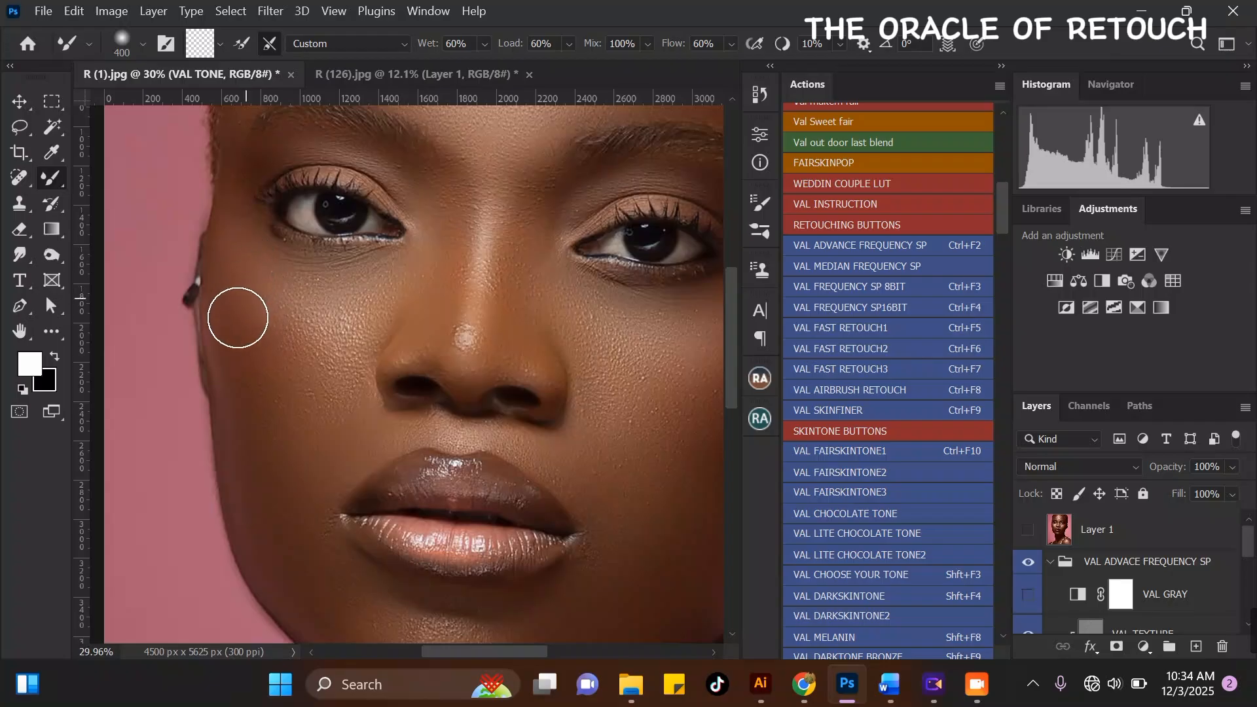
key(bracketright)
scroll(351, 289, down, 8)
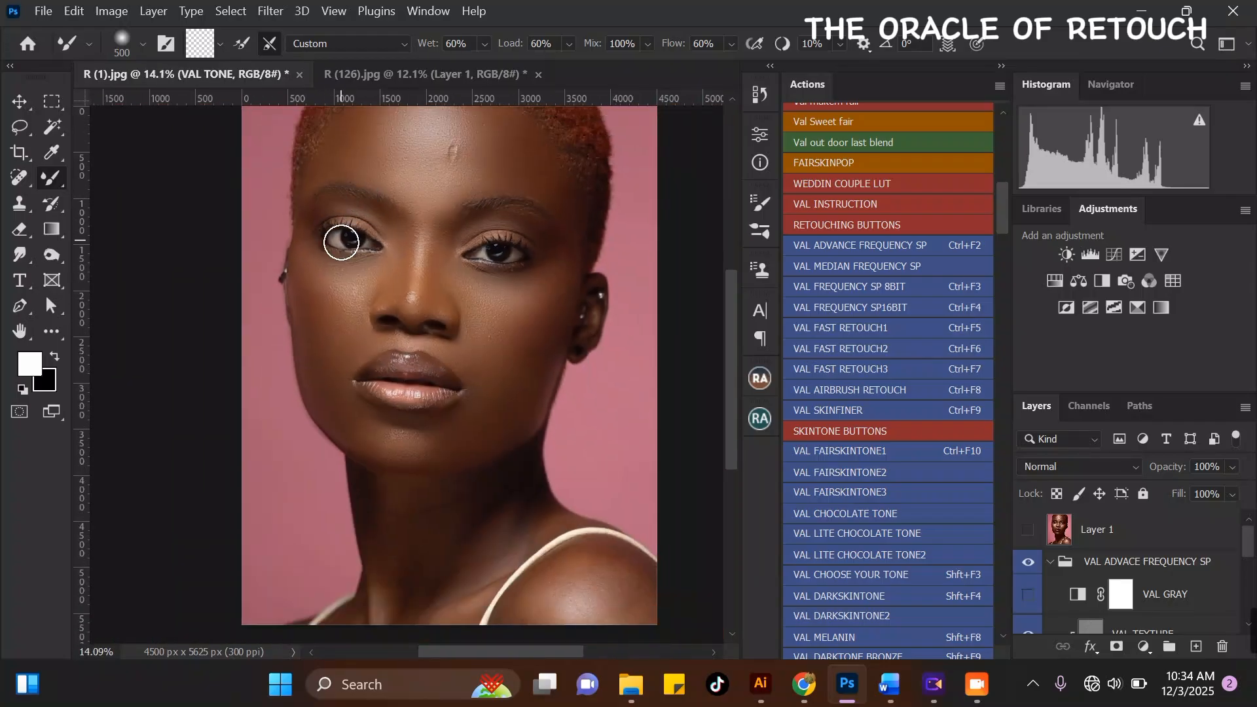
key(bracketright)
scroll(341, 243, up, 3)
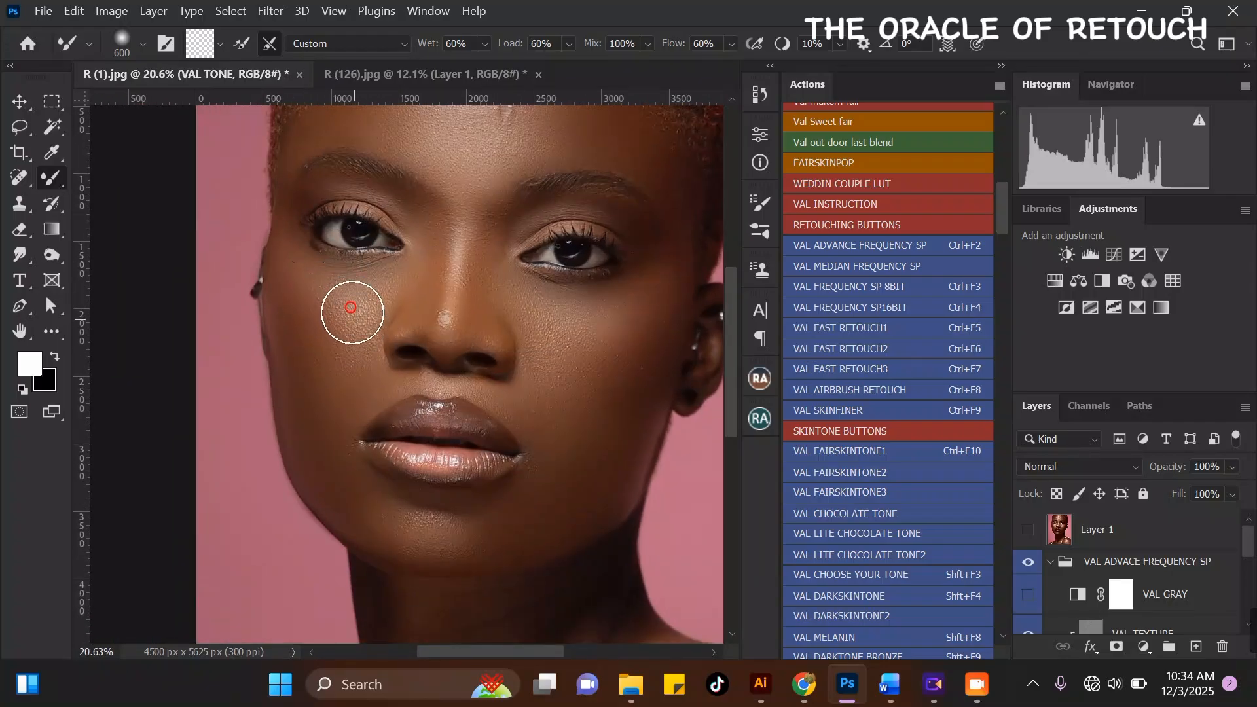
scroll(327, 312, down, 3)
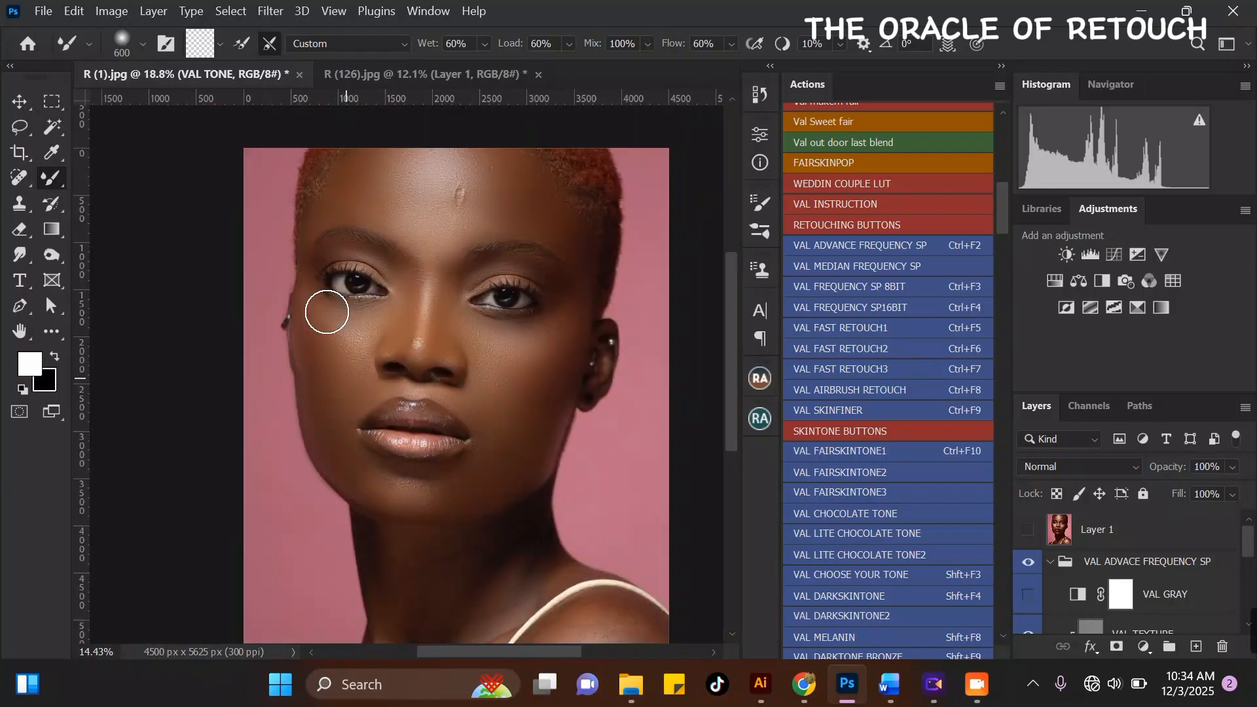
- Blend the upper right cheek with the Mixer Brush at 400 px and the forehead at 700 to 800 px
key(bracketleft)
scroll(524, 331, up, 2)
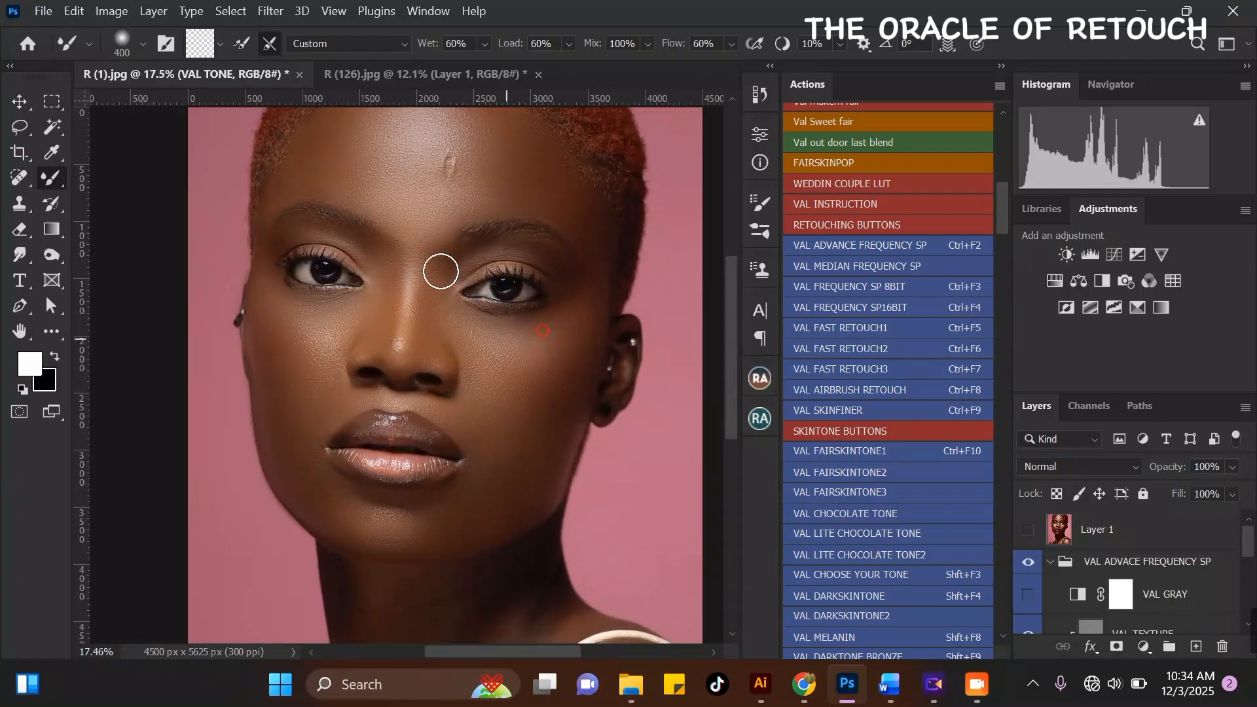
key(bracketright)
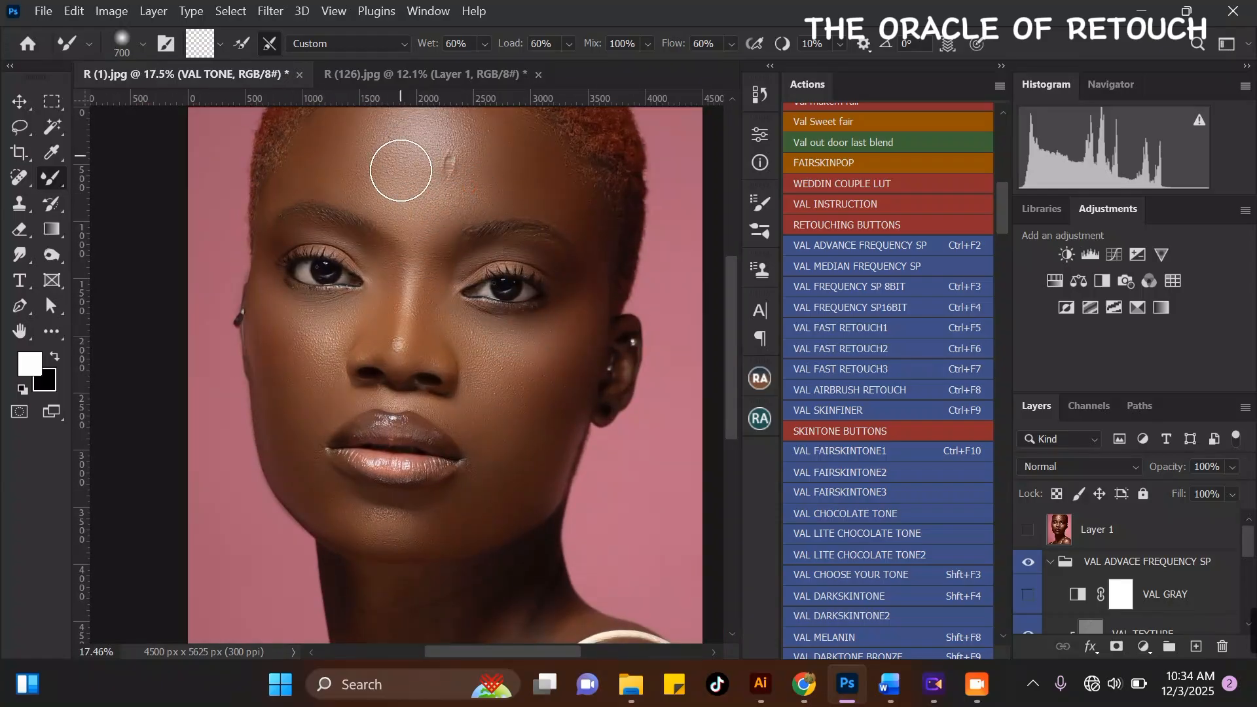
scroll(425, 166, down, 4)
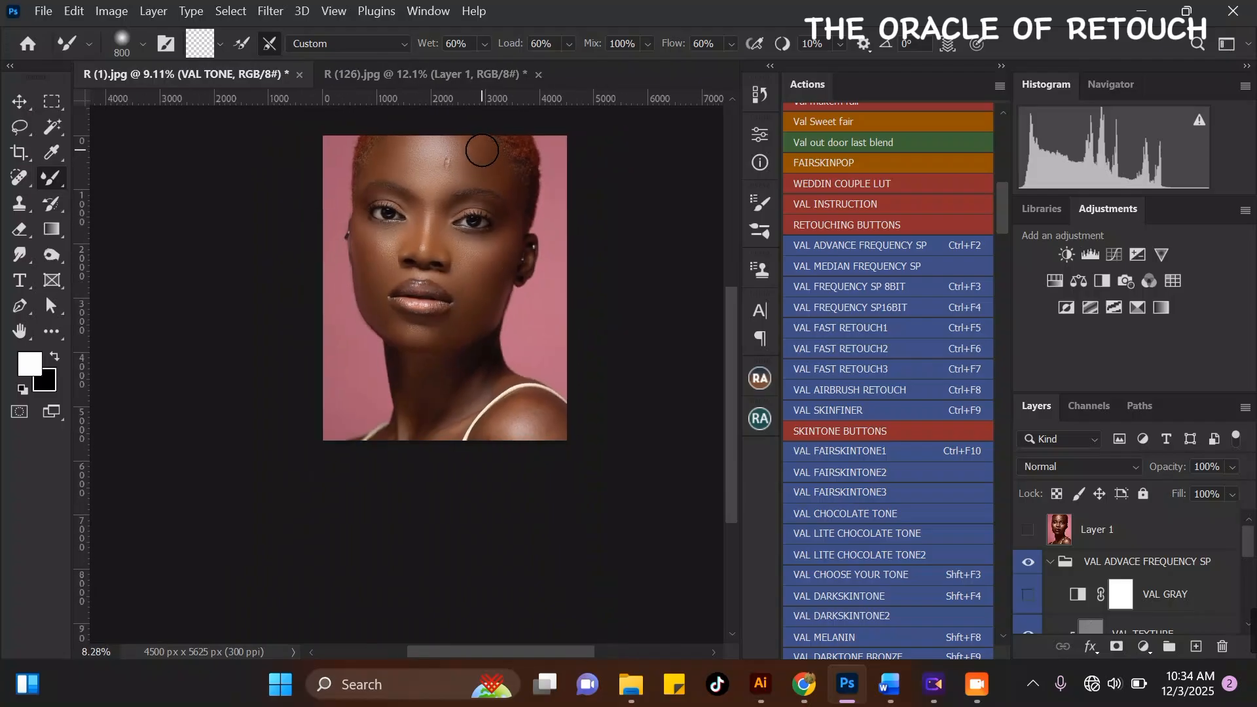
- Blend along the left edge of the face from the ear down to the jaw with the Mixer Brush at 200 to 250 px
scroll(350, 216, up, 3)
key(bracketleft)
key(bracketleft)
key(bracketleft)
key(bracketleft)
key(bracketleft)
scroll(349, 215, up, 5)
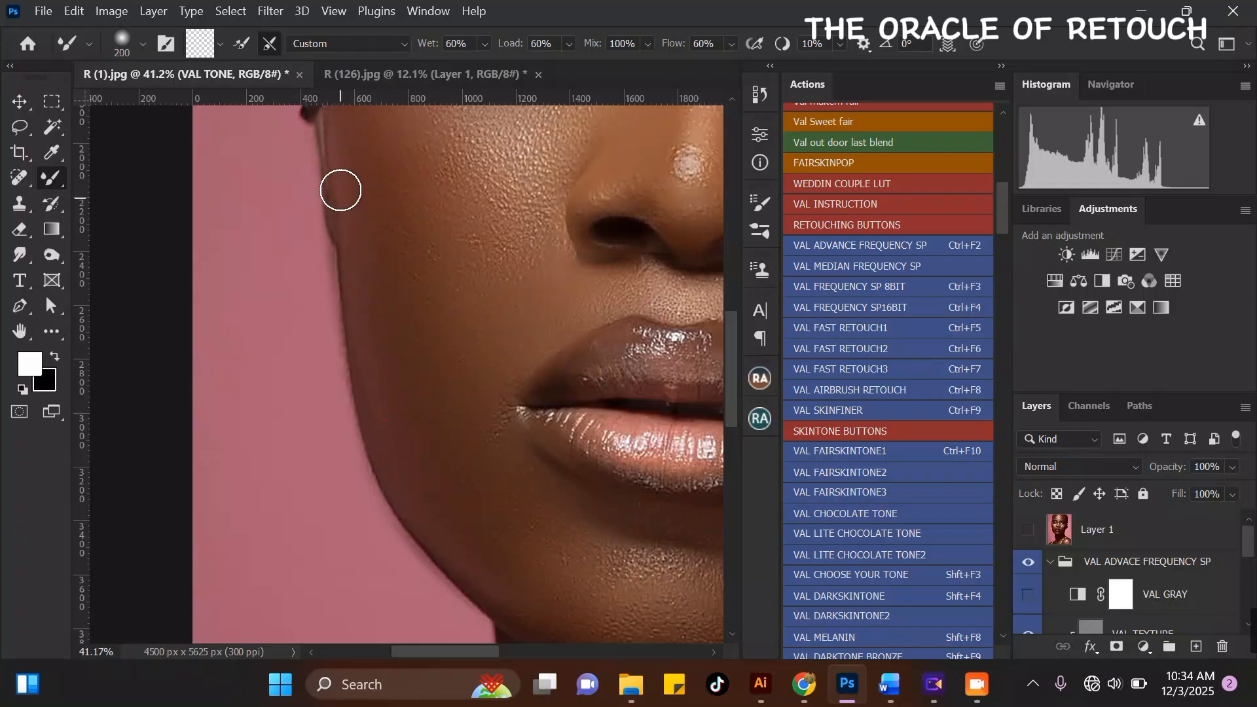
scroll(347, 197, up, 3)
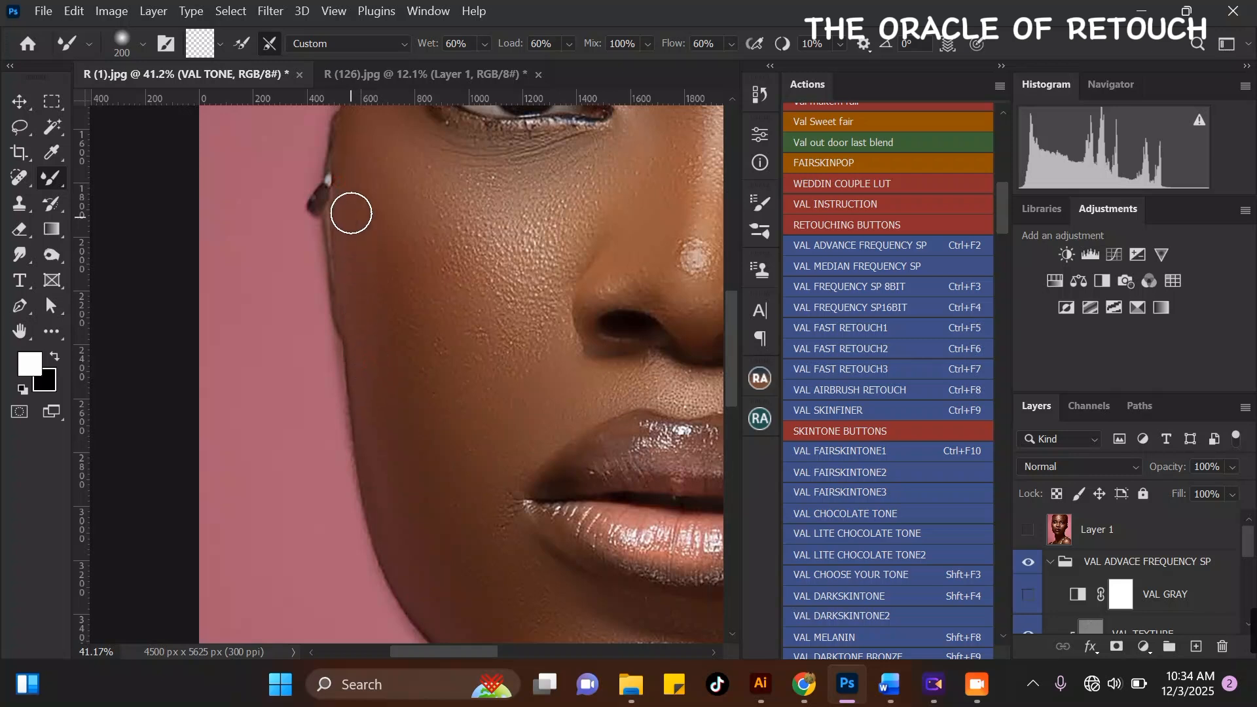
scroll(351, 213, down, 3)
key(bracketright)
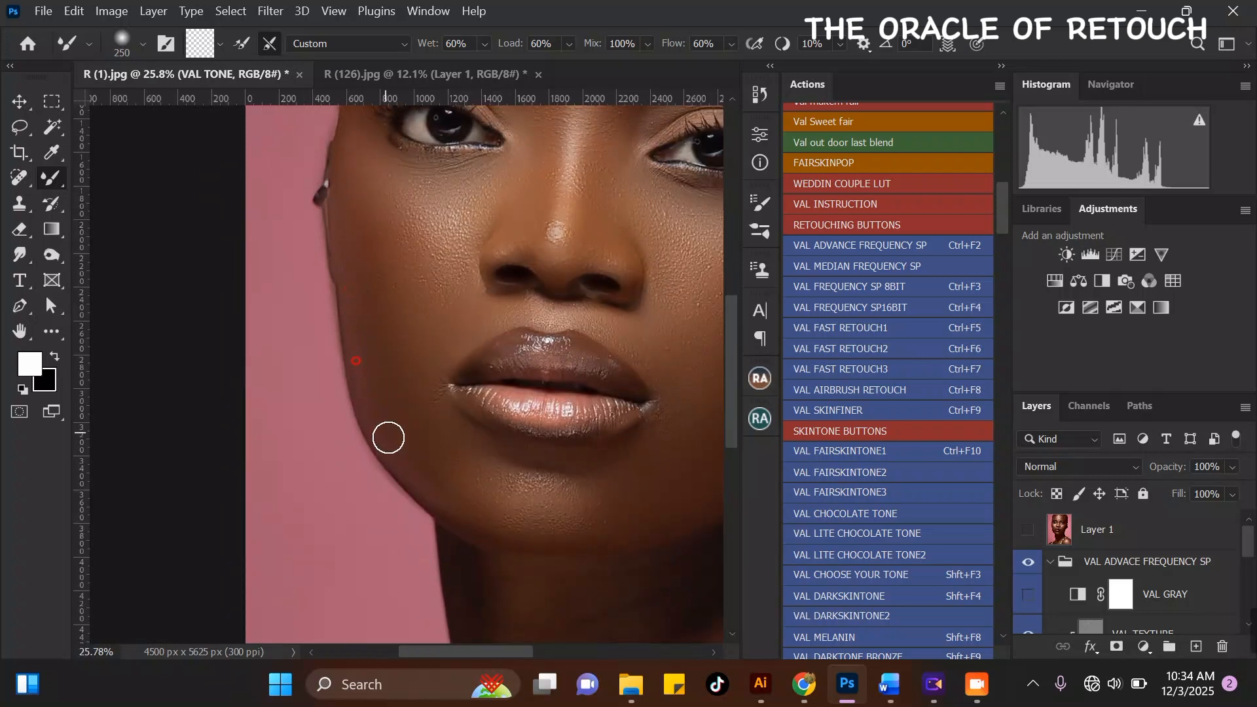
- Blend the front and left side of the neck below the chin with the Mixer Brush at 700 px
scroll(388, 438, down, 5)
key(bracketright)
key(bracketright)
key(bracketright)
key(bracketright)
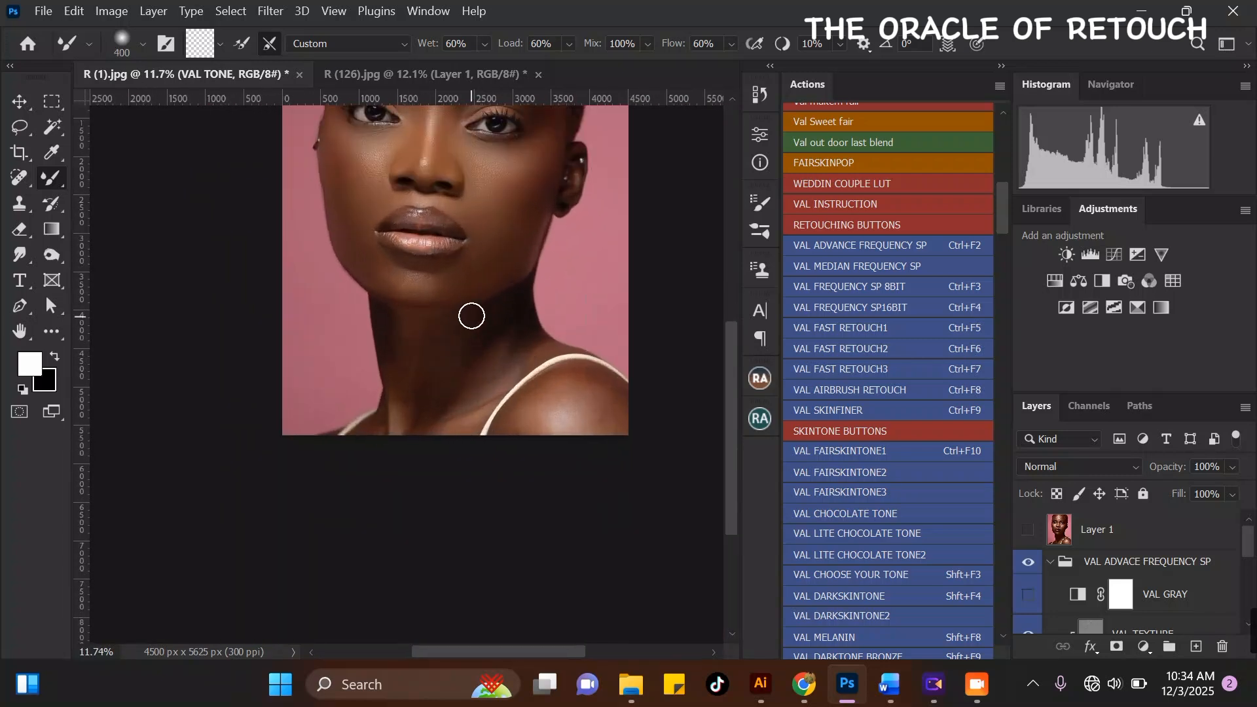
scroll(471, 316, up, 2)
key(bracketright)
key(bracketright)
key(bracketright)
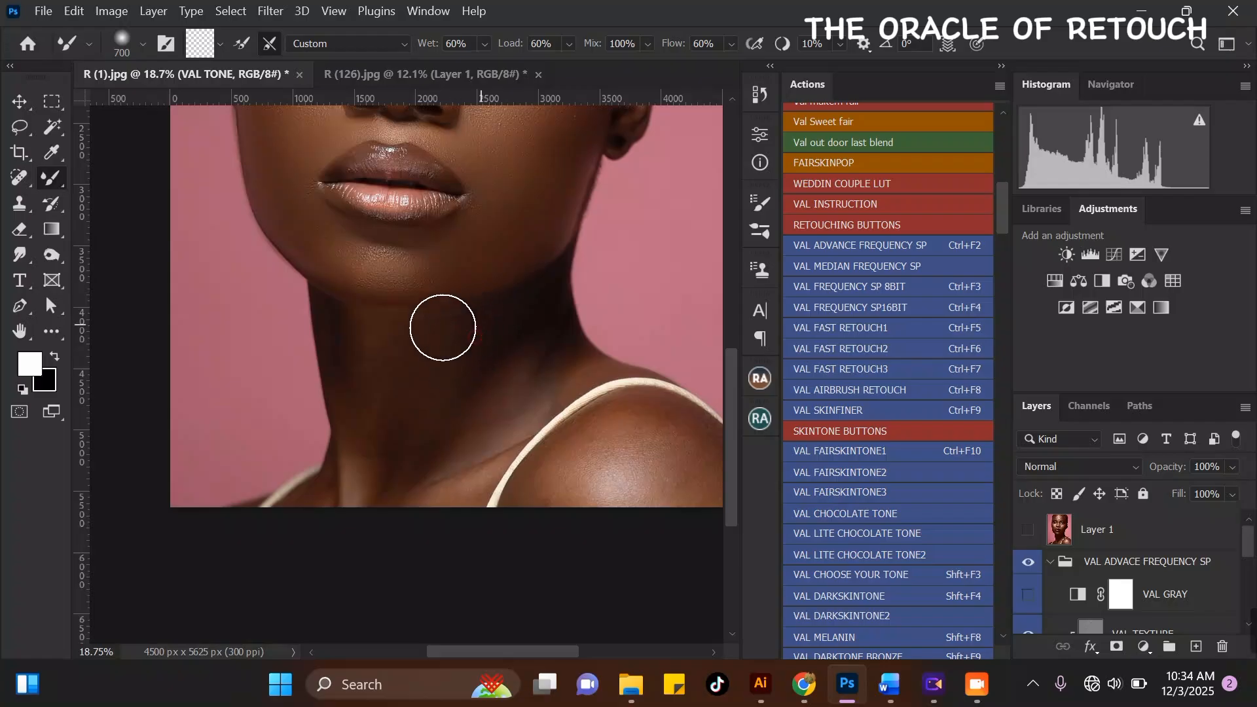
alt+click(356, 342)
drag(383, 368, 413, 302)
- Blend the right side of the neck toward the collarbone with the Mixer Brush at 600 to 700 px
scroll(406, 327, down, 2)
drag(476, 364, 495, 334)
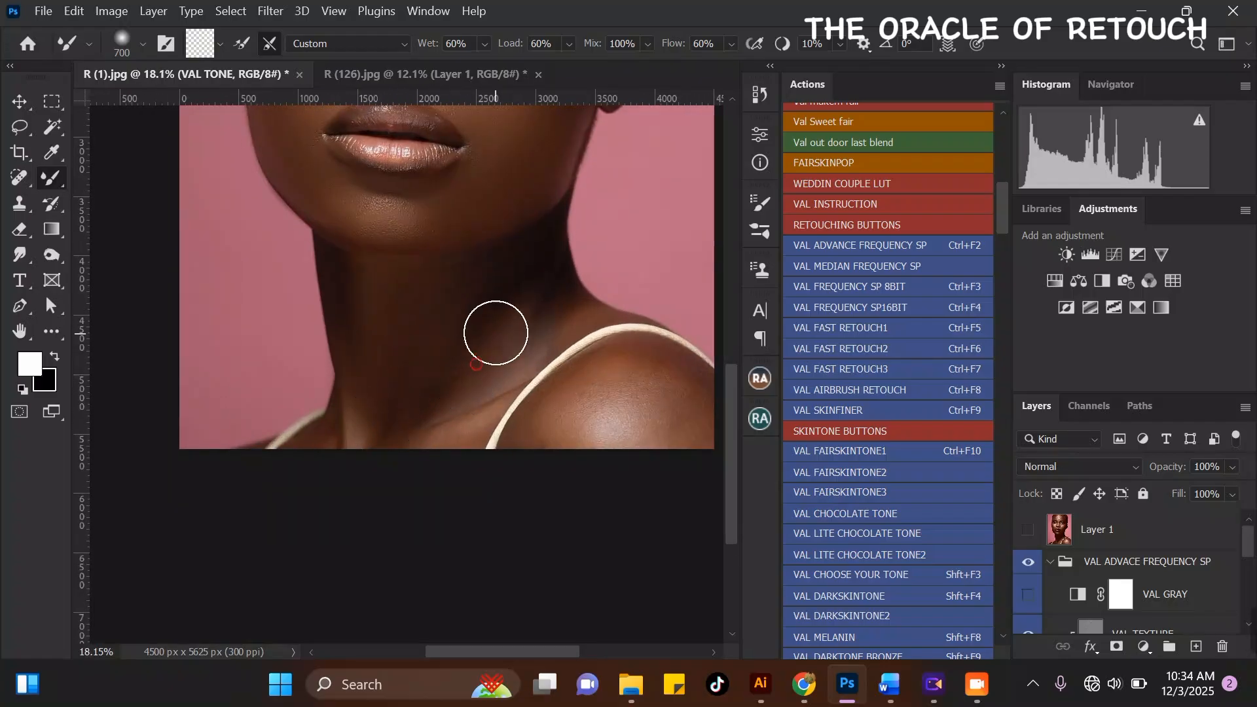
key(bracketleft)
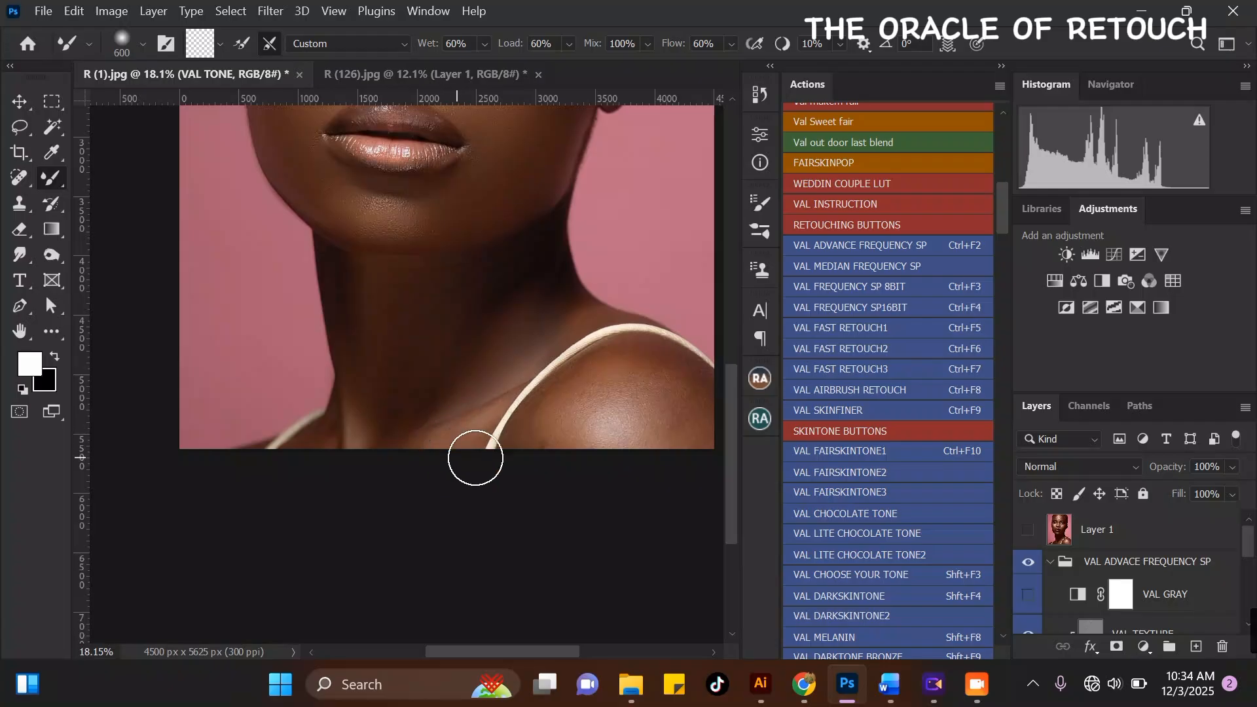
- Blend the right shoulder outside the strap with the Mixer Brush at 700 to 800 px
key(bracketright)
drag(649, 381, 554, 387)
scroll(511, 383, down, 3)
scroll(660, 401, up, 3)
mouse_move(661, 410)
mouse_down()
mouse_move(651, 378)
mouse_move(533, 429)
mouse_move(606, 443)
mouse_move(645, 391)
mouse_move(641, 428)
mouse_move(661, 394)
mouse_up()
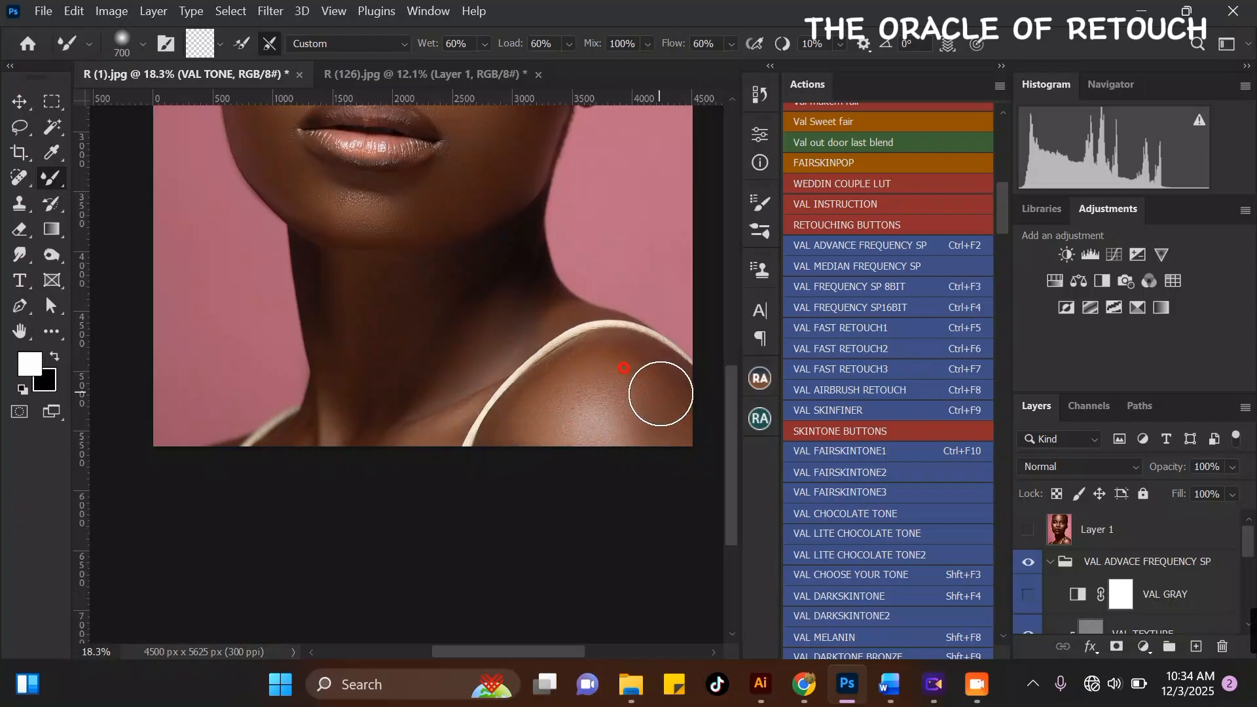
scroll(535, 443, down, 2)
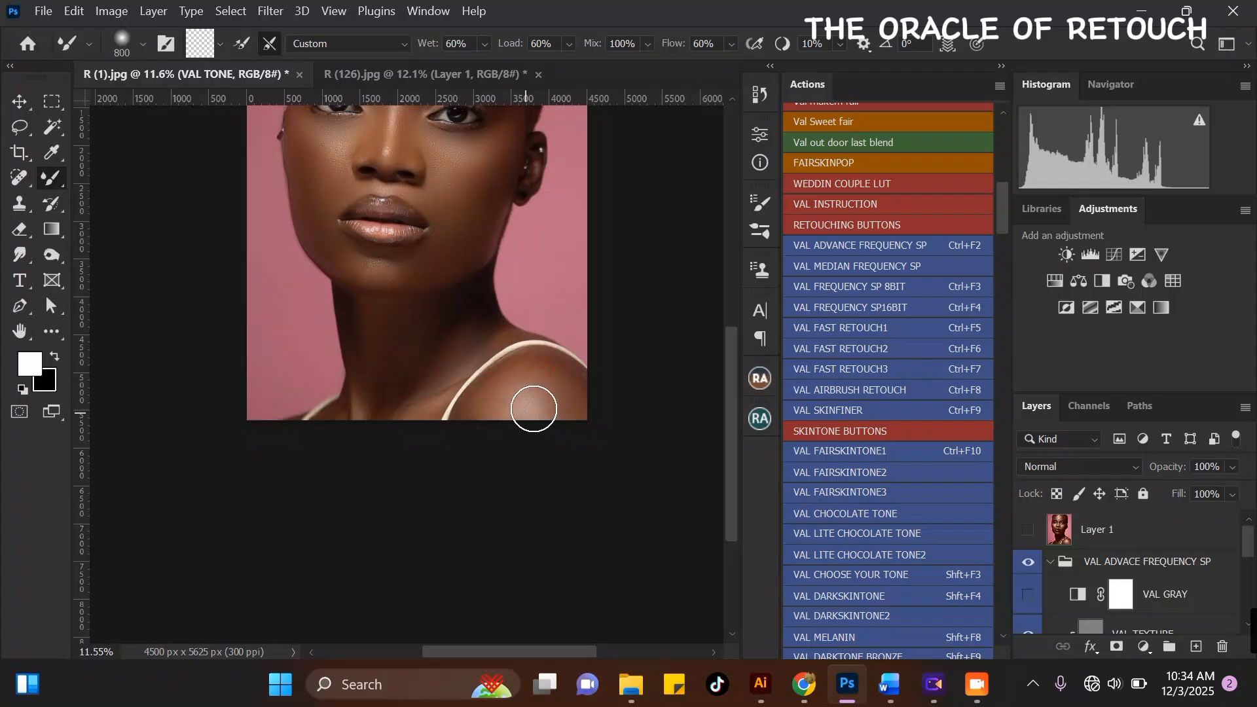
scroll(477, 210, down, 1)
- Blend the lower right cheek between the mouth and ear with the Mixer Brush at 700 px
scroll(469, 210, up, 4)
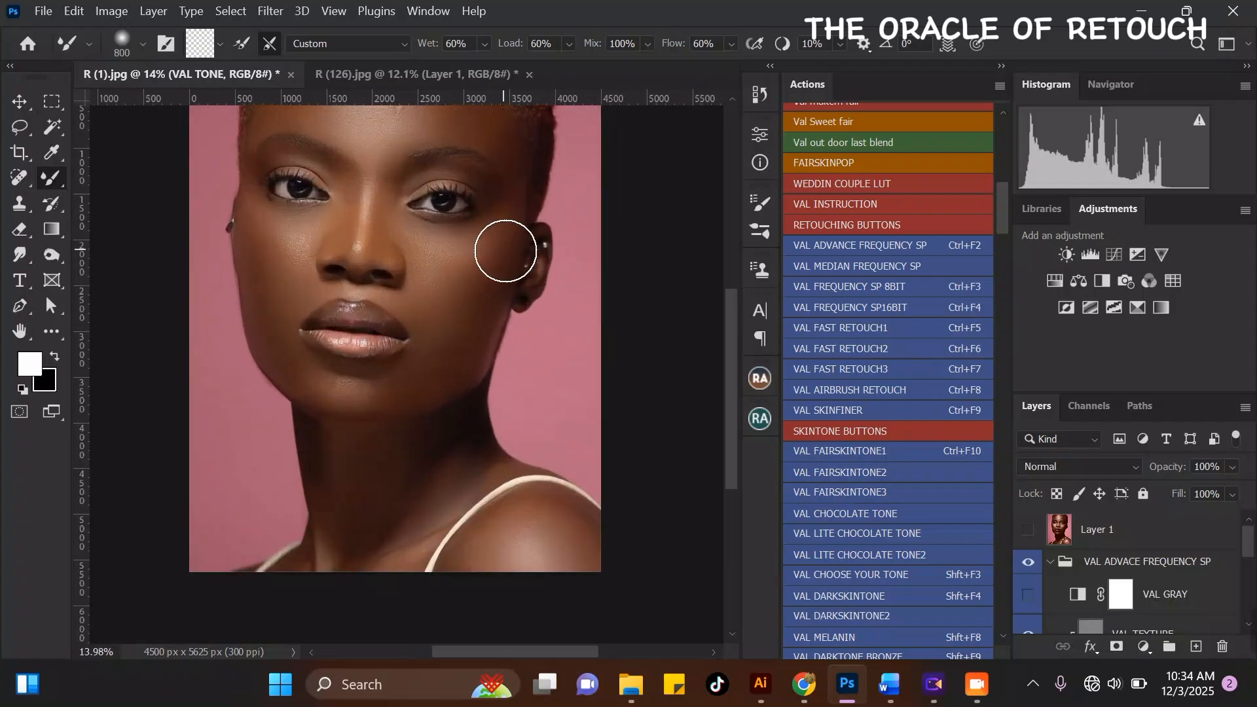
scroll(443, 343, up, 1)
key(bracketleft)
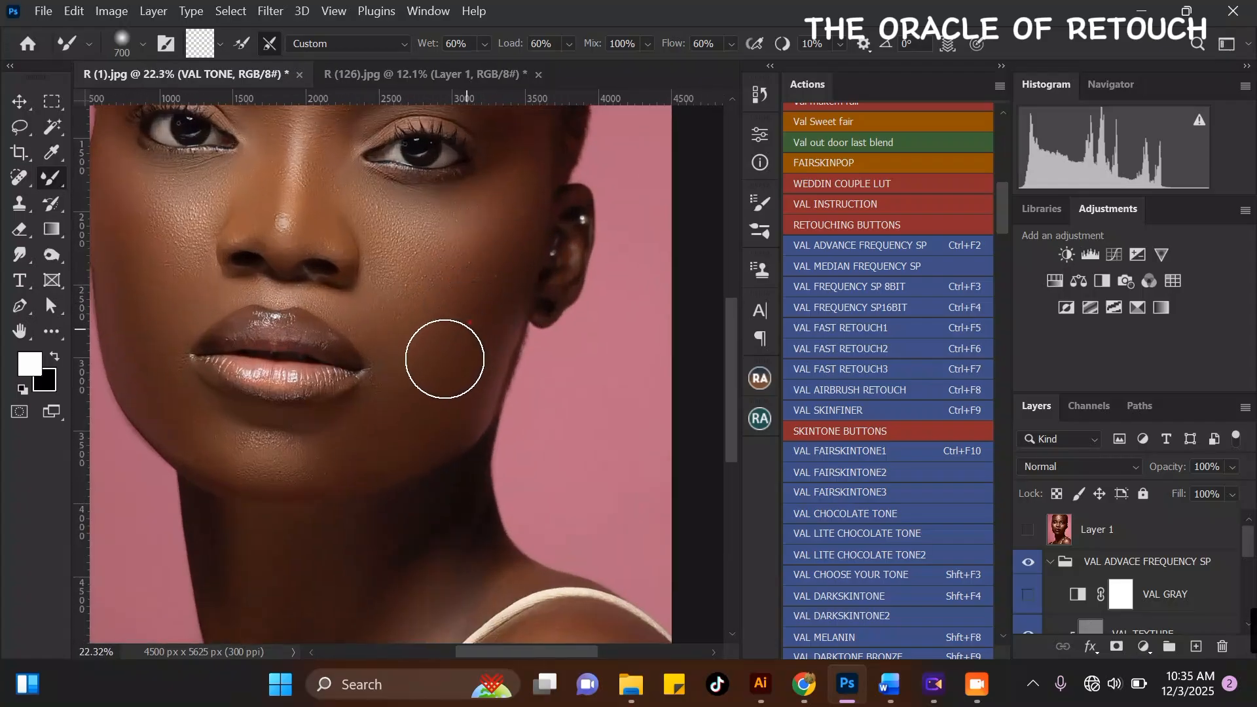
scroll(401, 197, down, 2)
- Blend the nose bridge and its left side with the Mixer Brush at 300 px
scroll(435, 275, up, 3)
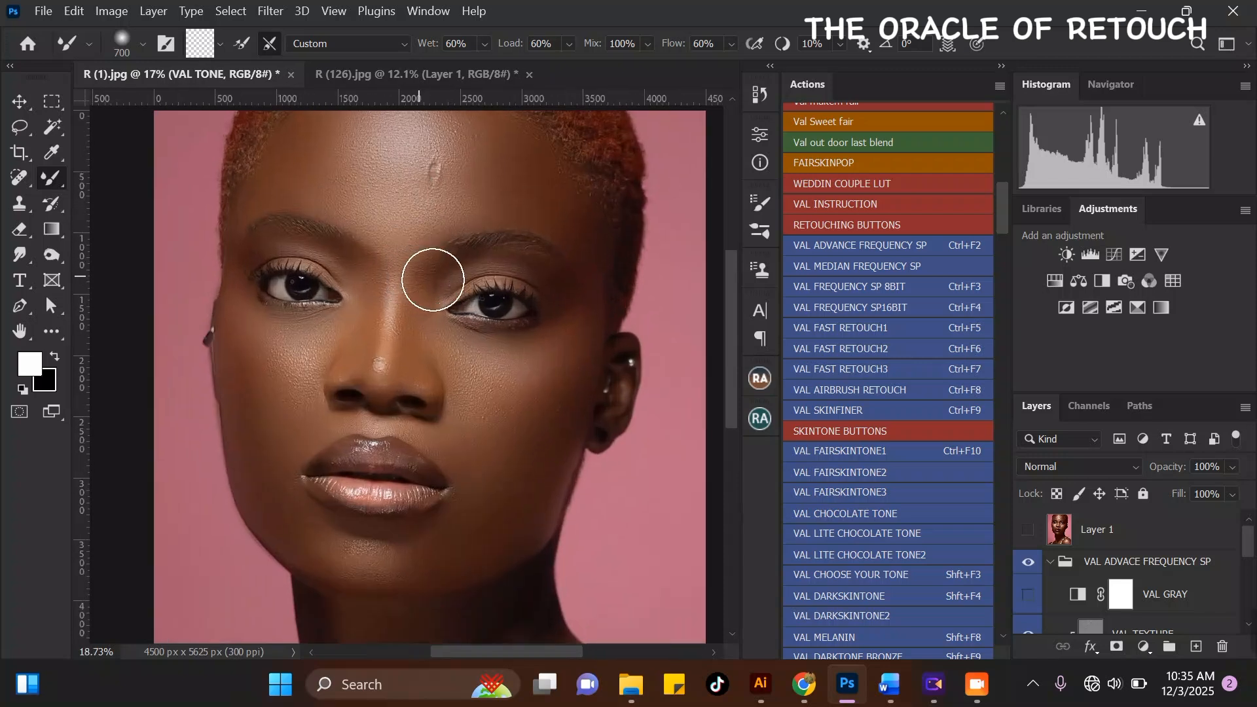
key(bracketleft)
key(bracketleft)
key(bracketleft)
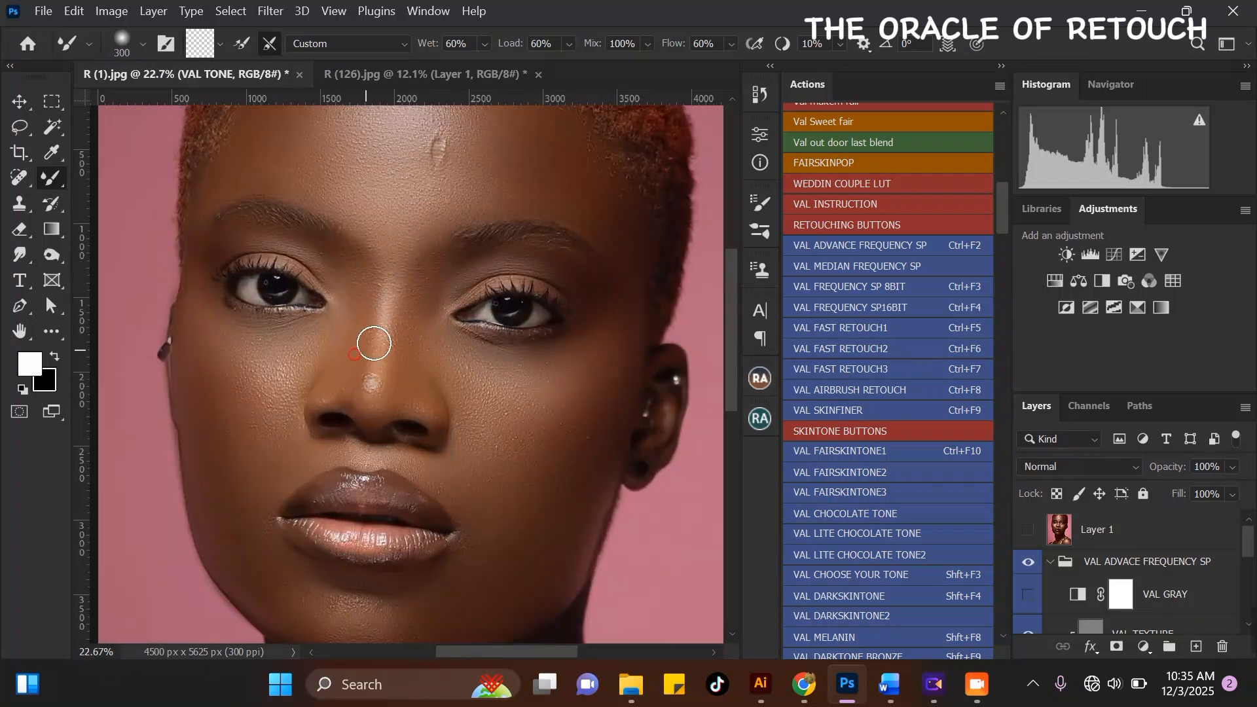
scroll(433, 323, down, 1)
scroll(511, 357, up, 1)
- Blend below the right eye's outer corner and down the right cheek with the Mixer Brush at 400 px
key(bracketright)
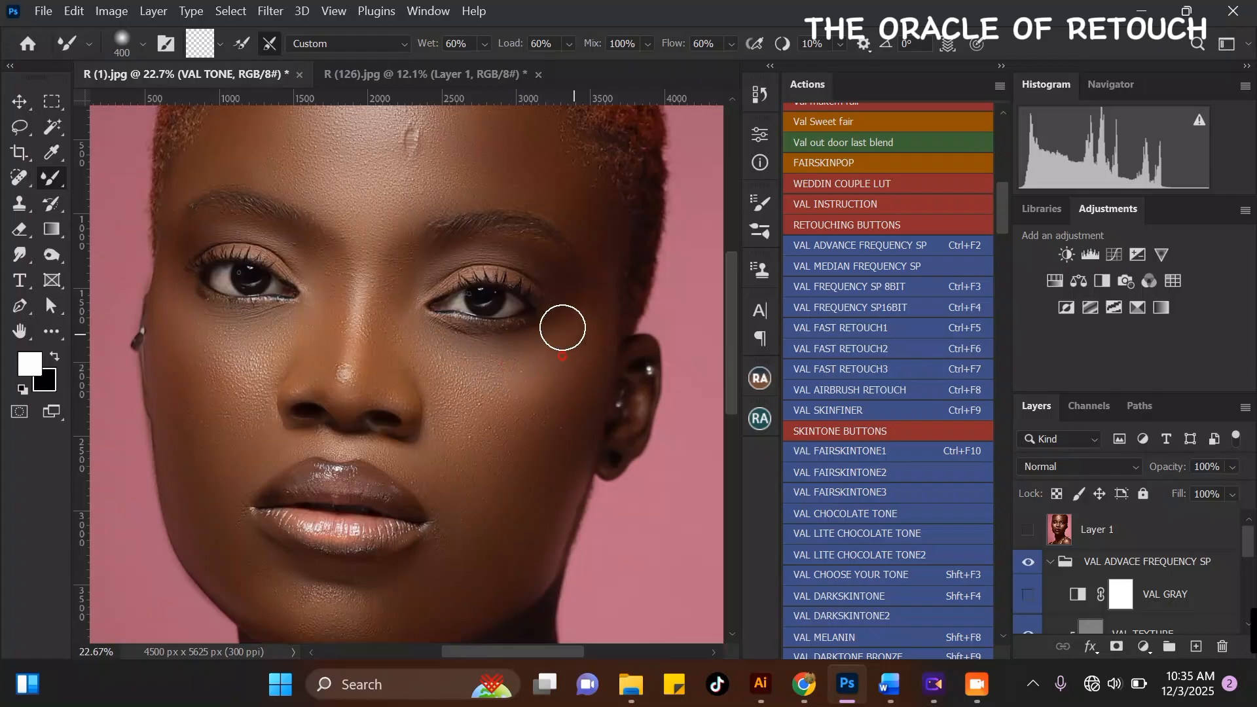
scroll(563, 327, down, 2)
scroll(449, 421, up, 2)
key(bracketright)
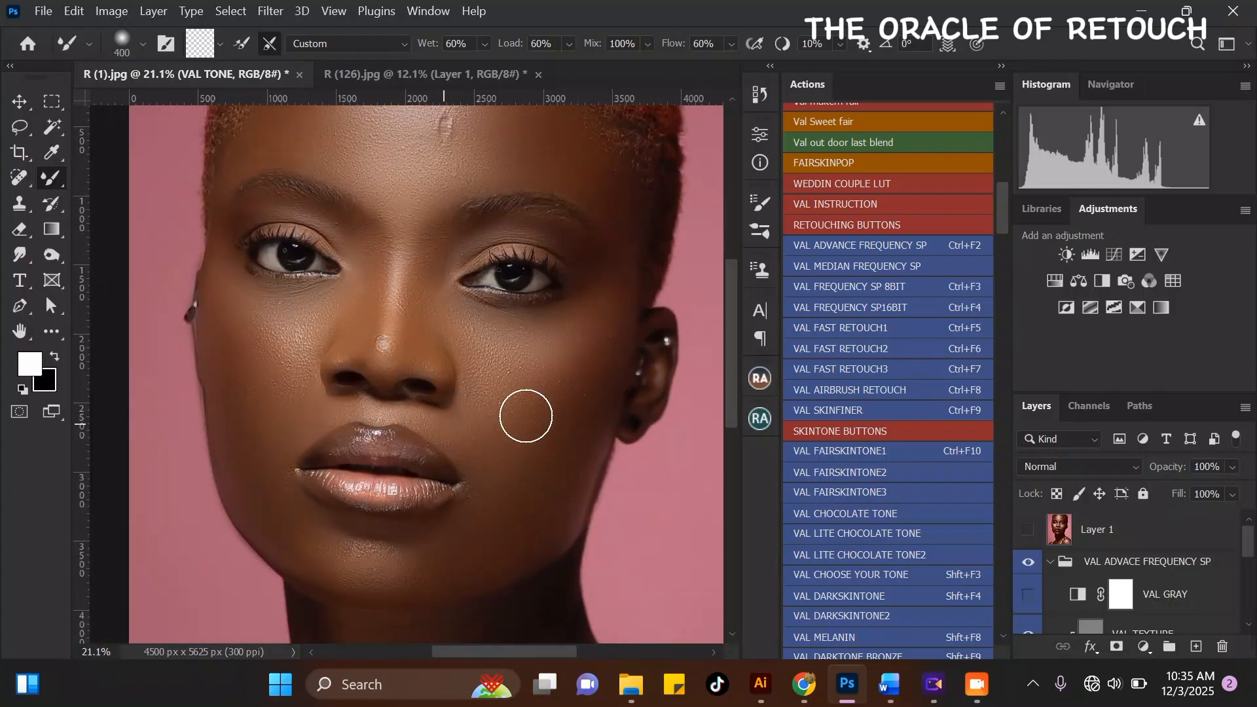
scroll(410, 219, down, 2)
scroll(471, 186, up, 2)
- Blend the area between the eyebrows and the middle of the forehead with the Mixer Brush at 600 px
key(bracketright)
key(bracketright)
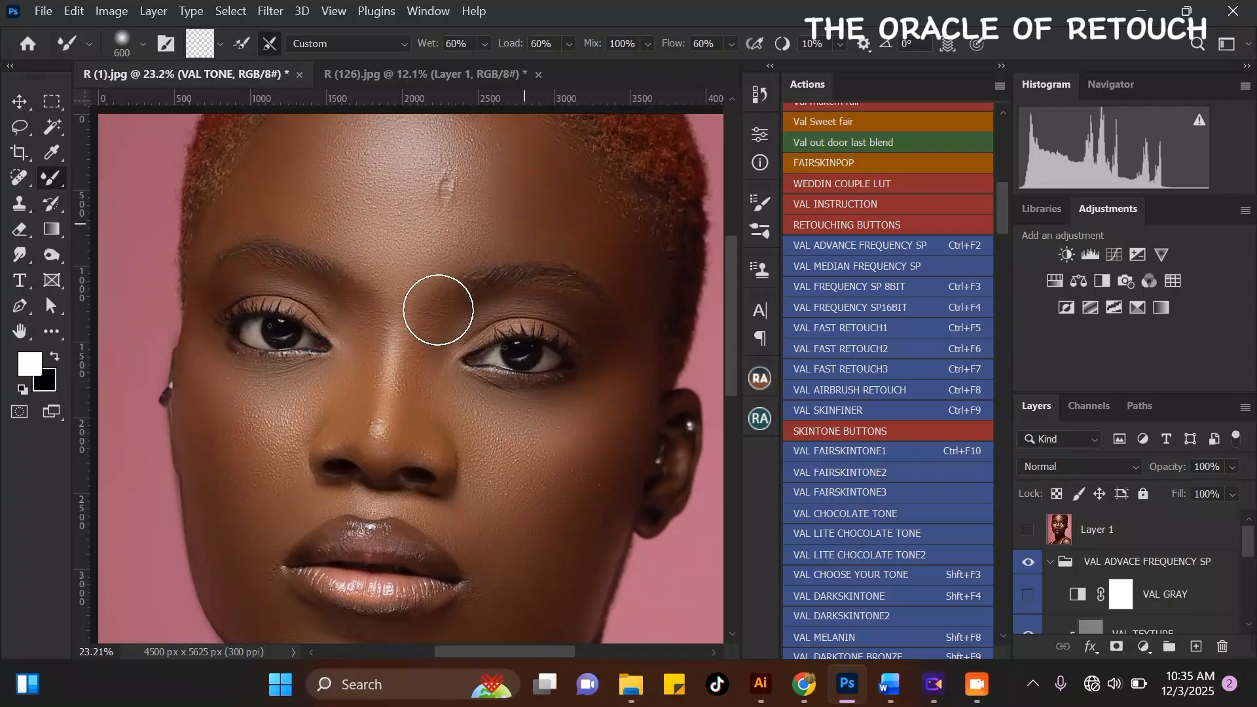
scroll(438, 310, down, 2)
scroll(406, 236, up, 3)
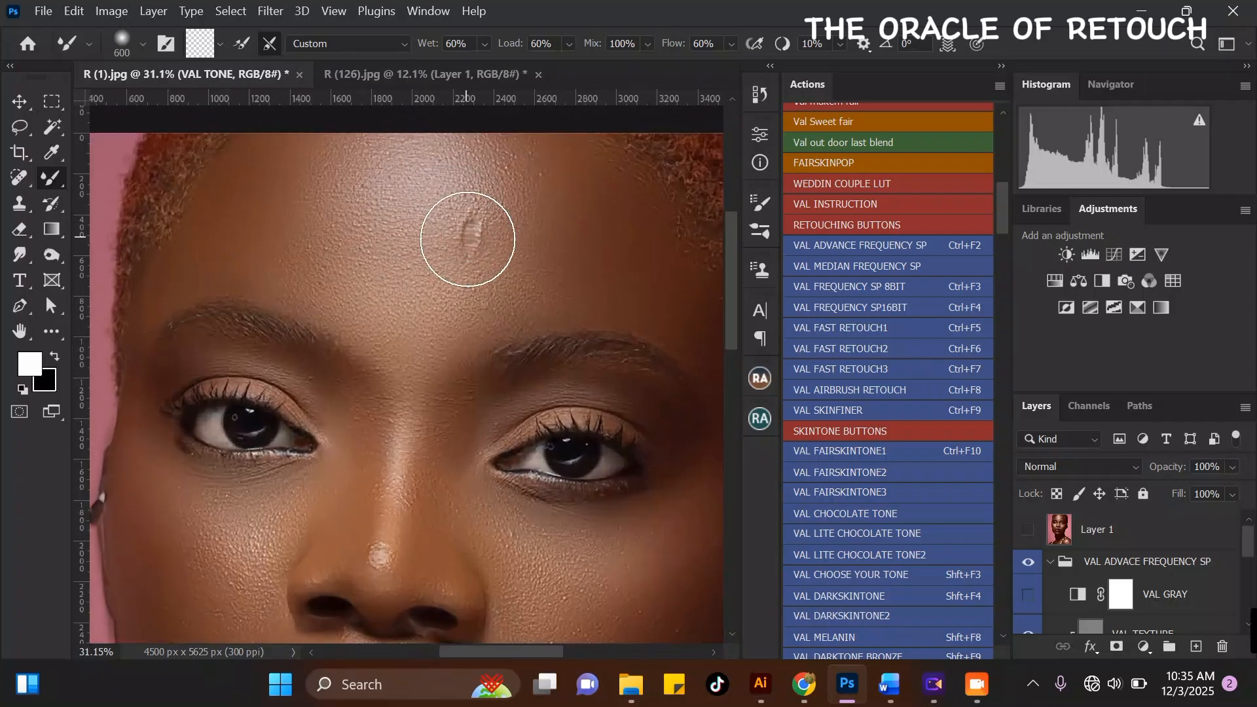
- Blend the left side of the forehead with the Mixer Brush at 500 px and below the left eyebrow's inner end at 400 px
scroll(468, 239, up, 1)
key(bracketleft)
key(bracketleft)
key(bracketleft)
key(bracketleft)
scroll(462, 240, down, 1)
key(bracketright)
key(bracketright)
key(bracketright)
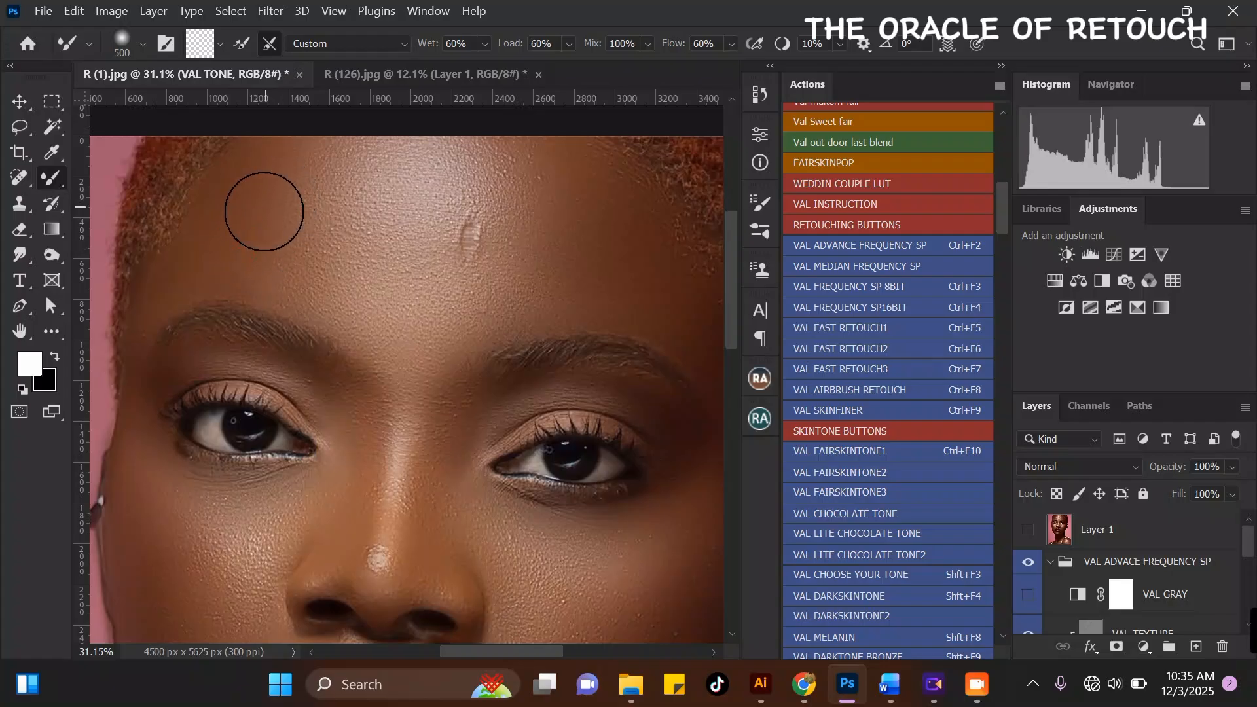
key(bracketleft)
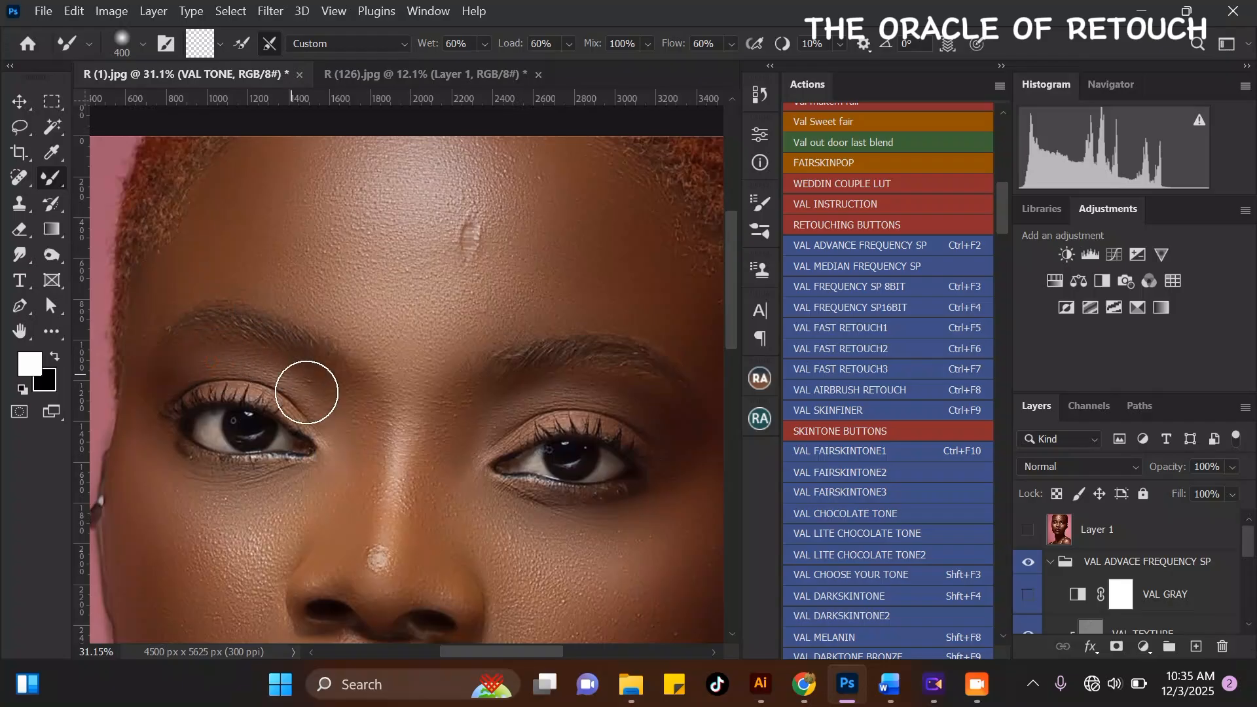
- Blend the skin tones around the inner eyelid and between the eyebrows on the VAL TONE layer with the Mixer Brush at 400 px
scroll(328, 361, down, 1)
key(bracketright)
key(bracketleft)
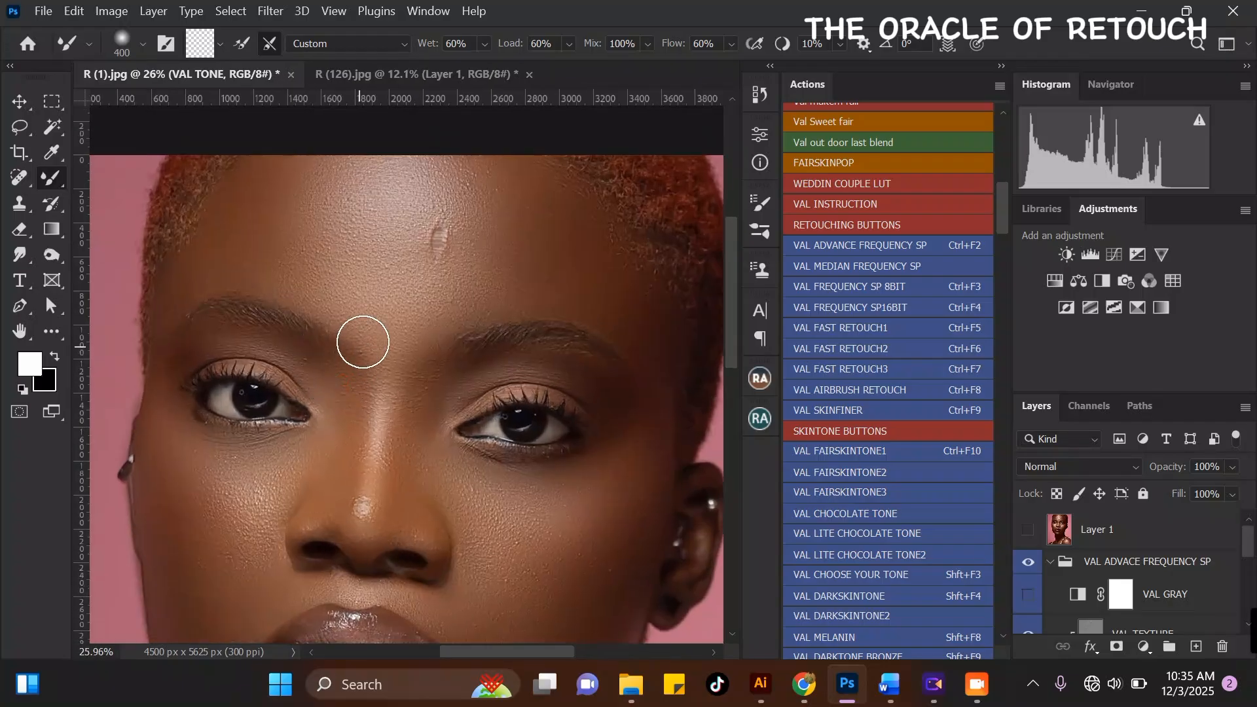
scroll(385, 203, down, 2)
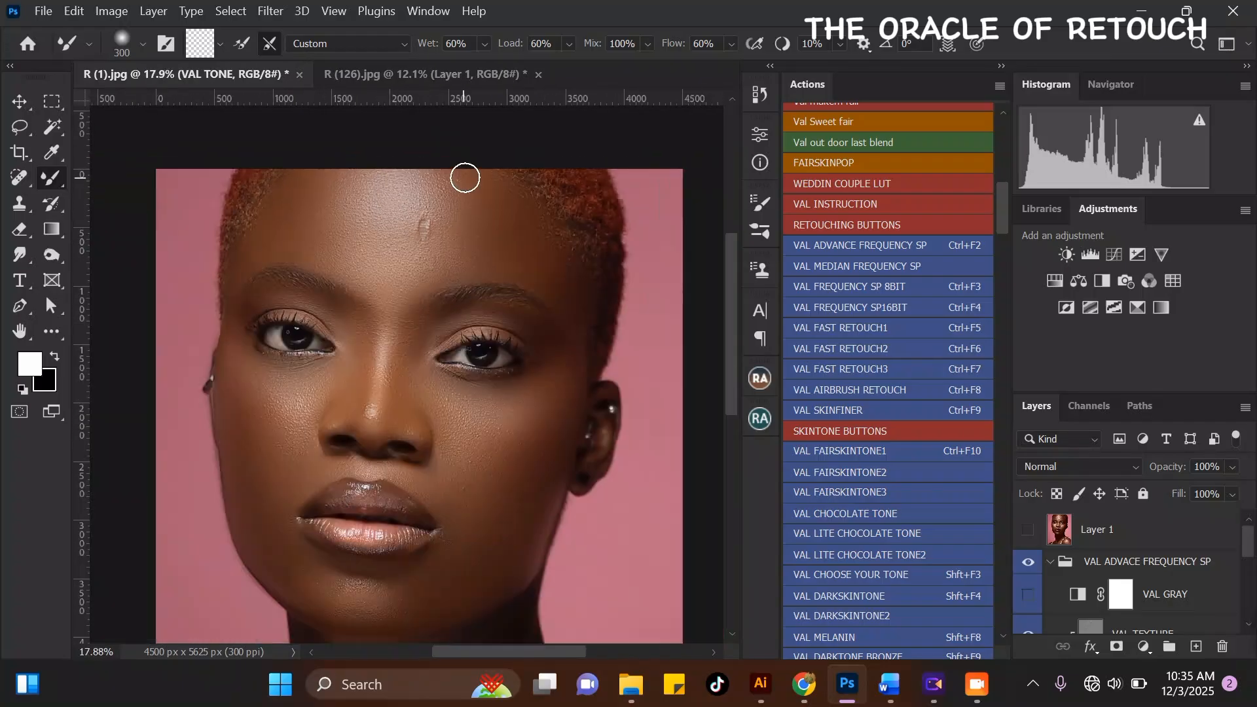
- Smooth the tonal transitions across the forehead with the Mixer Brush enlarged to 600 px
scroll(463, 177, up, 2)
key(bracketright)
scroll(332, 218, down, 2)
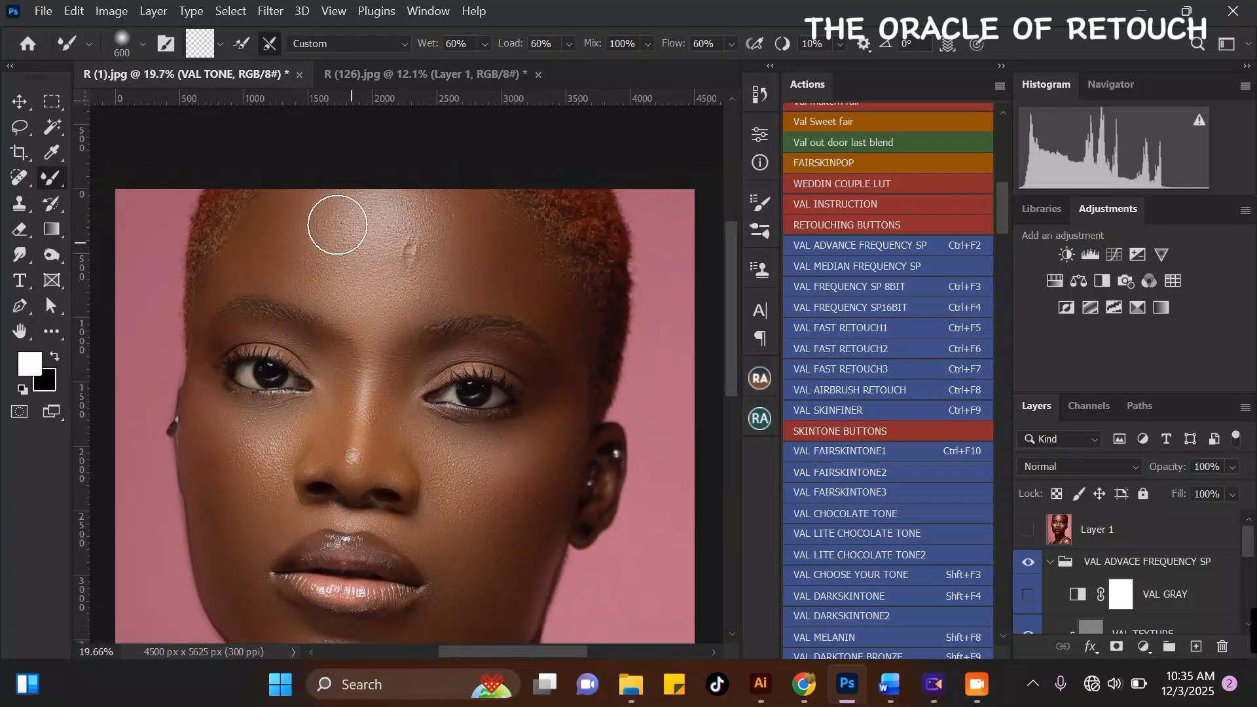
scroll(286, 240, up, 2)
key(bracketright)
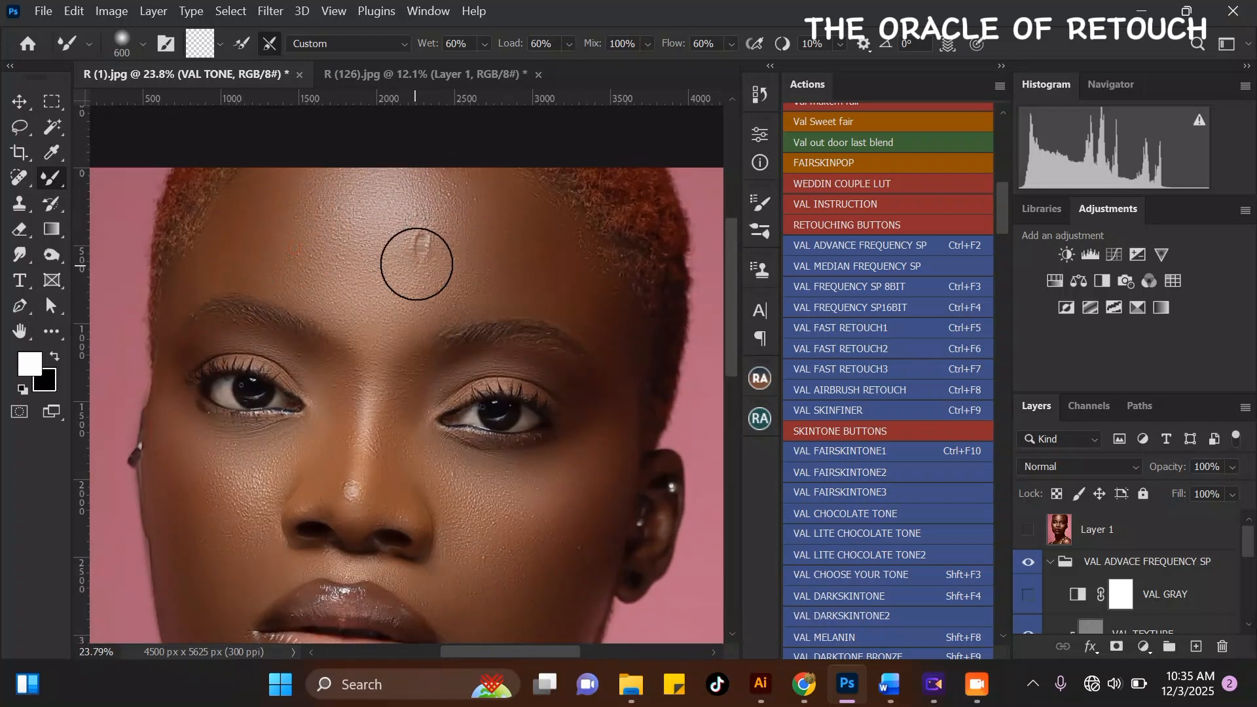
- Blend the under-eye area and cheek on the left side of the face with the Mixer Brush at 400 px
scroll(376, 206, down, 2)
scroll(348, 457, up, 4)
key(bracketleft)
key(bracketleft)
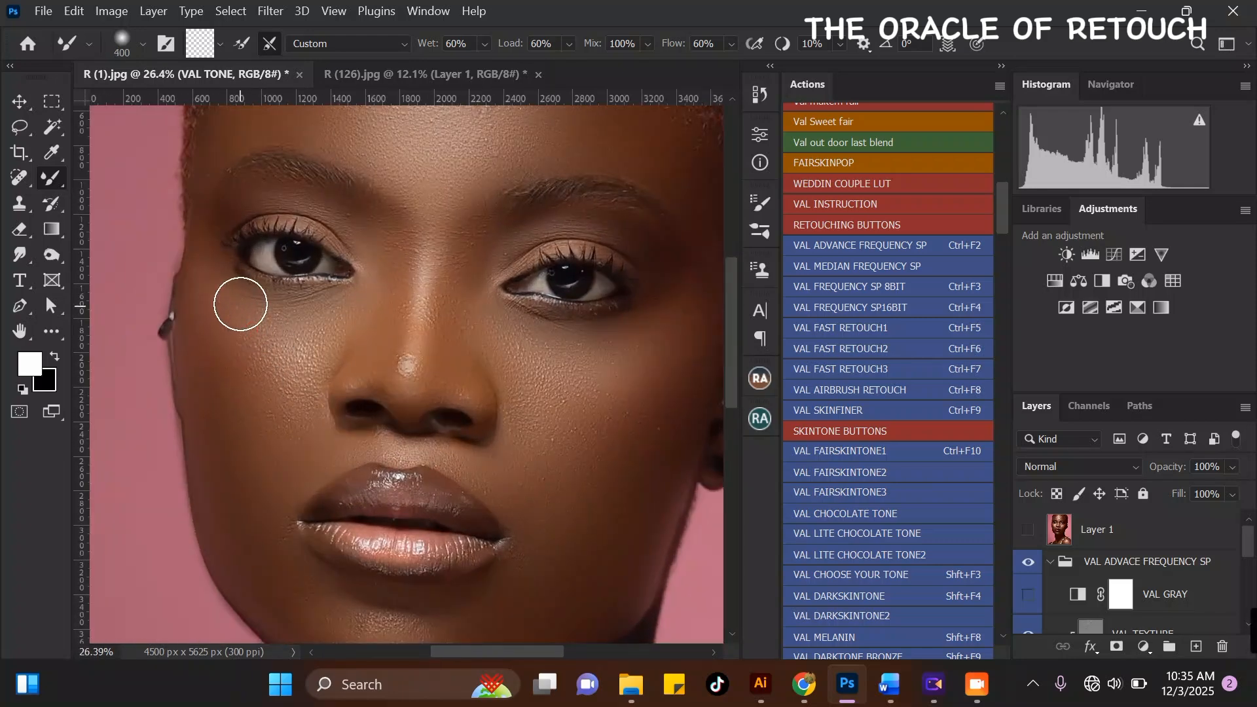
scroll(245, 334, down, 3)
scroll(245, 382, up, 2)
key(bracketleft)
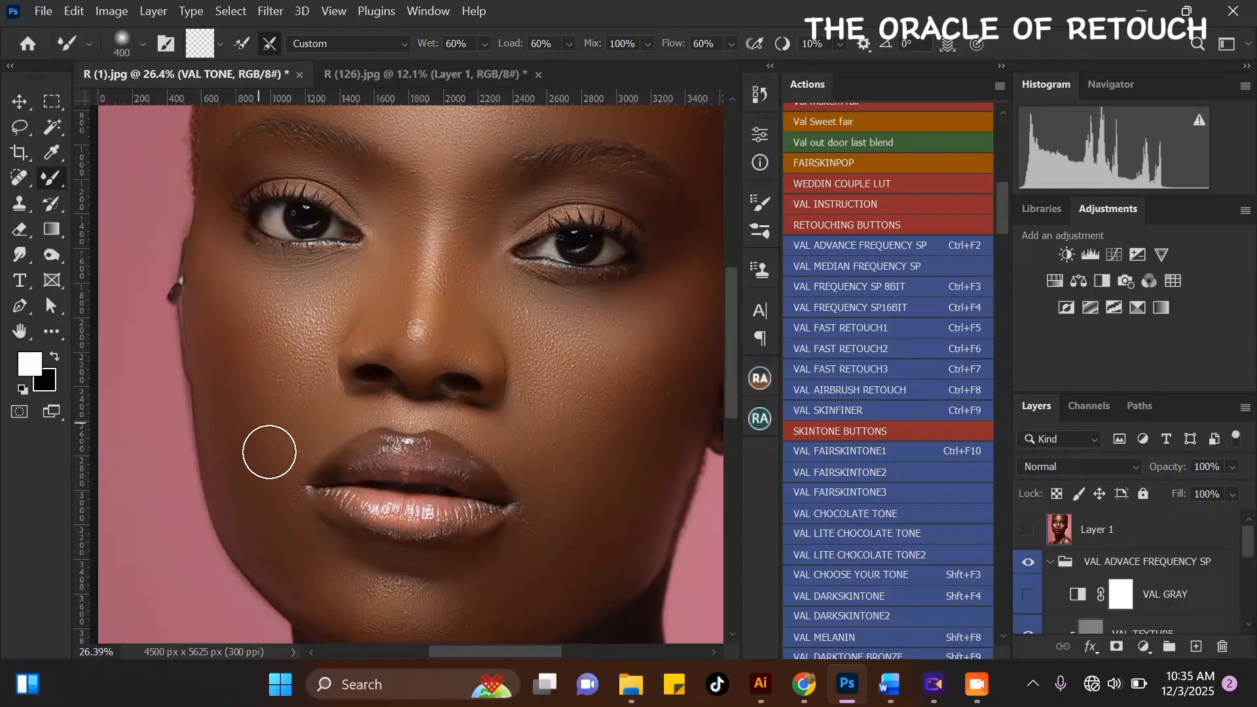
- Even out the lower cheek and jaw on the right side of the face with the Mixer Brush at 600 px
scroll(391, 281, down, 3)
key(bracketright)
key(bracketright)
scroll(549, 393, up, 3)
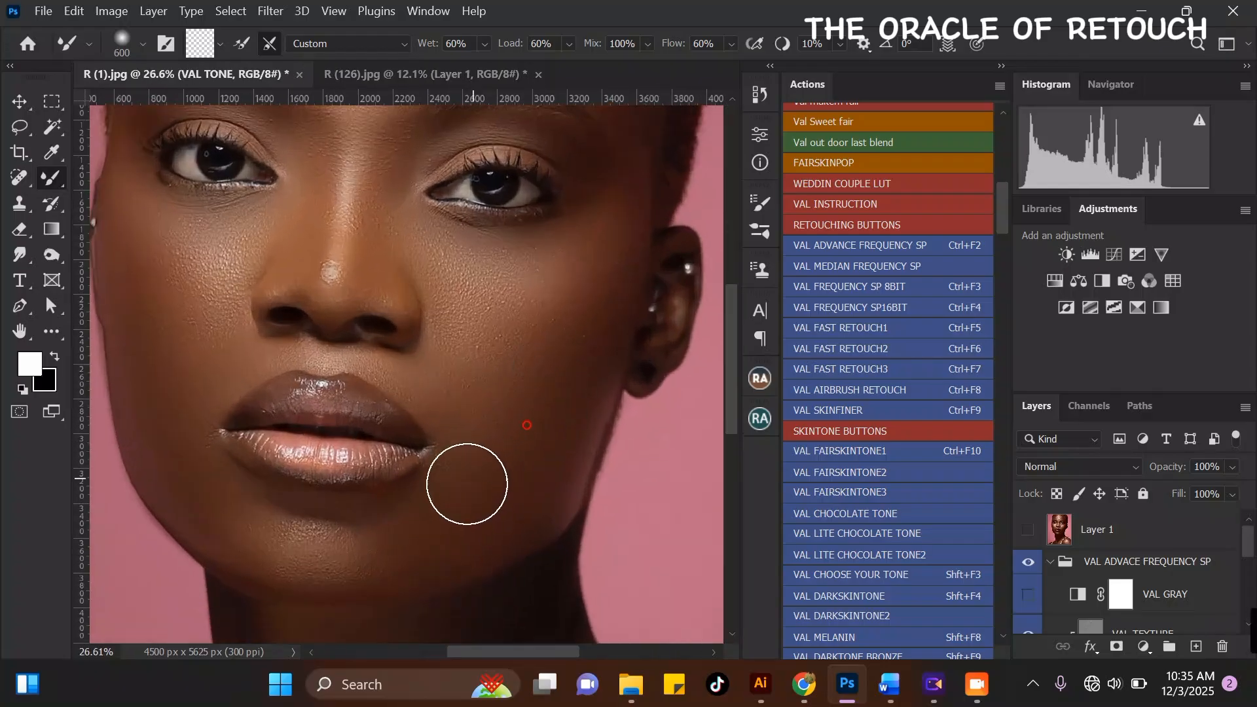
scroll(515, 262, down, 3)
scroll(487, 446, up, 1)
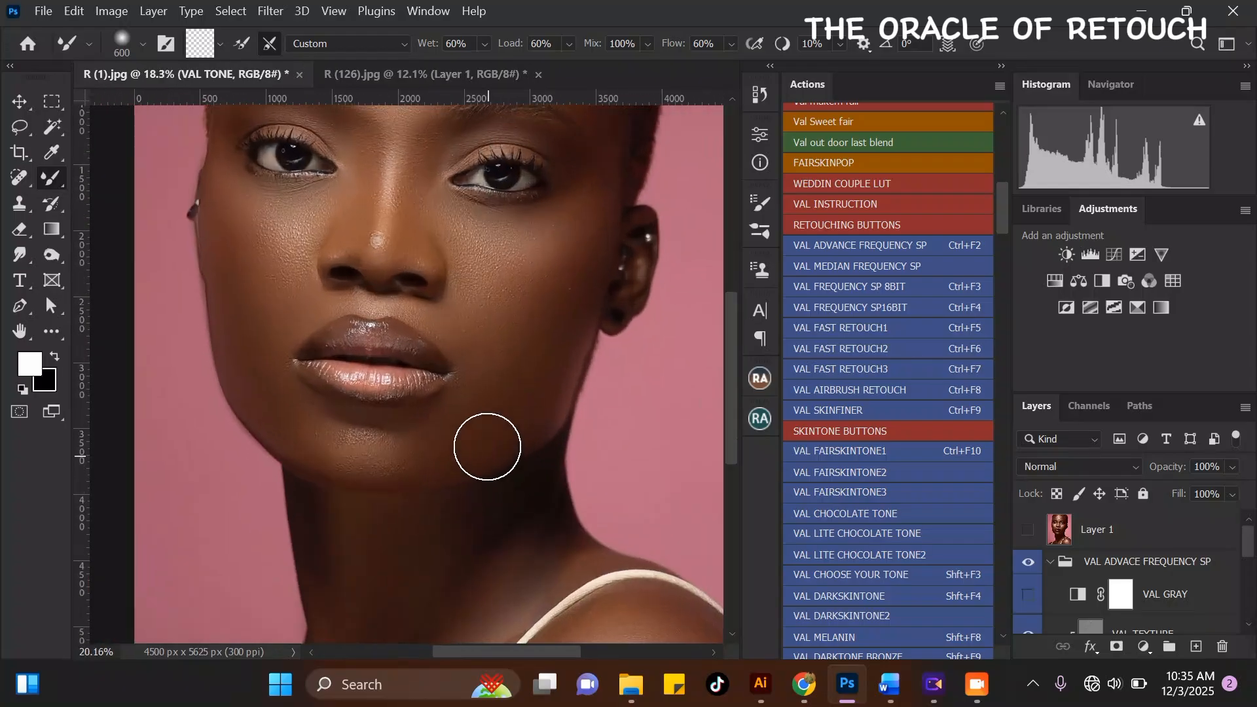
- Smooth the chin area below the lips with the Mixer Brush at 500 px
scroll(487, 447, up, 2)
key(bracketleft)
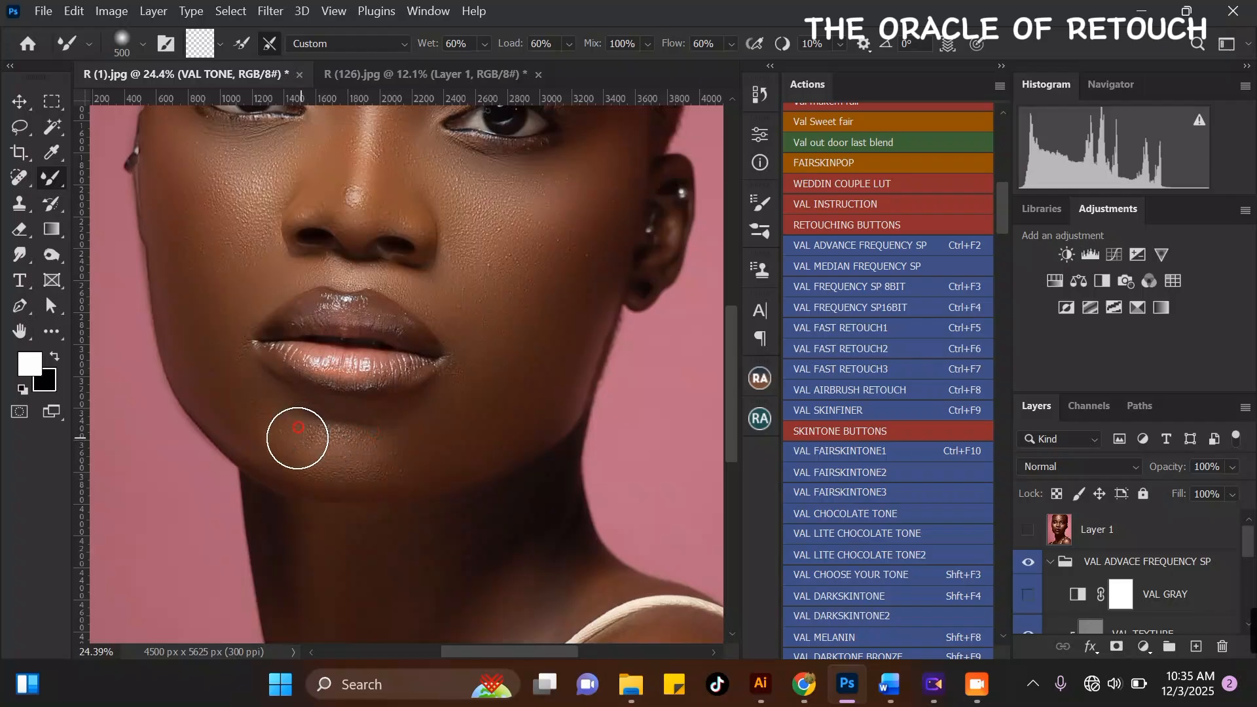
scroll(402, 441, down, 3)
scroll(297, 288, up, 2)
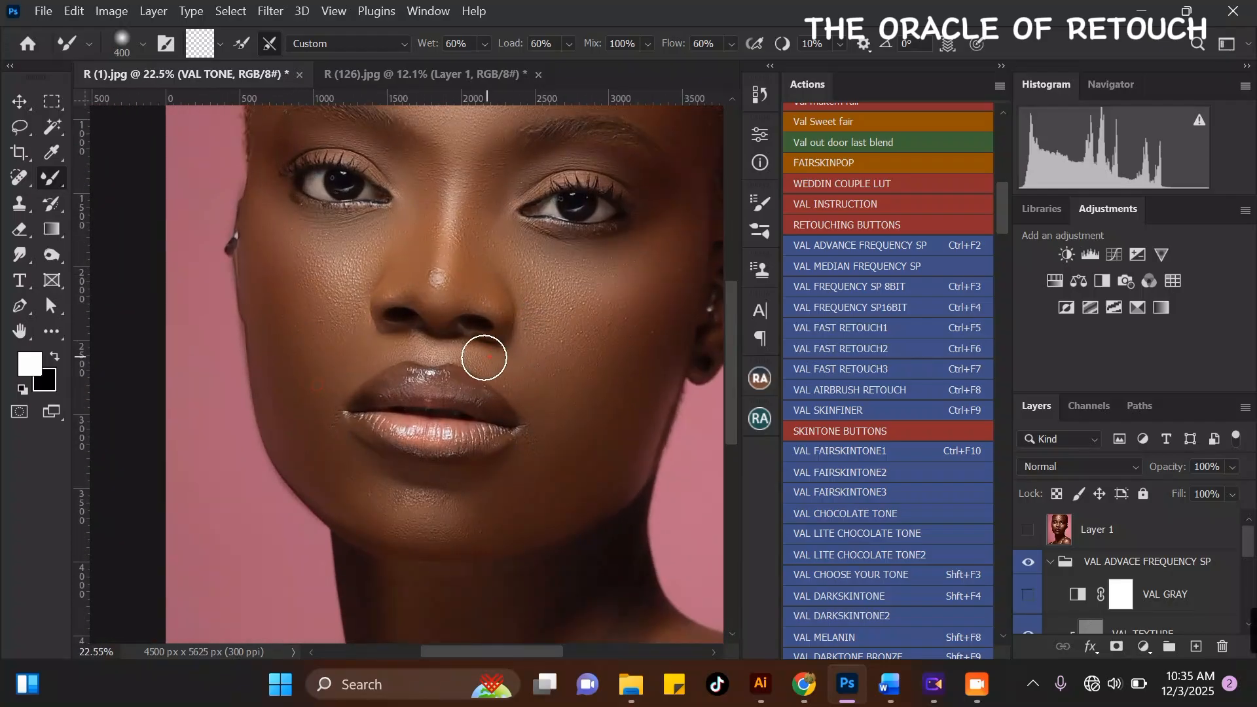
- Blend the skin between the nose and upper lip with a smaller Mixer Brush
scroll(474, 335, up, 2)
key(bracketleft)
key(bracketleft)
key(bracketright)
scroll(412, 392, down, 5)
key(bracketright)
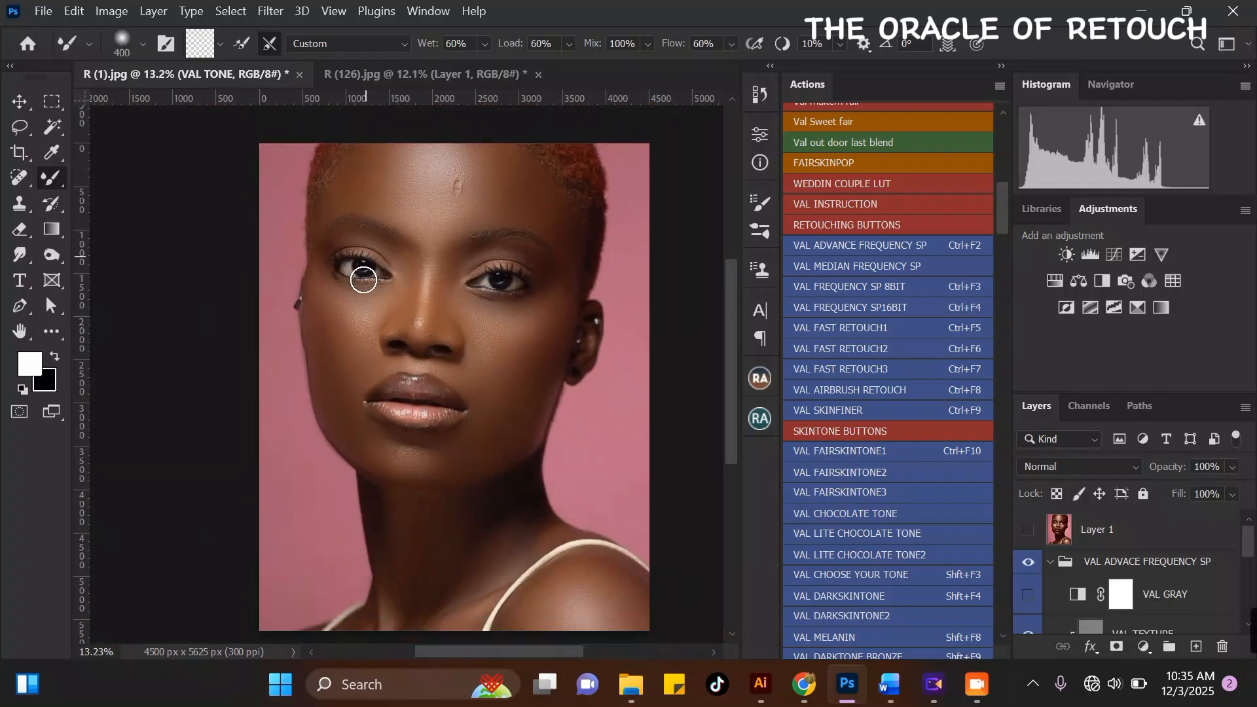
- Refine the tones beside the nose and mouth on the left side of the face, starting with a 300 px Mixer Brush
scroll(361, 308, up, 3)
key(bracketright)
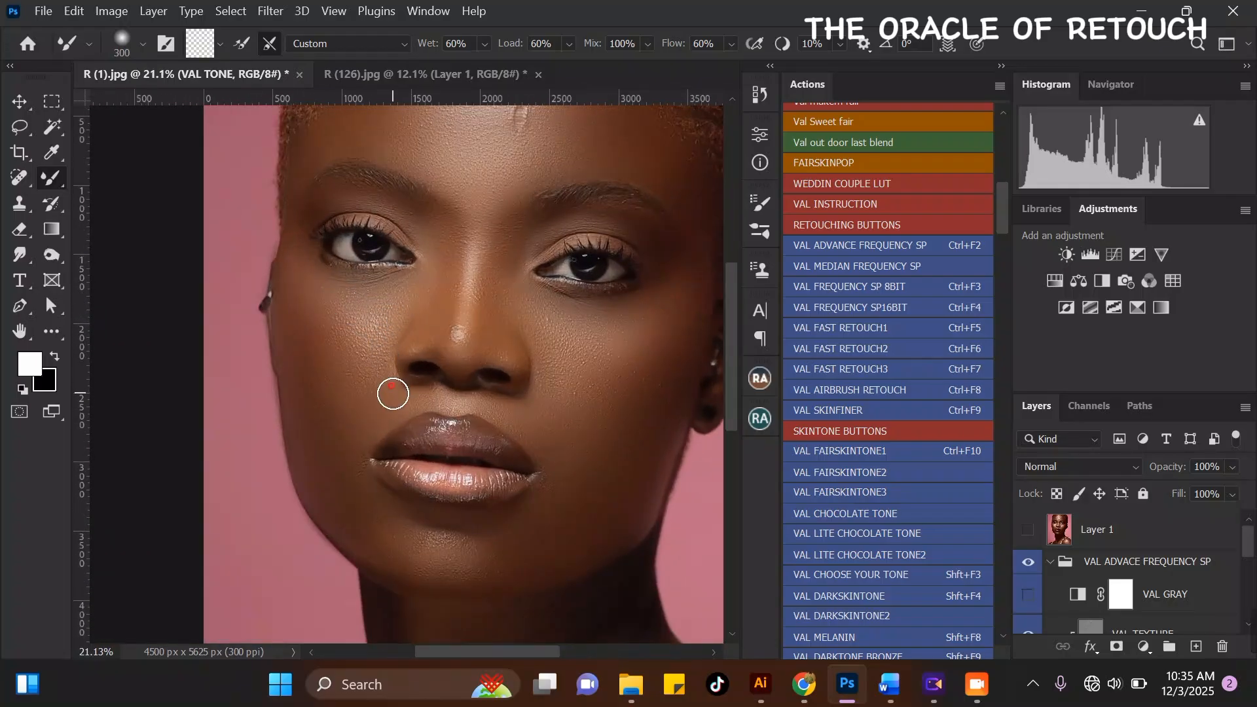
scroll(420, 380, down, 2)
key(bracketright)
key(bracketright)
key(bracketright)
scroll(596, 323, up, 2)
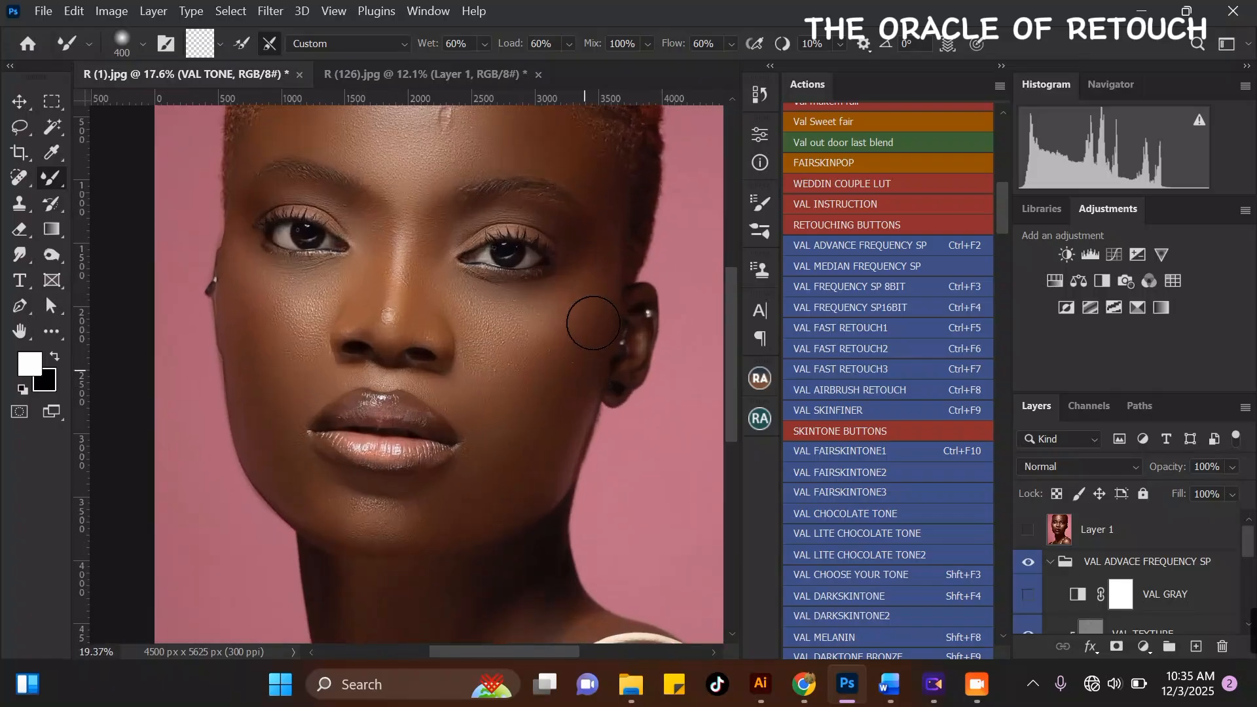
- Blend the forehead and the area between the eyebrows again with the Mixer Brush at 400 to 600 px
scroll(573, 298, down, 2)
key(bracketleft)
key(bracketleft)
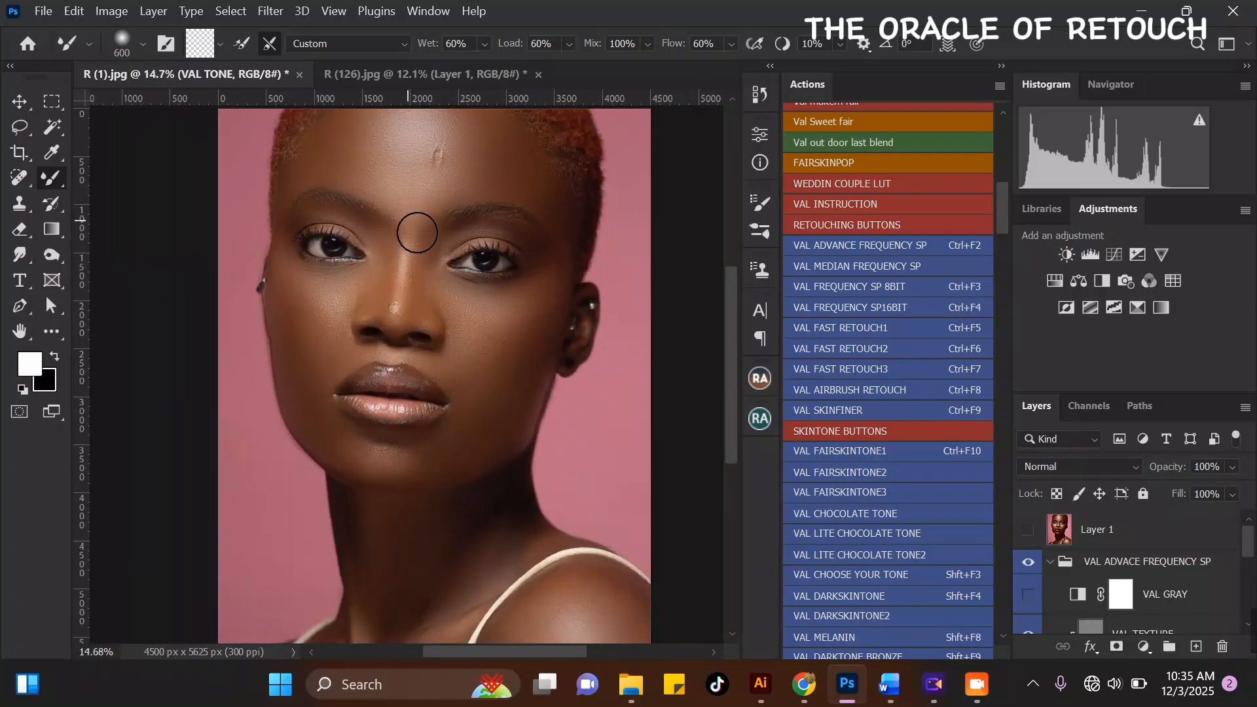
scroll(424, 270, up, 2)
scroll(432, 267, down, 2)
scroll(404, 228, up, 2)
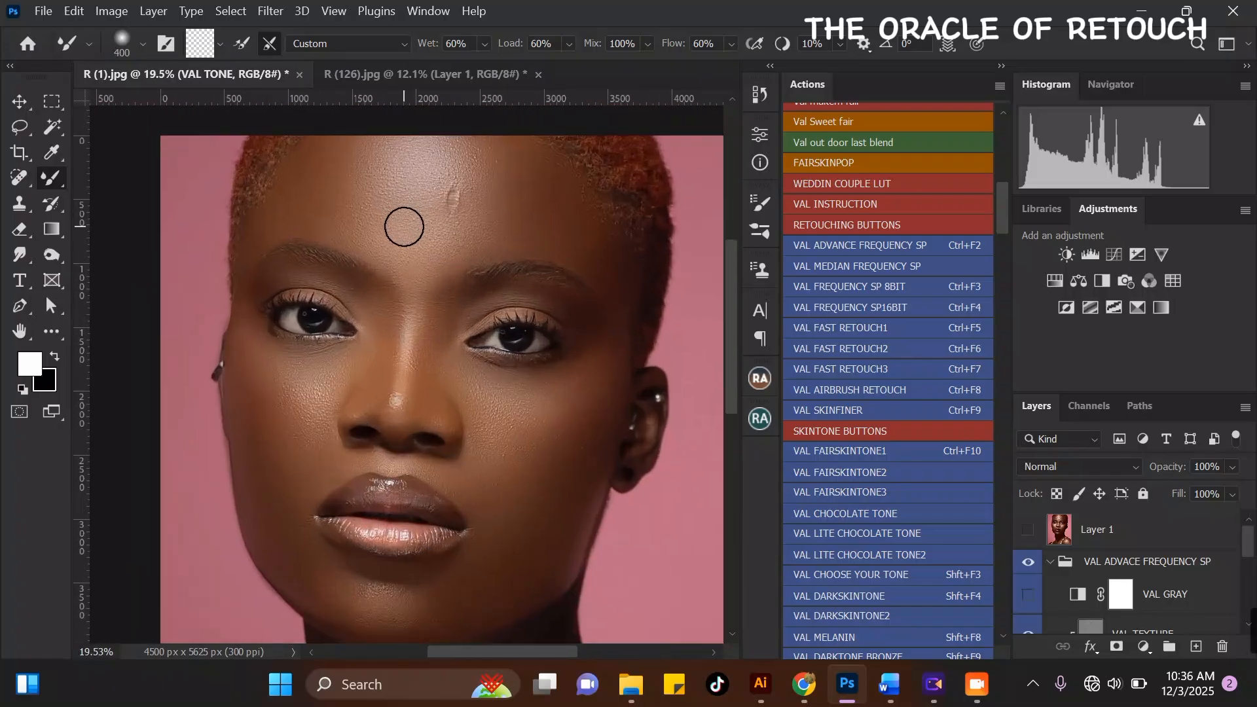
key(bracketright)
key(bracketright)
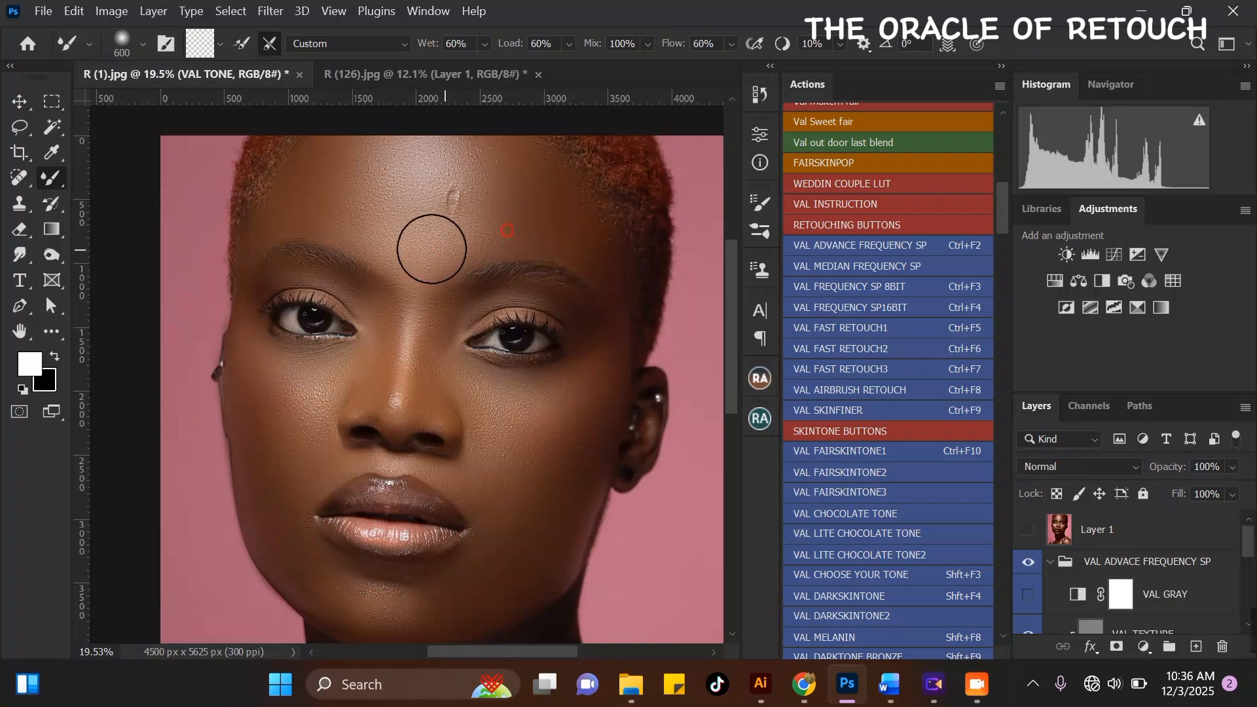
scroll(435, 256, down, 2)
key([)
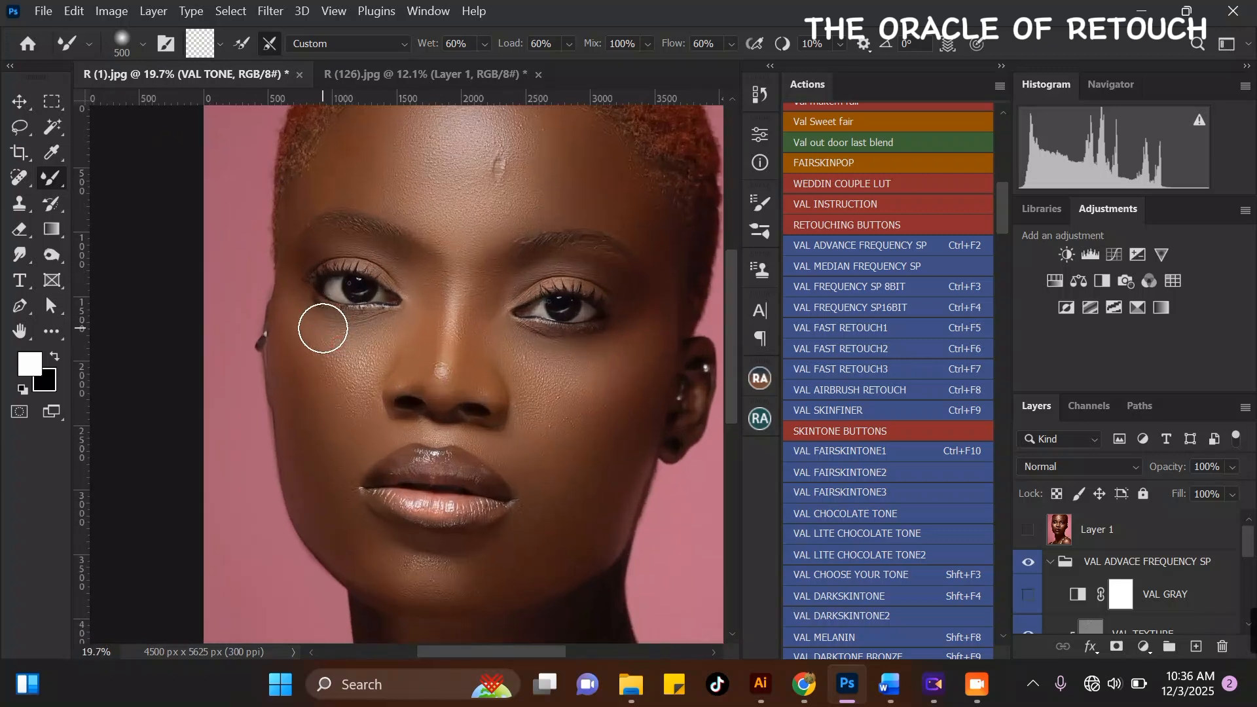
- Smooth the outer cheeks on both sides of the face with the Mixer Brush at 500 px
scroll(427, 320, down, 3)
scroll(352, 322, up, 3)
key(])
scroll(454, 247, down, 3)
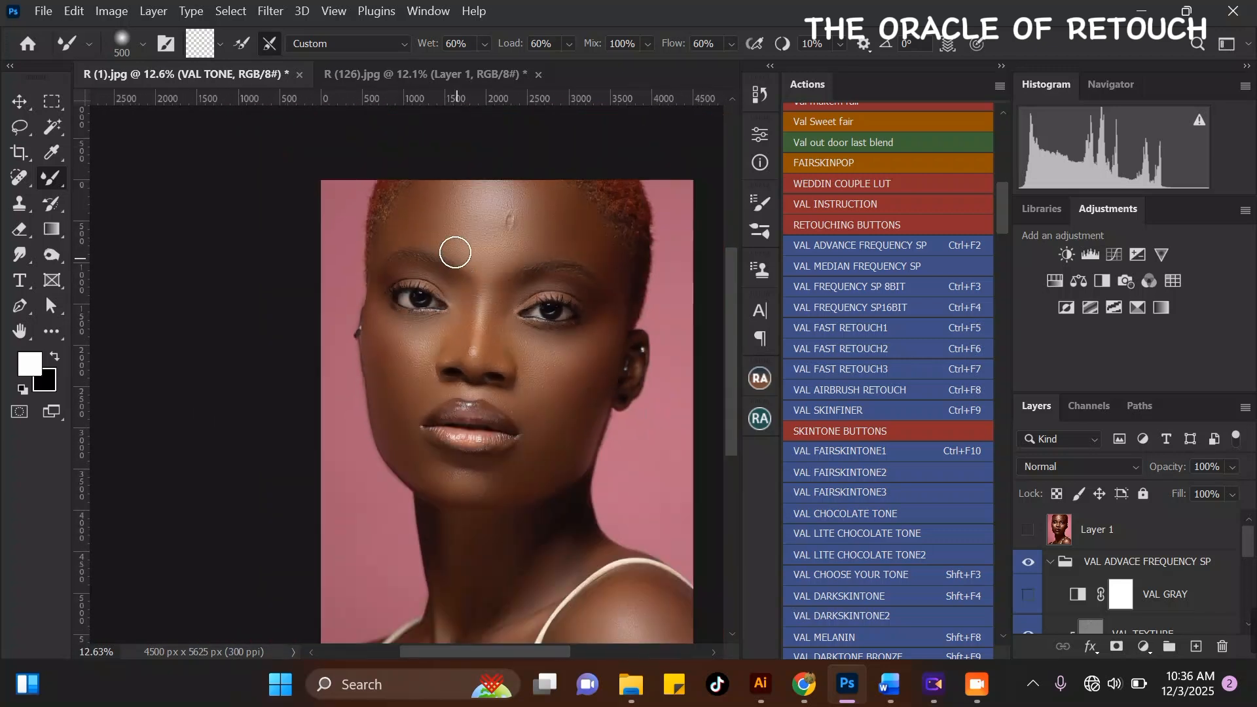
scroll(548, 379, up, 2)
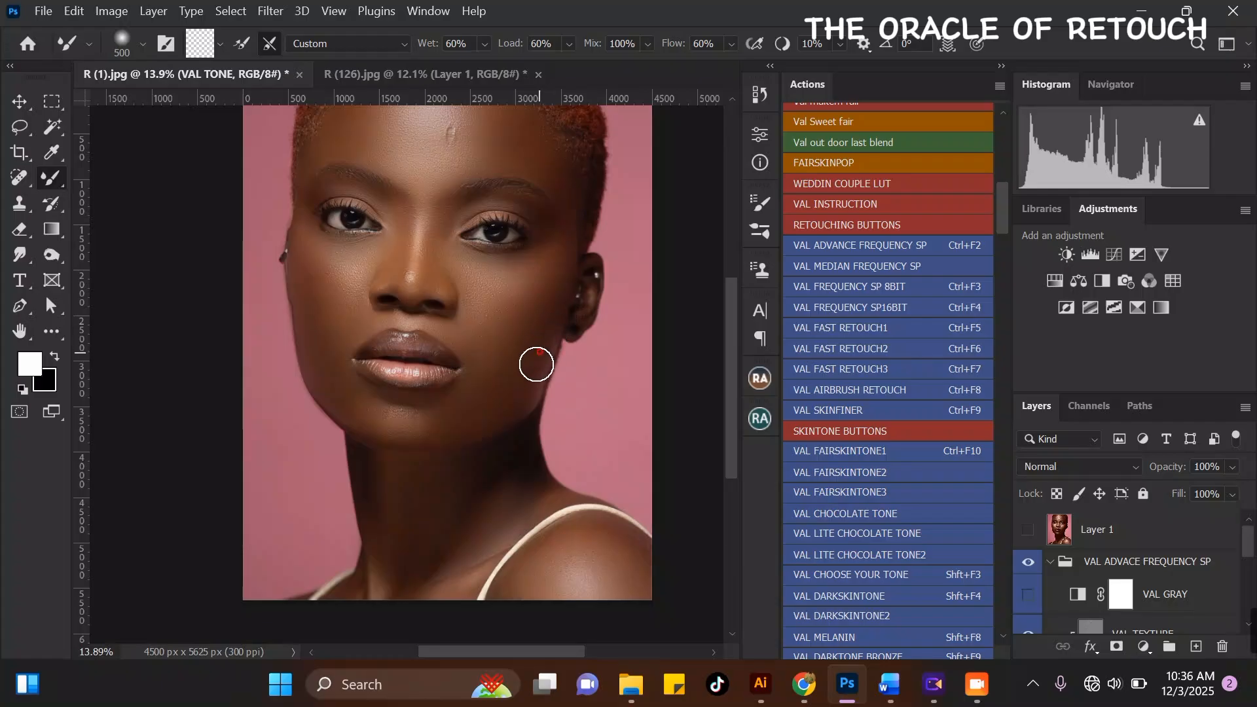
- Blend the jawline on the left side of the face with the Mixer Brush at 400 px
key([)
scroll(502, 382, down, 3)
scroll(458, 398, up, 3)
scroll(361, 349, up, 1)
key([)
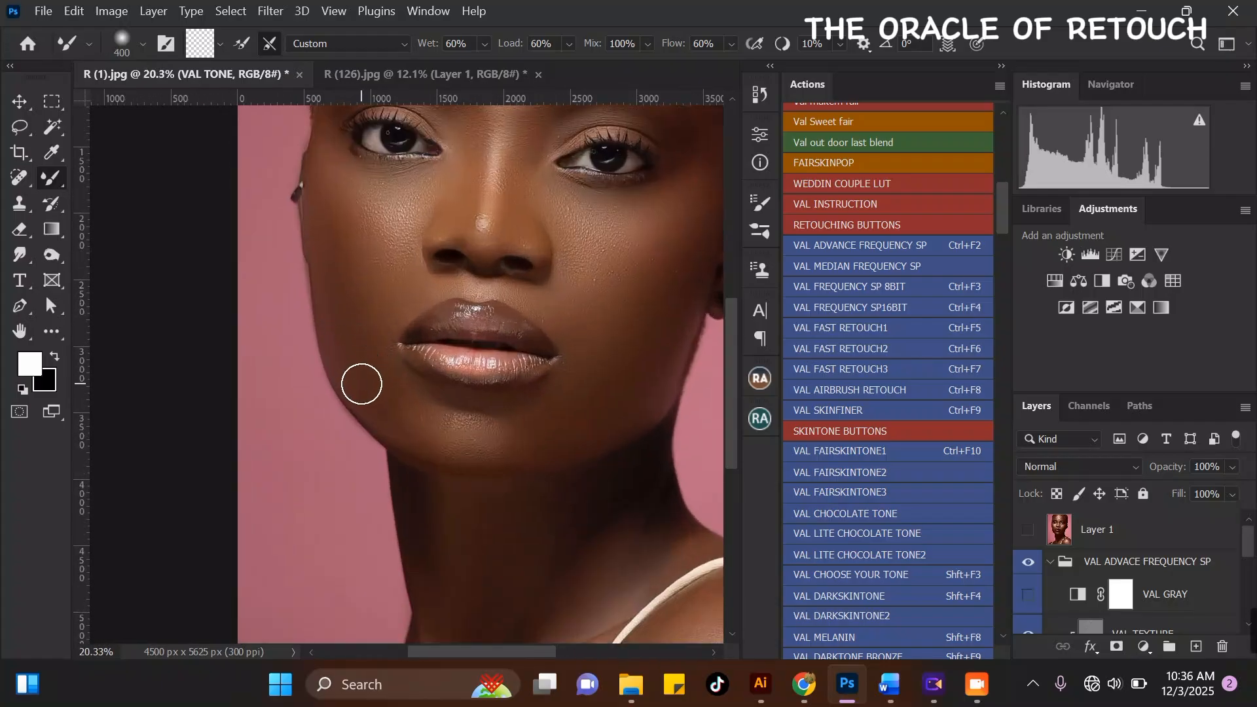
scroll(389, 324, down, 3)
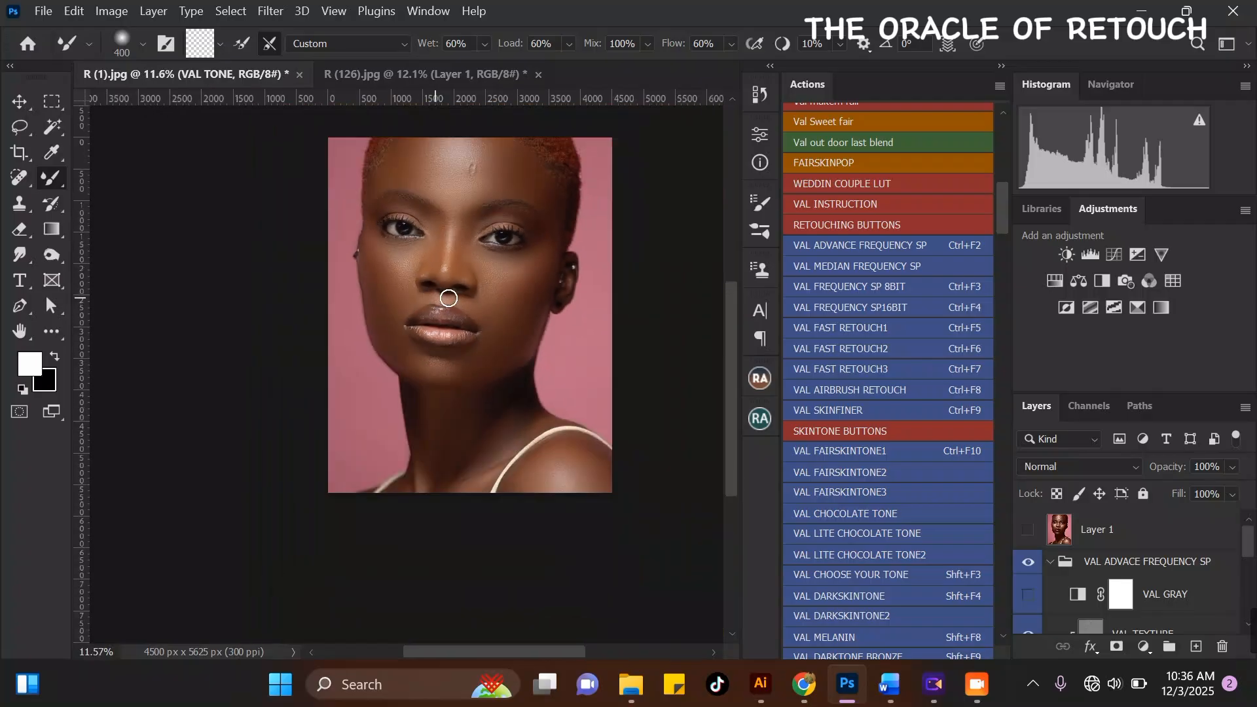
- Even out the cheek beside the mouth and the nose bridge with the Mixer Brush at 500 to 600 px
scroll(494, 326, up, 3)
key(])
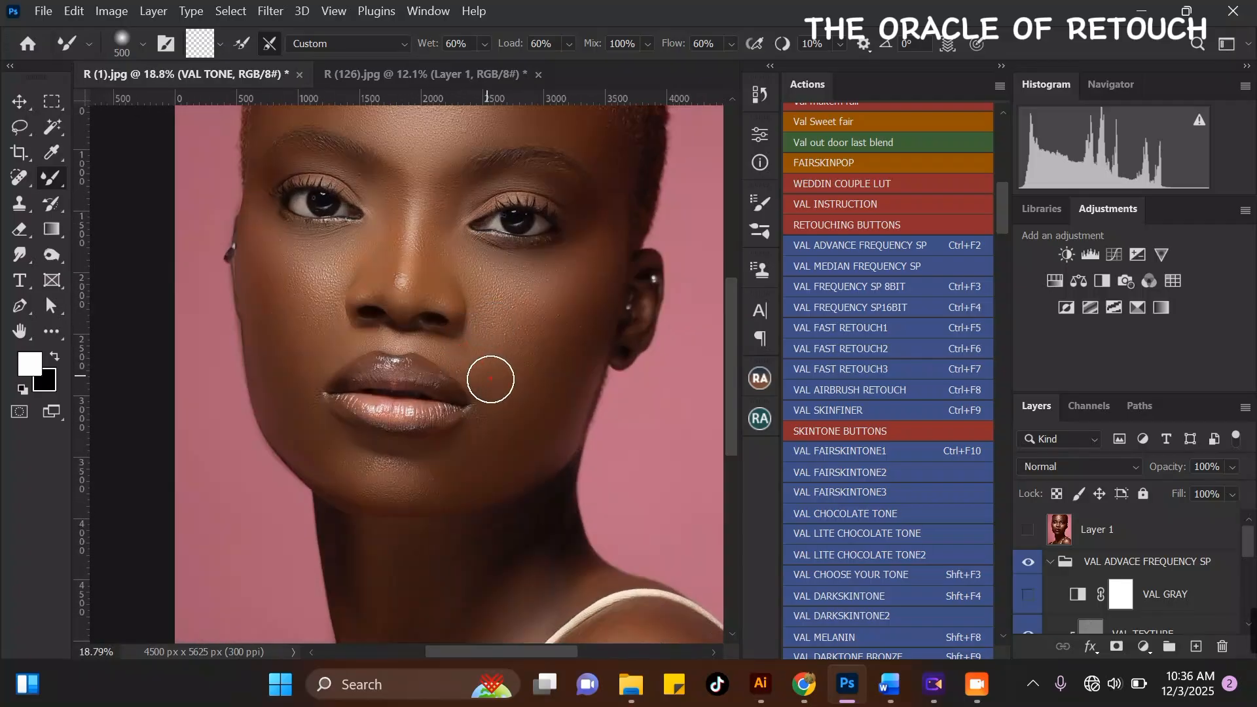
scroll(489, 373, down, 2)
scroll(435, 276, up, 1)
key(])
scroll(444, 292, up, 1)
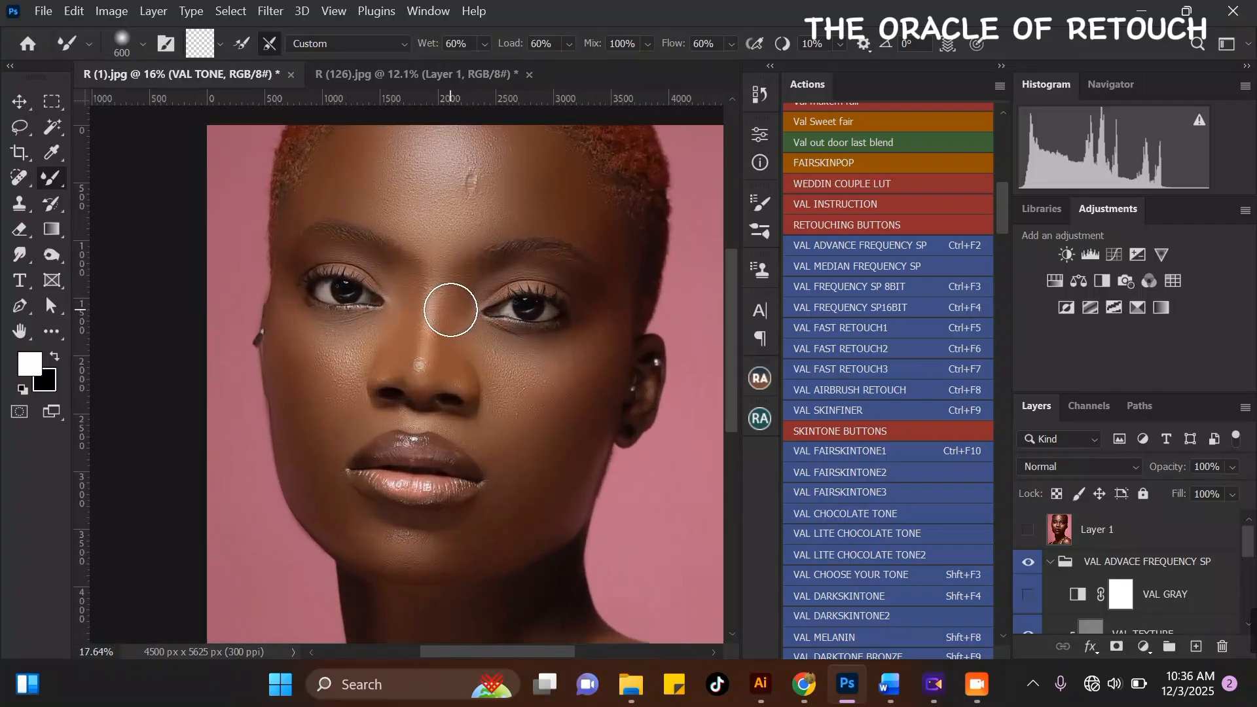
- Toggle the visibility of the VAL ADVACE FREQUENCY SP group to compare the portrait before and after retouching
click(1028, 565)
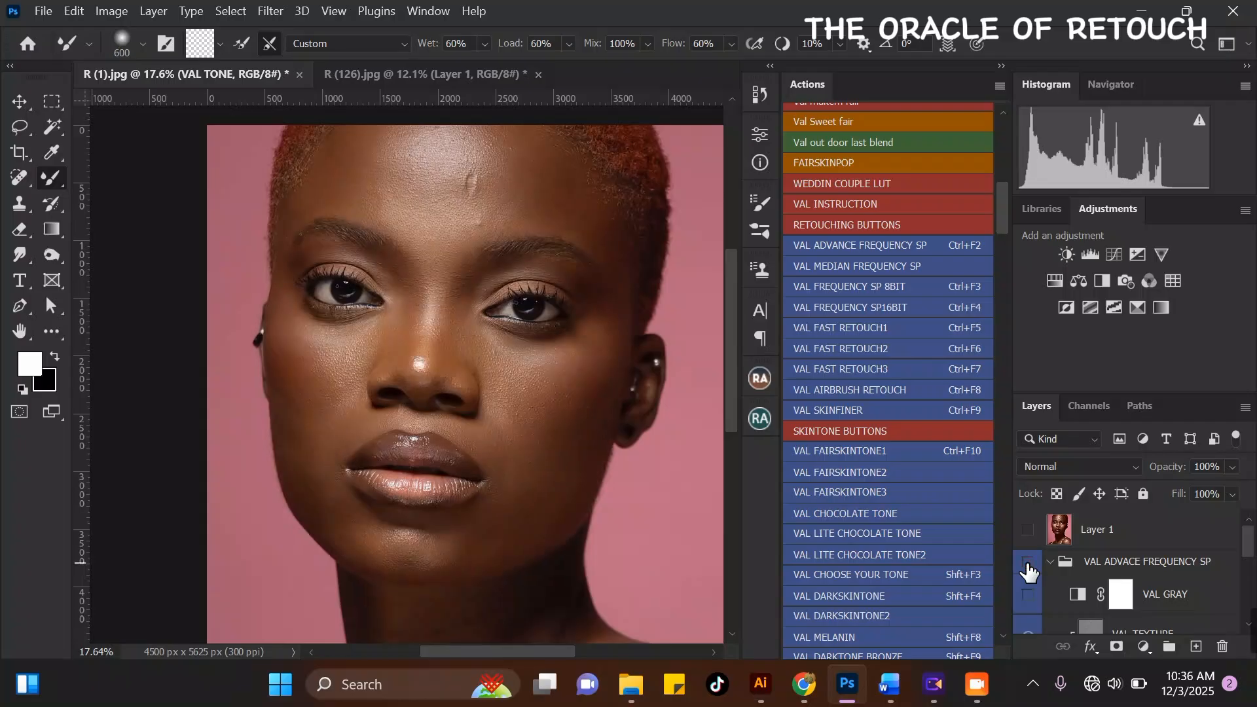
click(1027, 565)
click(1029, 566)
click(1029, 567)
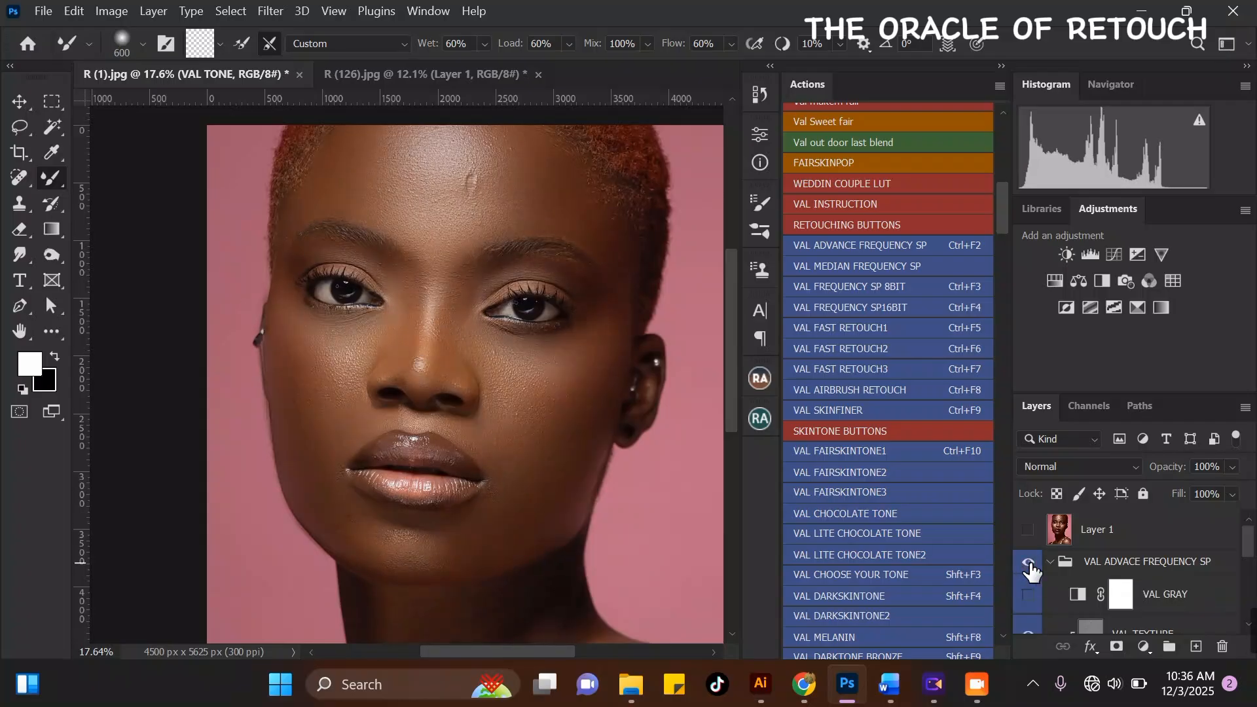
click(1030, 565)
click(1030, 566)
- Soften the bright highlights on the lips with the Mixer Brush reduced to 200 px
scroll(539, 253, down, 3)
scroll(471, 438, up, 8)
key([)
key([)
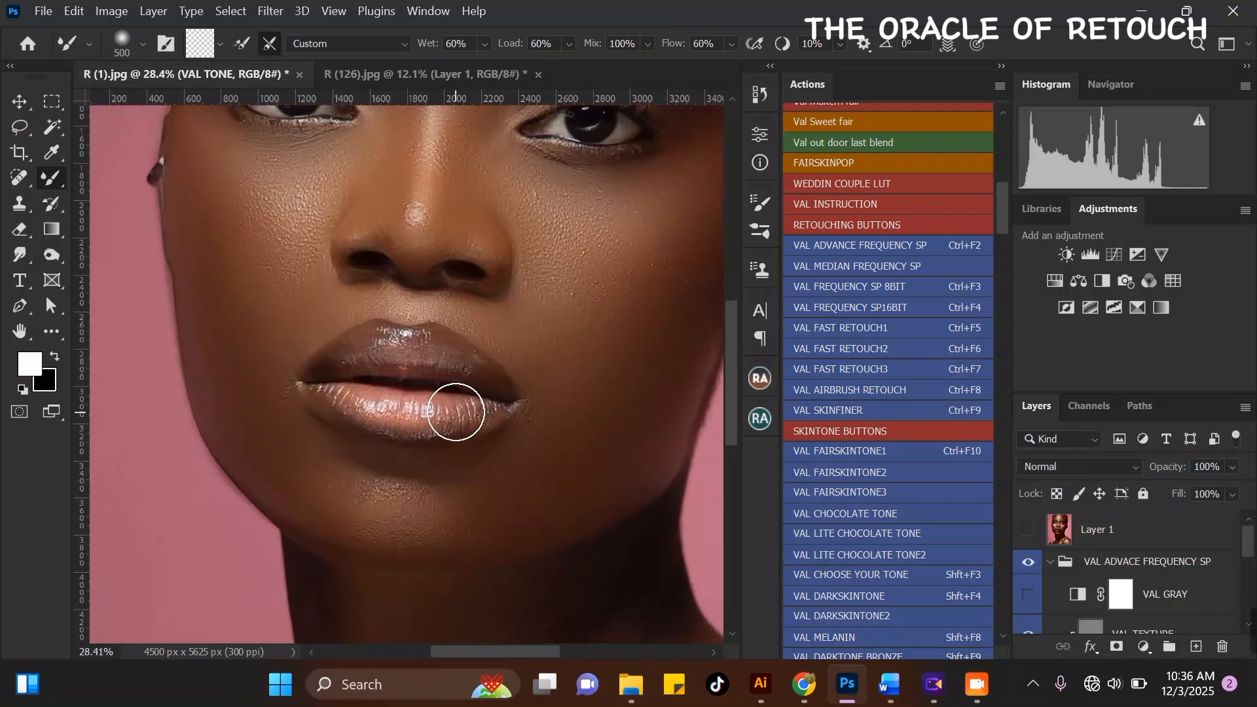
scroll(457, 411, up, 3)
key([)
key([)
key([)
key([)
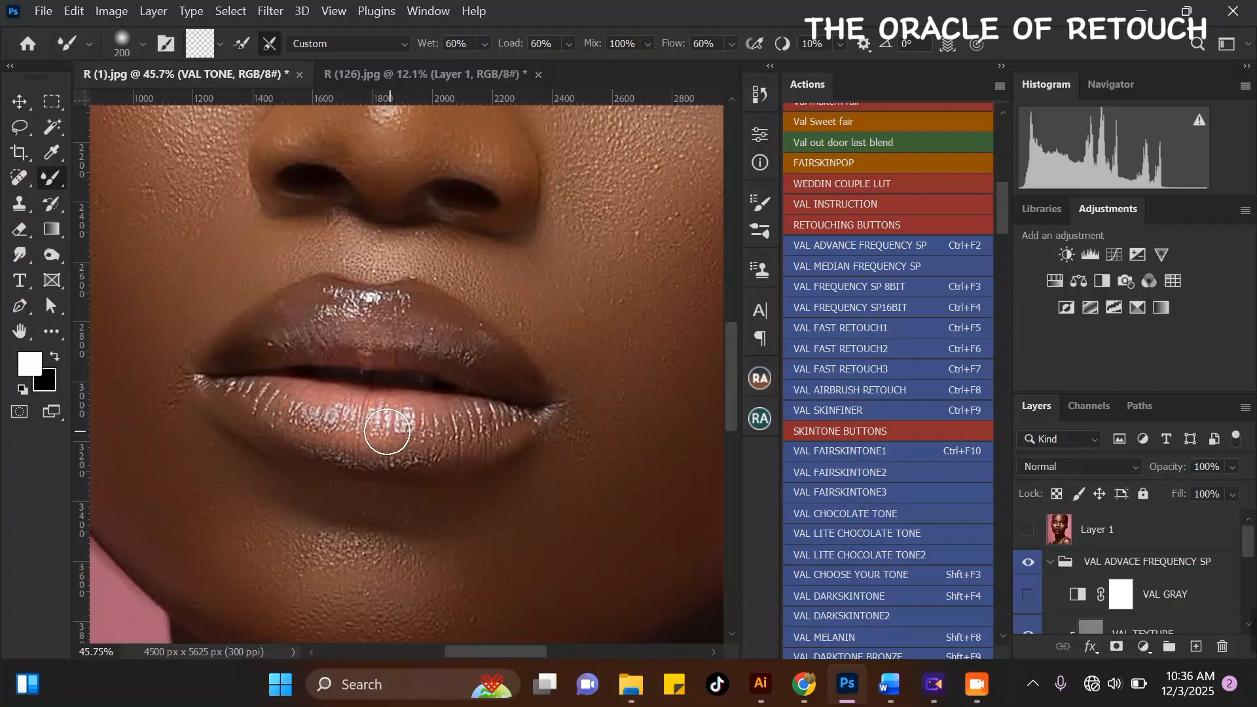
scroll(426, 449, down, 3)
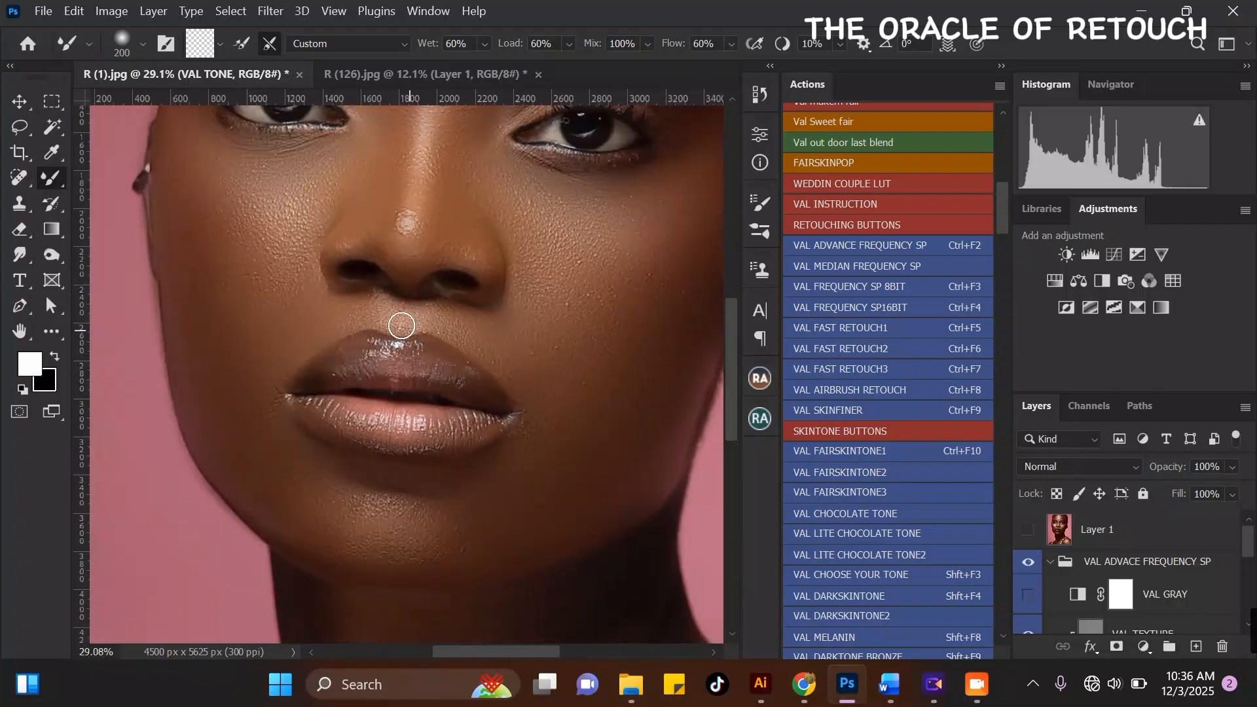
scroll(402, 325, up, 3)
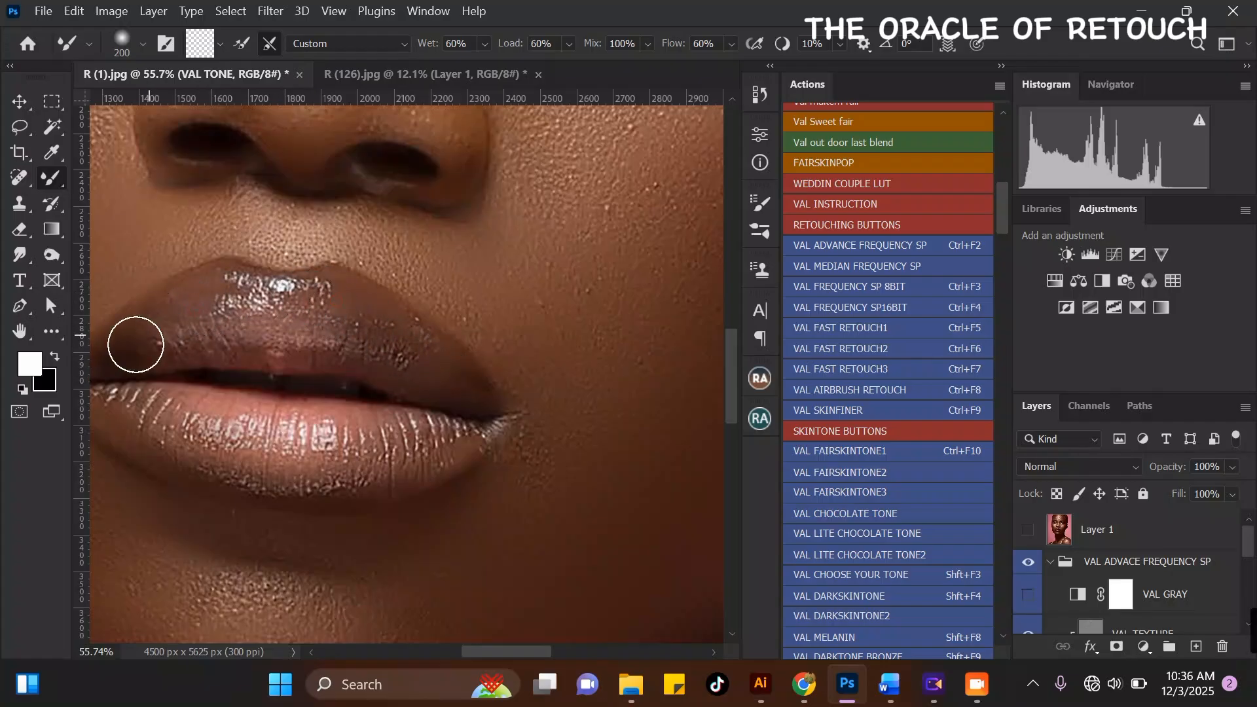
scroll(544, 344, down, 2)
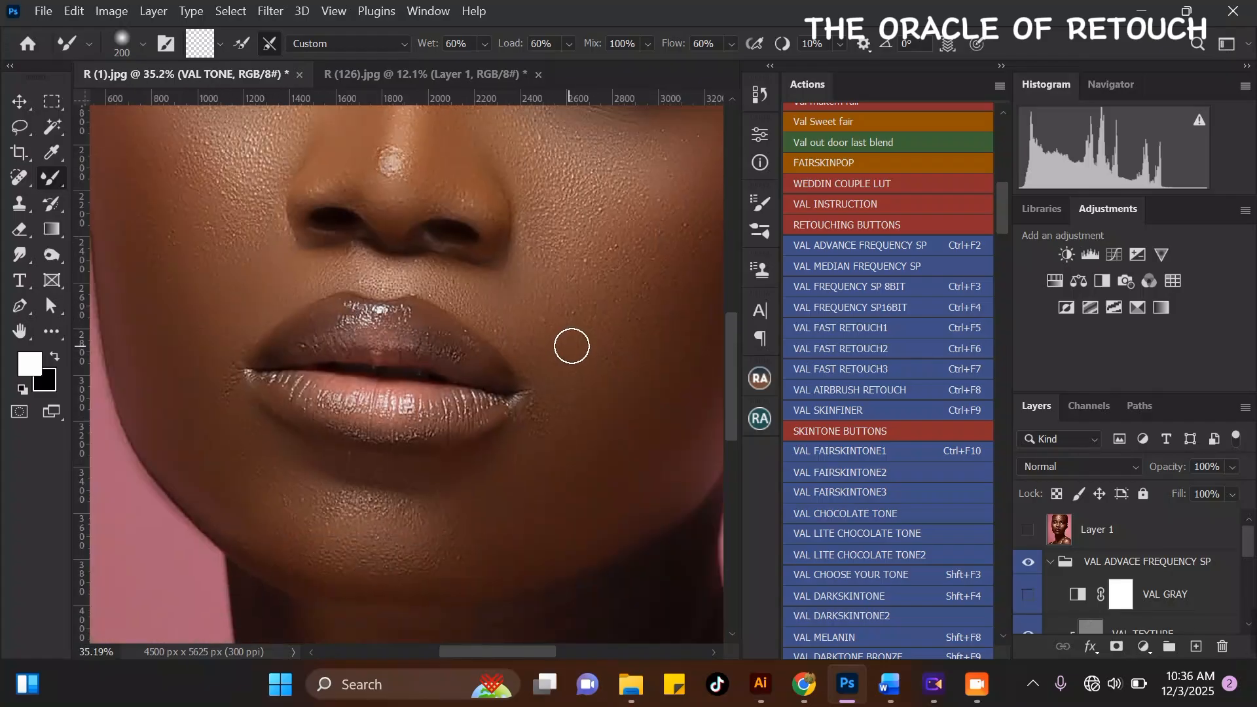
- Examine the retouched skin and lips across the whole portrait, both close up and from a distance
scroll(572, 346, down, 4)
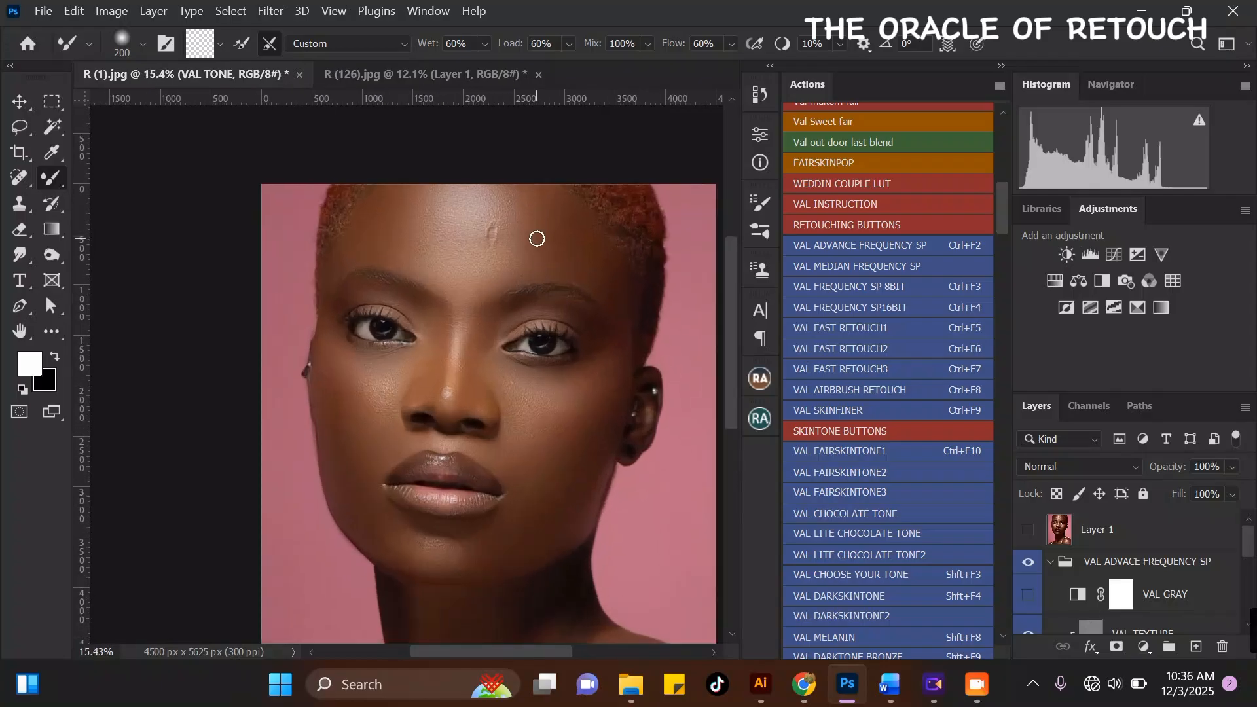
scroll(537, 238, up, 3)
scroll(598, 323, down, 2)
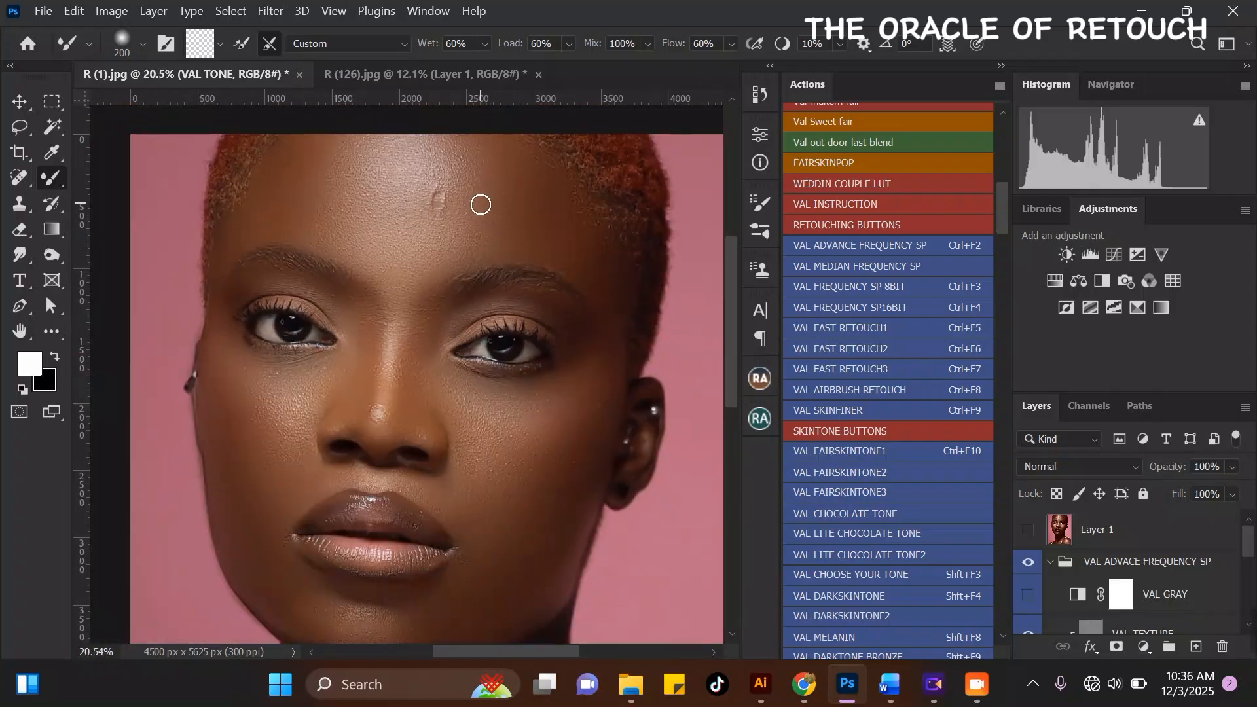
scroll(480, 205, down, 2)
scroll(495, 205, up, 4)
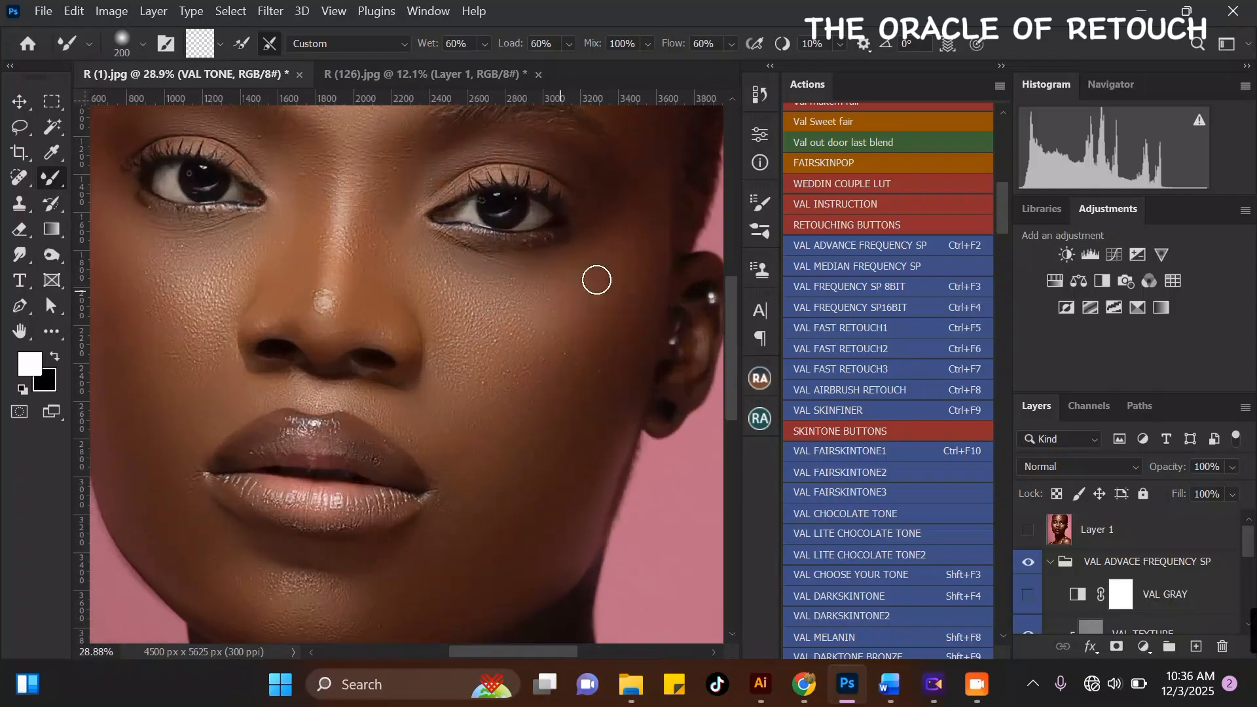
scroll(594, 277, down, 1)
scroll(542, 361, down, 2)
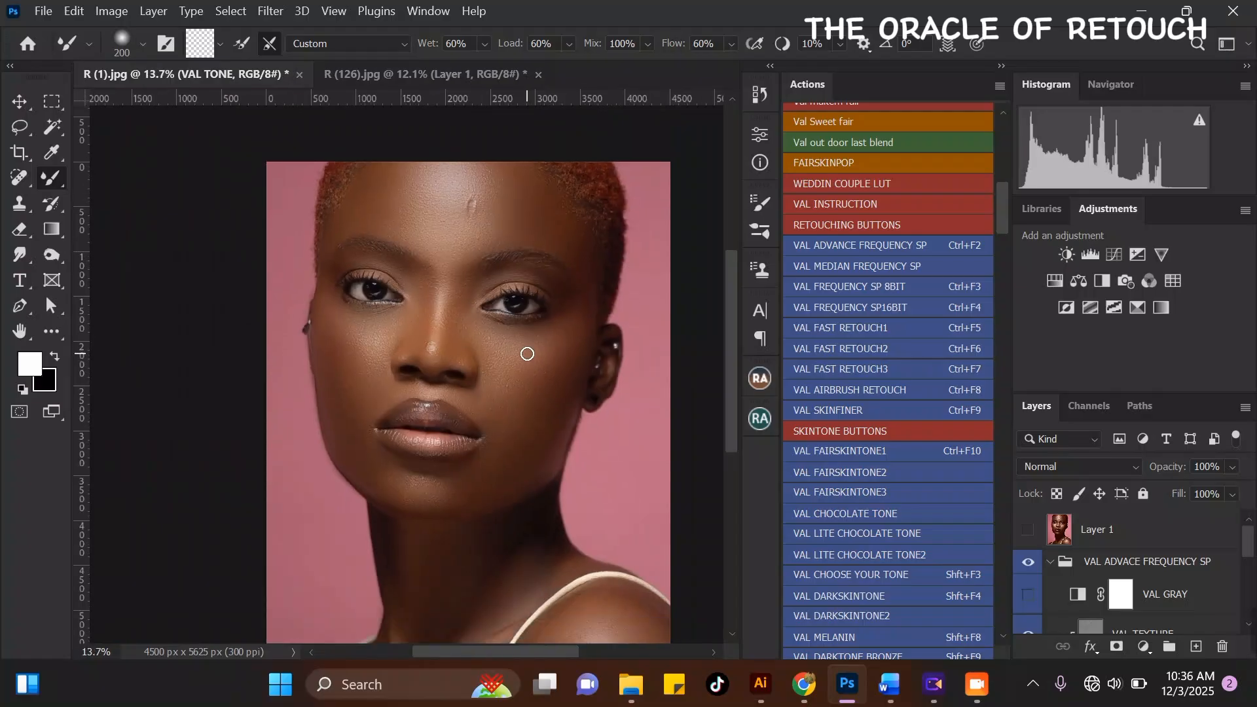
scroll(446, 262, up, 1)
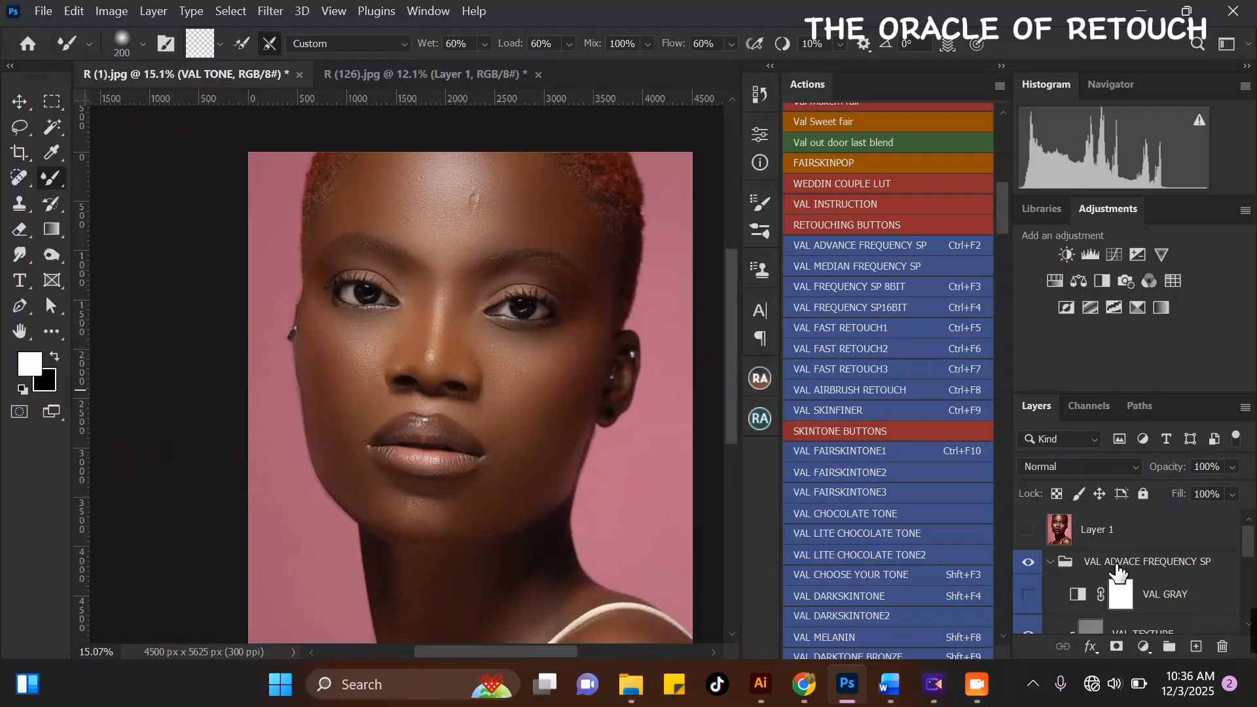
- Collapse the VAL ADVACE FREQUENCY SP group and run the VAL EYES DOCTOR action above it
click(1050, 563)
drag(1007, 207, 1005, 252)
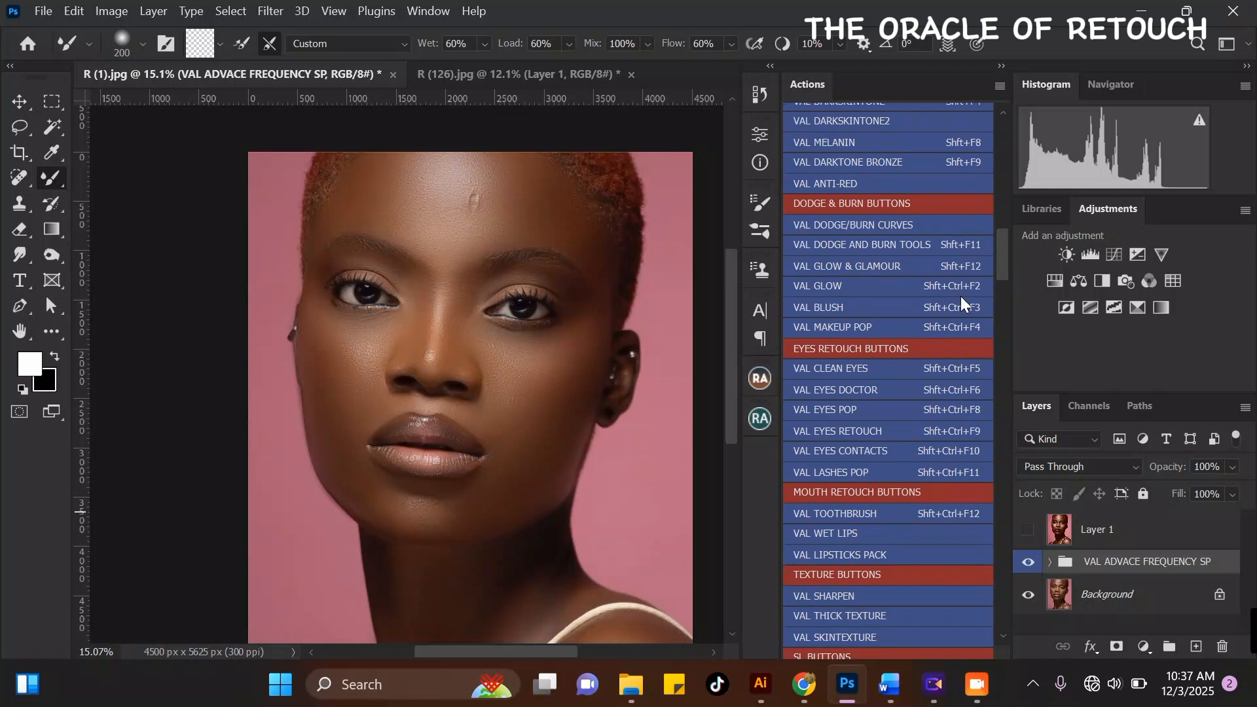
click(888, 389)
key(Return)
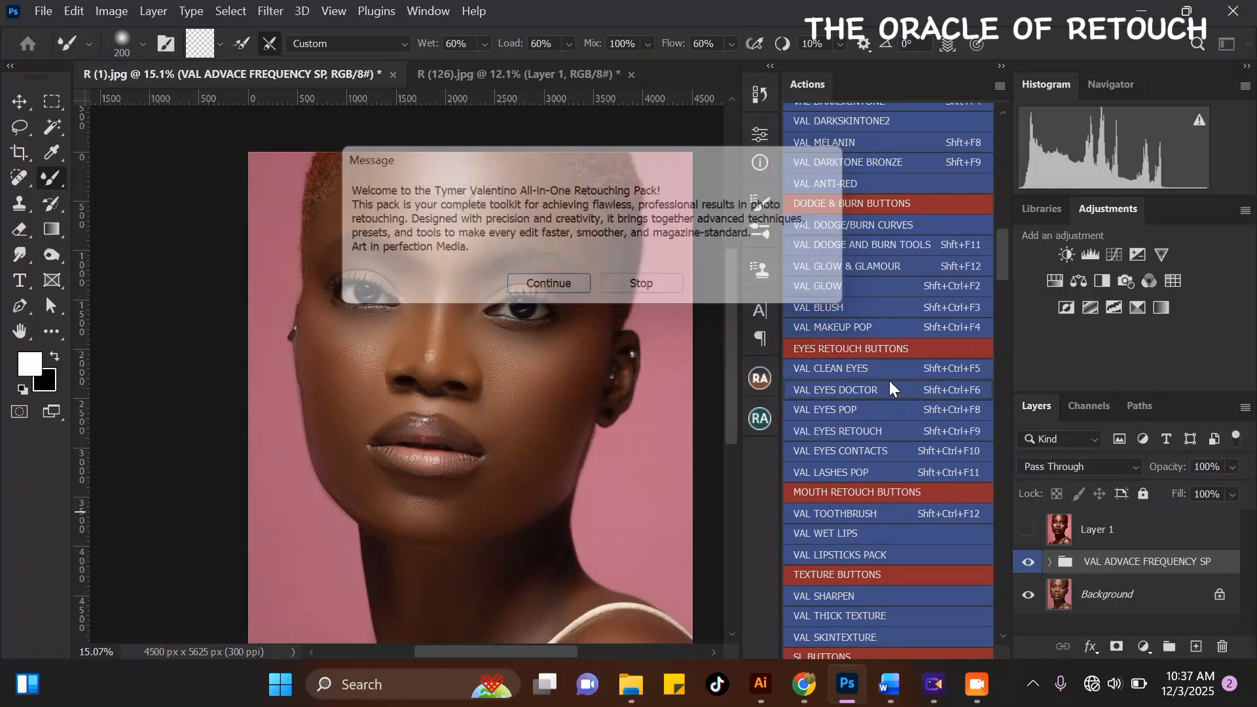
key(Return)
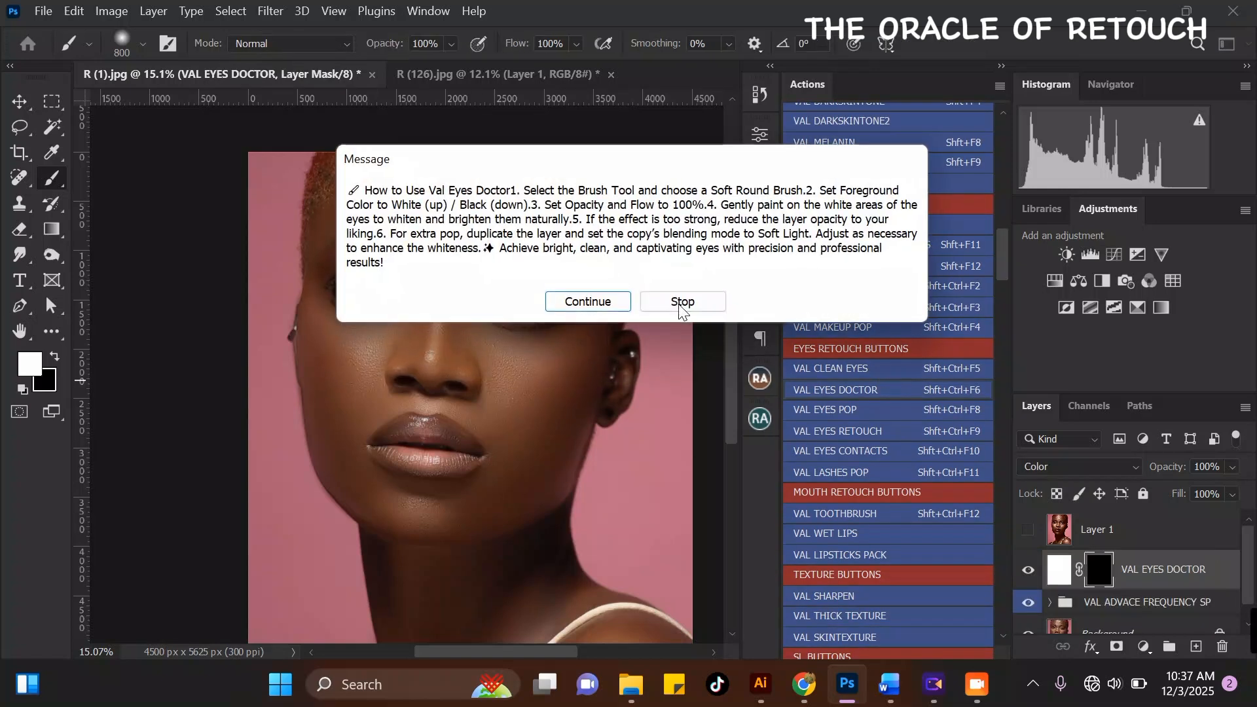
click(577, 299)
- Whiten the subject's right eye on the VAL EYES DOCTOR mask with a 90 px brush, reduced to 60 px for the inner corner
scroll(393, 253, up, 5)
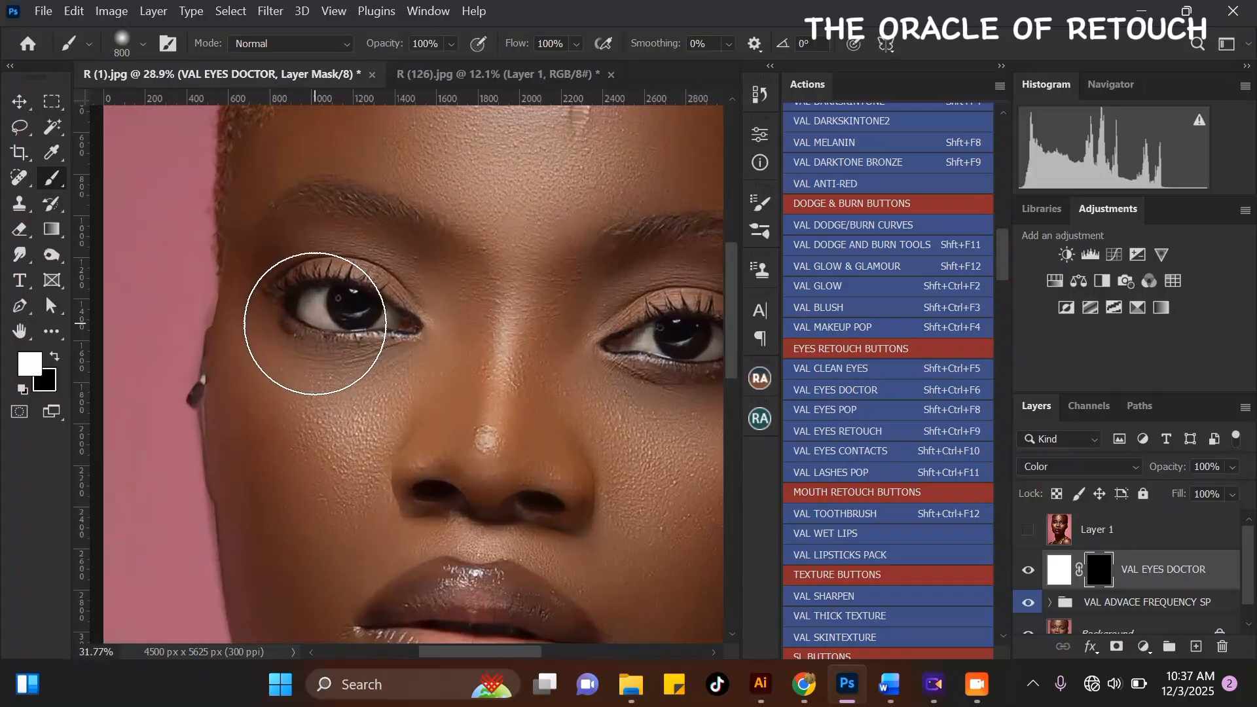
key(bracketleft)
key(bracketleft)
key(bracketleft)
key(bracketleft)
key(bracketleft)
key(bracketleft)
key(bracketleft)
key(bracketleft)
key(bracketleft)
key(bracketleft)
key(bracketleft)
key(bracketleft)
key(bracketleft)
key(bracketleft)
scroll(289, 286, up, 4)
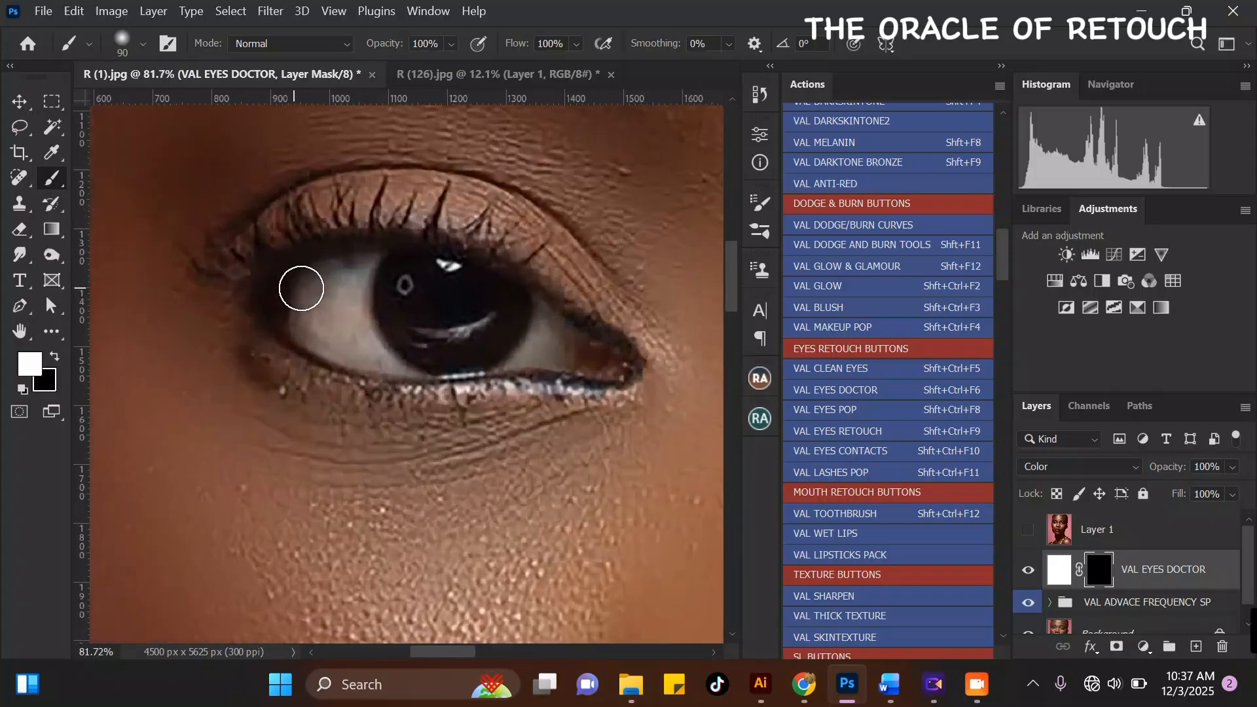
mouse_move(310, 286)
mouse_down()
mouse_move(306, 340)
mouse_move(328, 350)
mouse_move(321, 292)
mouse_move(374, 260)
mouse_move(360, 278)
mouse_move(361, 333)
mouse_move(387, 370)
mouse_move(324, 339)
mouse_move(356, 334)
mouse_move(357, 304)
mouse_move(377, 345)
mouse_up()
key(bracketleft)
mouse_move(567, 317)
mouse_down()
mouse_move(573, 345)
mouse_move(550, 365)
mouse_move(621, 360)
mouse_move(644, 377)
mouse_move(579, 347)
mouse_move(635, 367)
mouse_up()
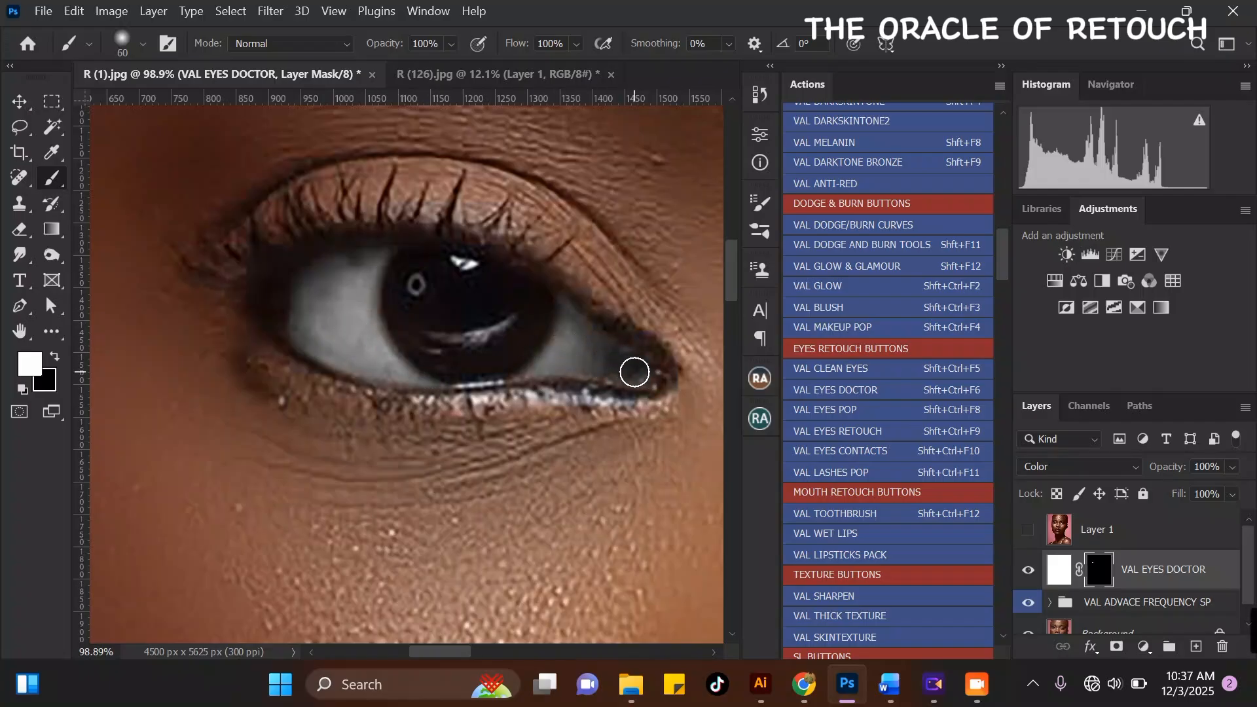
- Paint the whites on both sides of the iris in the subject's left eye on the mask at 60 px
scroll(307, 314, down, 1)
scroll(295, 295, down, 4)
scroll(533, 292, up, 5)
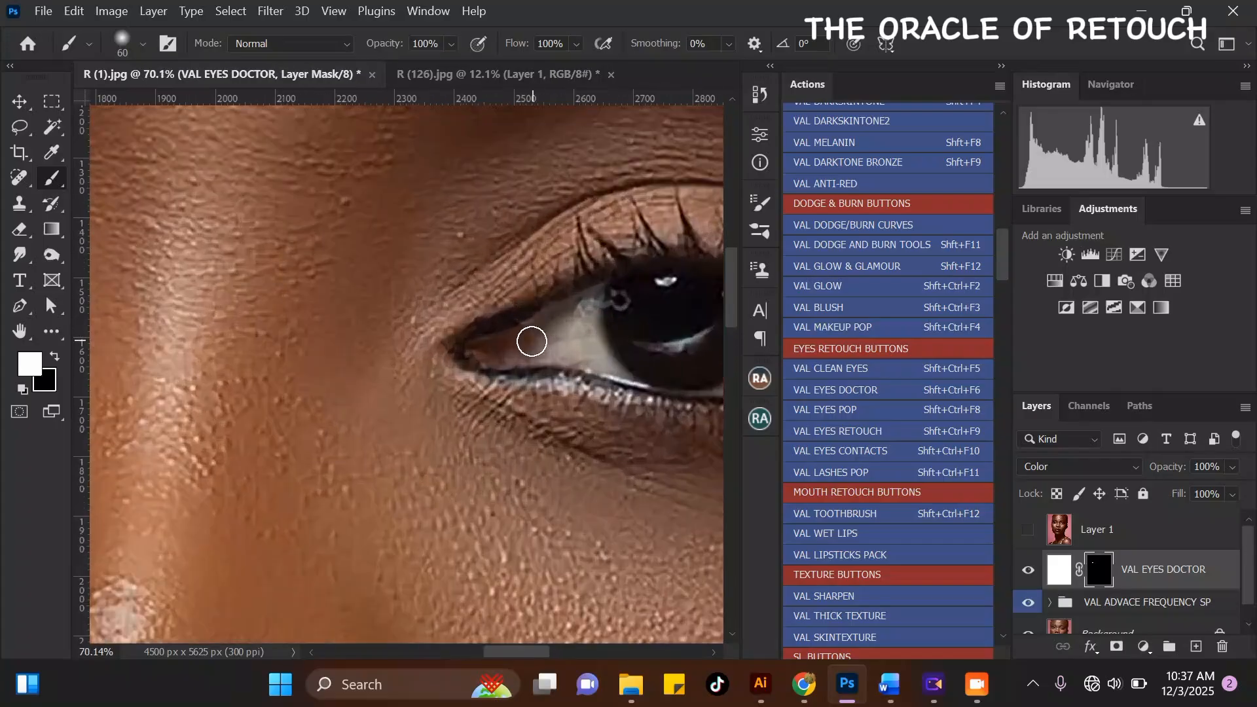
mouse_move(491, 354)
mouse_down()
mouse_move(576, 311)
mouse_move(592, 345)
mouse_move(545, 352)
mouse_up()
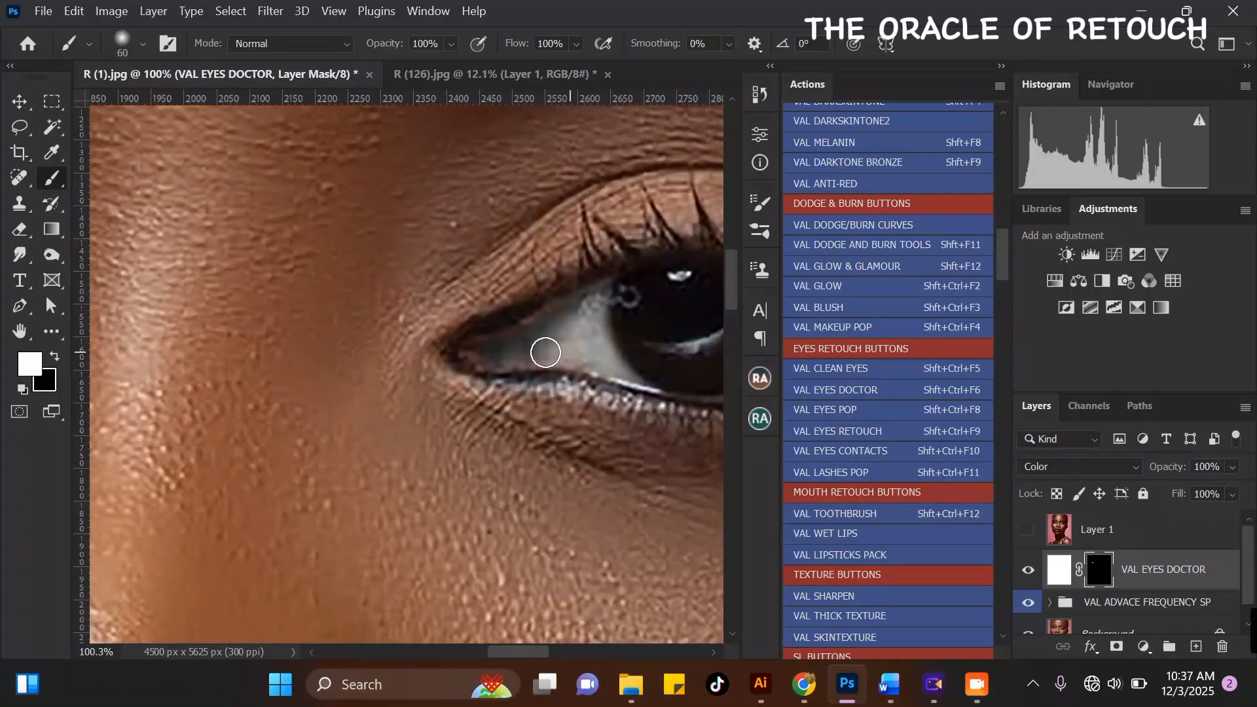
scroll(384, 328, down, 3)
scroll(629, 316, up, 2)
mouse_move(600, 317)
mouse_down()
mouse_move(652, 353)
mouse_move(605, 384)
mouse_move(598, 364)
mouse_move(619, 337)
mouse_move(622, 366)
mouse_move(566, 390)
mouse_up()
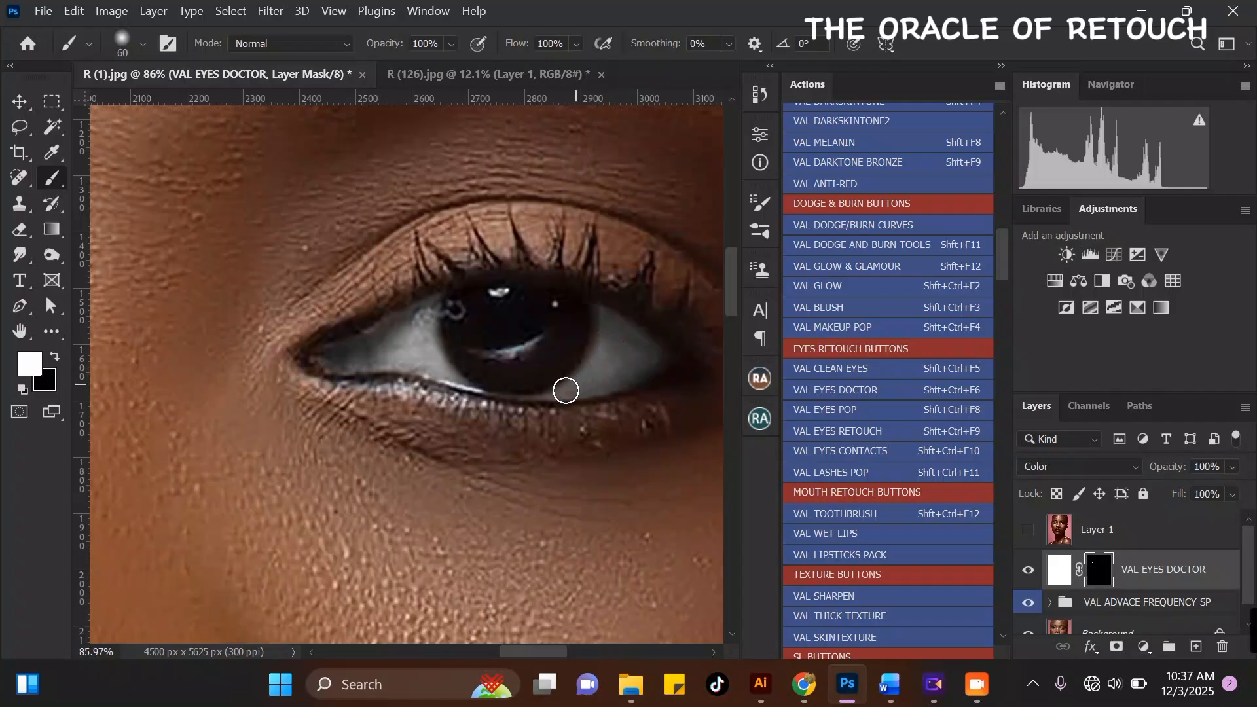
- Duplicate the VAL EYES DOCTOR layer and set the copy's blend mode to Soft Light
scroll(618, 328, down, 5)
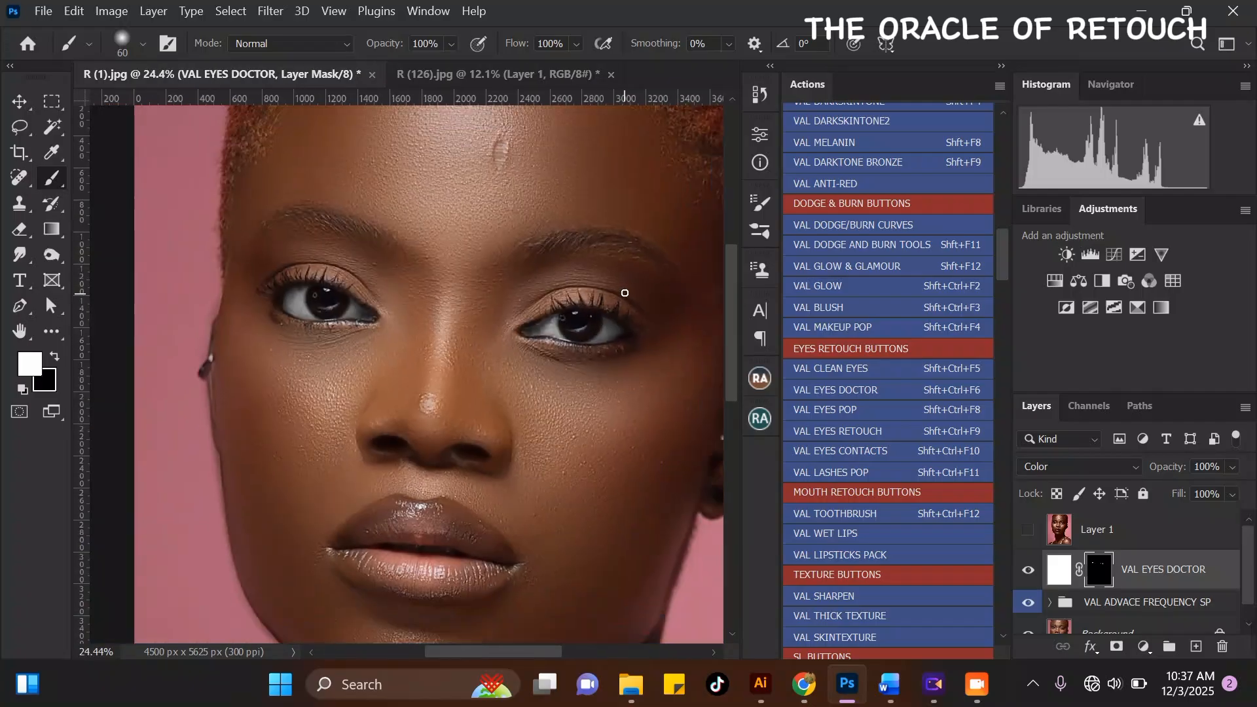
scroll(625, 293, up, 1)
key(ctrl+j)
click(1059, 466)
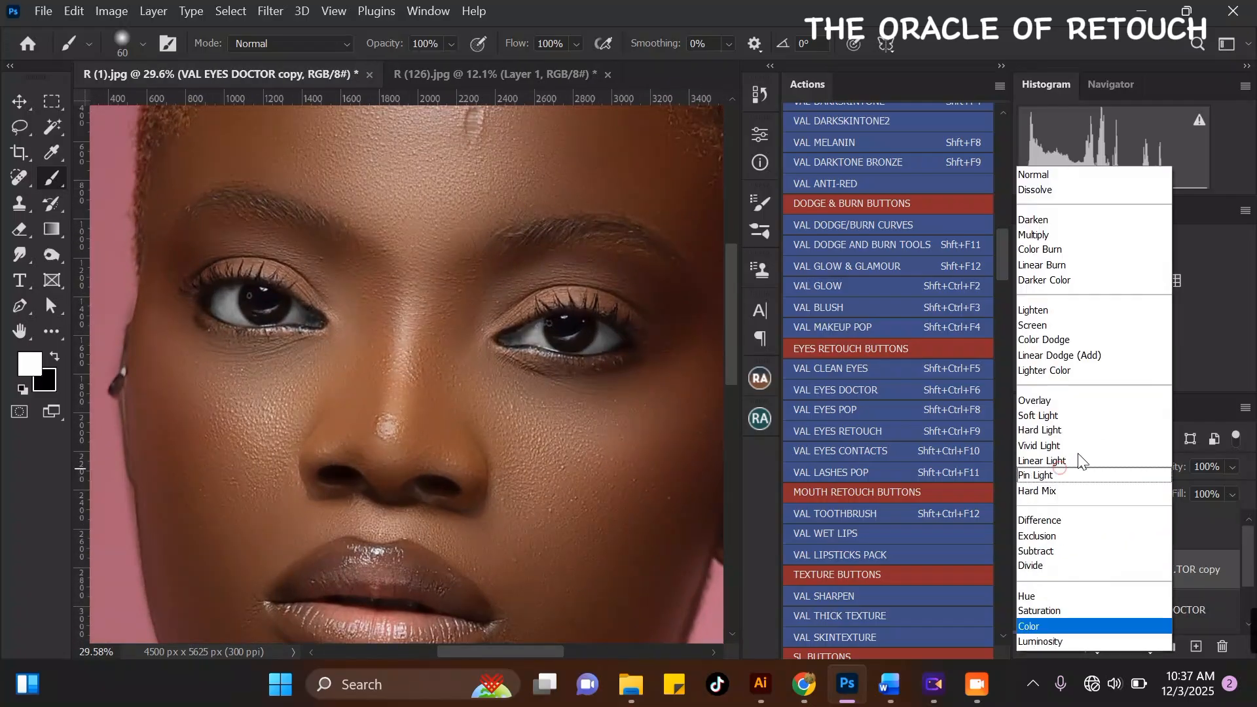
click(1049, 417)
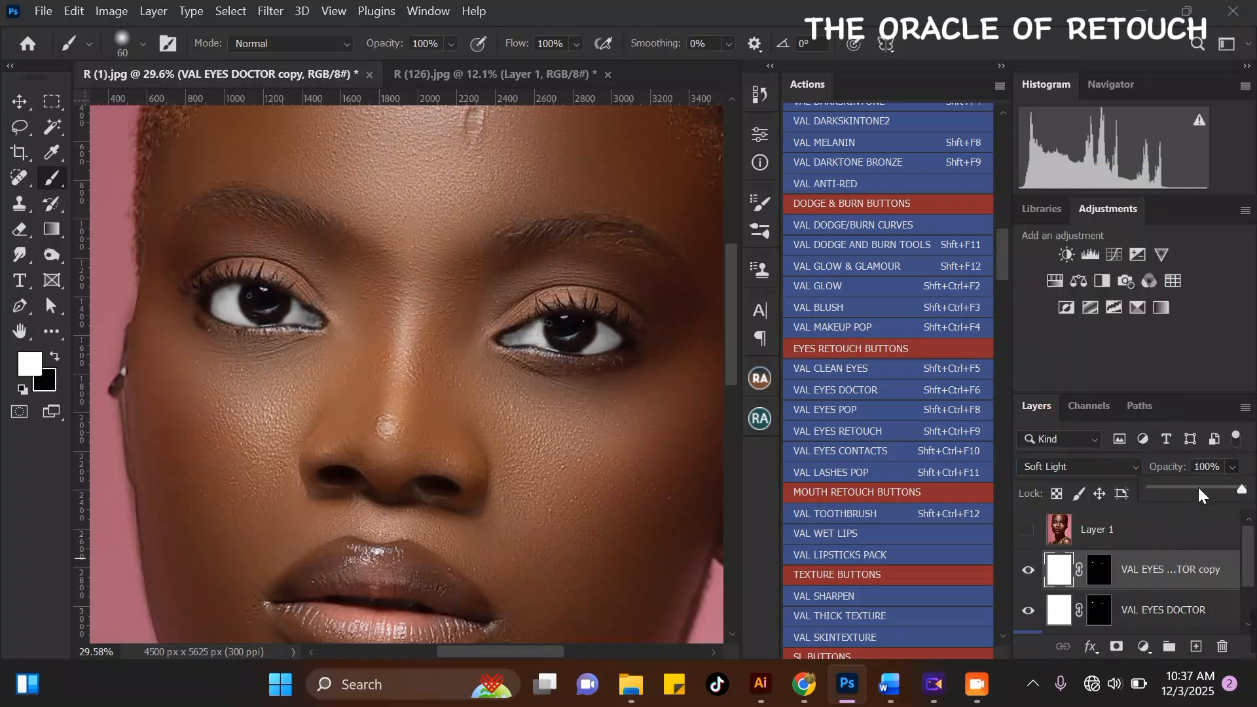
- Reduce the opacity of the original VAL EYES DOCTOR layer to 42%
click(1183, 609)
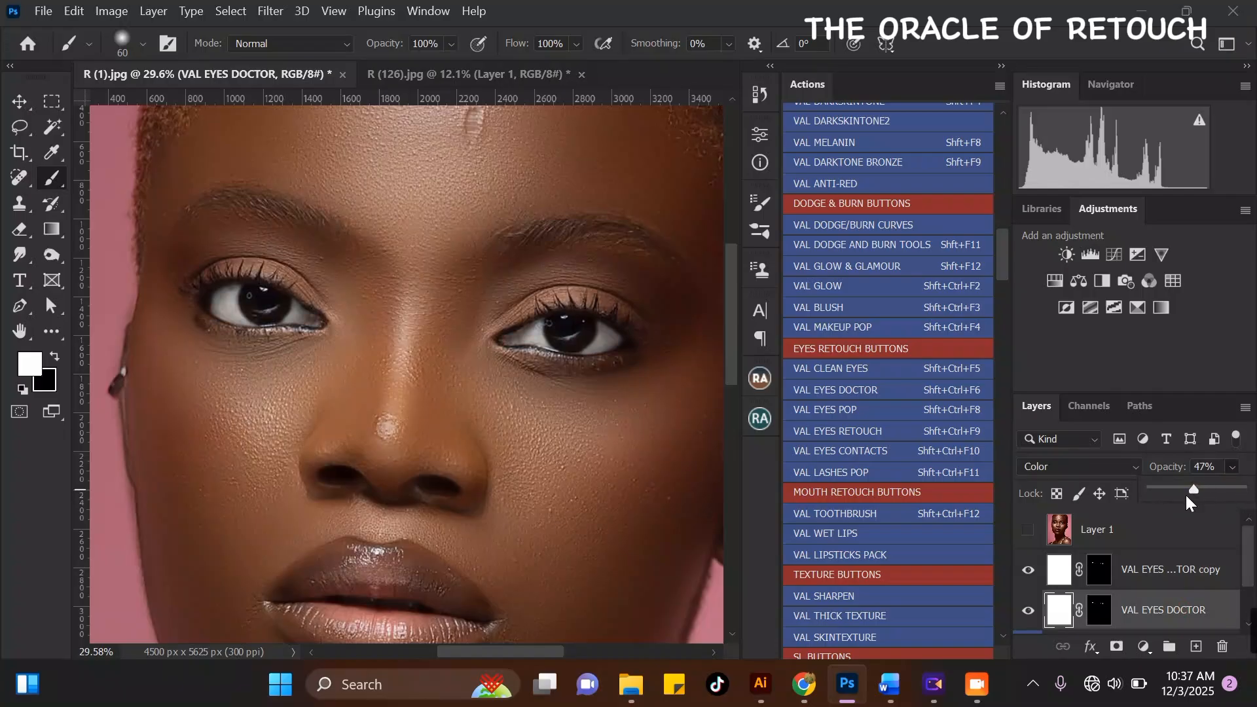
drag(1193, 490, 1189, 490)
scroll(518, 271, down, 5)
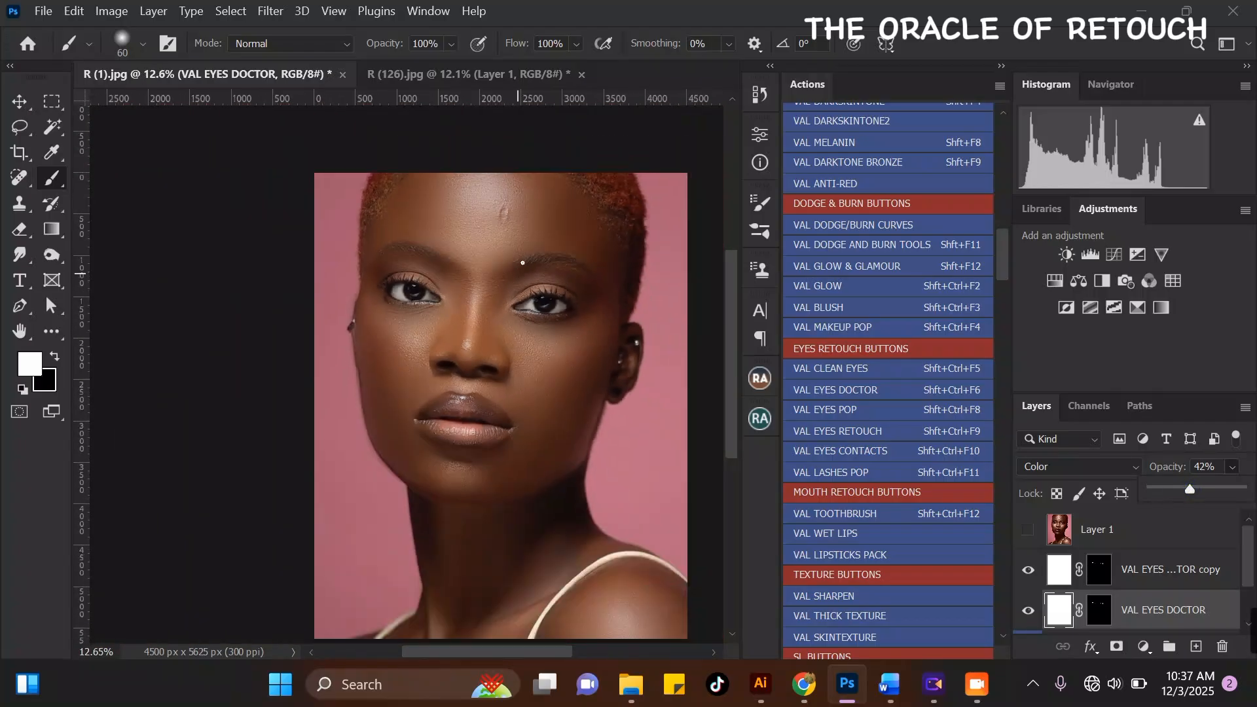
- Reduce the opacity of the Soft Light VAL EYES DOCTOR copy to 38% and check the eyes
click(1191, 568)
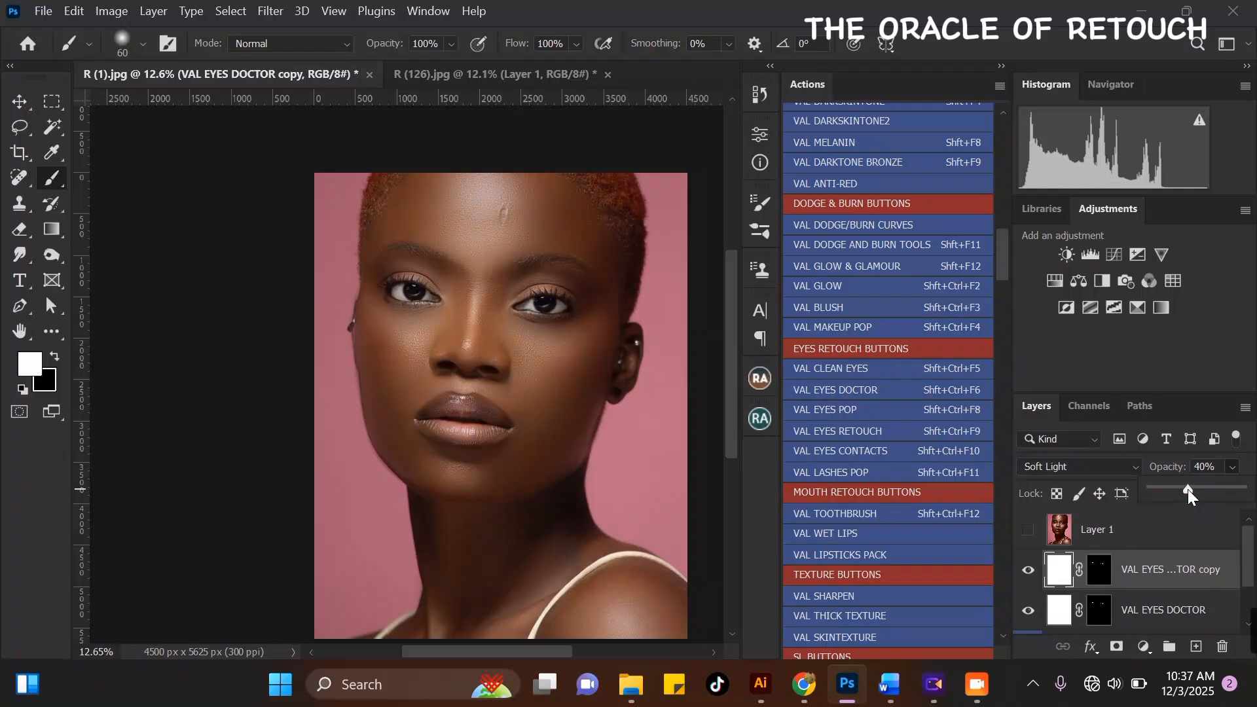
scroll(519, 287, down, 2)
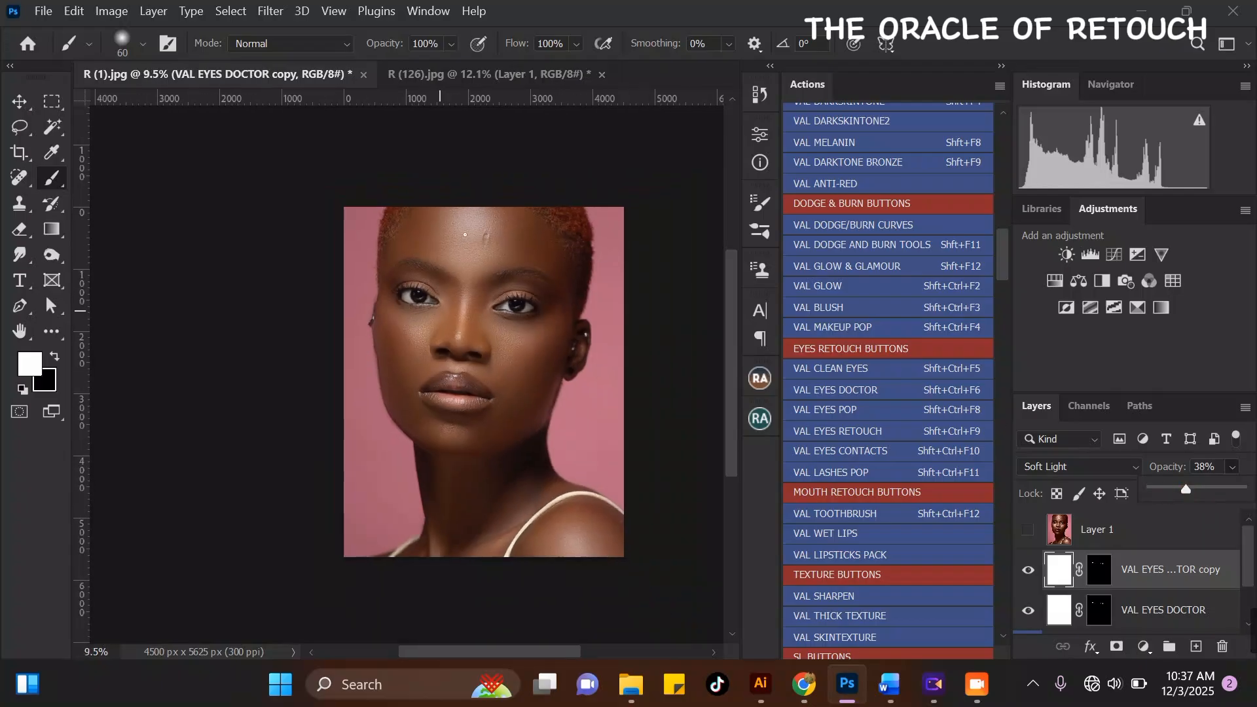
scroll(465, 235, up, 5)
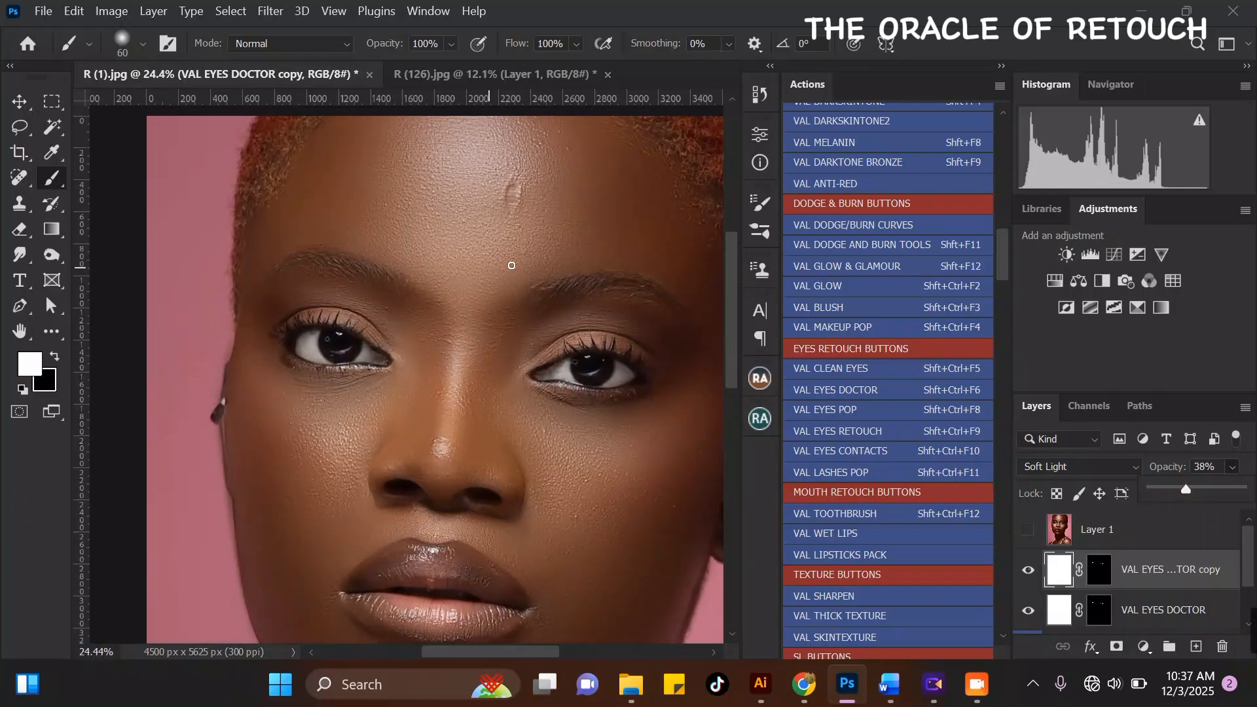
scroll(426, 252, down, 1)
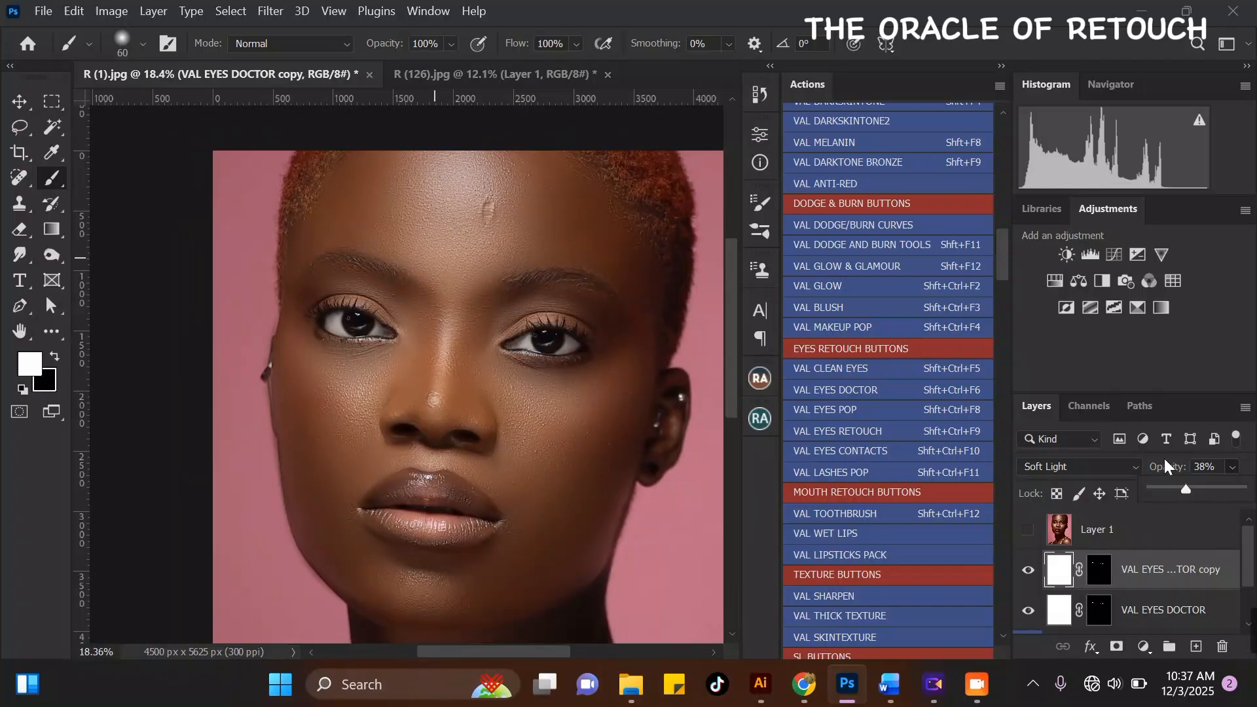
- Hide and show the VAL ADVACE FREQUENCY SP group to compare the skin before and after retouching
drag(1250, 535, 1251, 538)
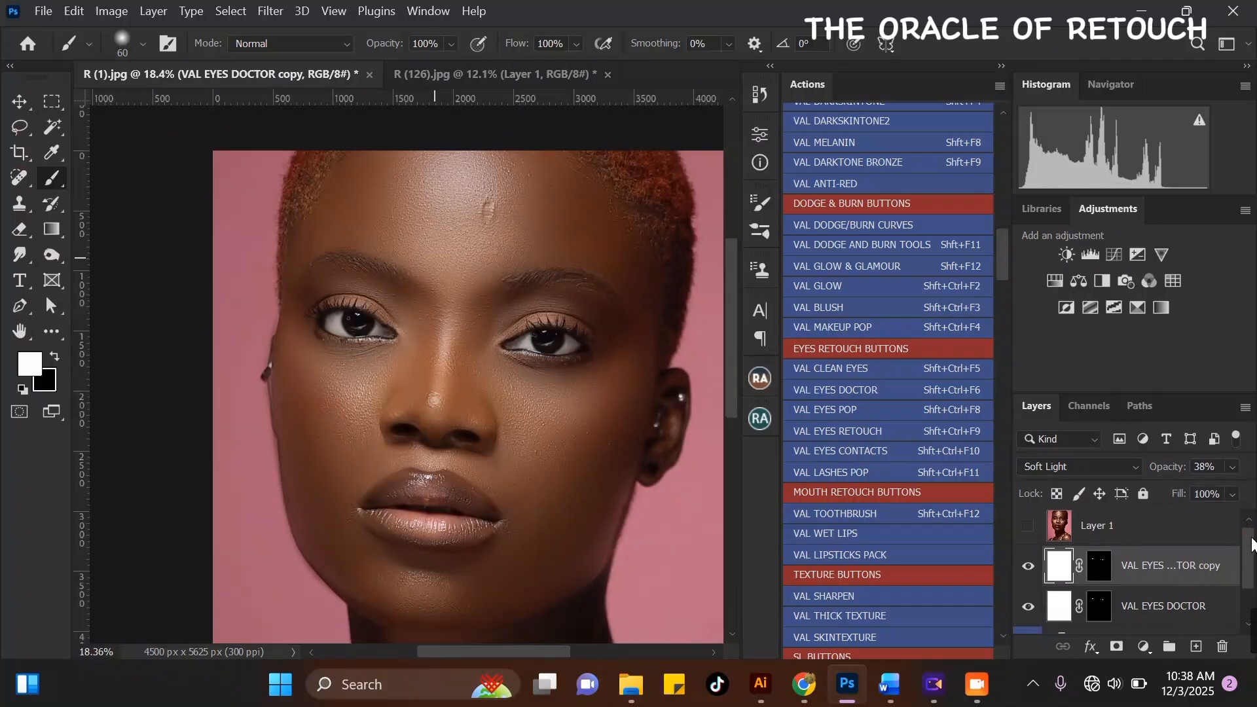
drag(1252, 543, 1253, 571)
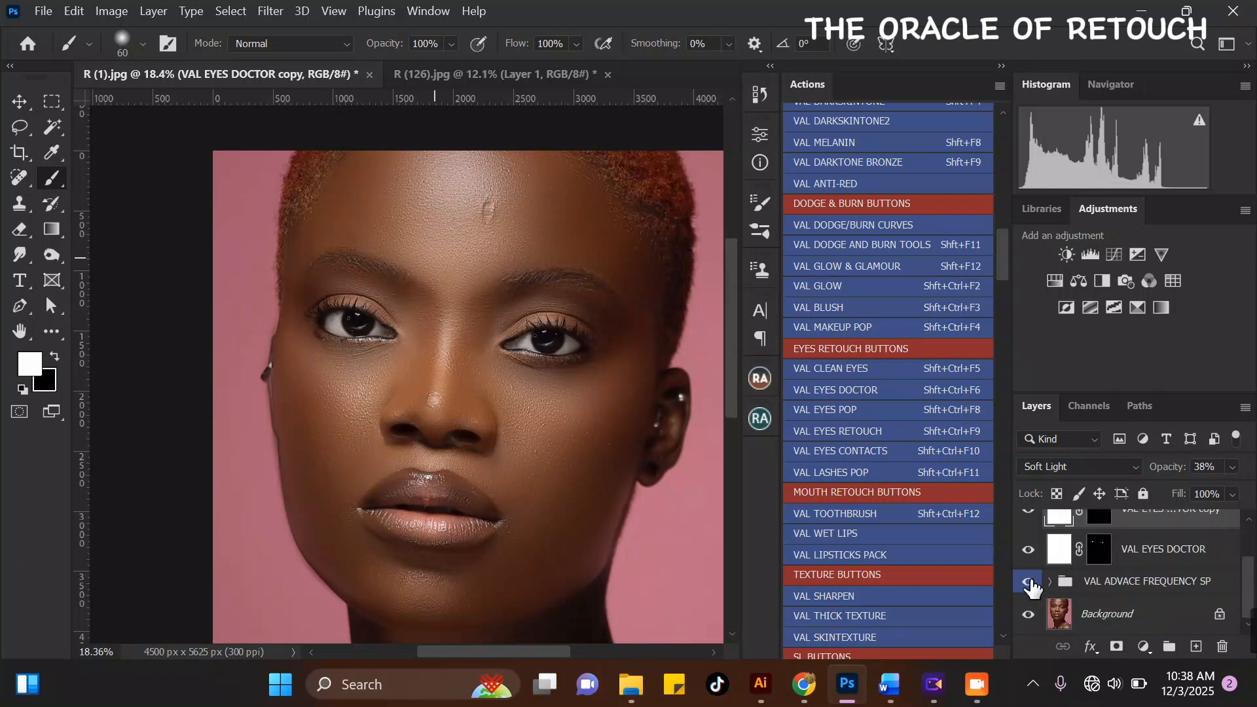
click(1029, 582)
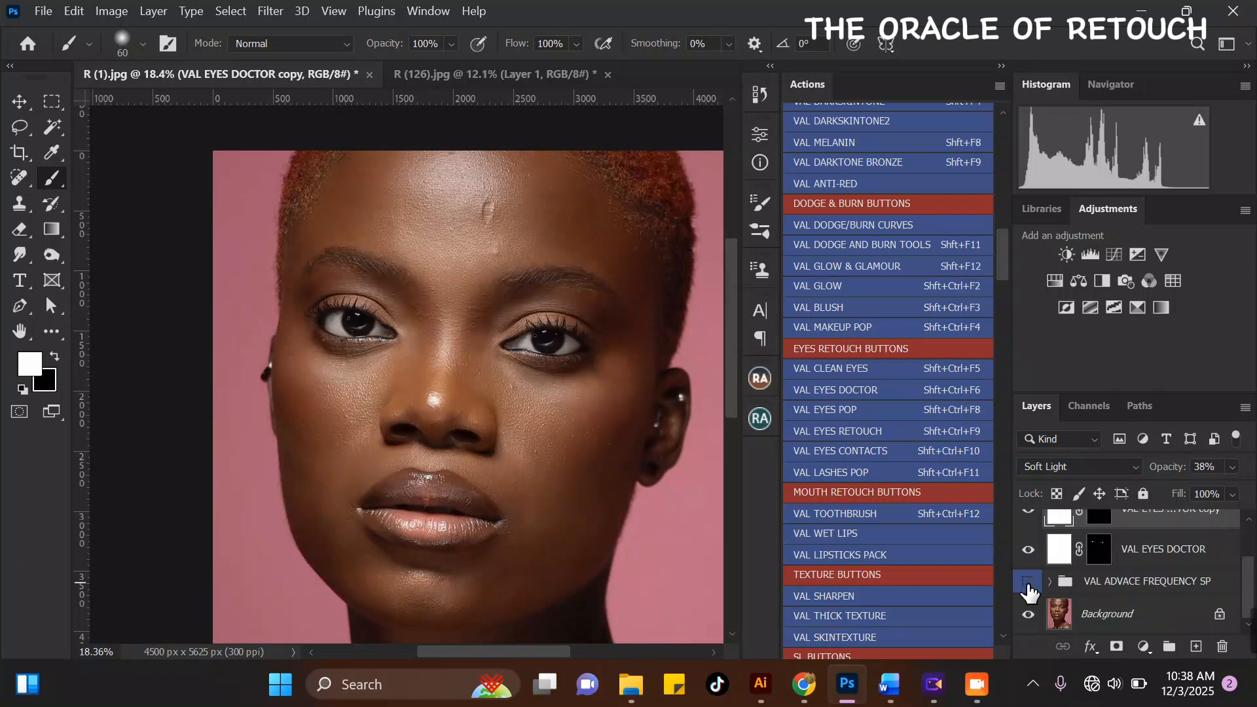
click(1029, 588)
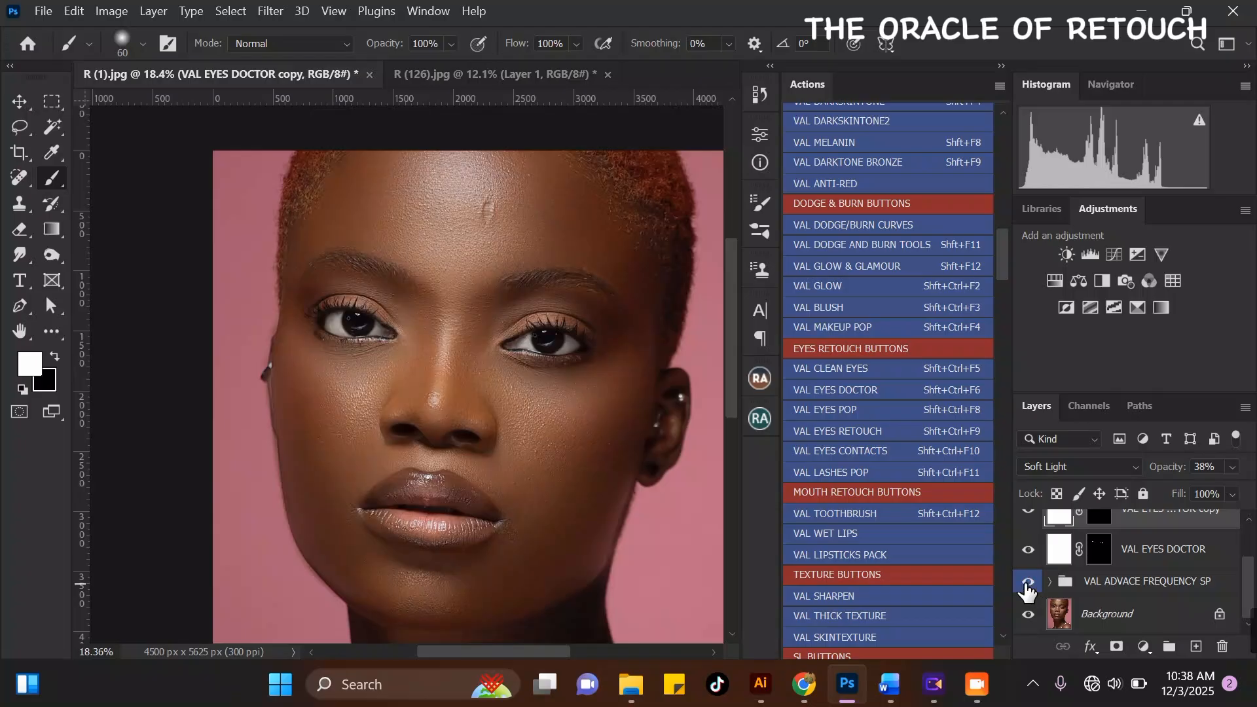
- Select the VAL EYES DOCTOR copy layer and run the VAL BLUSH action above it
click(1166, 583)
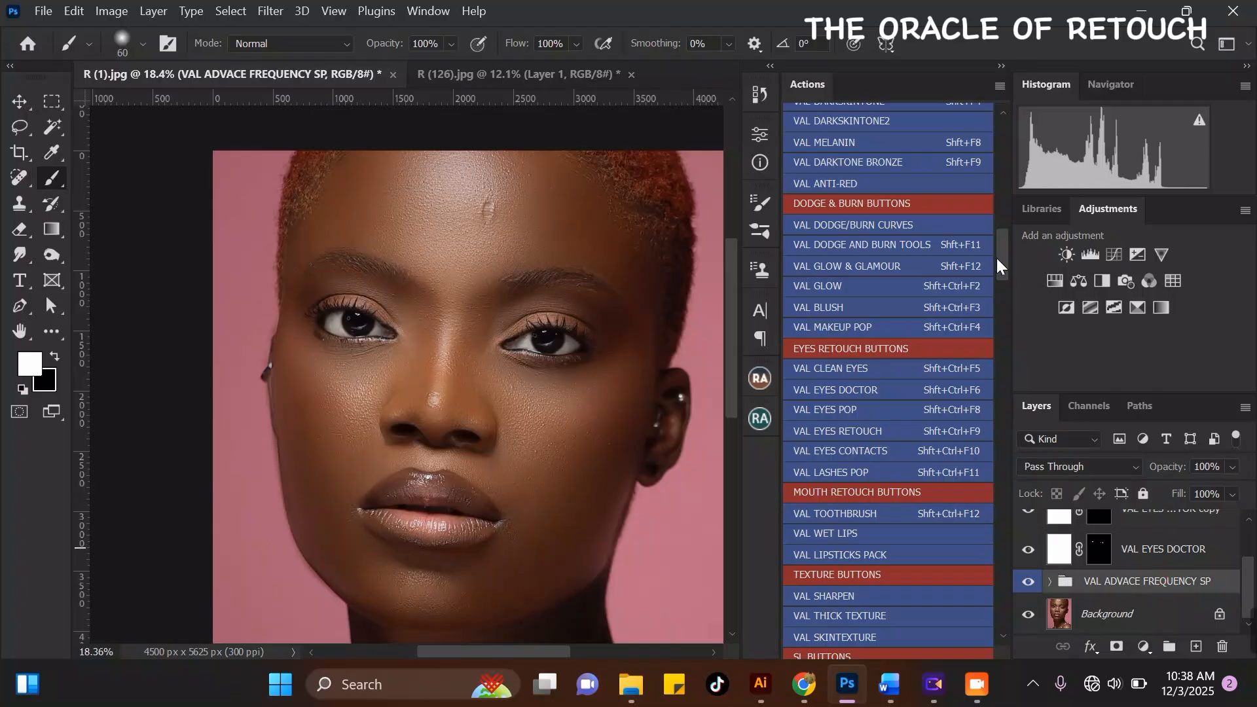
drag(1003, 265, 1005, 270)
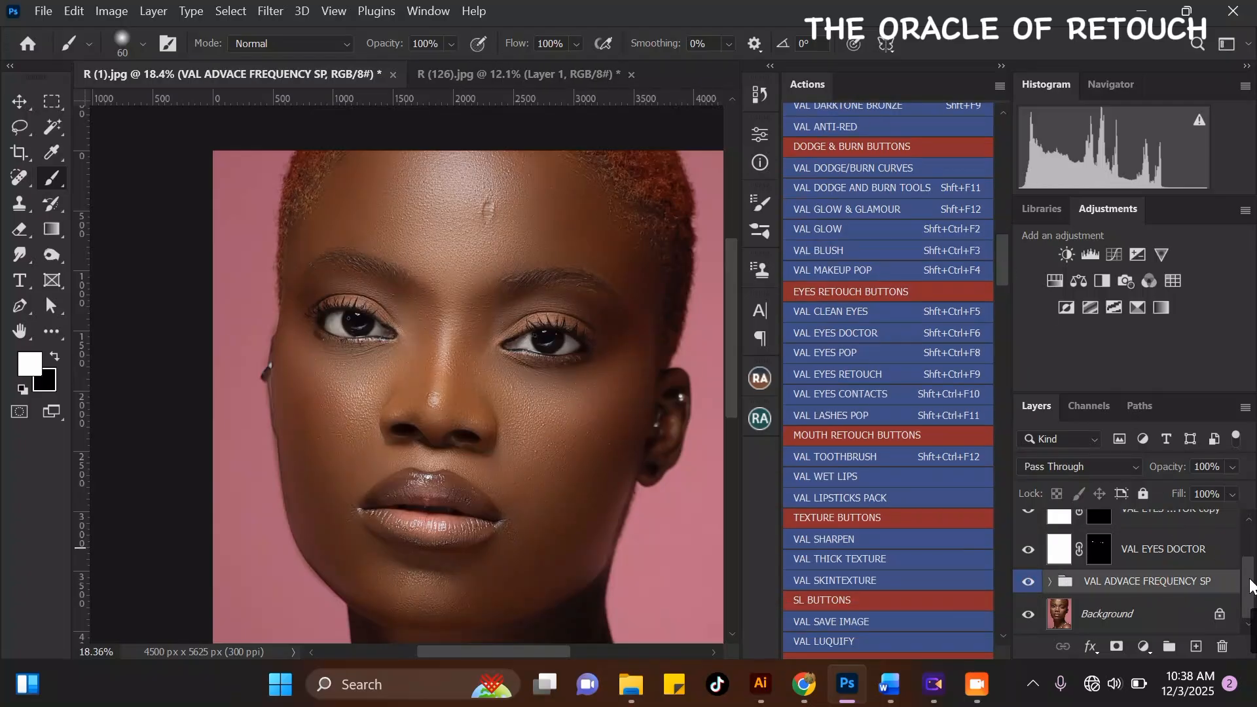
scroll(1220, 568, up, 2)
click(1218, 570)
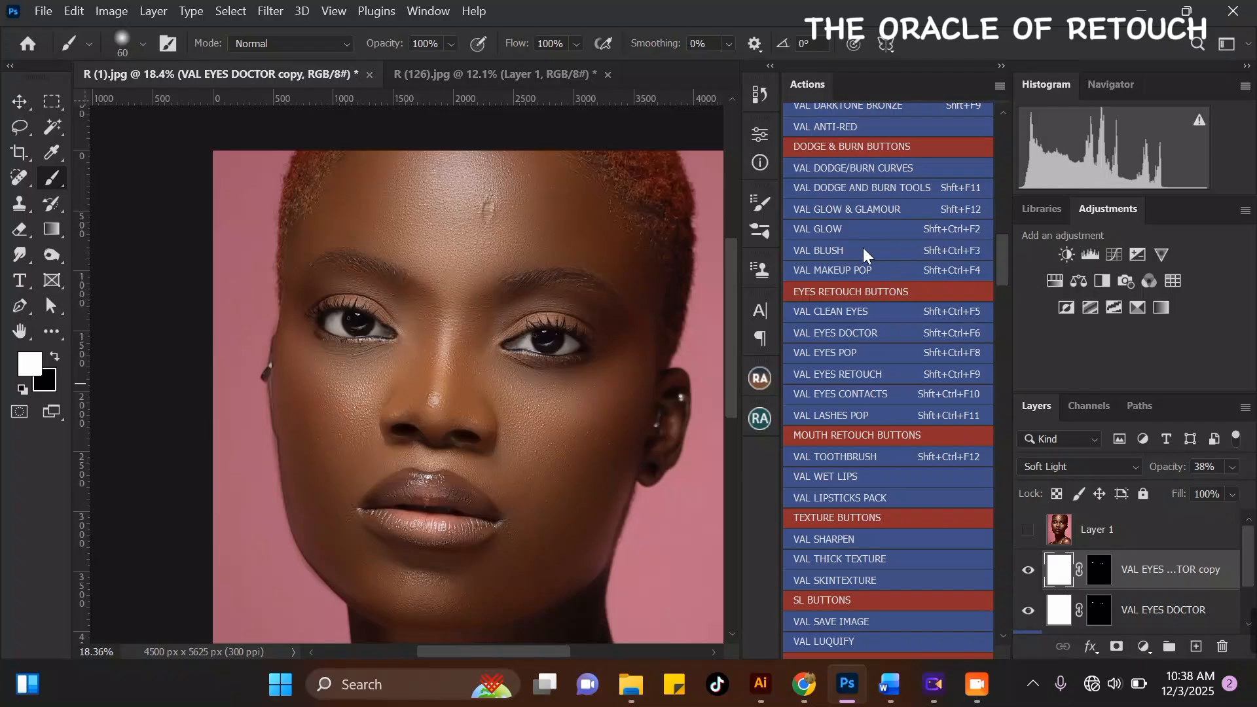
drag(1000, 262, 1002, 249)
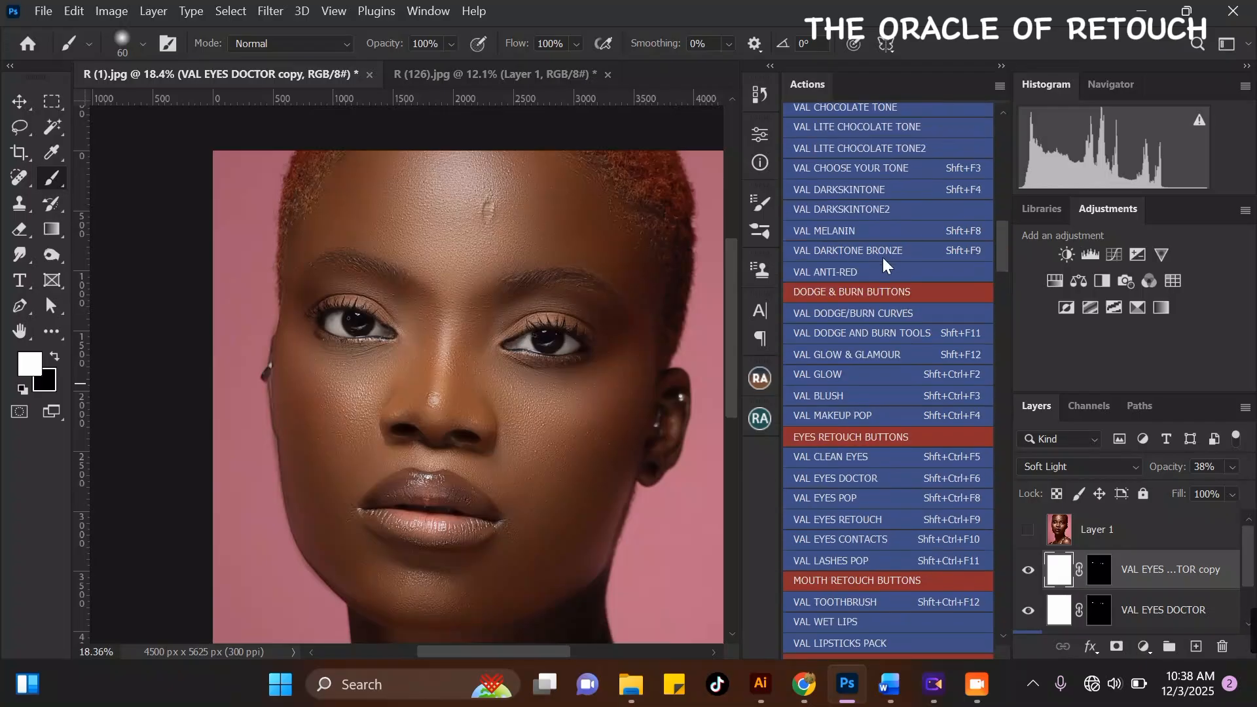
click(843, 397)
key(Return)
key(Return)
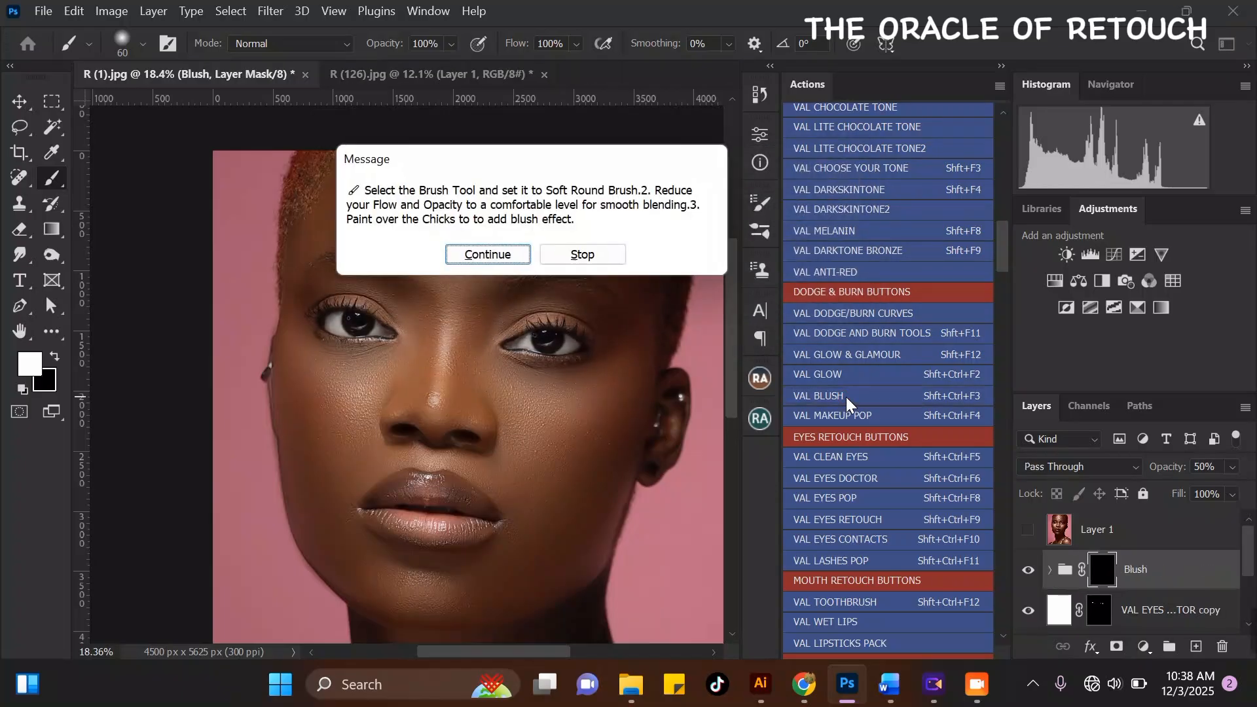
key(Return)
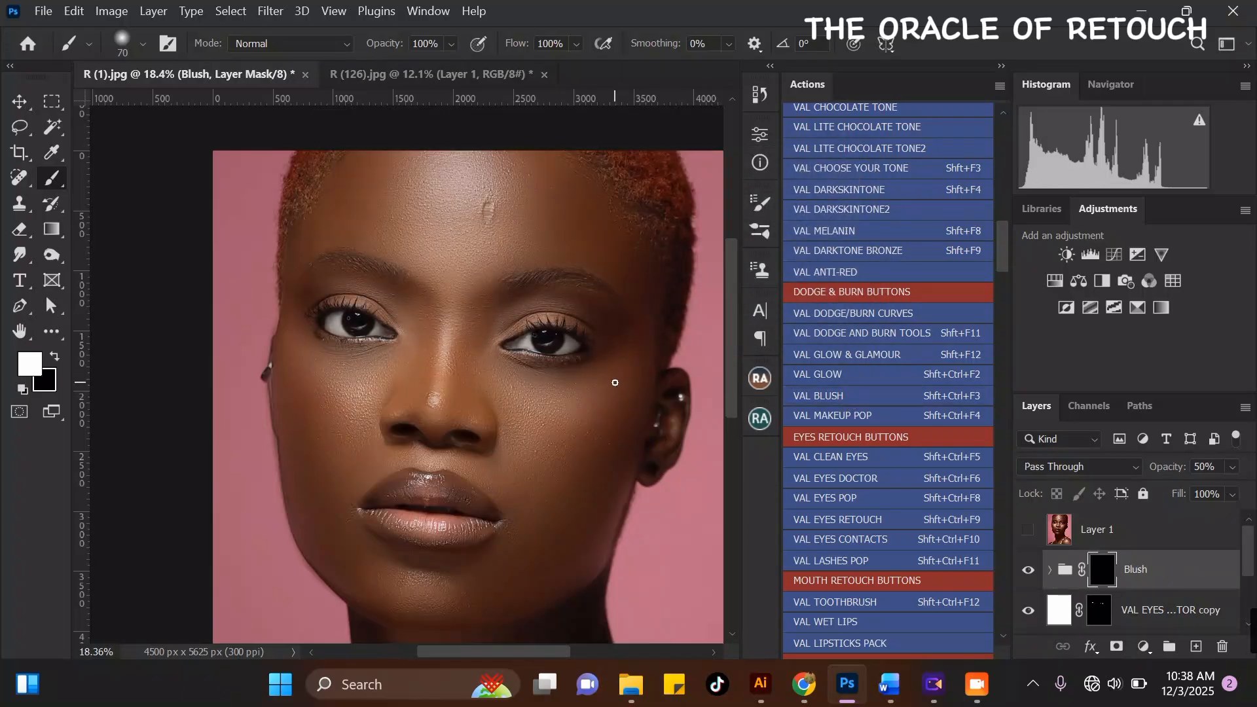
- Paint blush onto both cheeks on the Blush group's mask with a 700 px soft brush
key(bracketright)
key(bracketright)
key(bracketright)
key(bracketright)
key(bracketright)
key(bracketright)
key(bracketright)
key(bracketright)
key(bracketright)
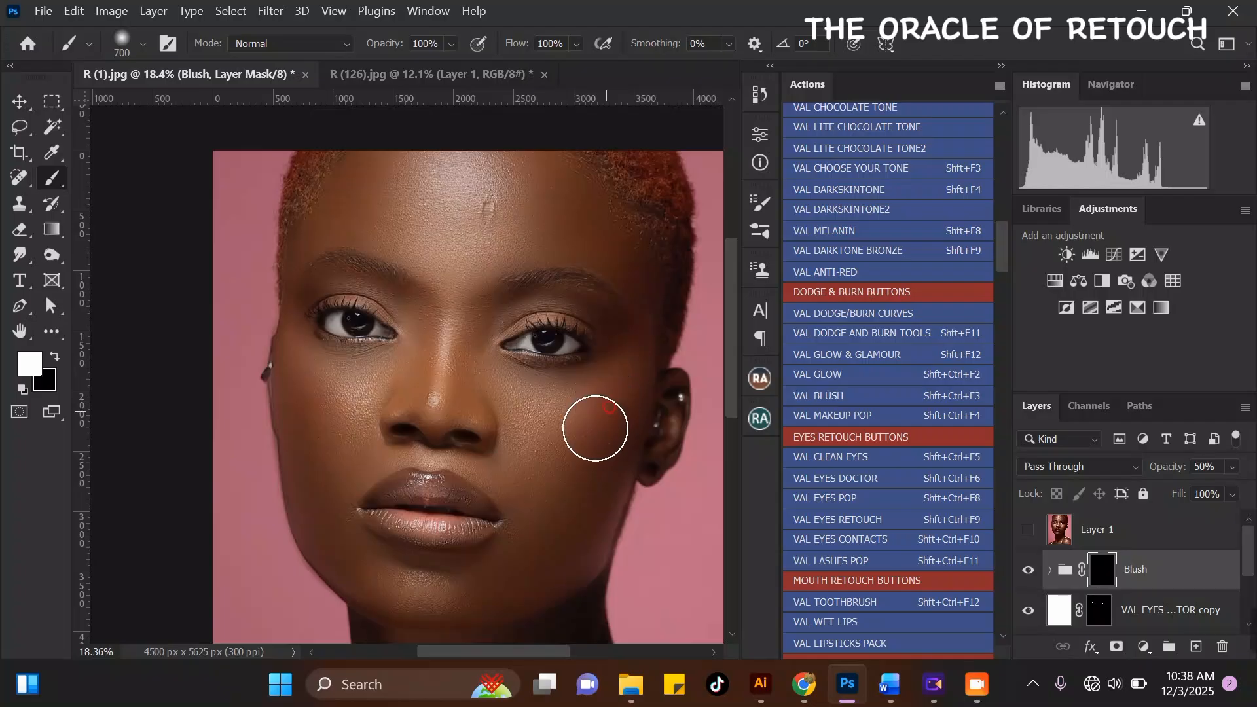
mouse_move(329, 323)
mouse_down()
mouse_move(301, 369)
mouse_move(321, 433)
mouse_move(324, 395)
mouse_up()
- Reduce the Blush group's opacity to 34% and check the cheeks close up and from a distance
scroll(393, 325, down, 2)
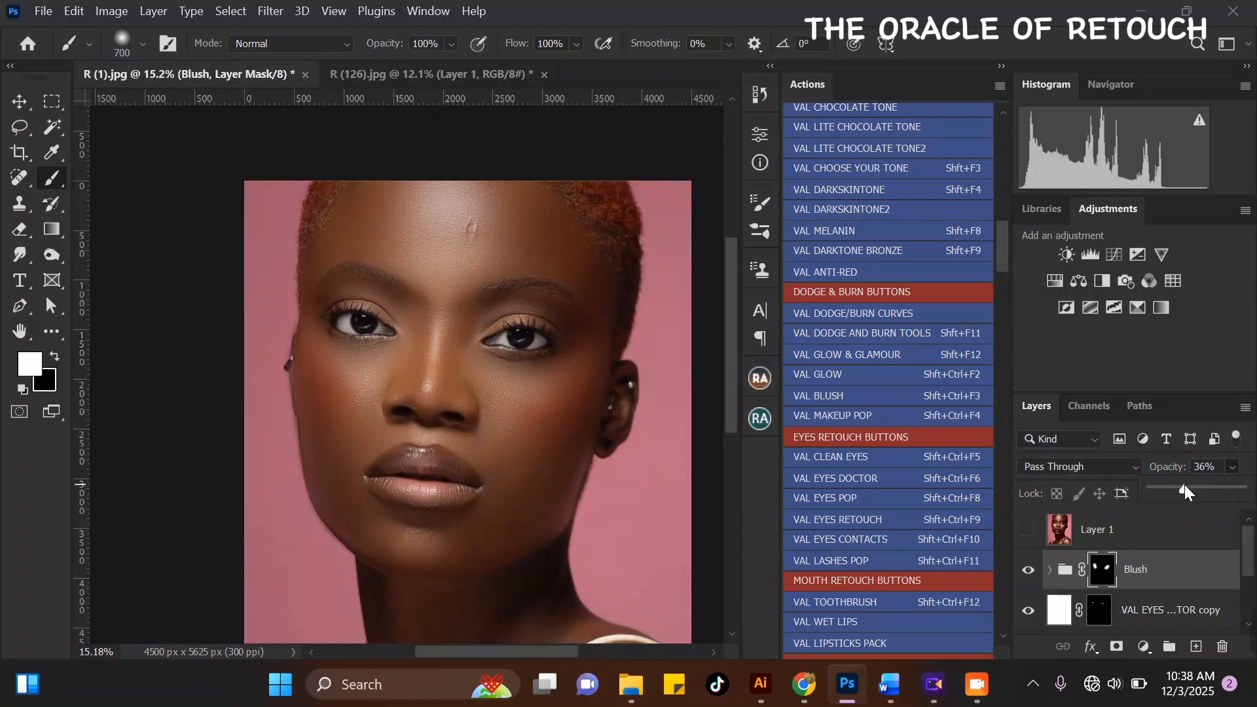
drag(1185, 485, 1181, 483)
scroll(397, 422, up, 2)
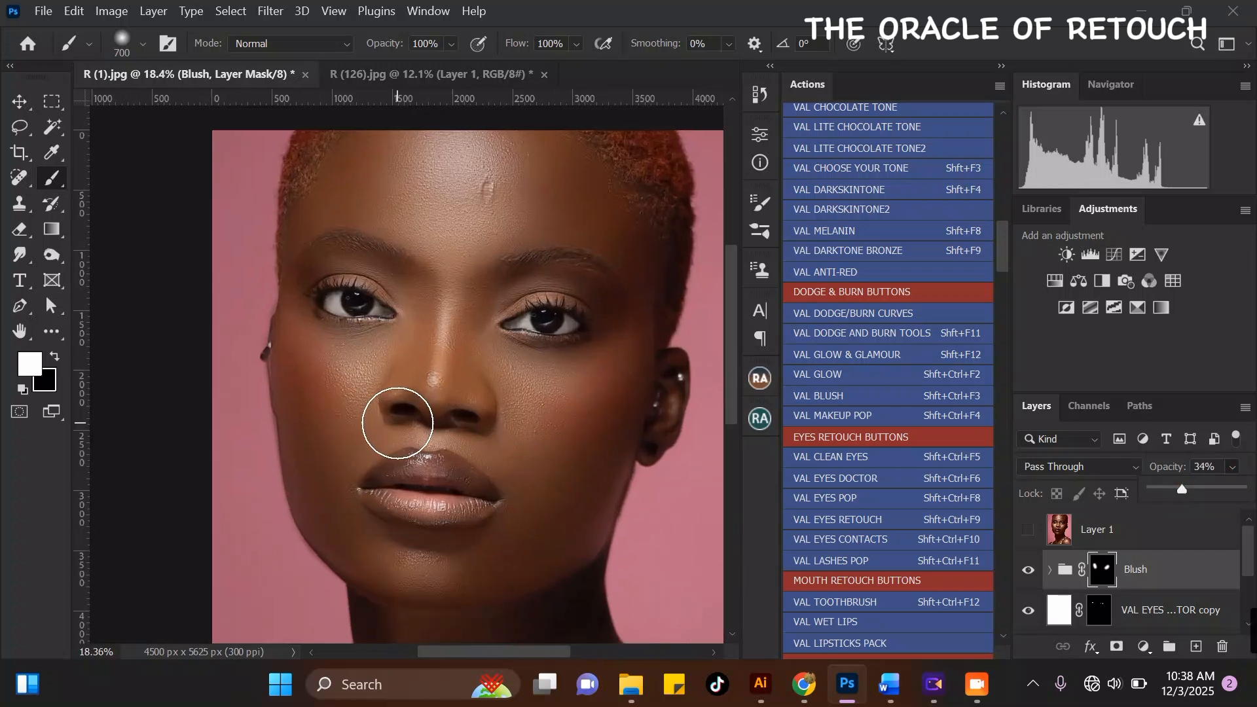
scroll(398, 422, up, 1)
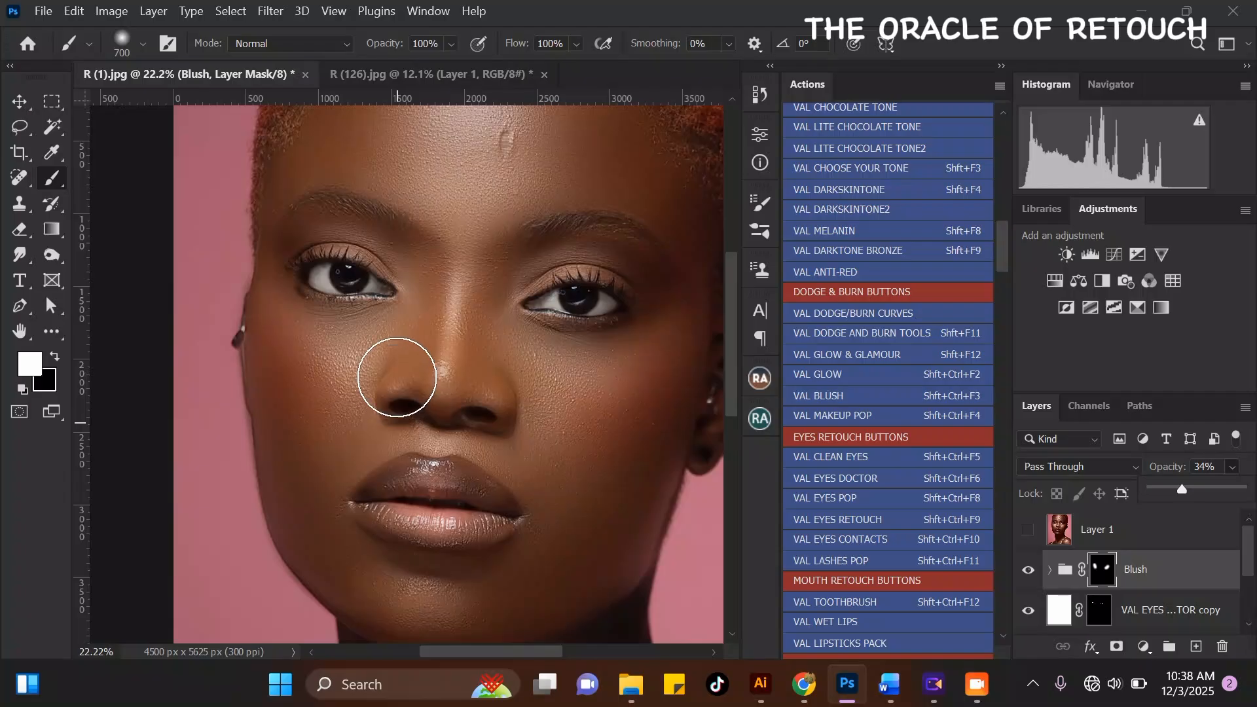
scroll(398, 360, down, 1)
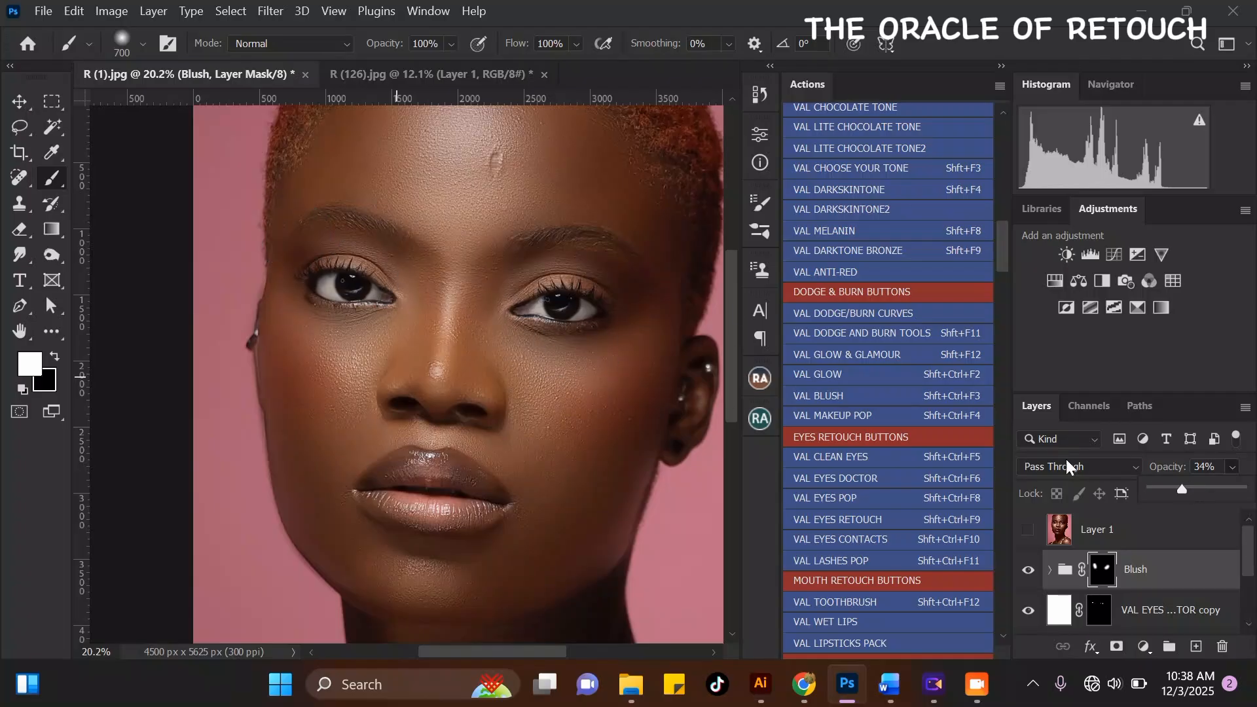
scroll(382, 307, down, 2)
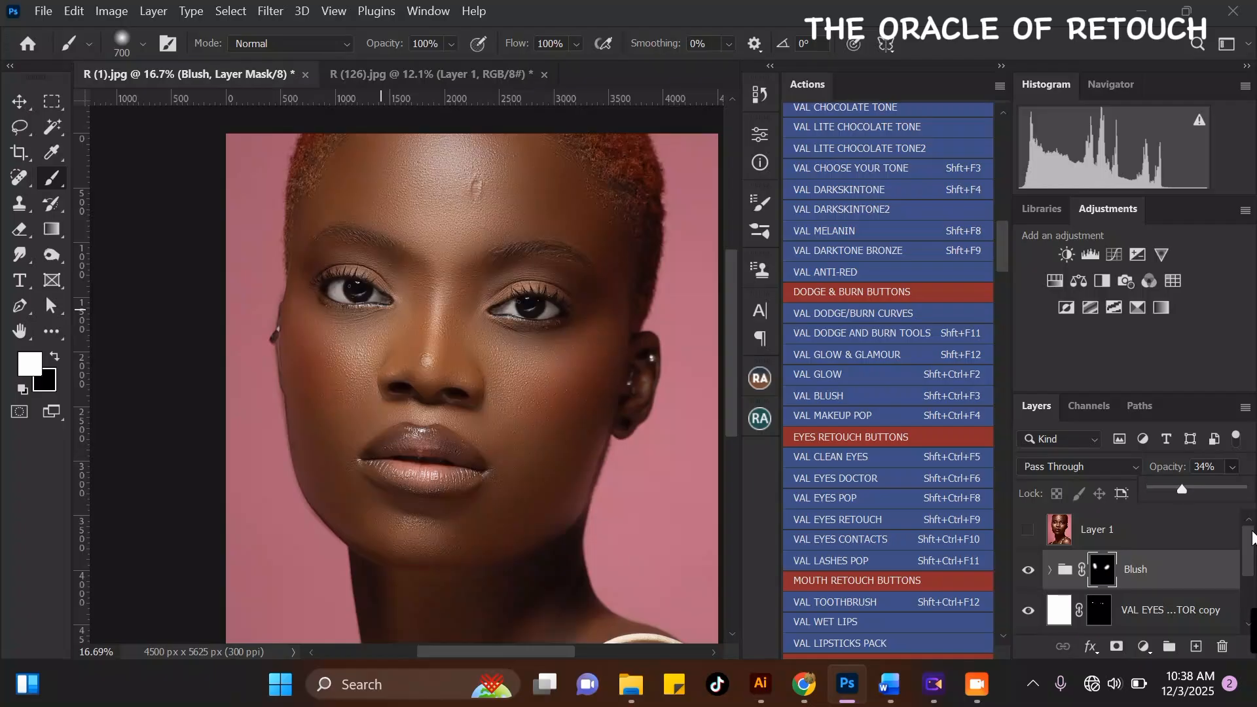
- Add a Black & White adjustment layer above the Blush group and set its Reds to 11
click(1144, 649)
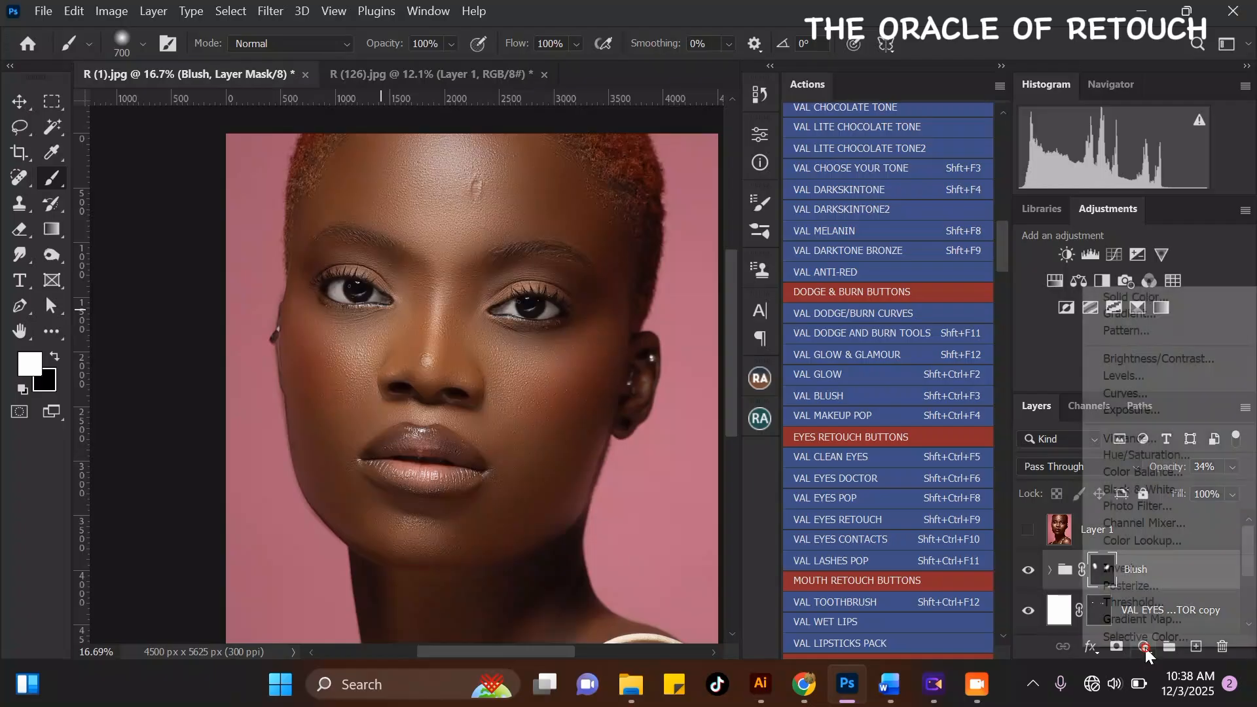
click(1158, 489)
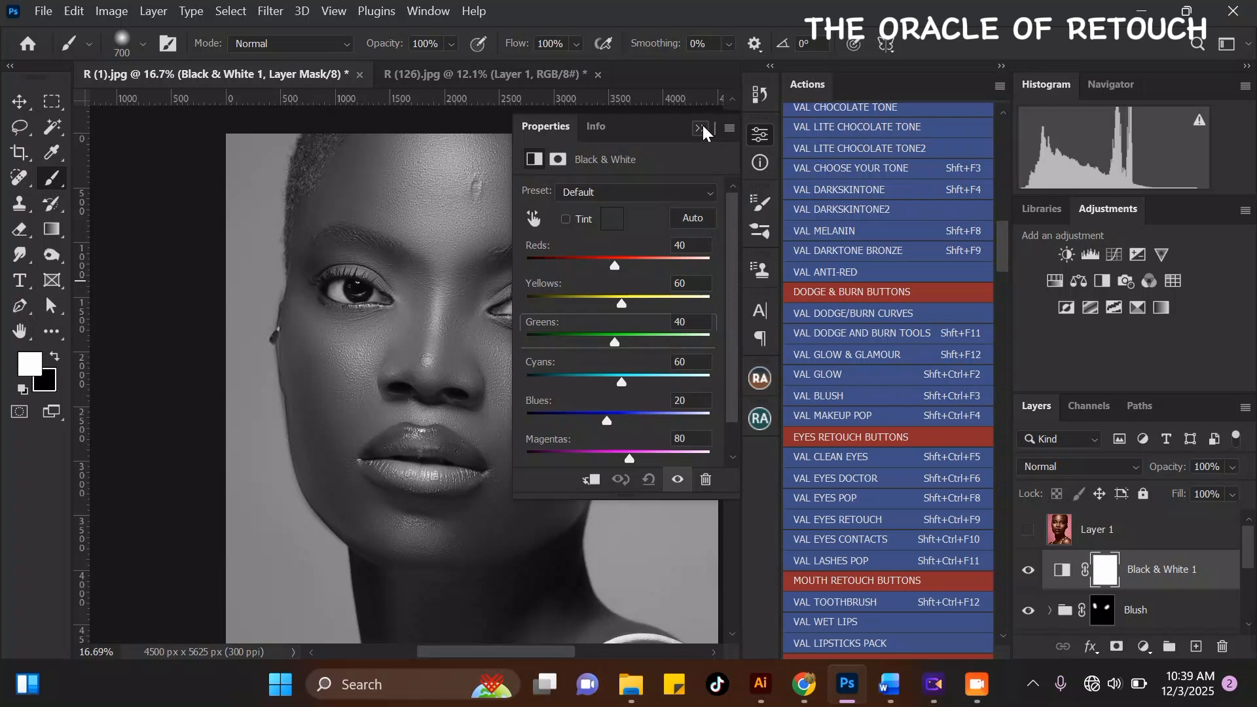
click(607, 266)
drag(608, 265, 604, 265)
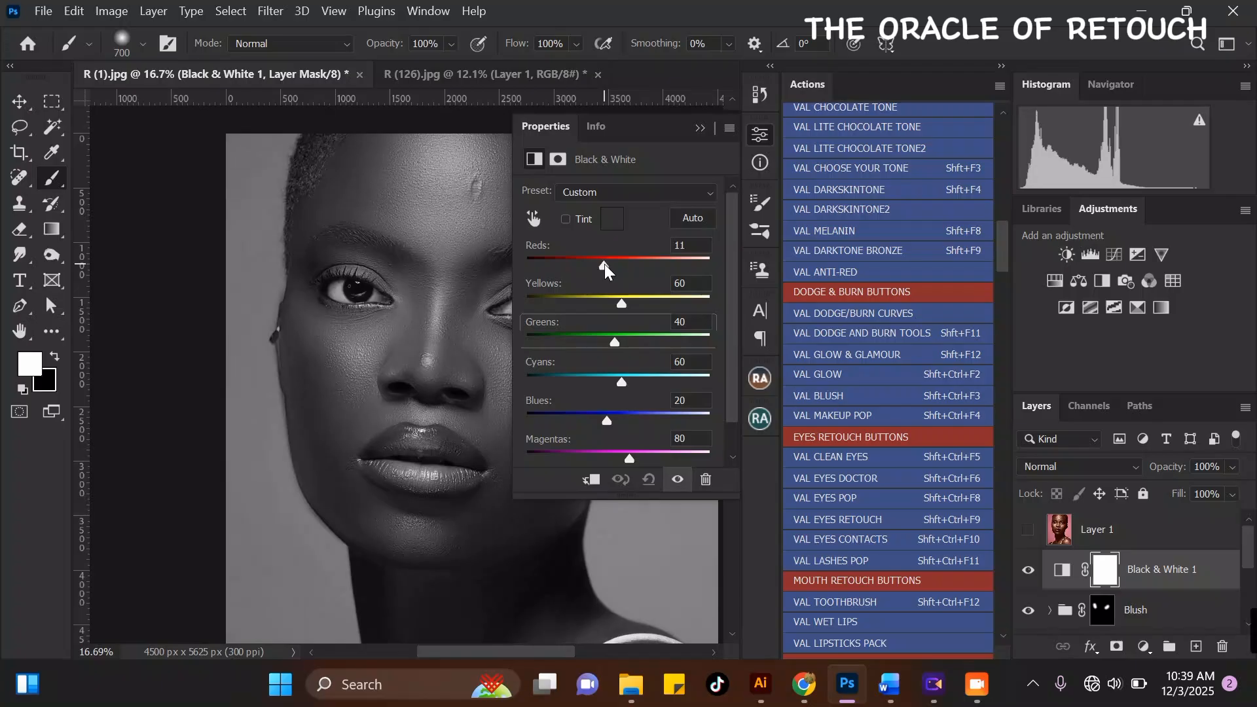
click(700, 128)
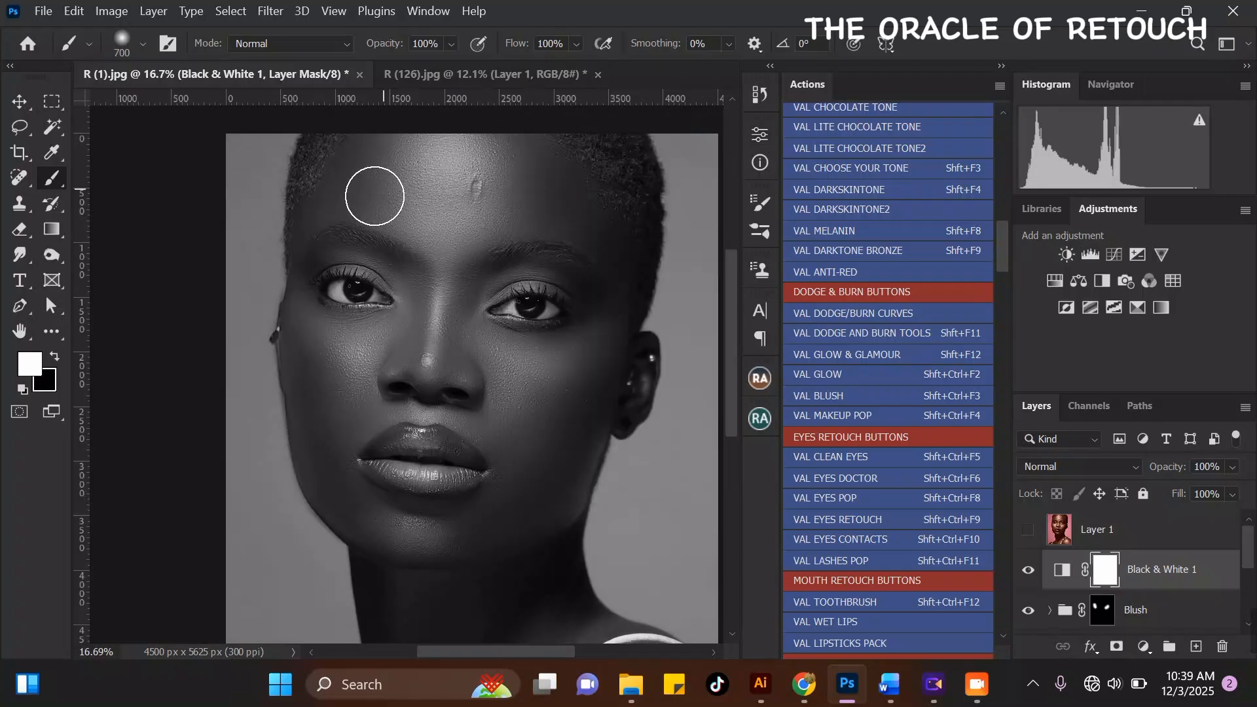
- Set the Black & White layer's blend mode to Soft Light and check the face close up and from a distance
scroll(415, 191, up, 2)
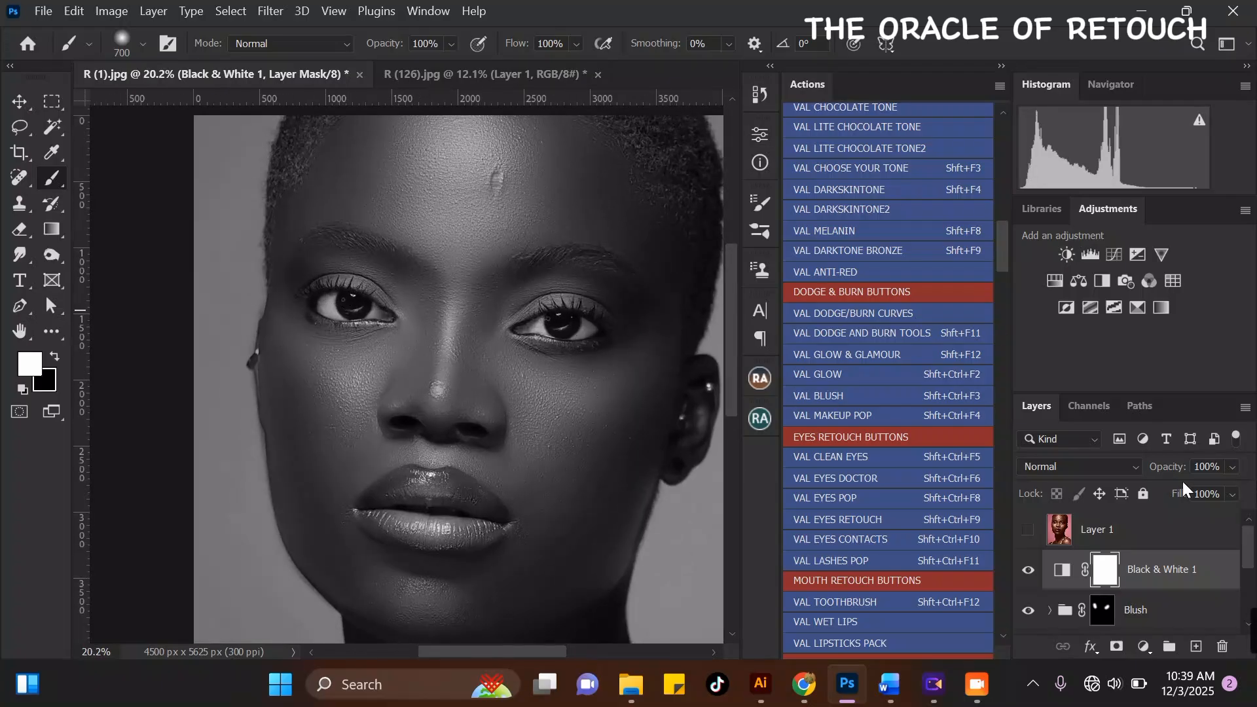
click(1109, 469)
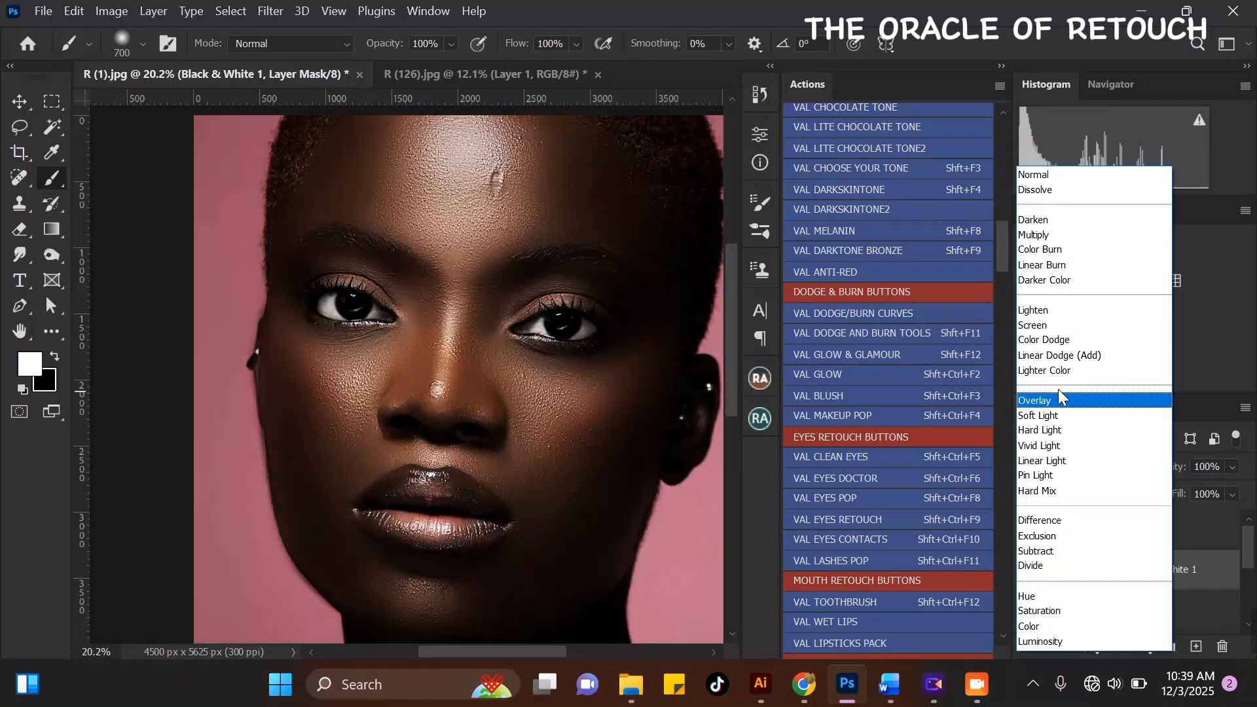
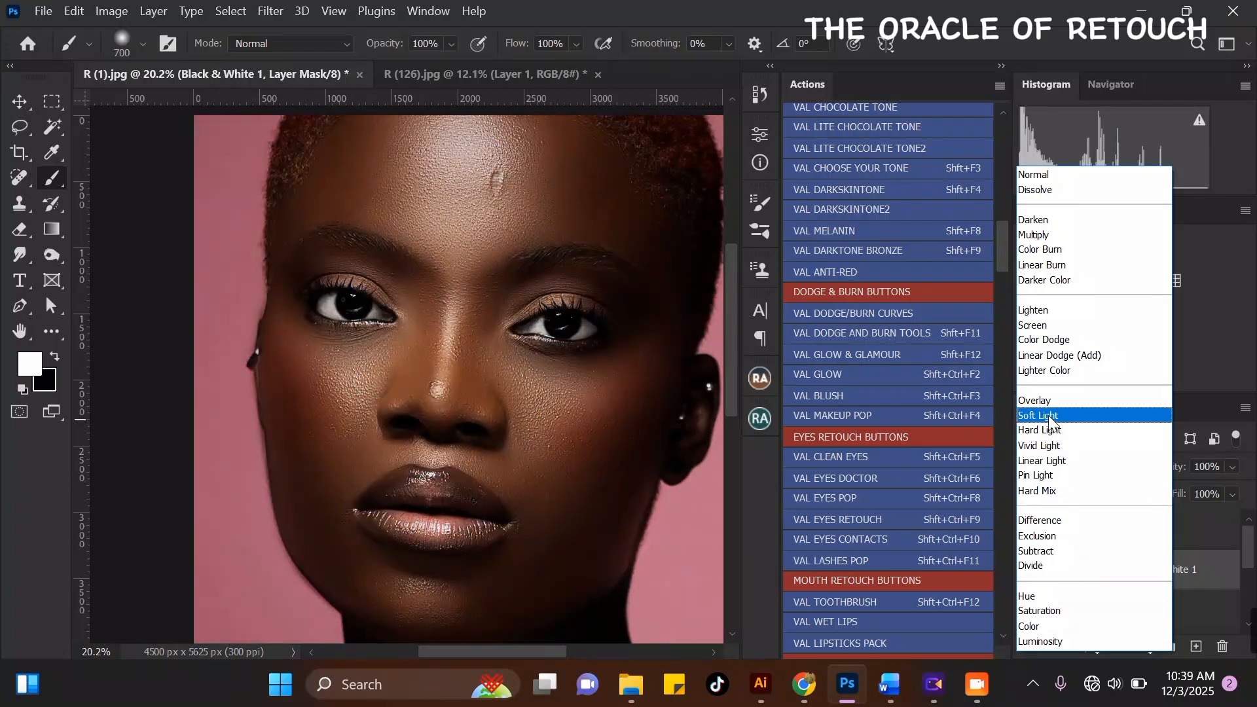
click(1056, 419)
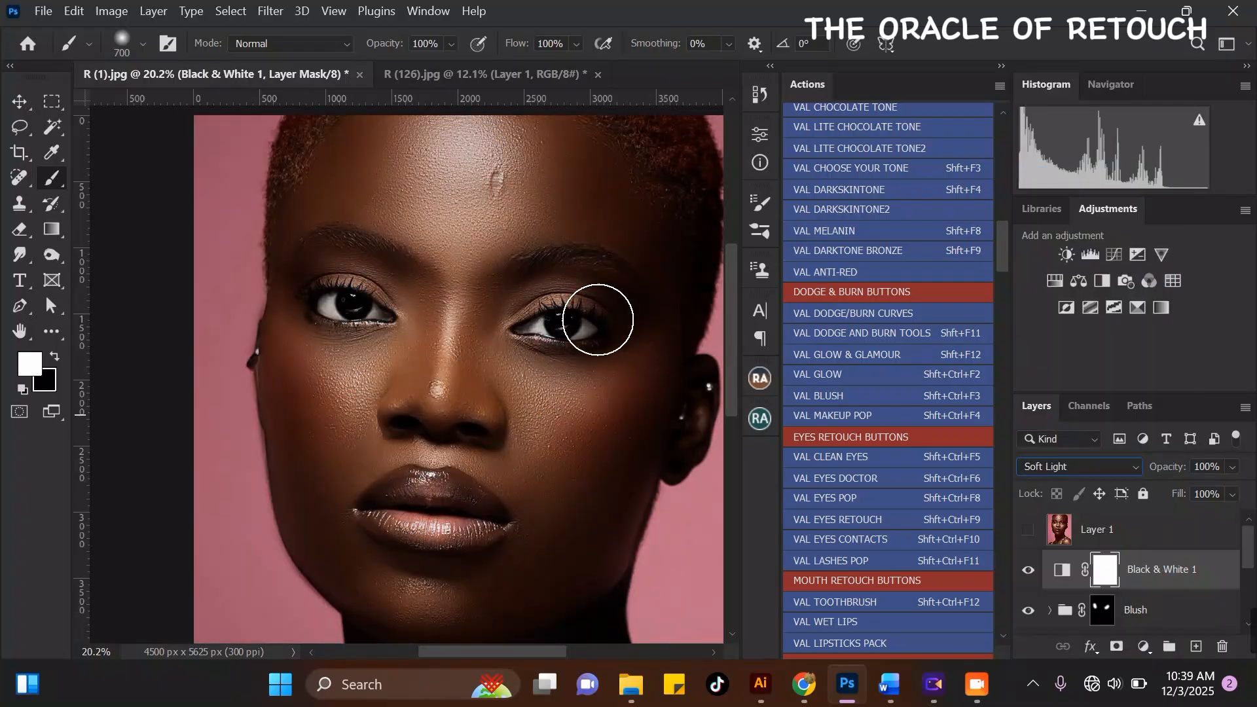
scroll(550, 300, down, 3)
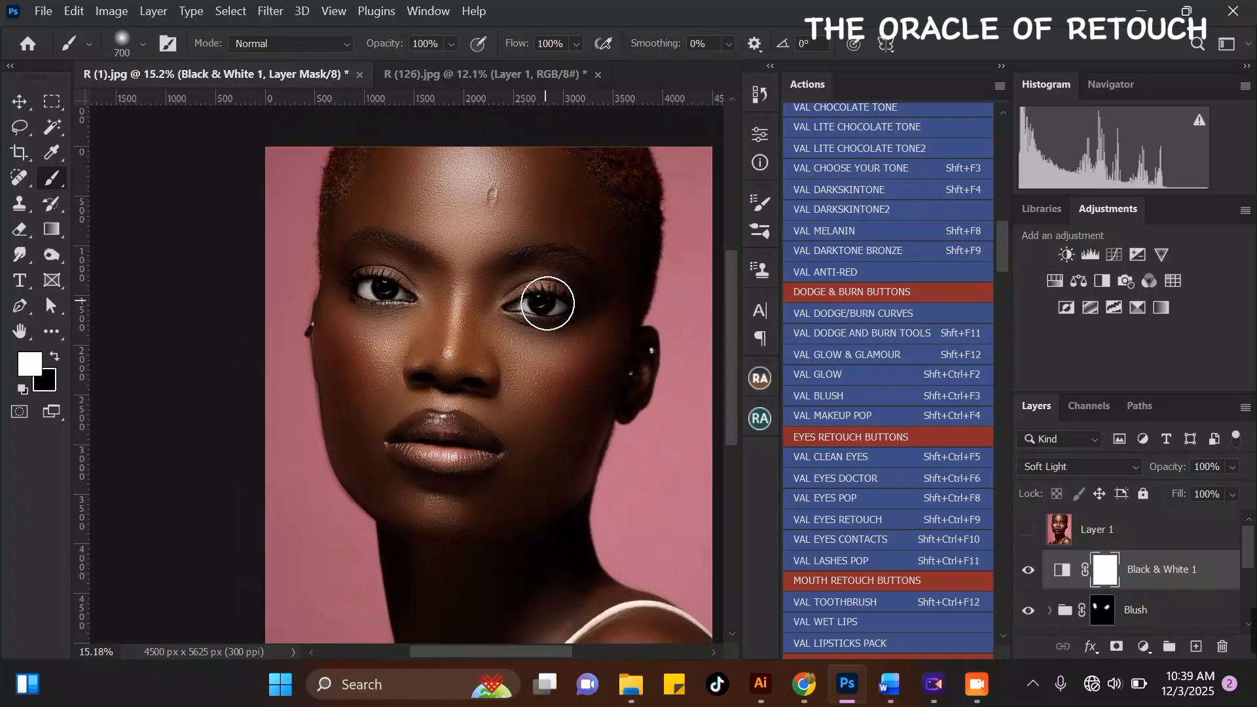
scroll(525, 354, up, 1)
scroll(525, 354, up, 2)
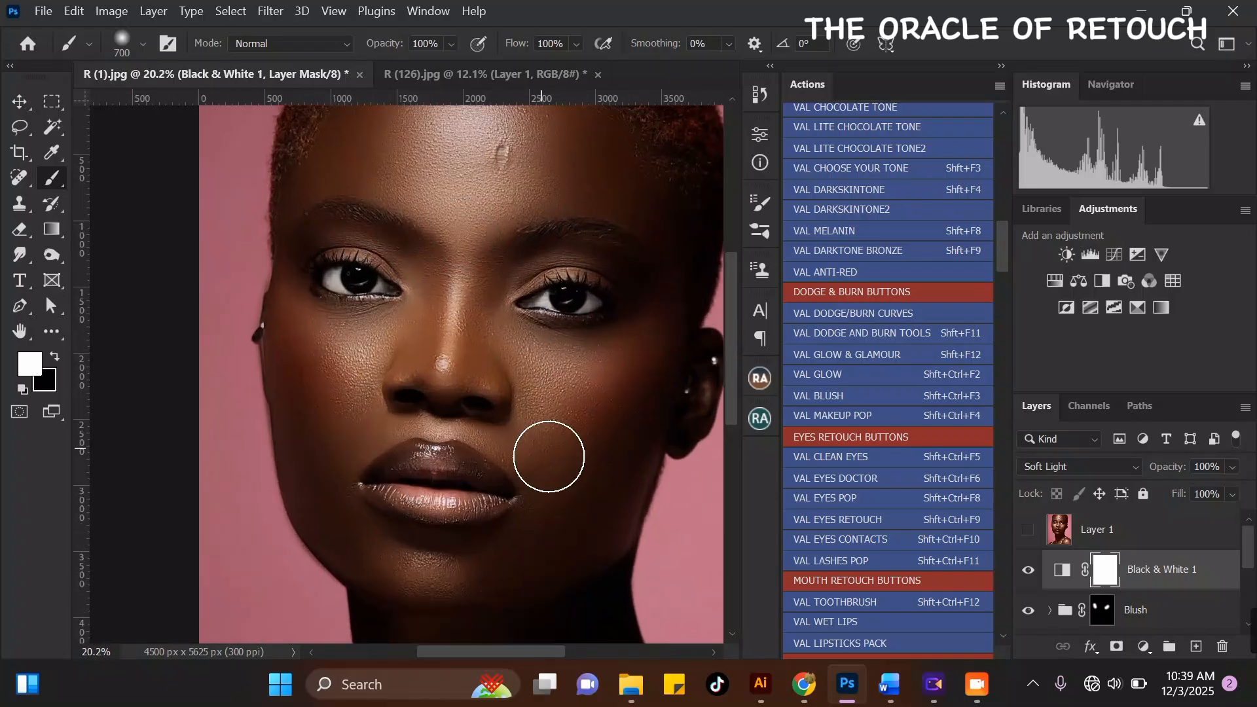
scroll(482, 315, down, 2)
scroll(516, 414, up, 2)
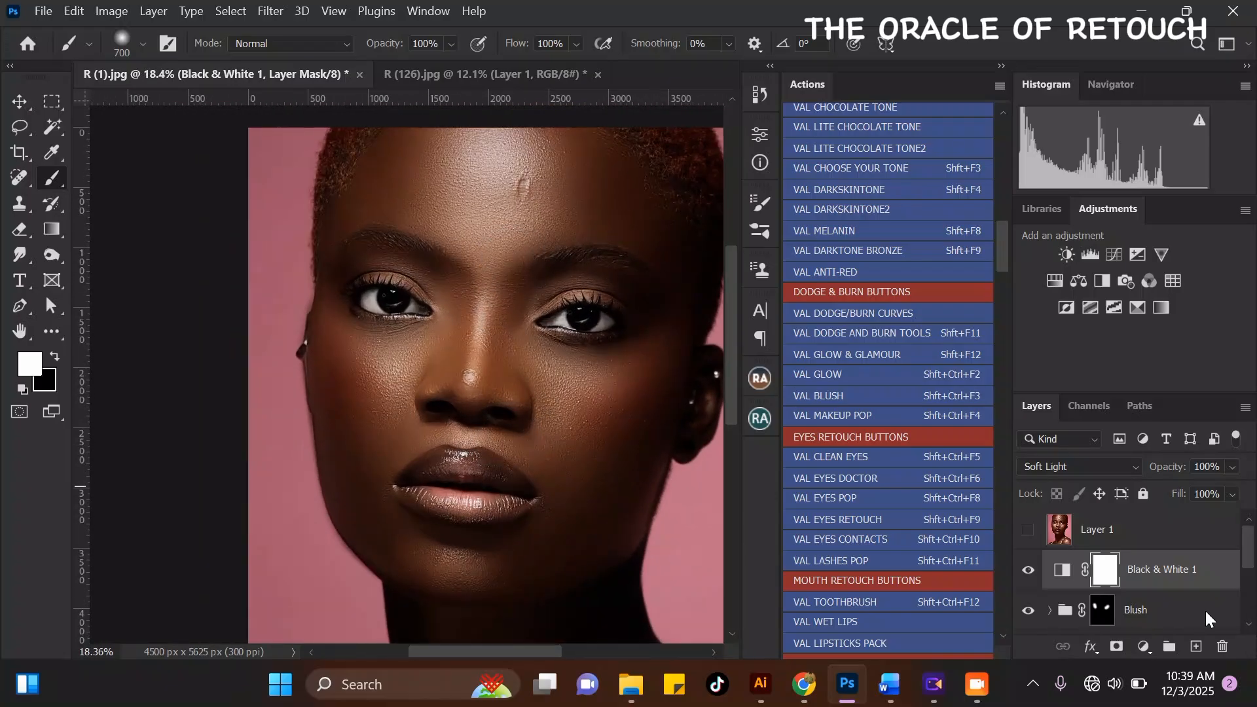
scroll(1251, 549, down, 3)
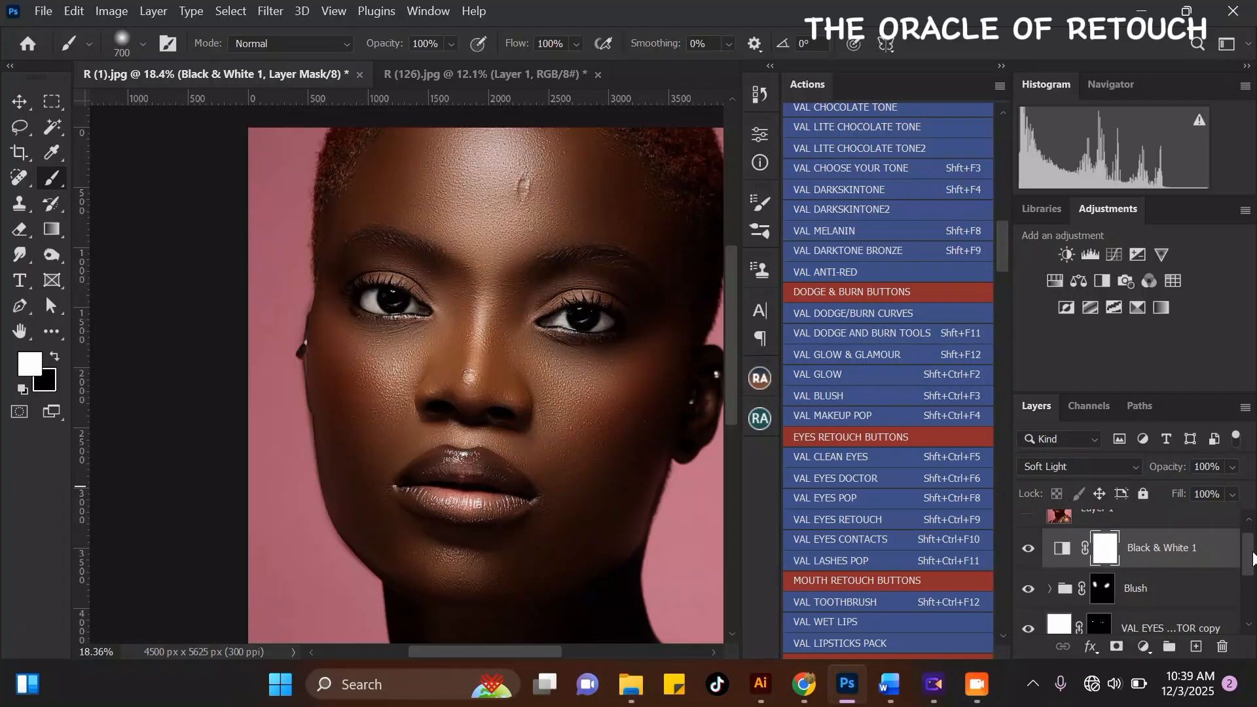
- Add a Selective Color adjustment layer, lower the cyan in the Yellows and set cyan to -4% in the Reds
click(1148, 650)
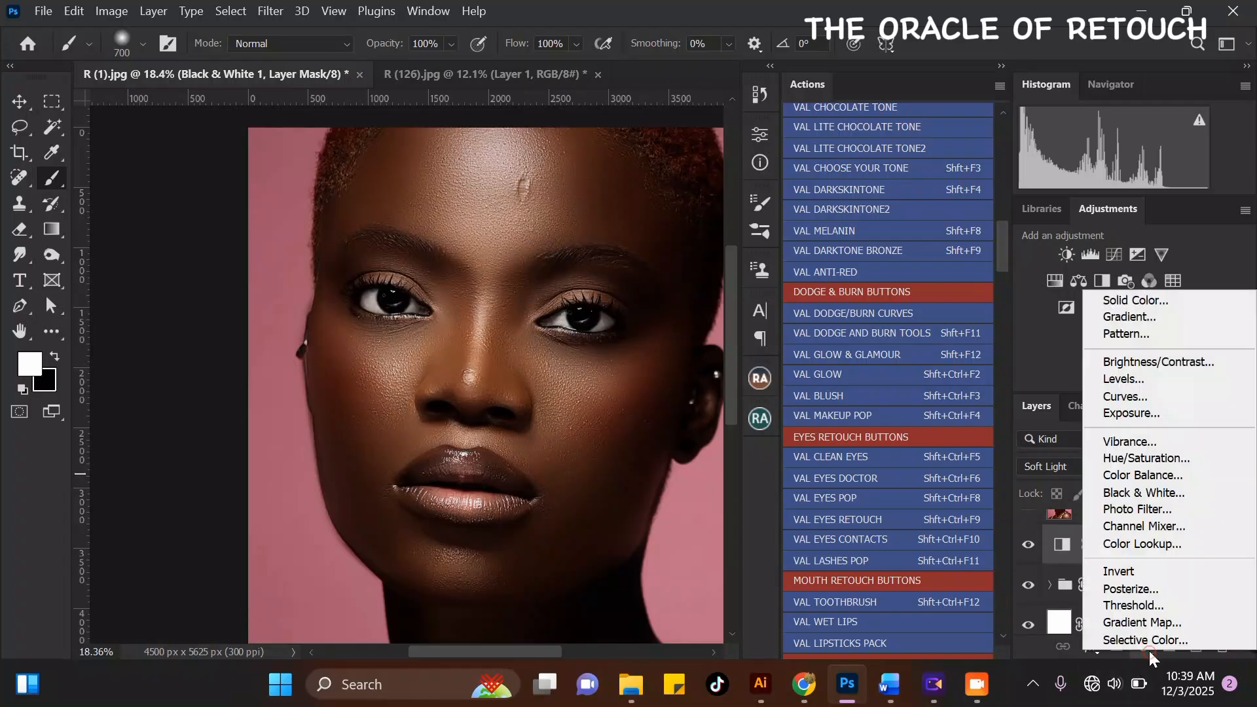
click(1154, 642)
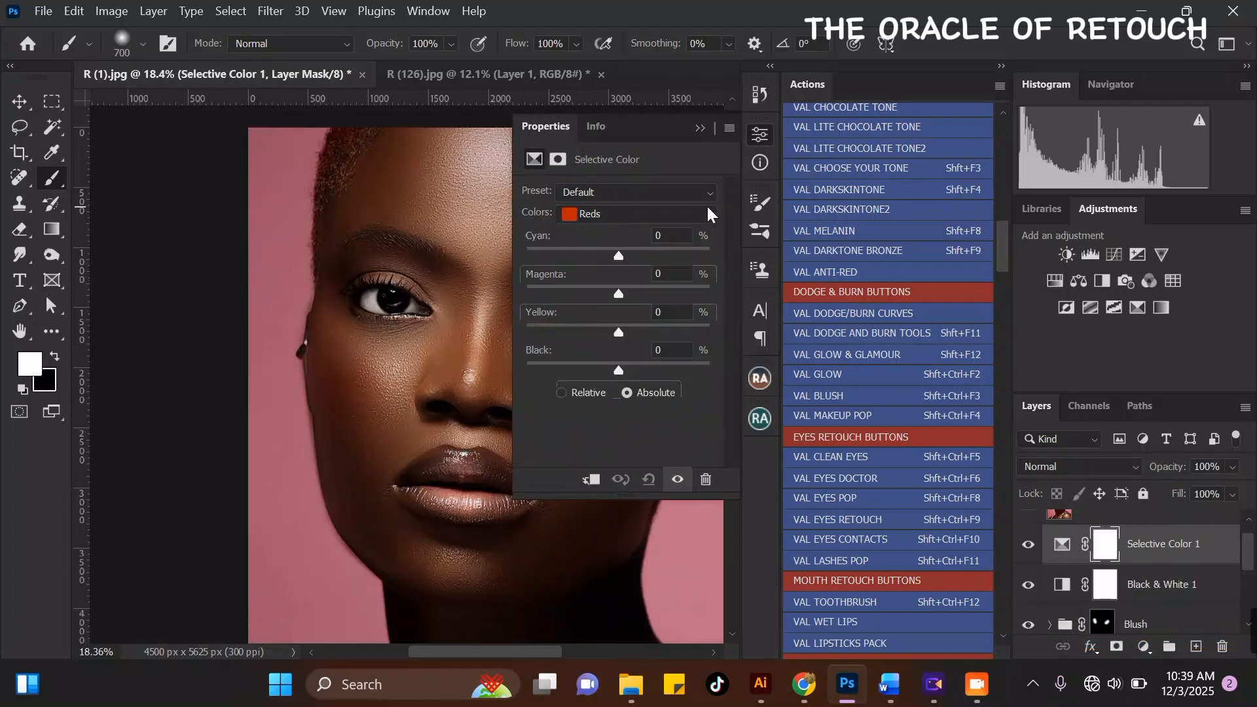
click(708, 214)
click(615, 232)
drag(618, 257, 564, 253)
click(620, 214)
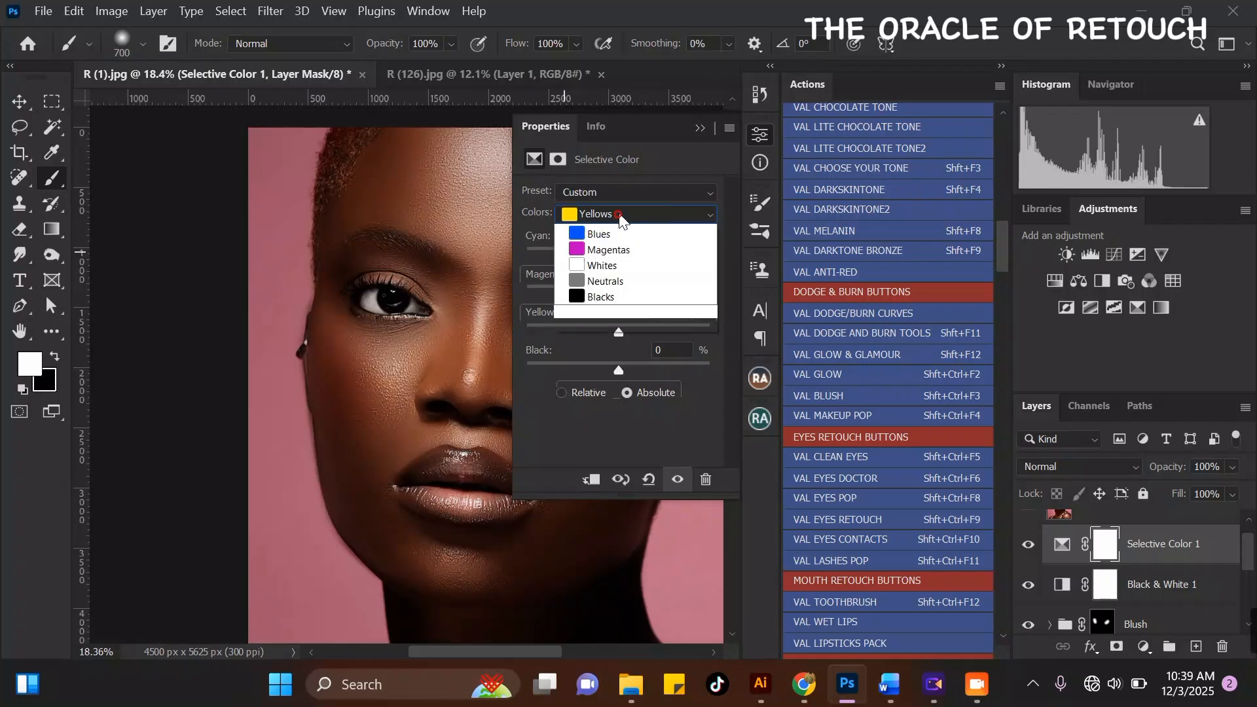
click(623, 232)
drag(619, 251, 616, 253)
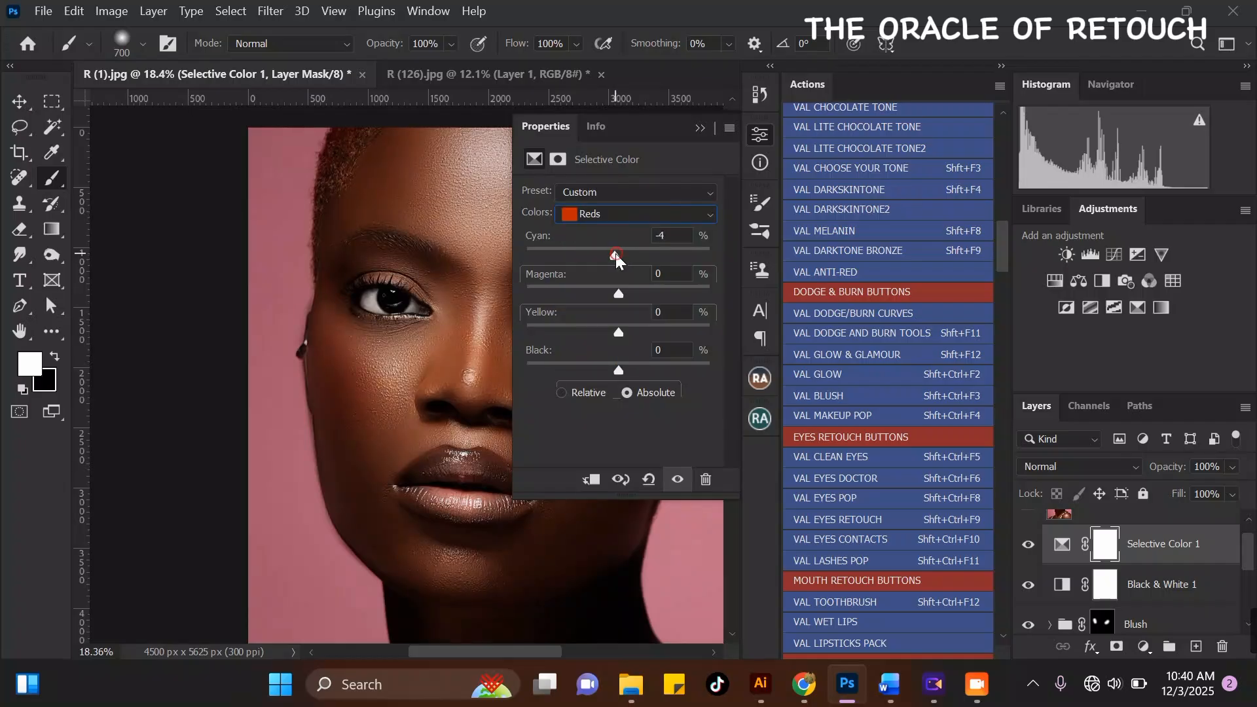
click(700, 128)
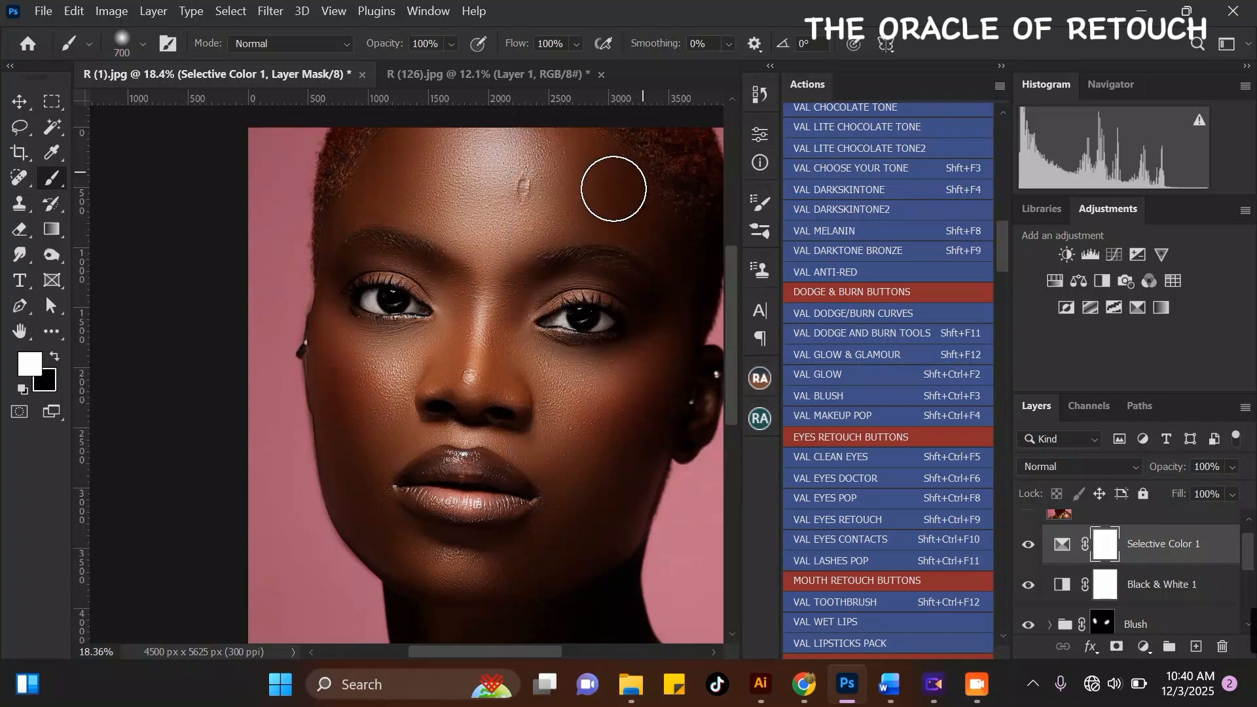
- Add a Curves adjustment layer and raise the RGB curve's midtones slightly to brighten the portrait
click(1143, 648)
click(1146, 392)
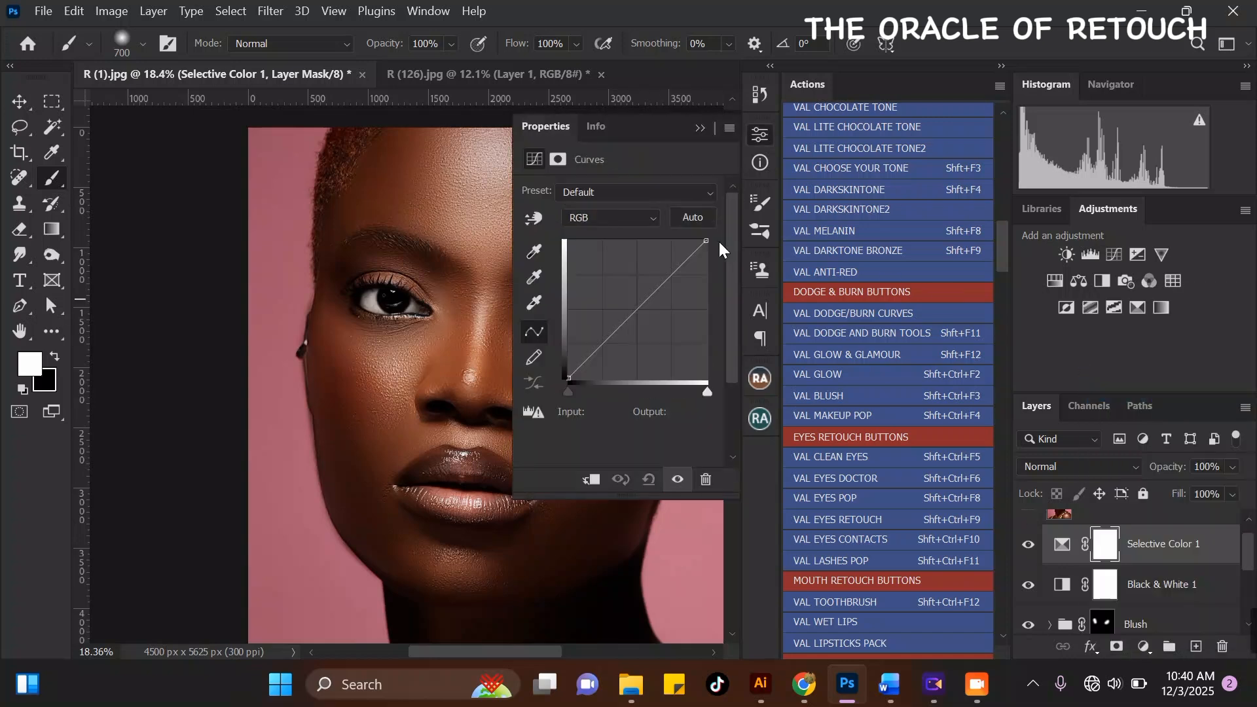
drag(631, 316, 632, 305)
click(700, 128)
scroll(562, 230, down, 3)
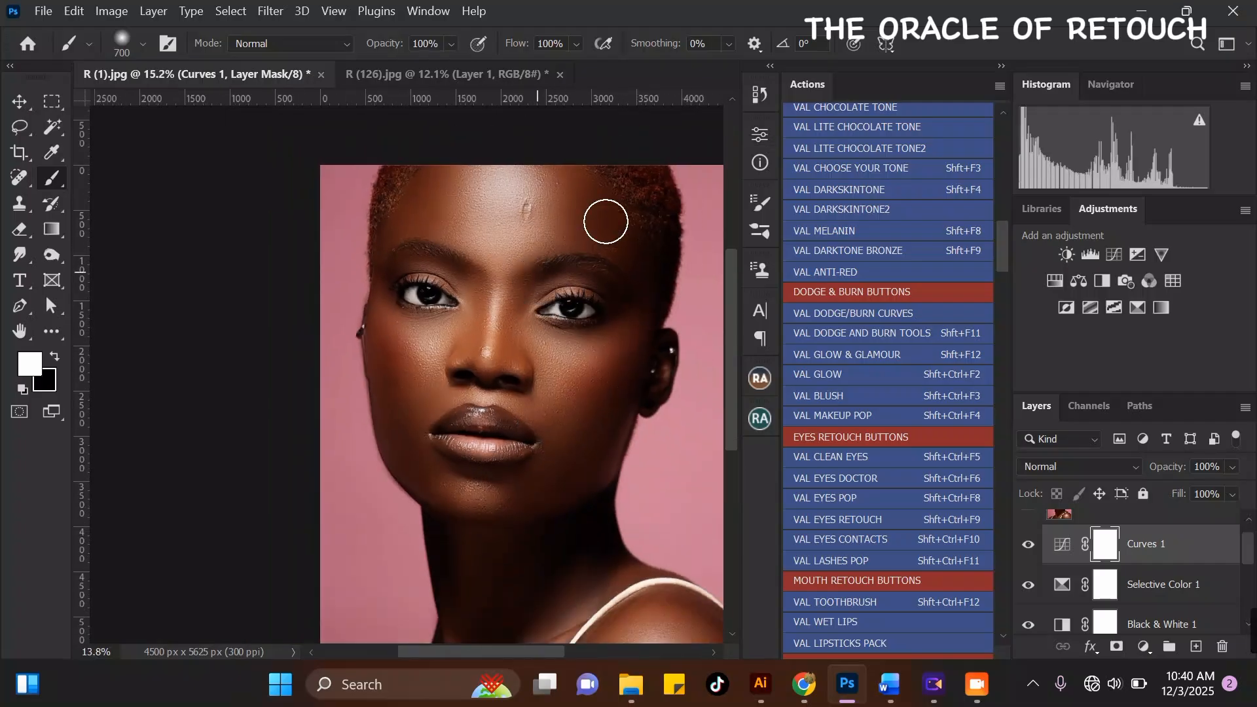
- Add a Brightness/Contrast adjustment layer with contrast -11 and brightness -6
click(1144, 647)
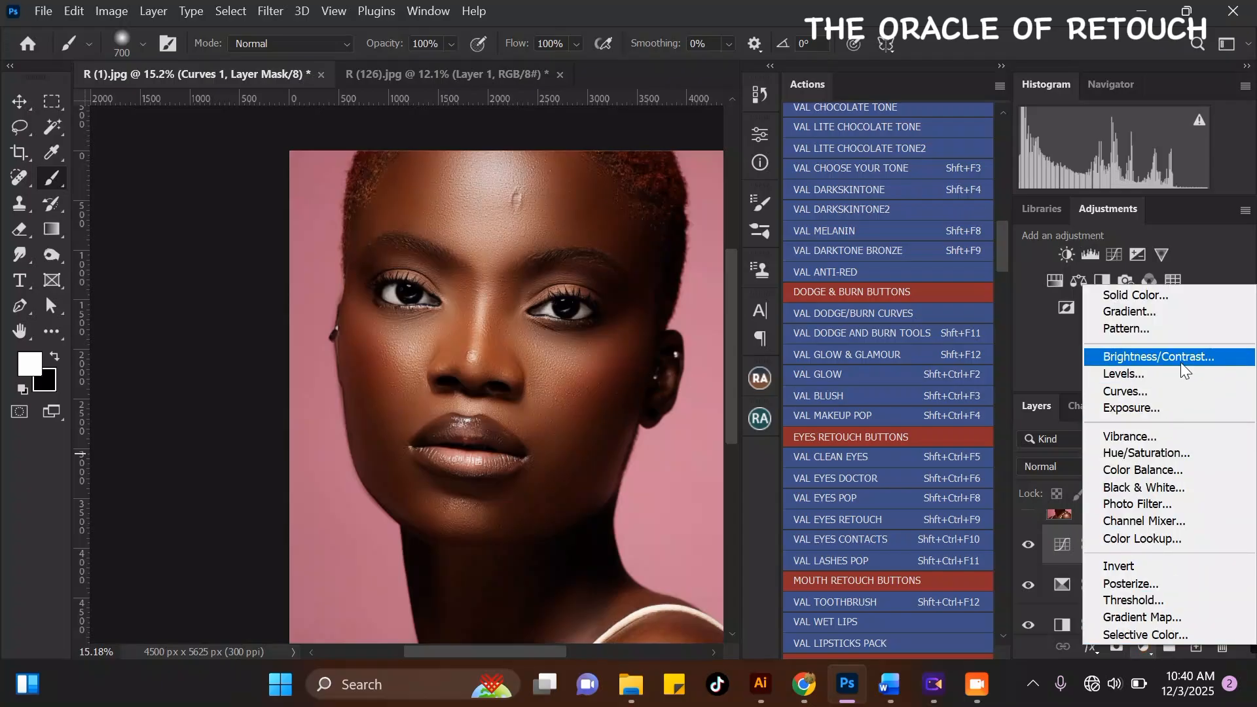
click(1135, 359)
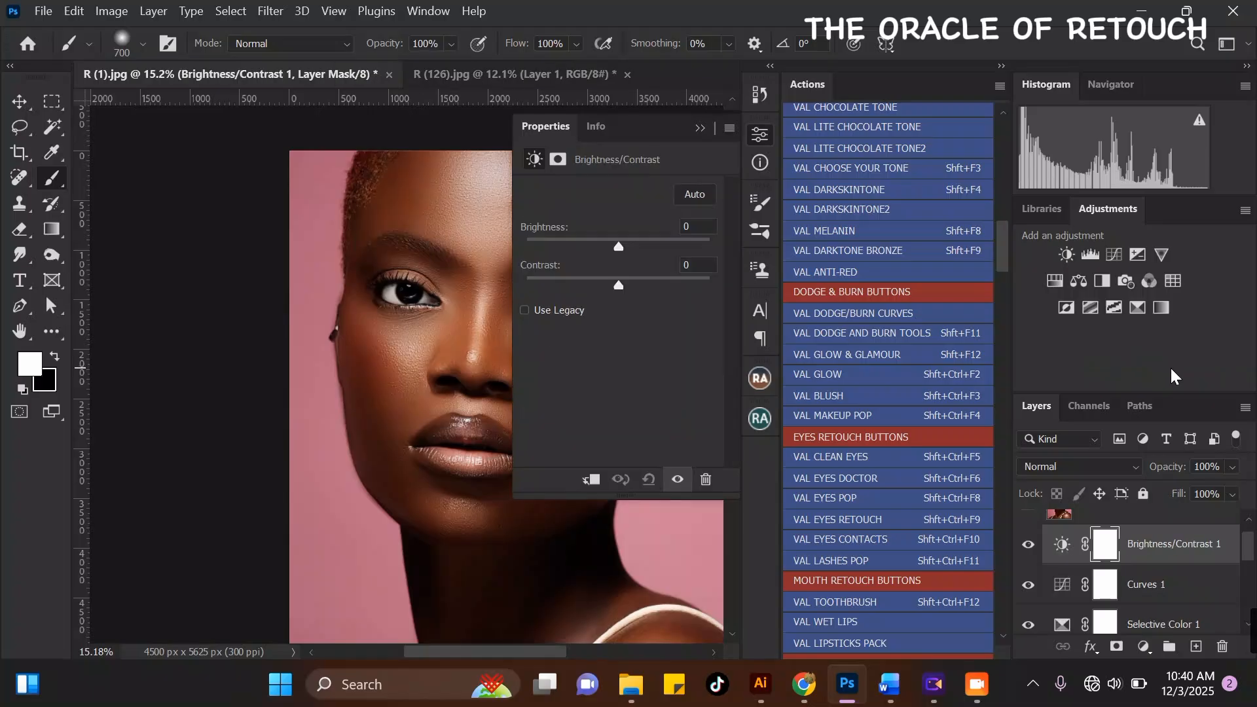
mouse_move(618, 287)
mouse_down()
mouse_move(645, 281)
mouse_move(598, 278)
mouse_up()
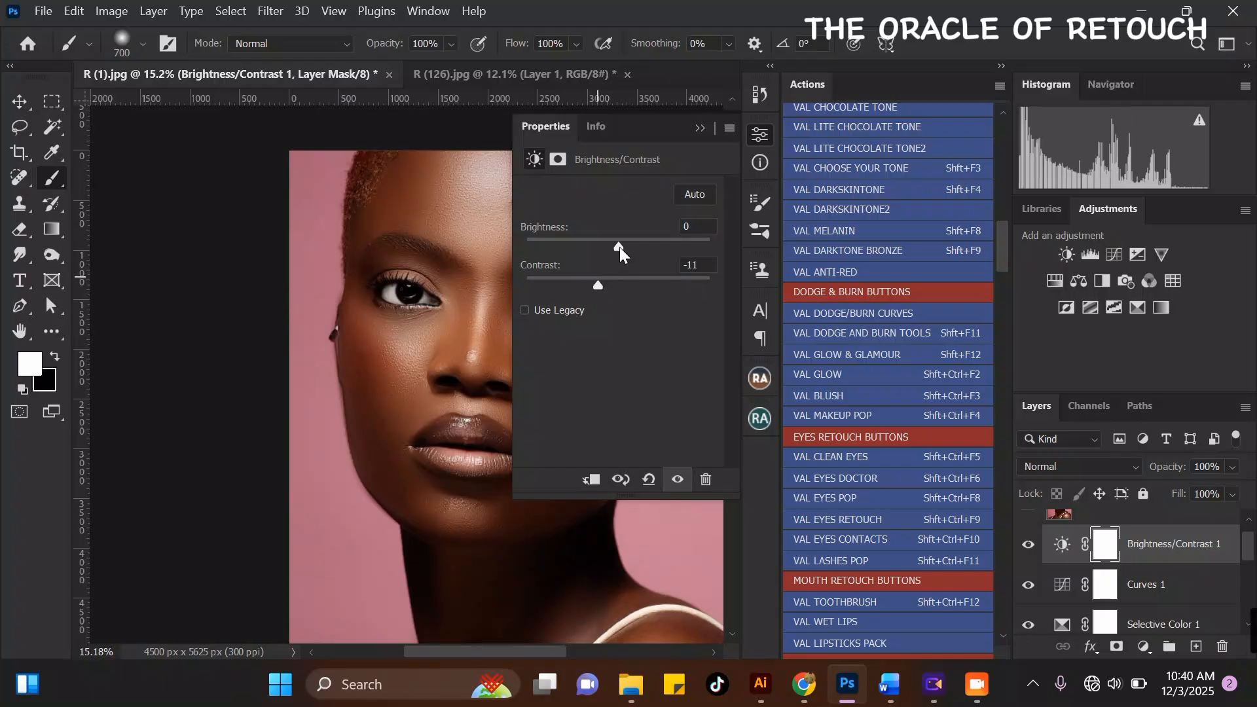
drag(622, 246, 616, 244)
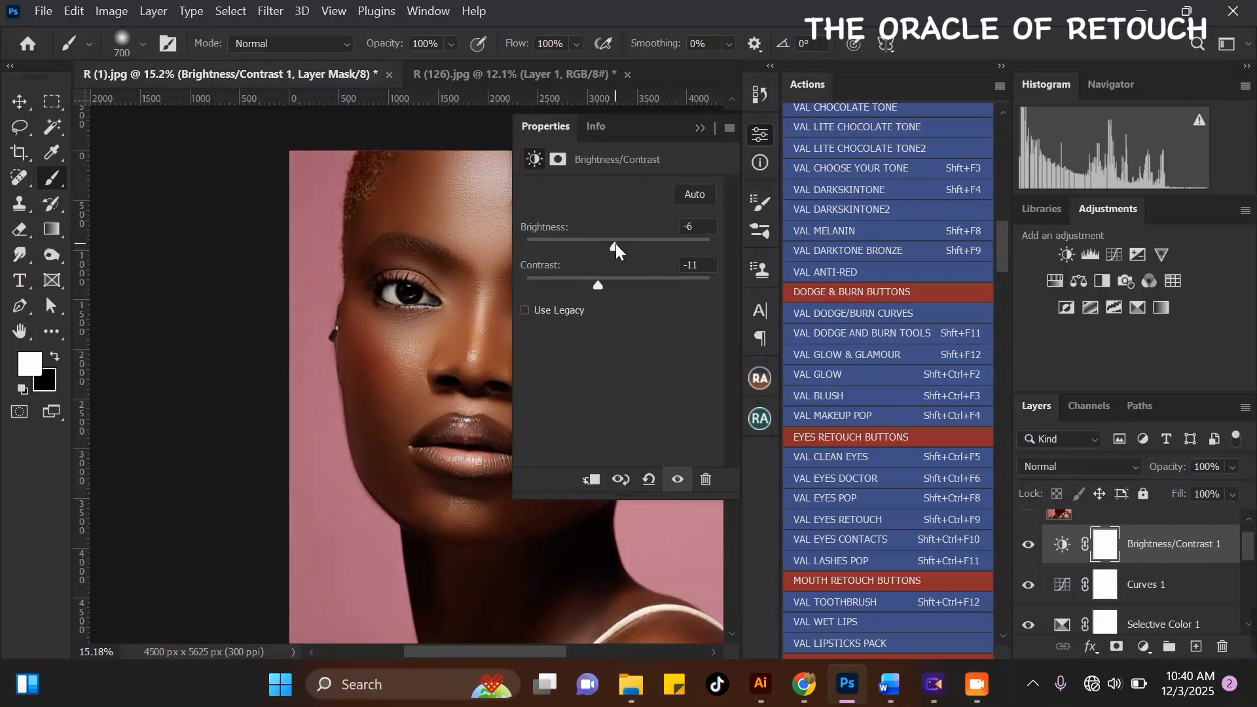
click(700, 128)
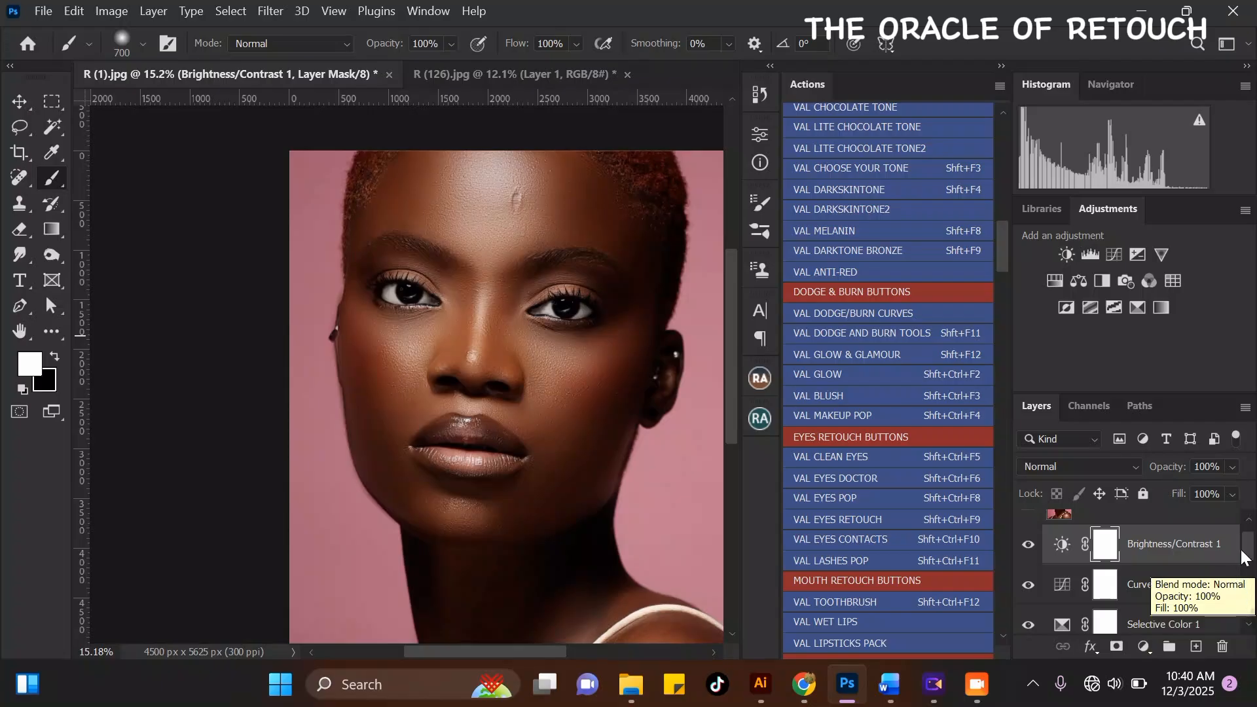
- Group the four adjustment layers from Brightness/Contrast down to Black & White and give the group a black mask
scroll(1244, 550, down, 3)
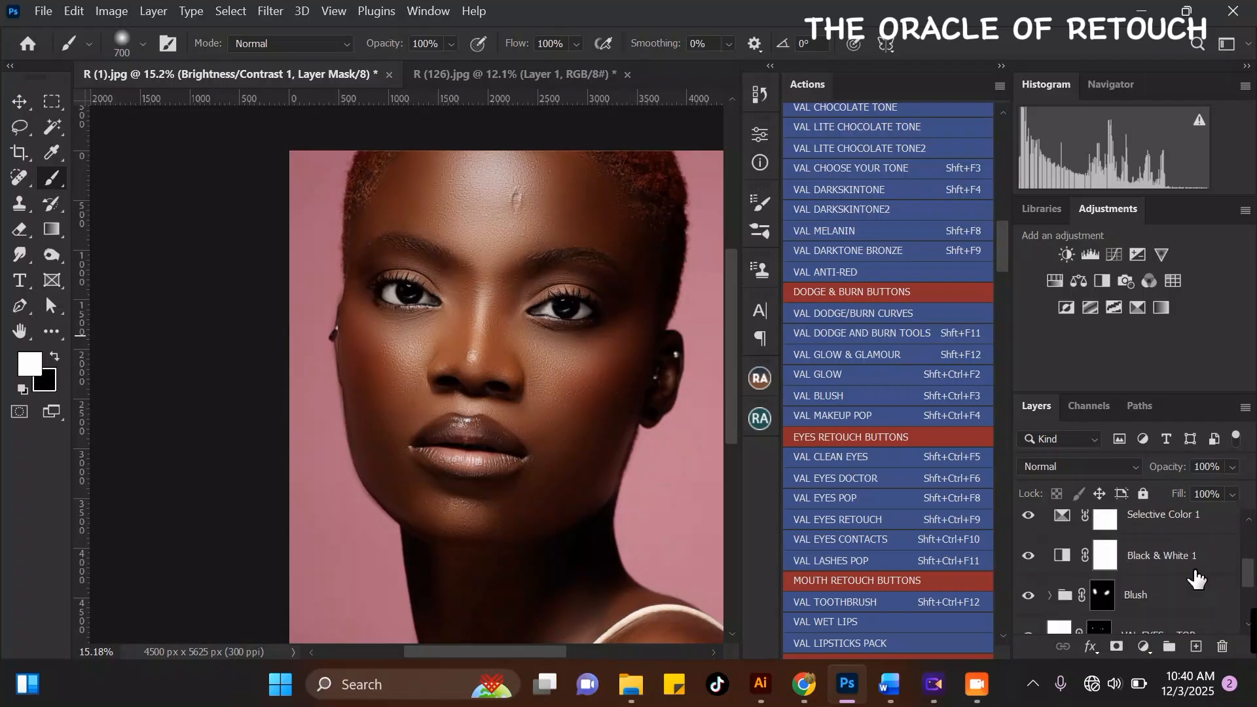
click(1204, 568)
key(ctrl+g)
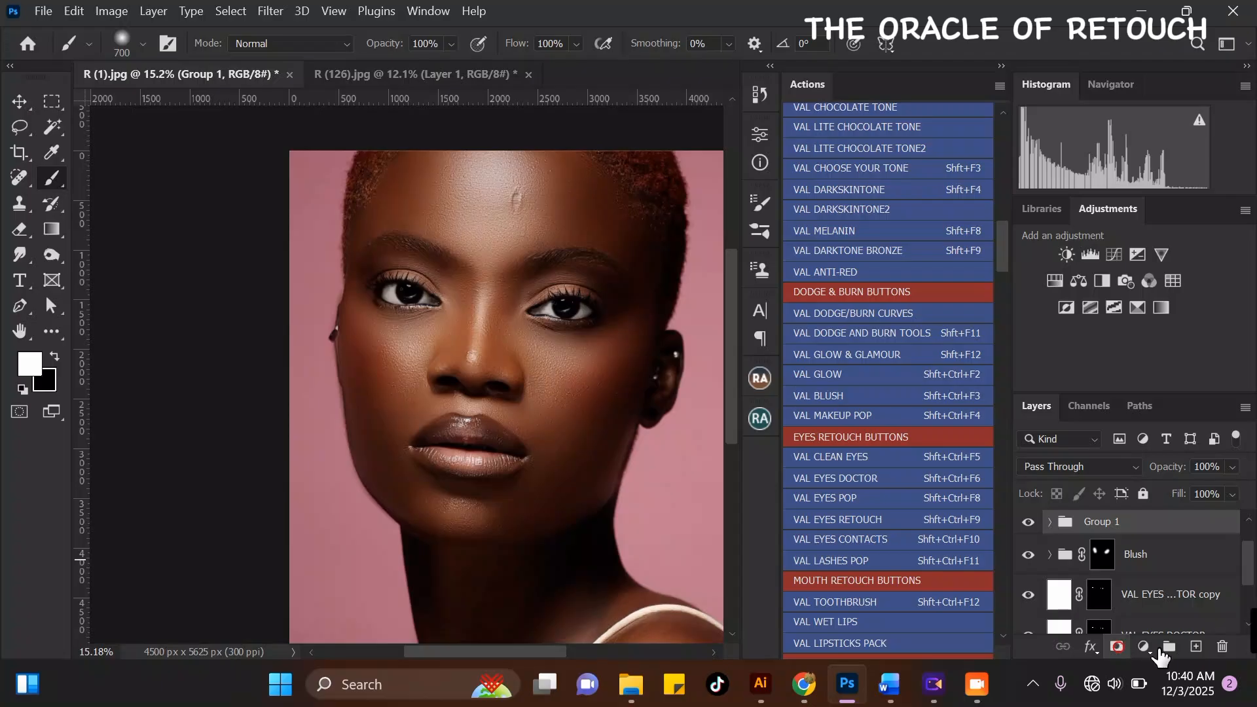
click(1118, 647)
key(ctrl+i)
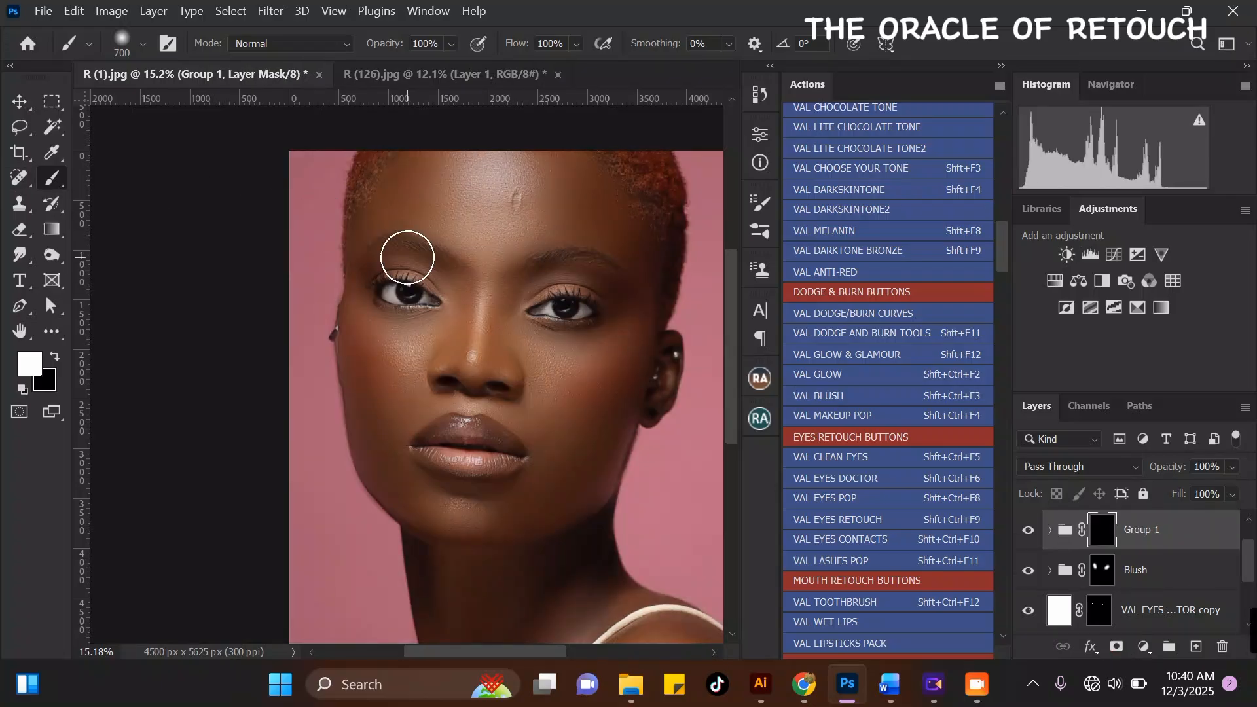
- Paint white over the face, neck and shoulders on the adjustment group's mask with a 900 px soft brush
key(bracketright)
key(bracketright)
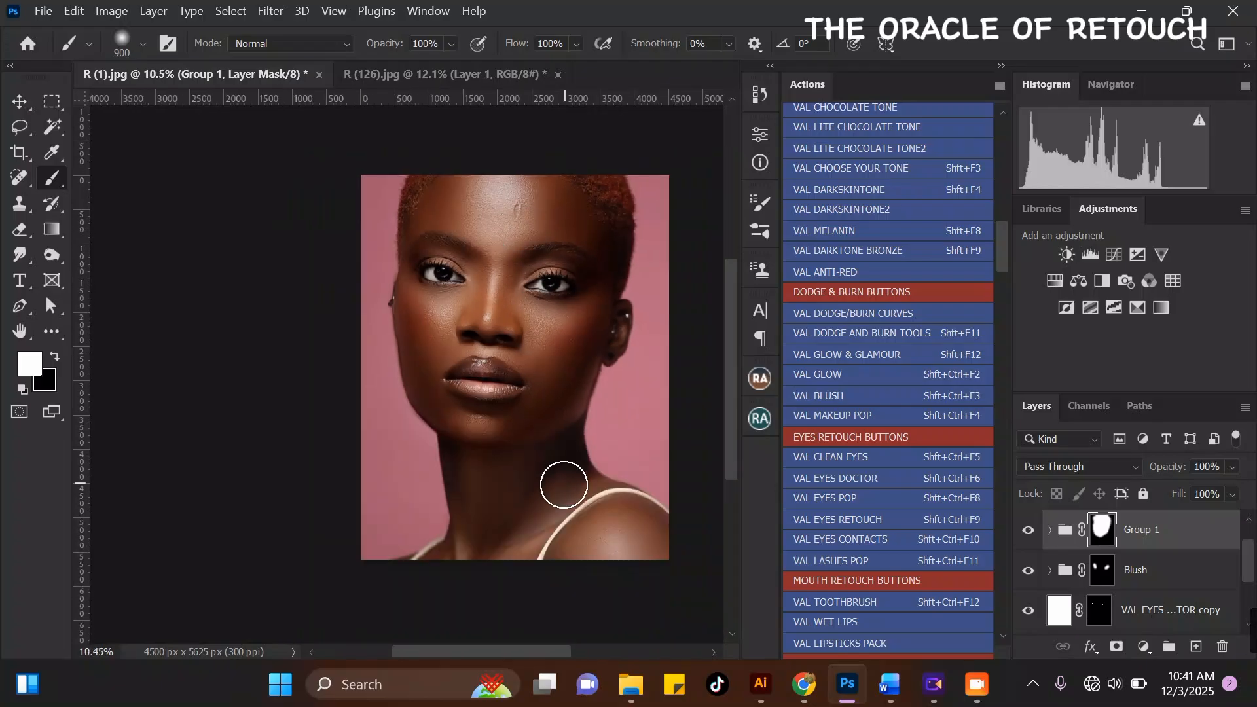
scroll(564, 484, up, 1)
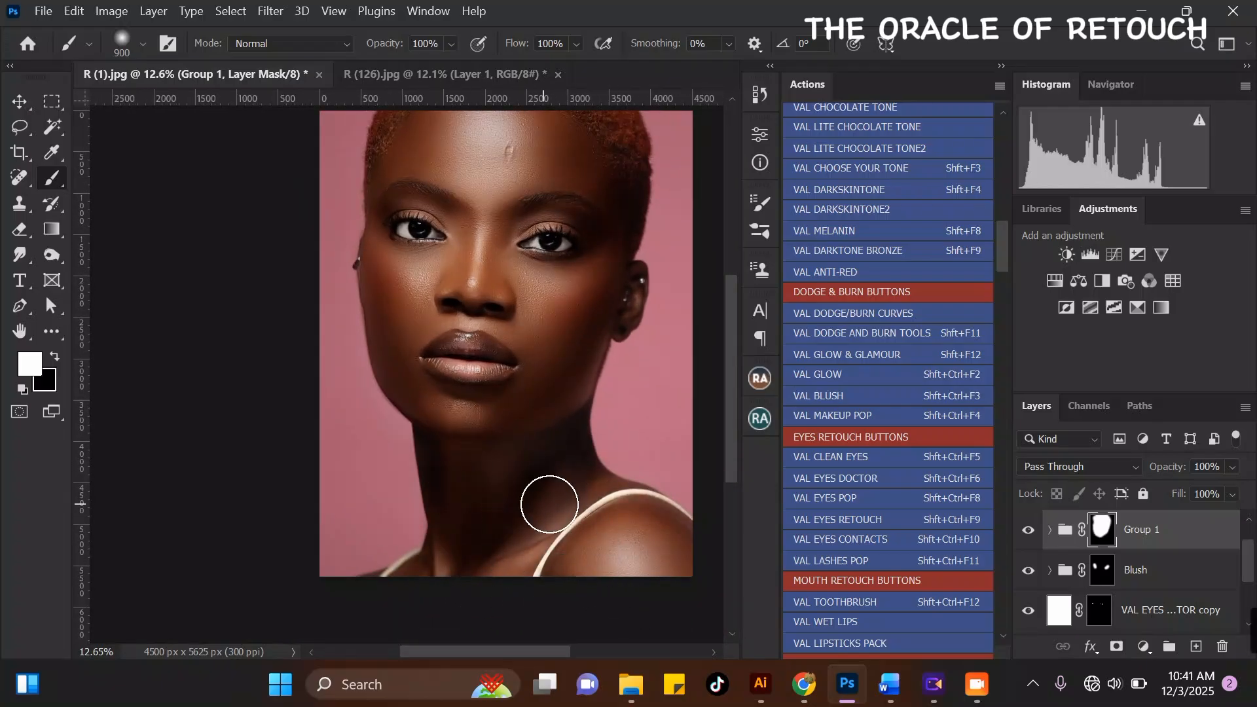
scroll(542, 416, down, 1)
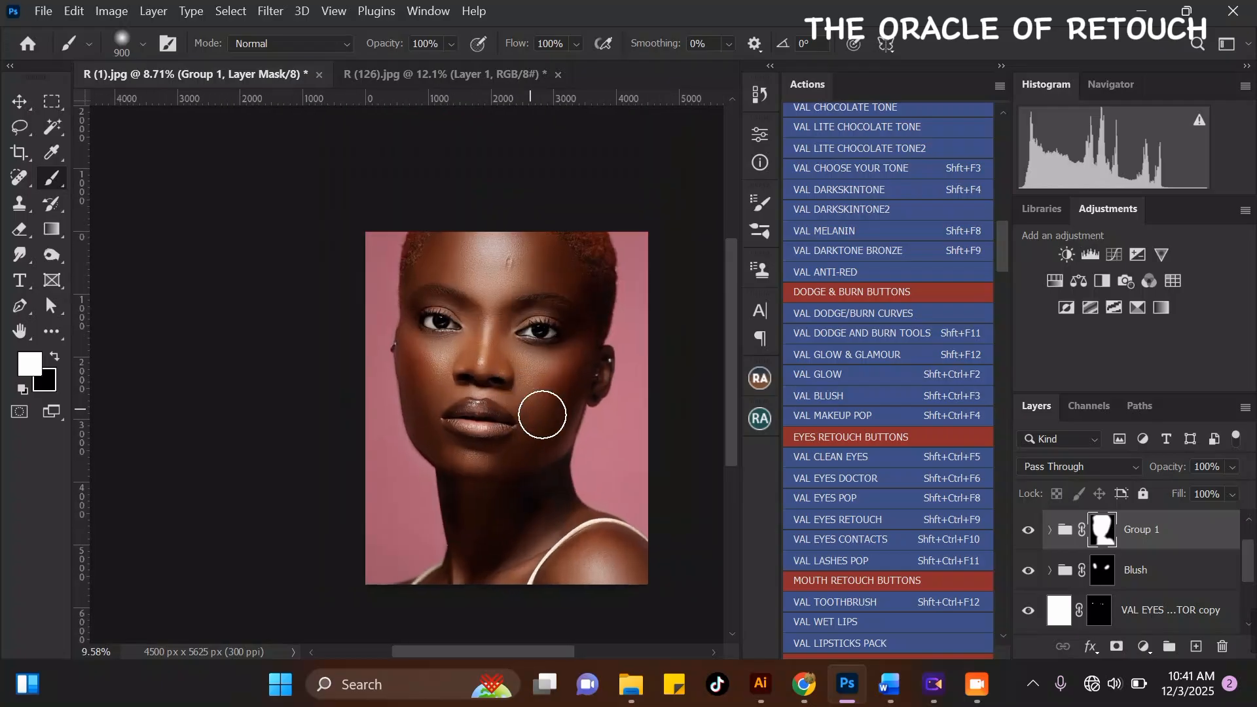
scroll(544, 494, down, 2)
scroll(506, 305, up, 2)
- Reduce the adjustment group's opacity to 39% and check the portrait at different magnifications
click(1233, 467)
click(1201, 488)
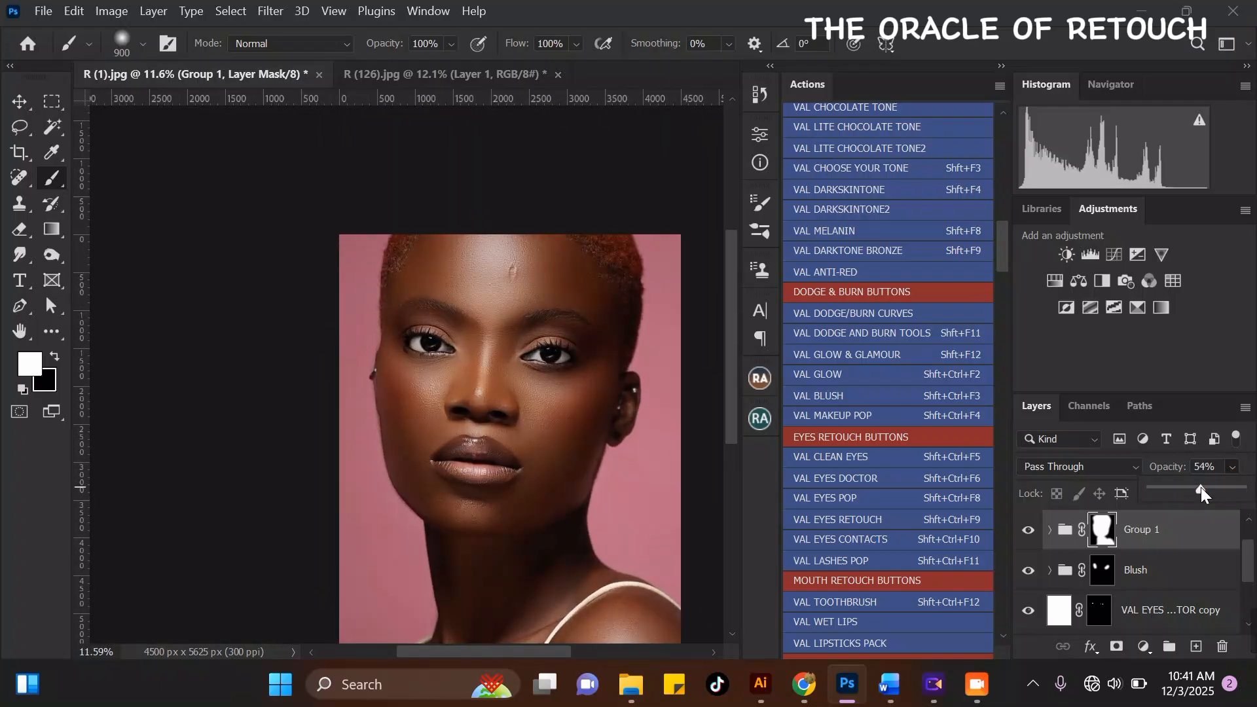
drag(1201, 487, 1188, 489)
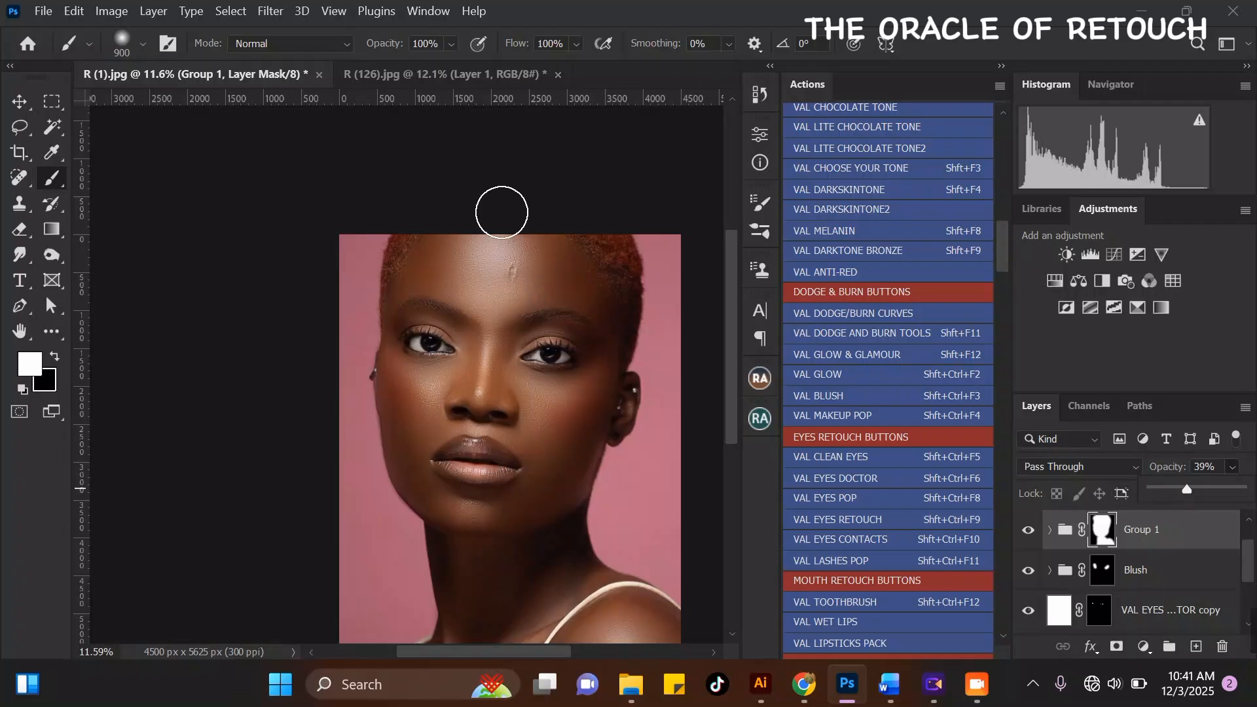
scroll(490, 201, down, 2)
scroll(571, 433, up, 3)
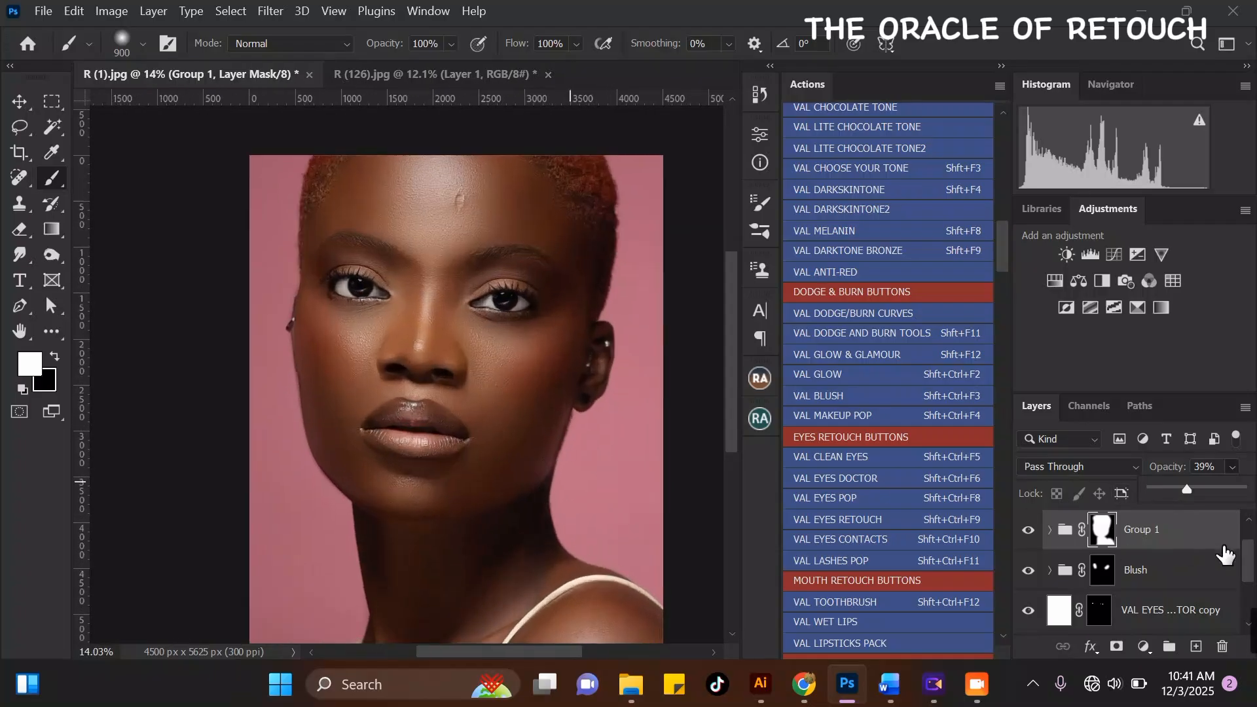
- Stamp all visible layers into a new merged layer above the adjustment group
drag(1252, 573, 1252, 558)
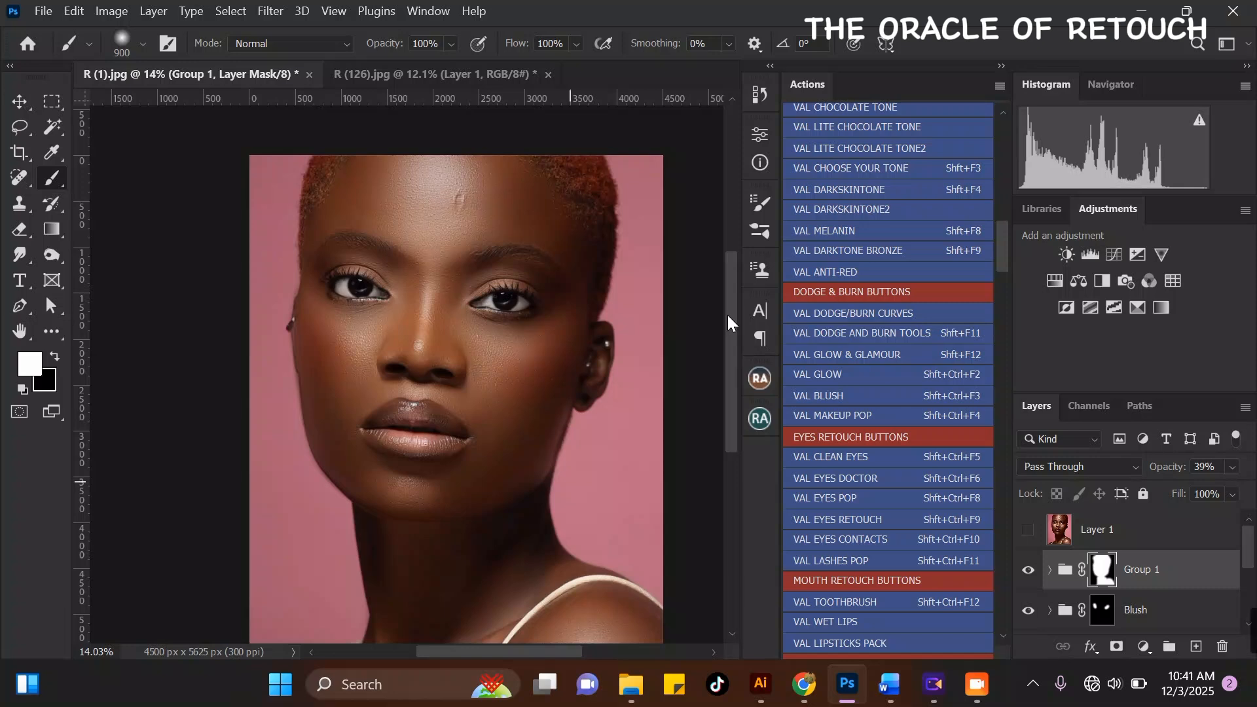
key(ctrl+shift+alt+e)
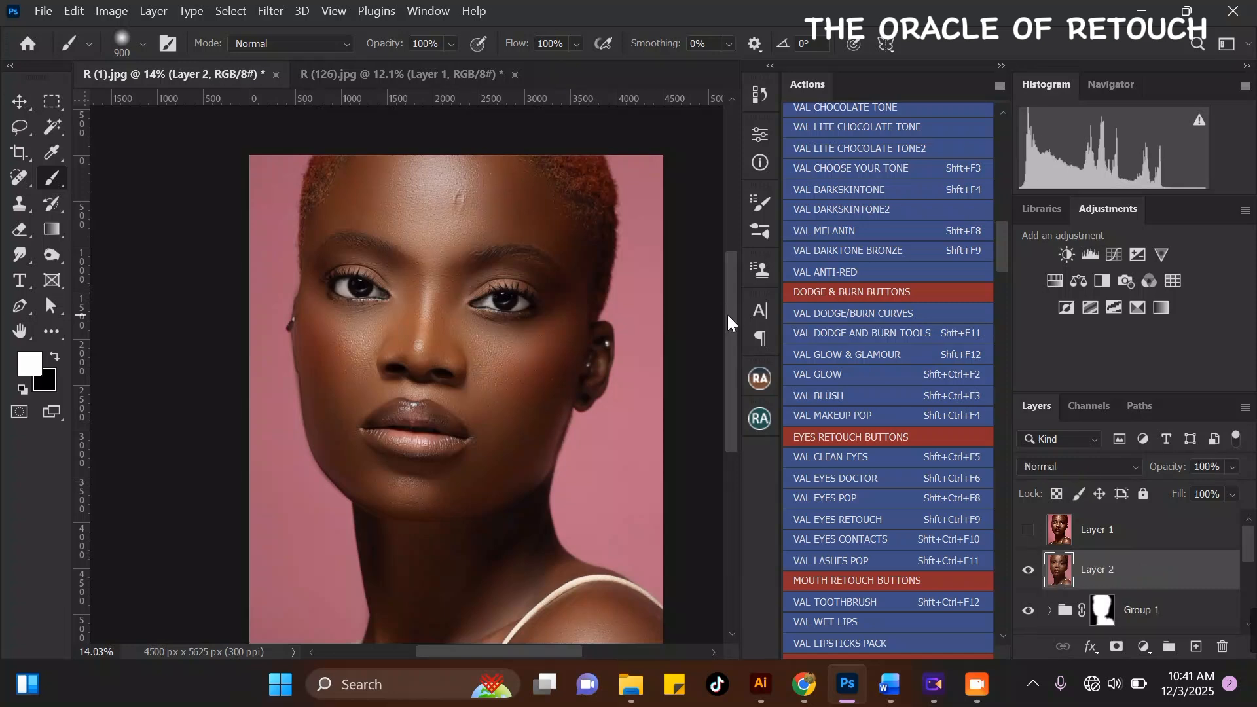
- Apply the Camera Raw Filter to the merged layer with a side-by-side before/after view, setting Blacks -14, Shadows +50 and Highlights +5
click(271, 11)
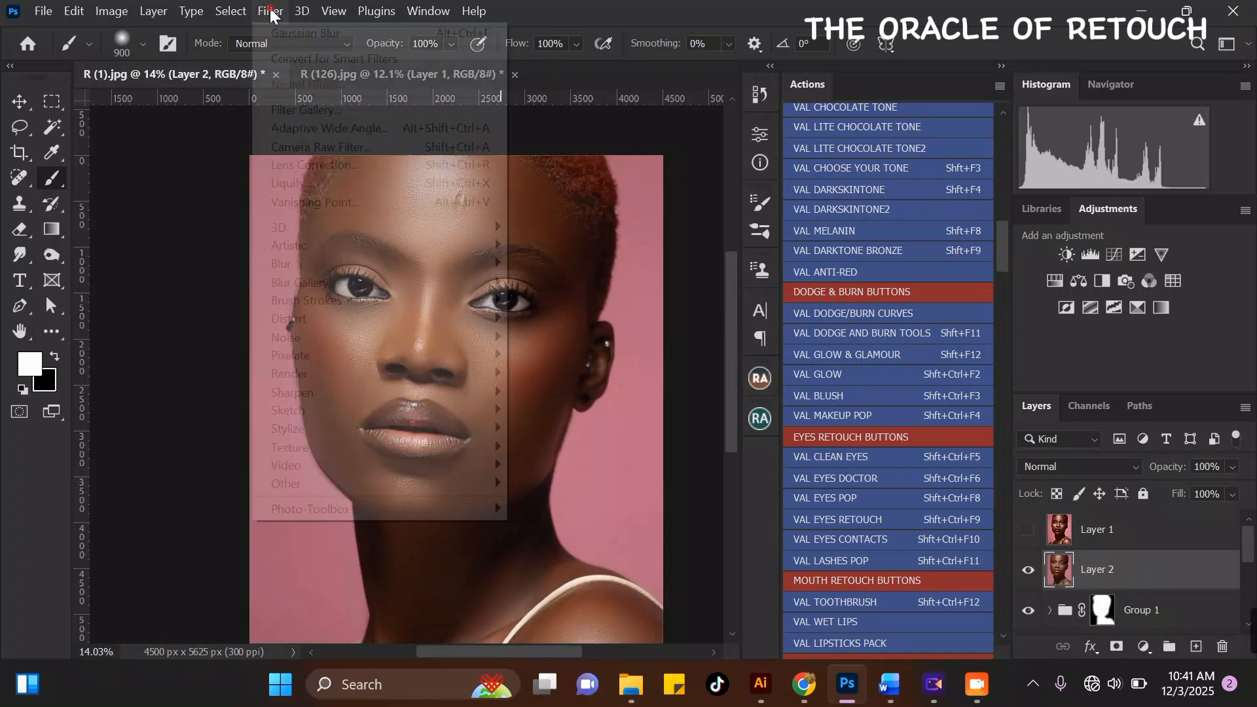
click(324, 148)
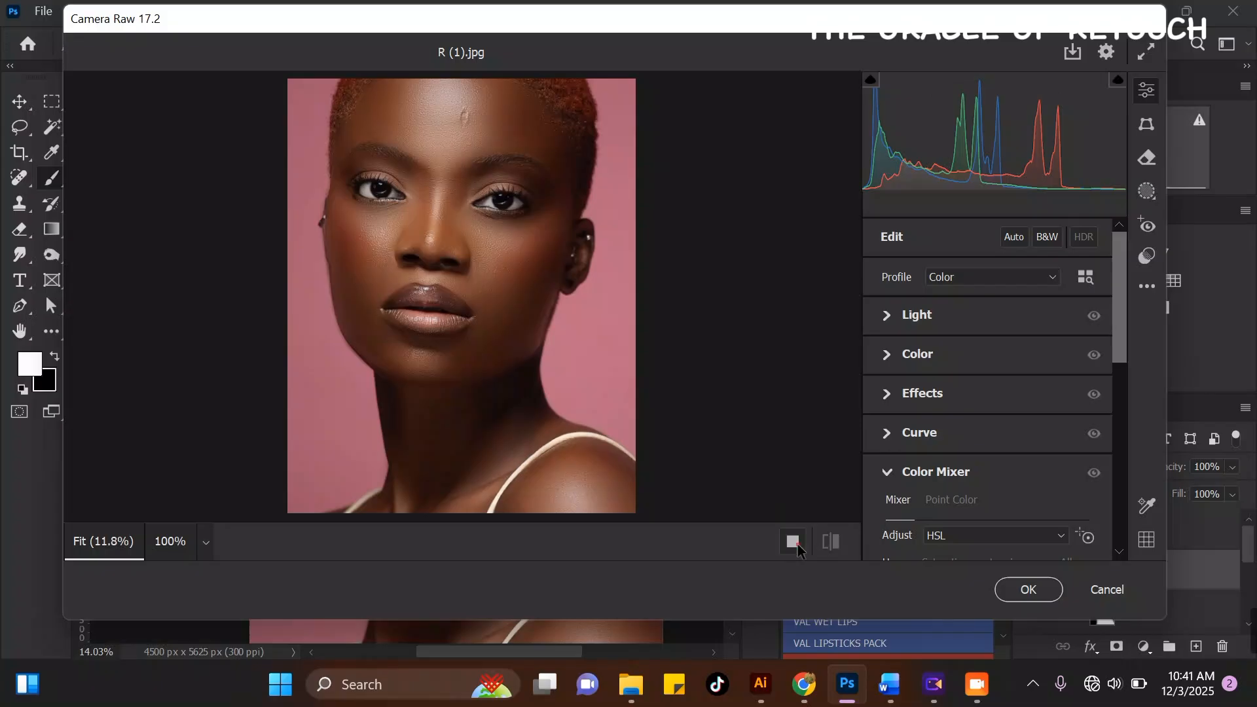
click(794, 542)
click(891, 319)
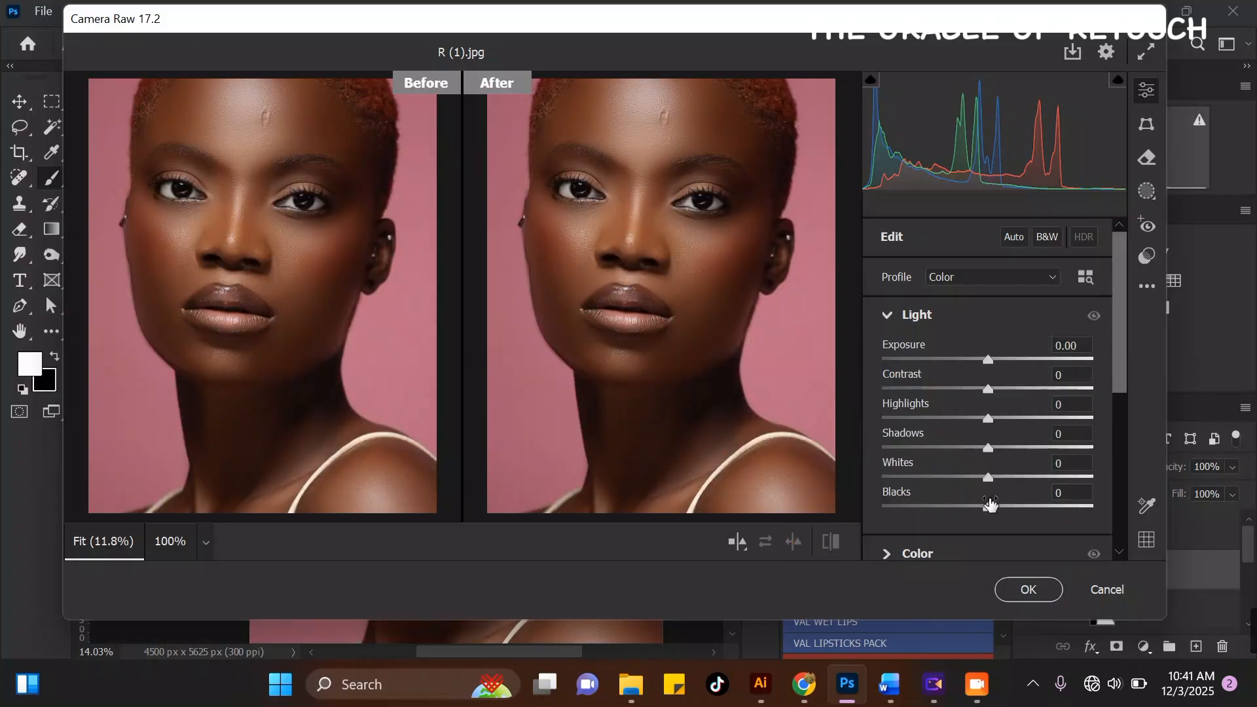
mouse_move(986, 515)
mouse_down()
mouse_move(947, 515)
mouse_move(970, 516)
mouse_up()
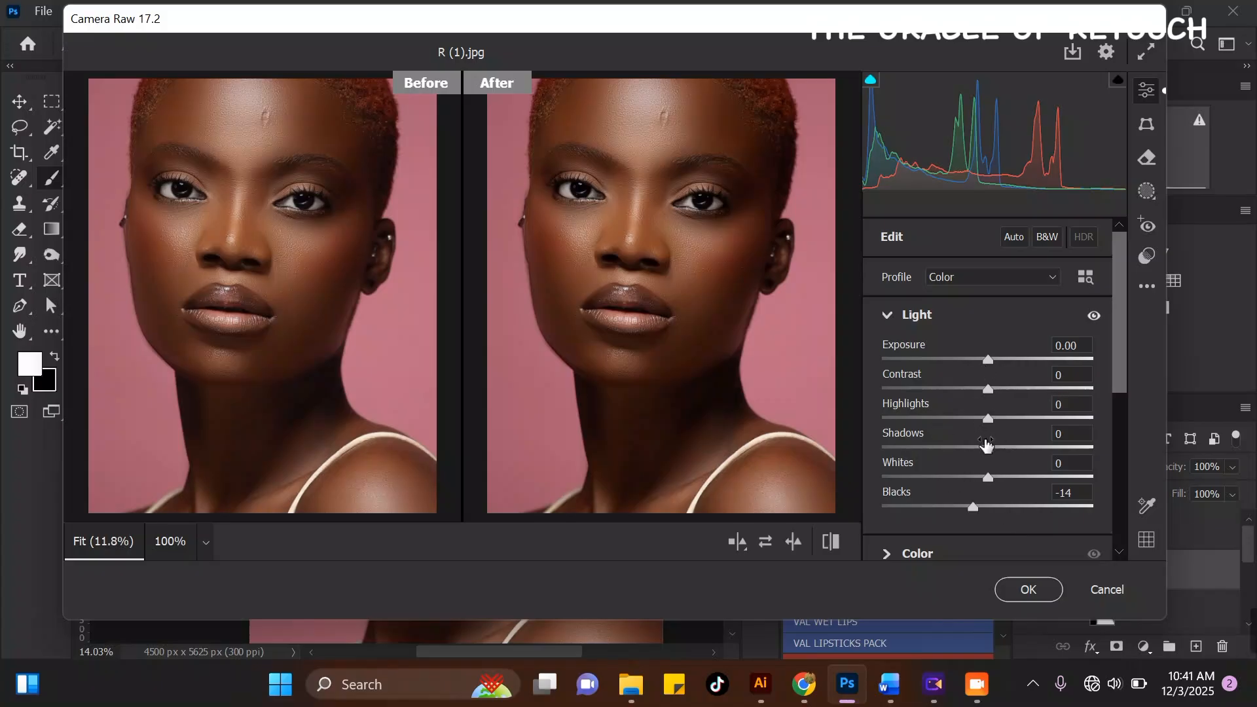
drag(989, 447, 1041, 447)
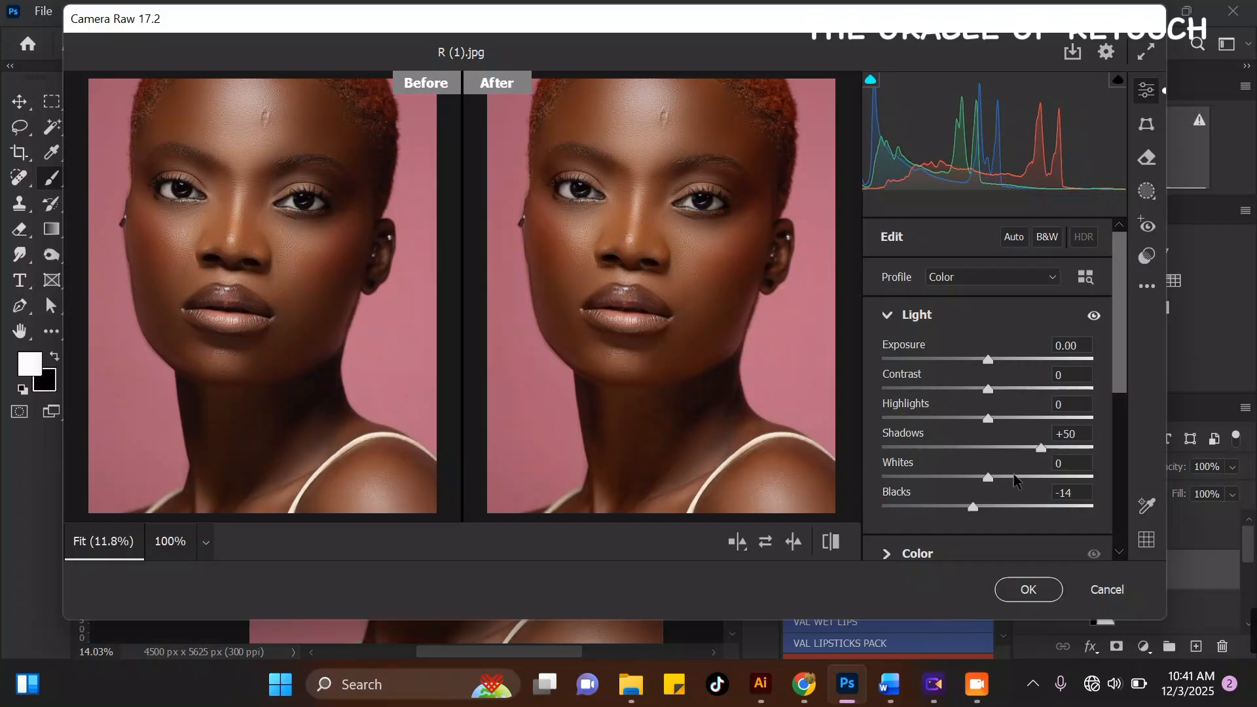
drag(1007, 425, 997, 422)
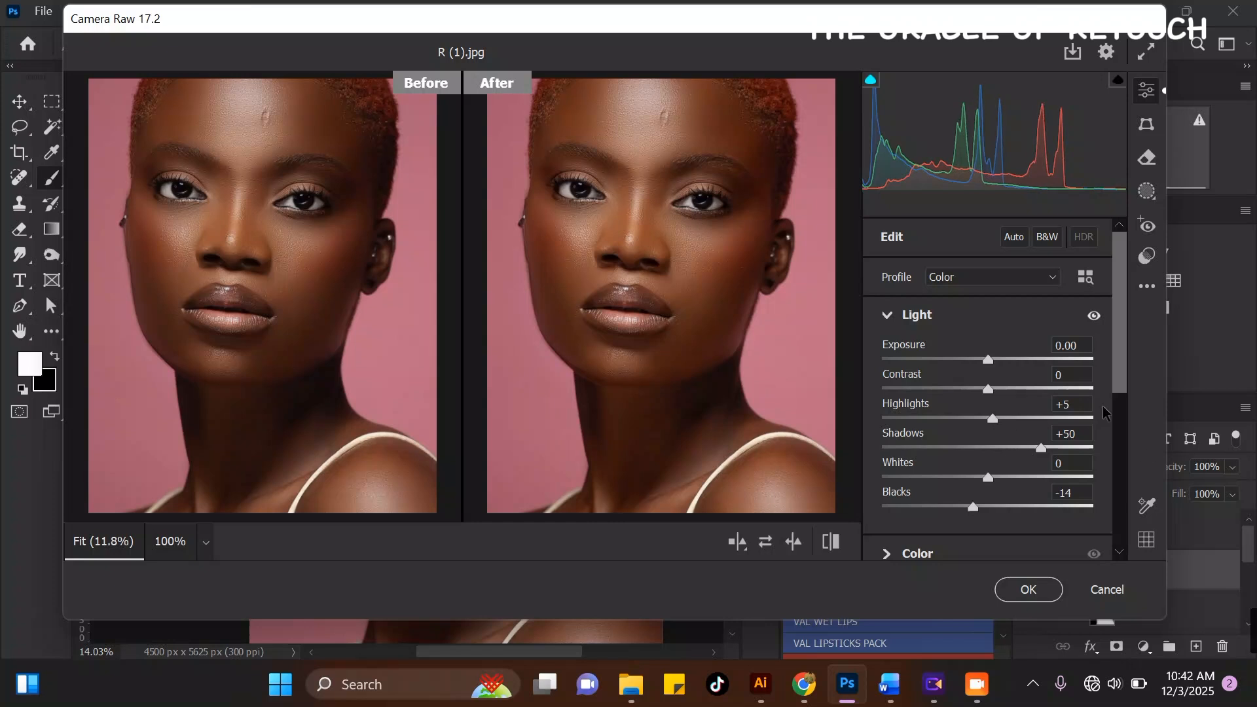
- In the Color Mixer, shift the Reds hue to -16 and raise saturation to +32 for Reds and +3 for Oranges
scroll(1121, 391, down, 4)
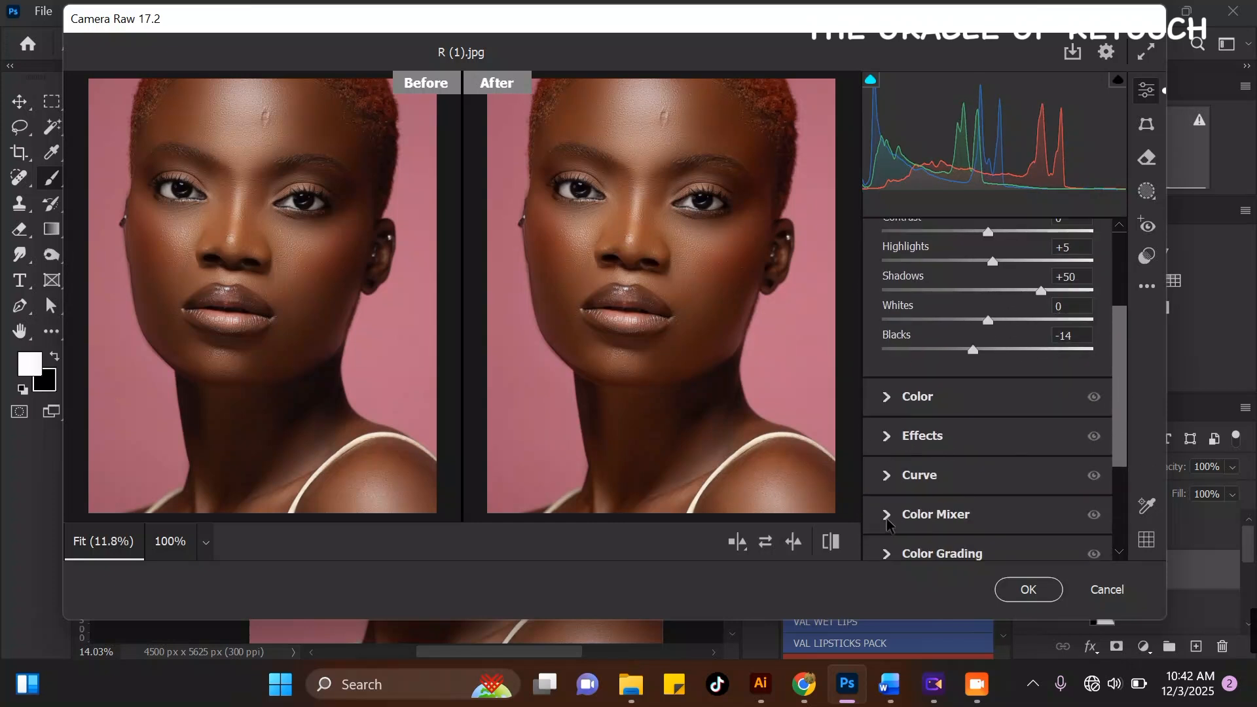
click(1000, 501)
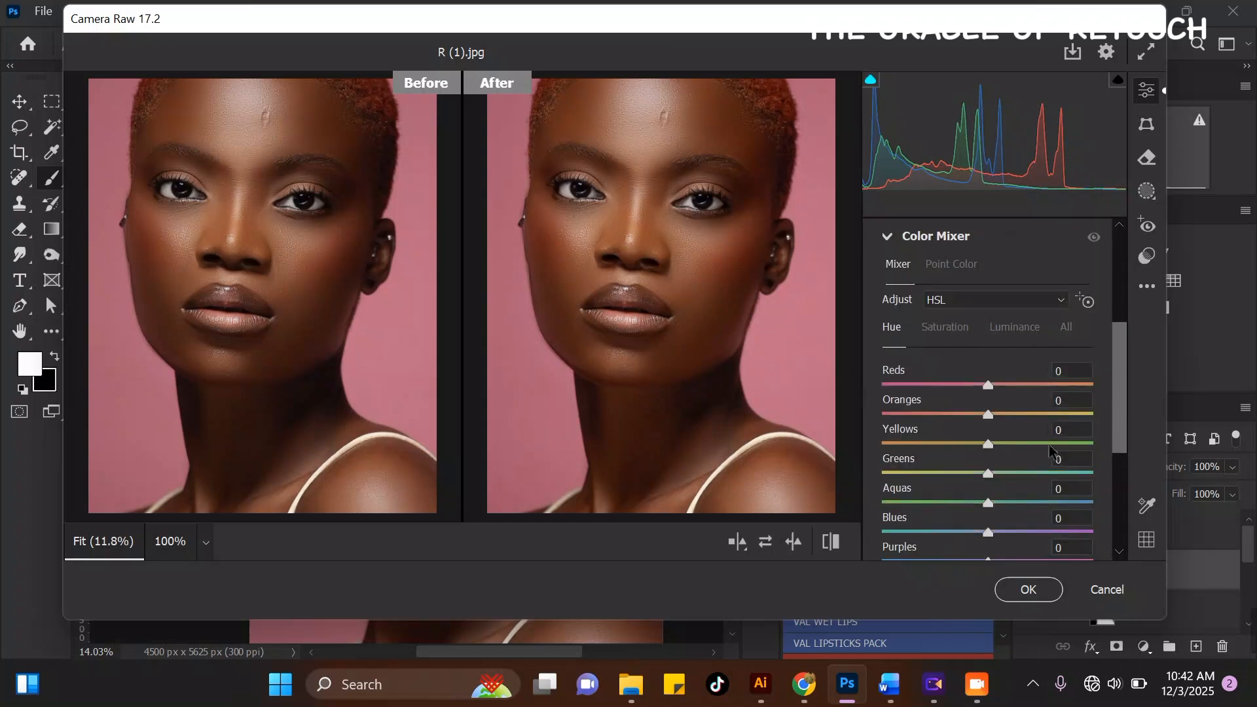
click(1088, 302)
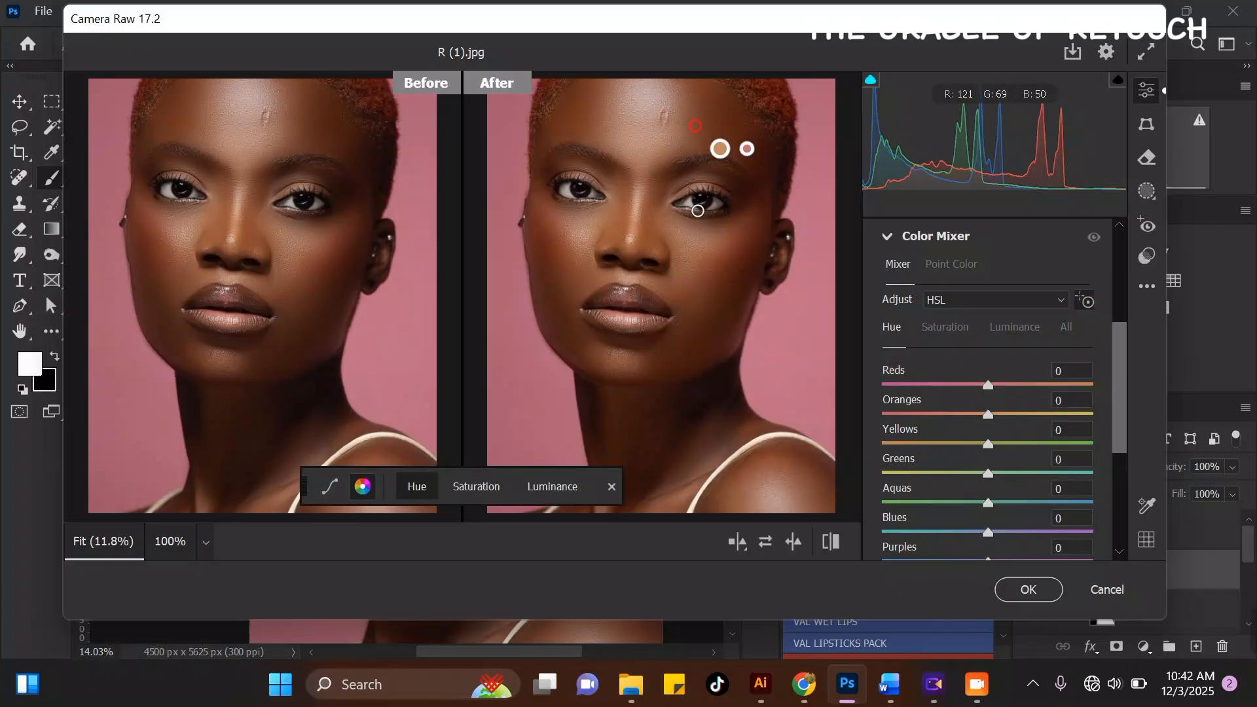
drag(989, 385, 997, 419)
click(946, 327)
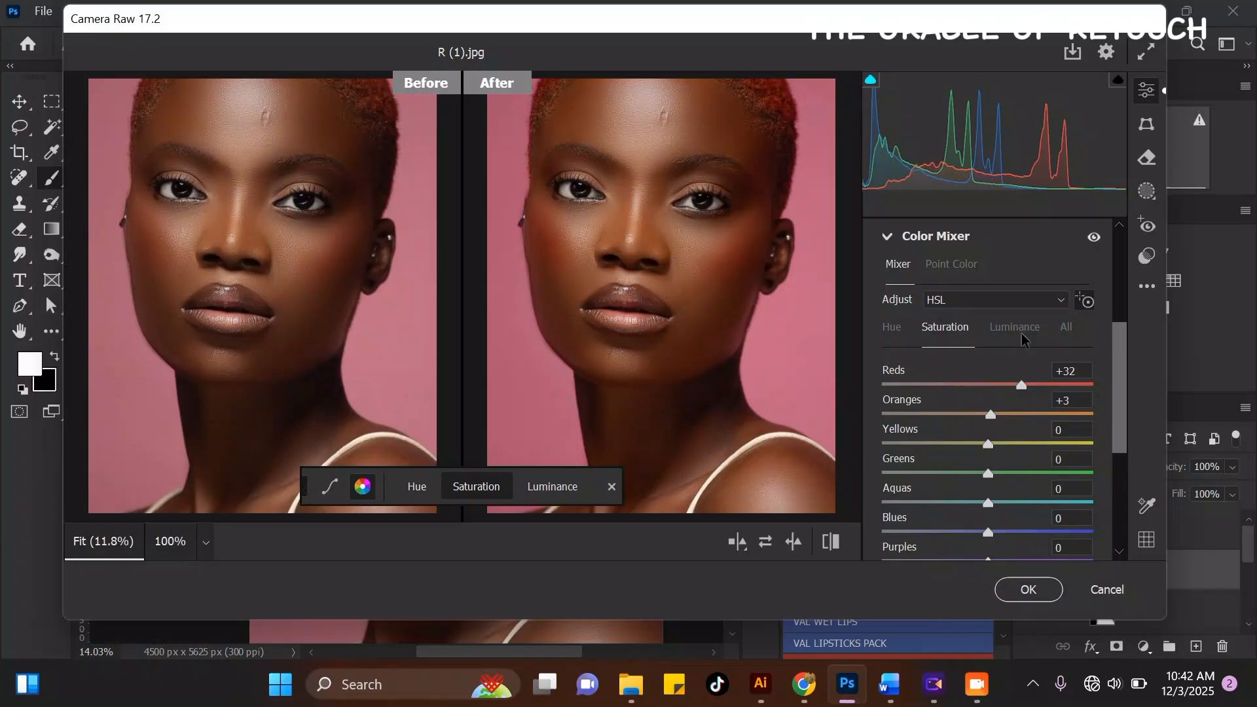
- Calibrate the Blue Primary with hue -7 and saturation +4
scroll(1108, 370, down, 5)
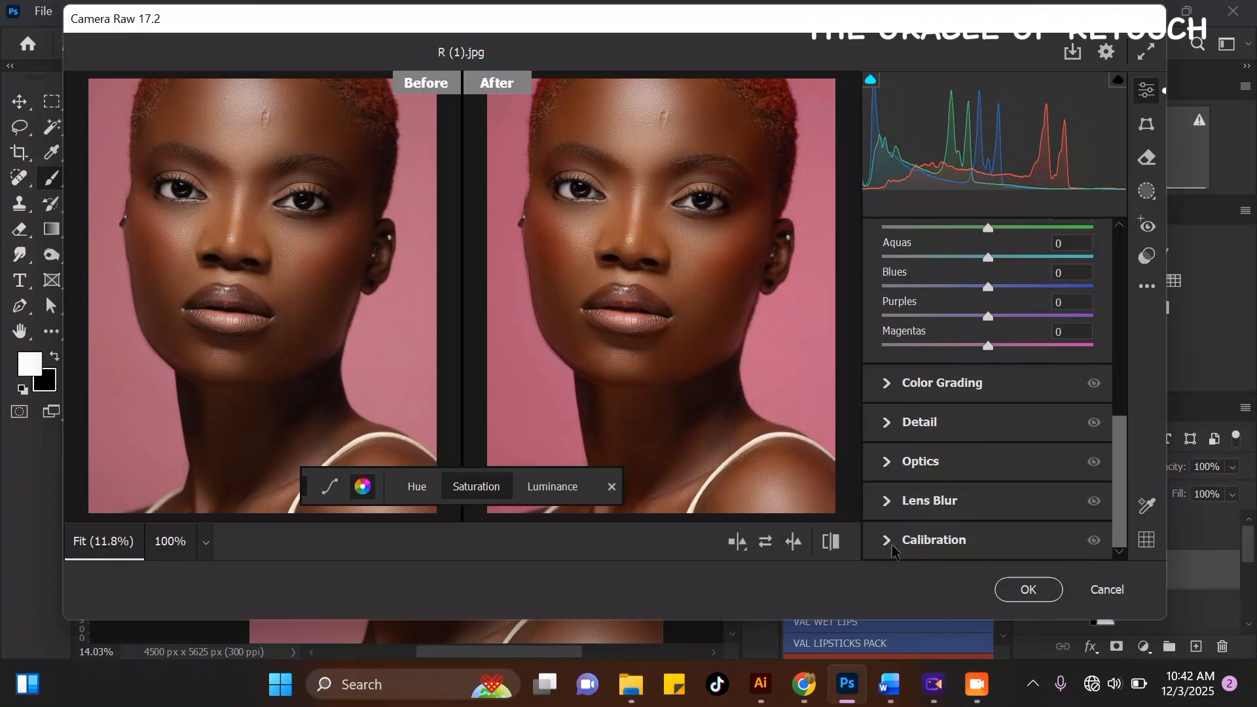
click(1042, 536)
scroll(1113, 412, down, 2)
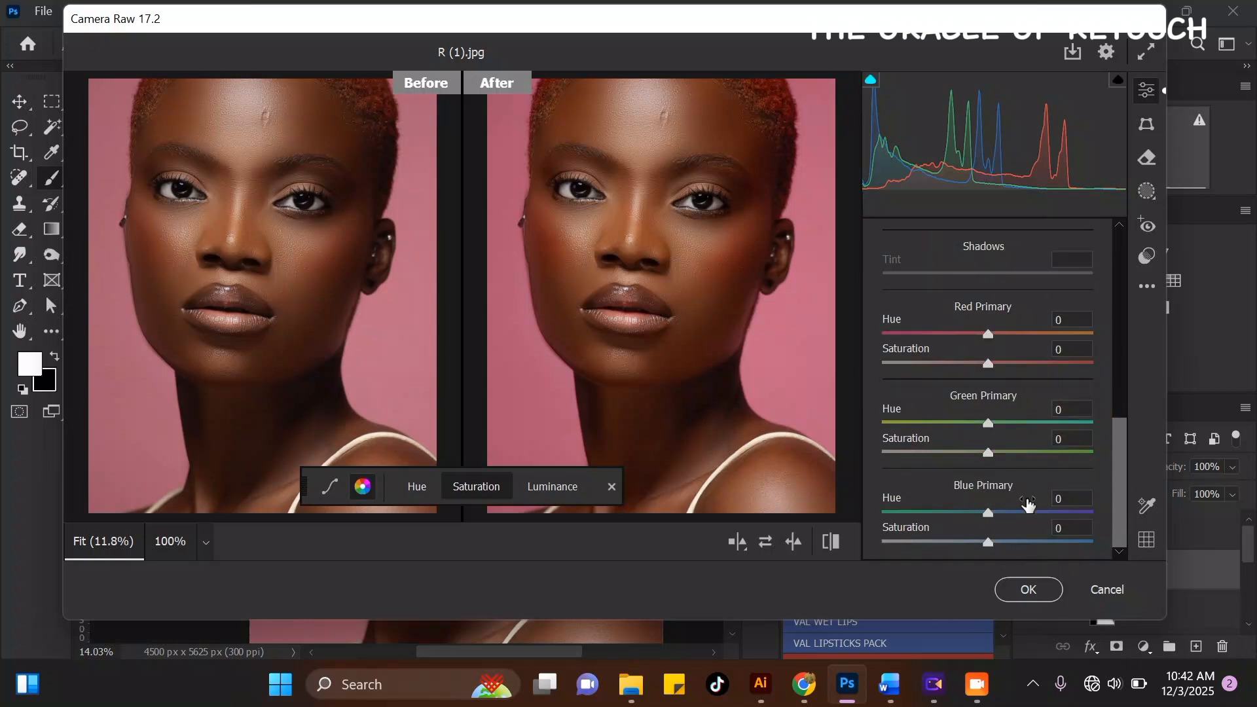
drag(995, 541, 933, 513)
drag(998, 516, 984, 517)
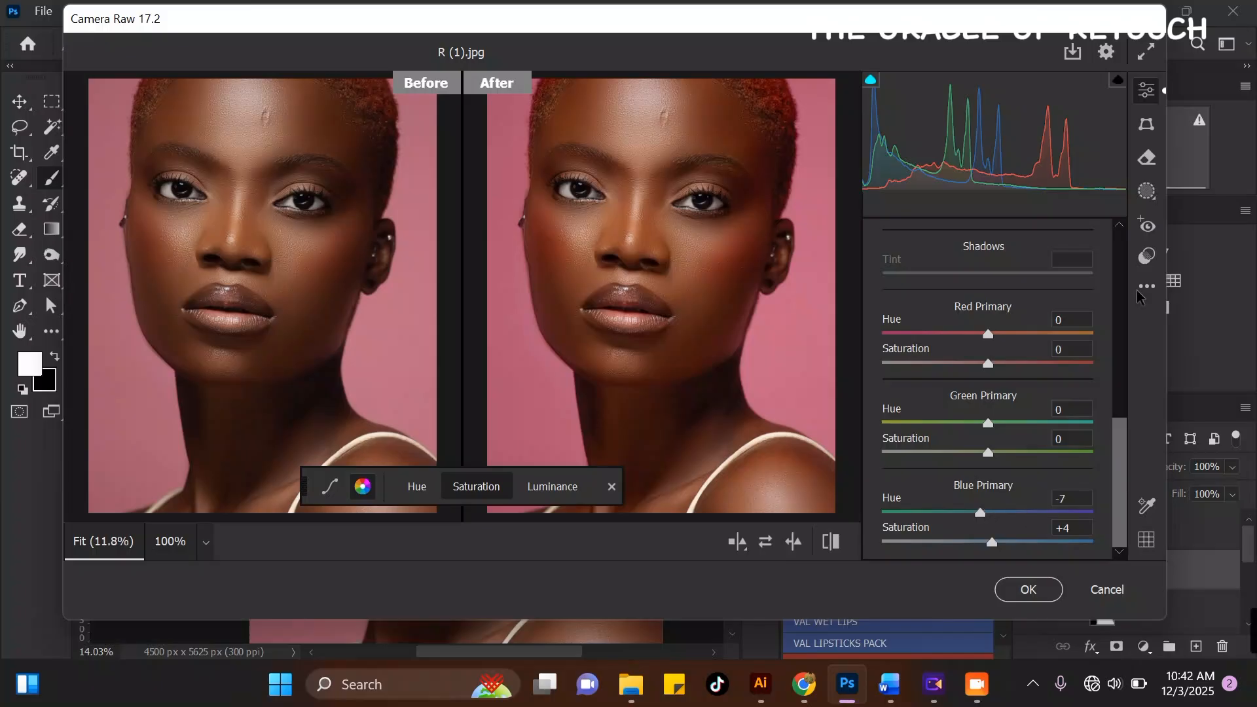
- Cool and enrich the portrait's color with Temperature -10, Tint -8, Vibrance +13 and Saturation +7
drag(1118, 437, 1117, 263)
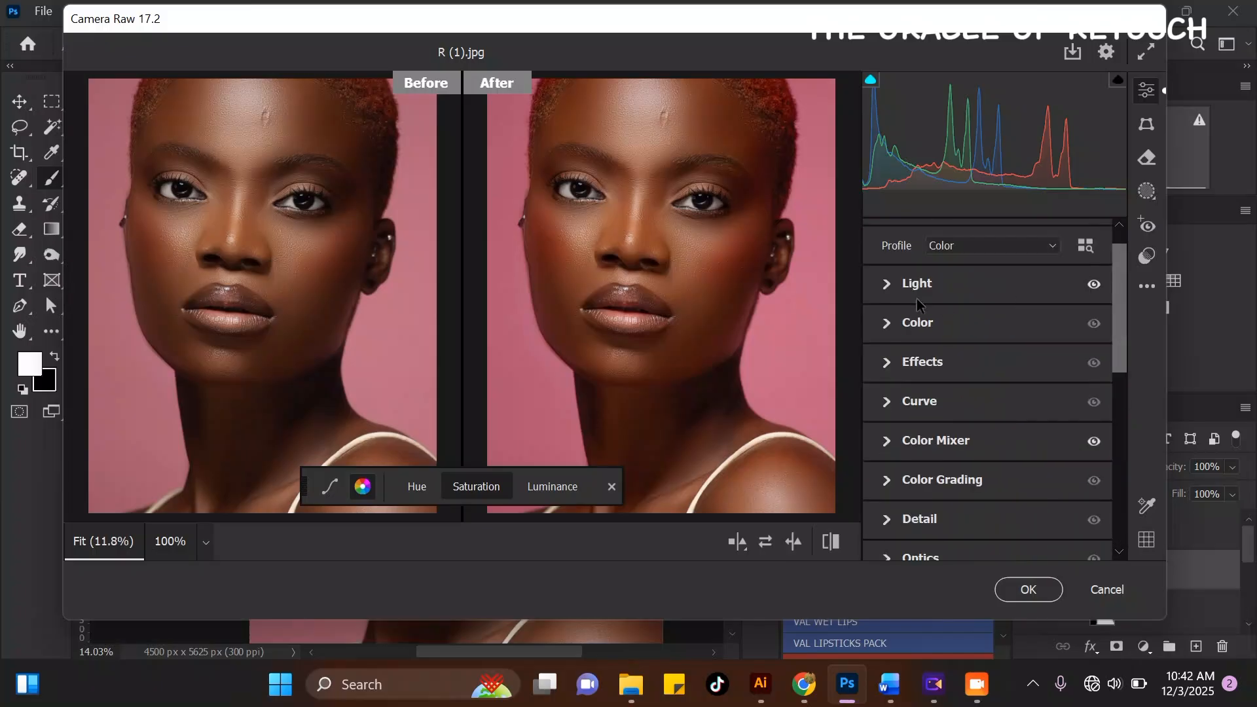
click(887, 324)
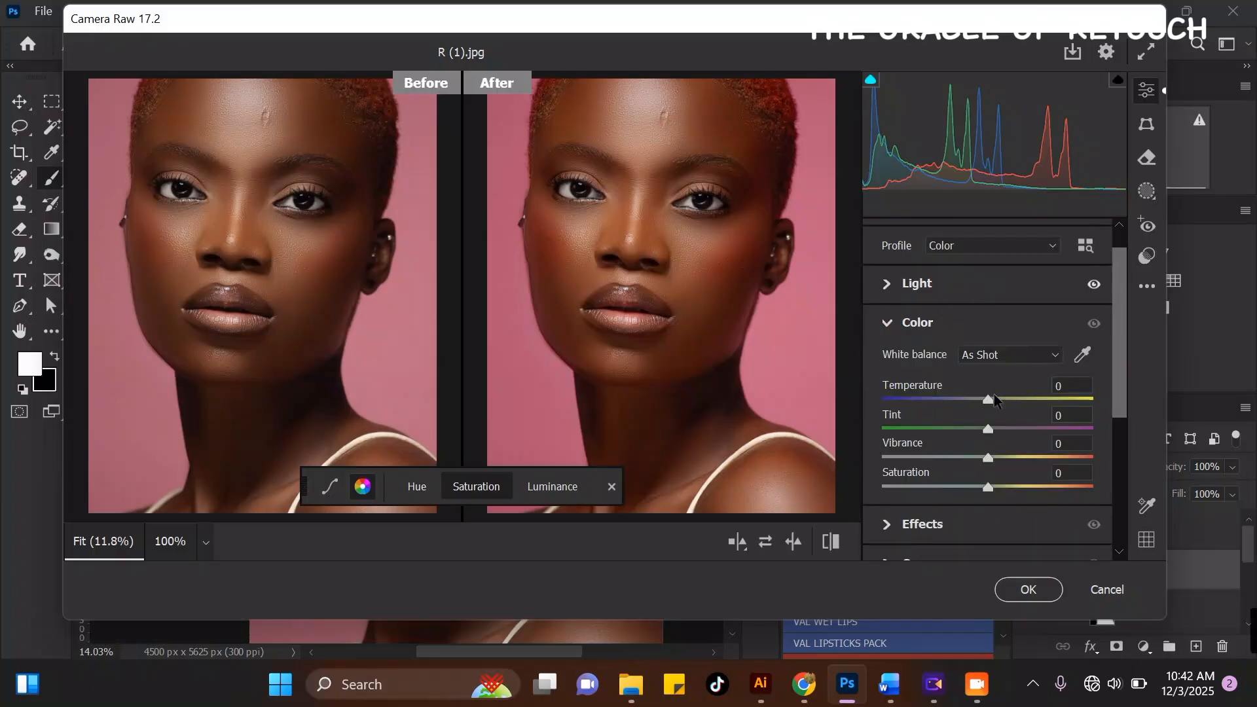
drag(990, 404, 980, 400)
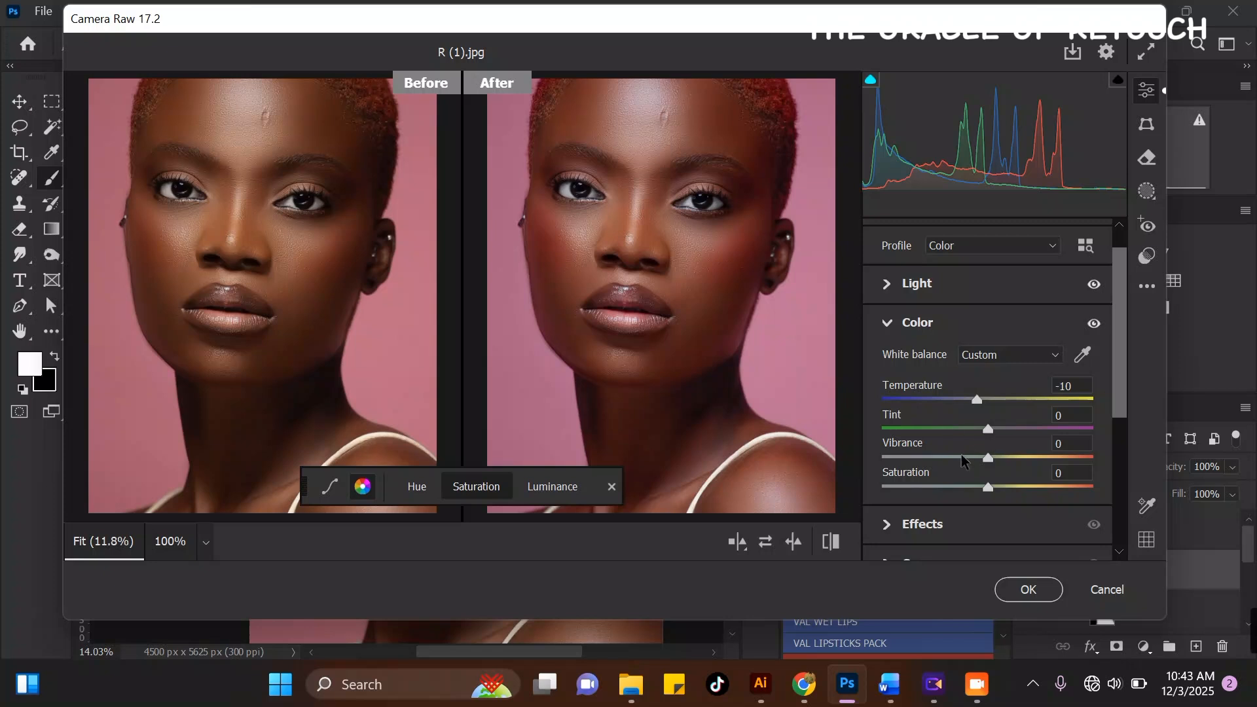
drag(990, 433, 982, 431)
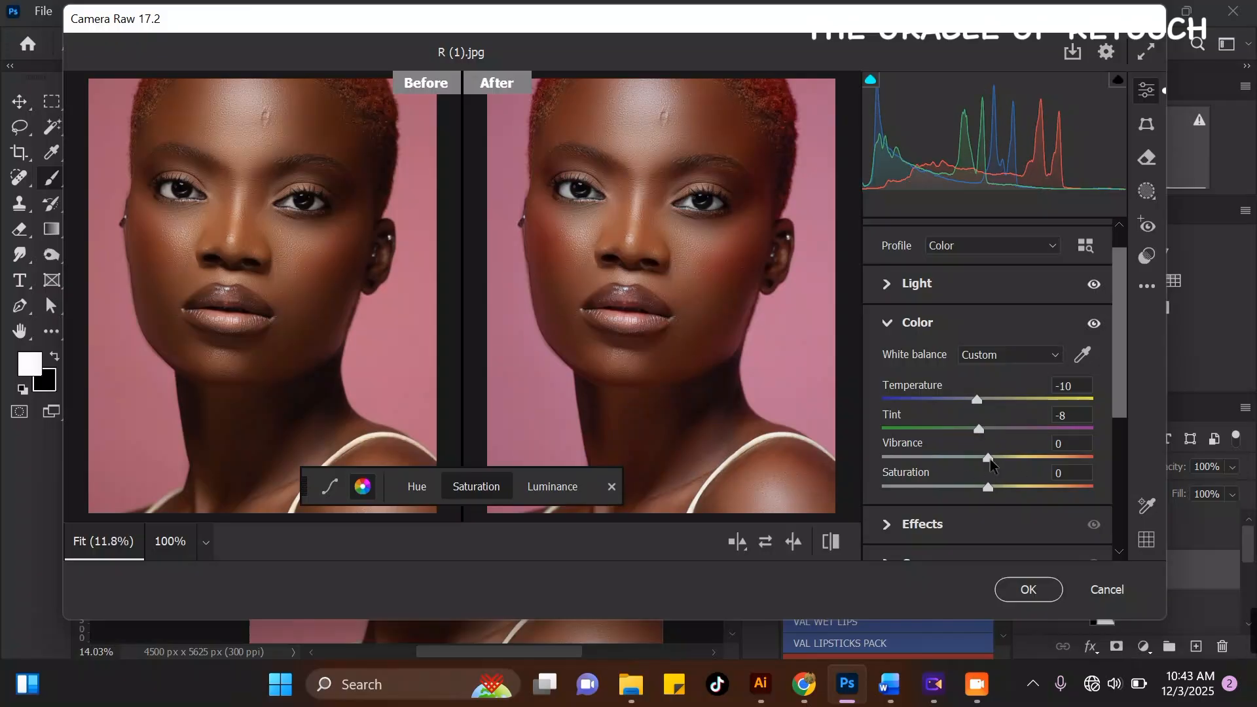
drag(988, 460, 1000, 487)
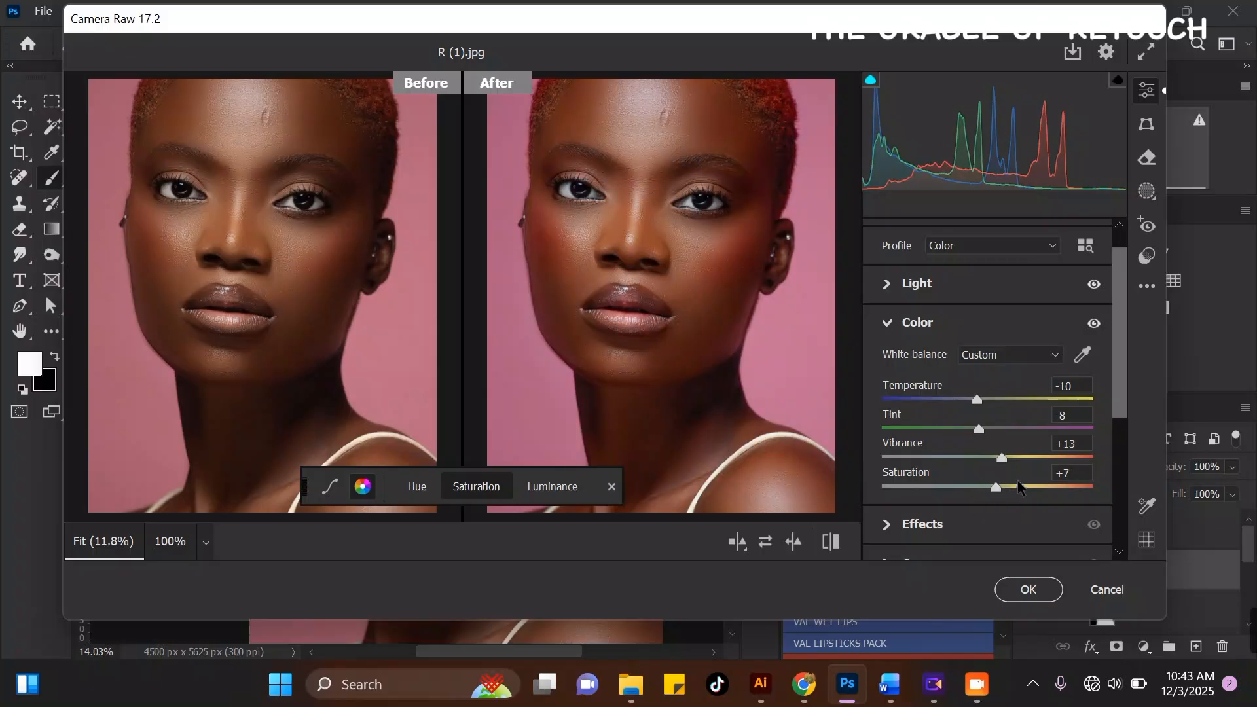
- Reduce the Color Mixer's Reds saturation to +3 and move the Reds hue to +1
click(894, 296)
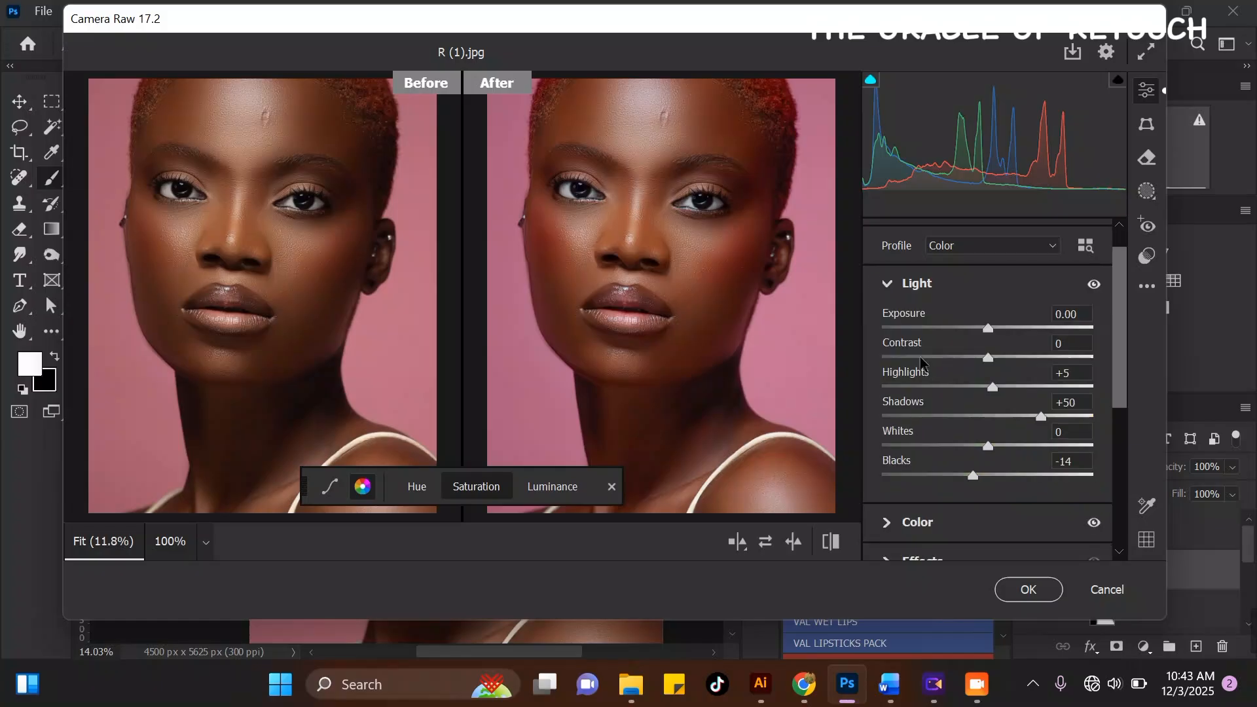
click(892, 285)
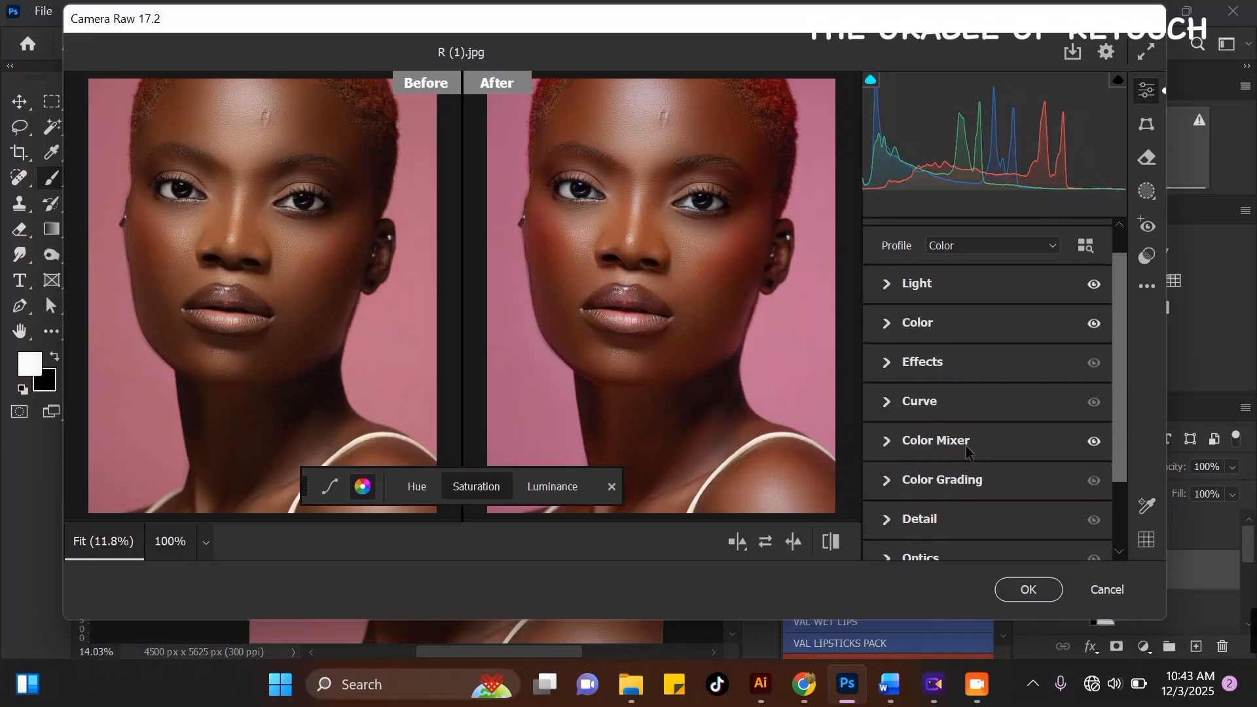
click(889, 443)
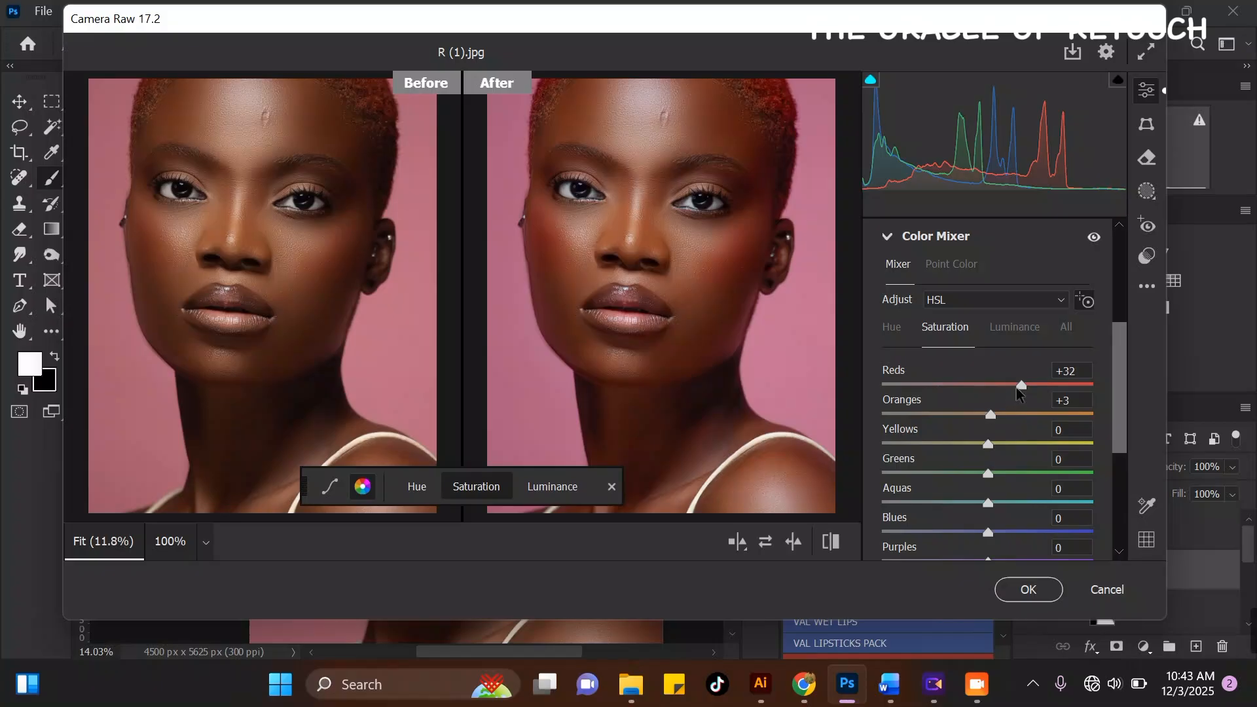
drag(1019, 387, 990, 386)
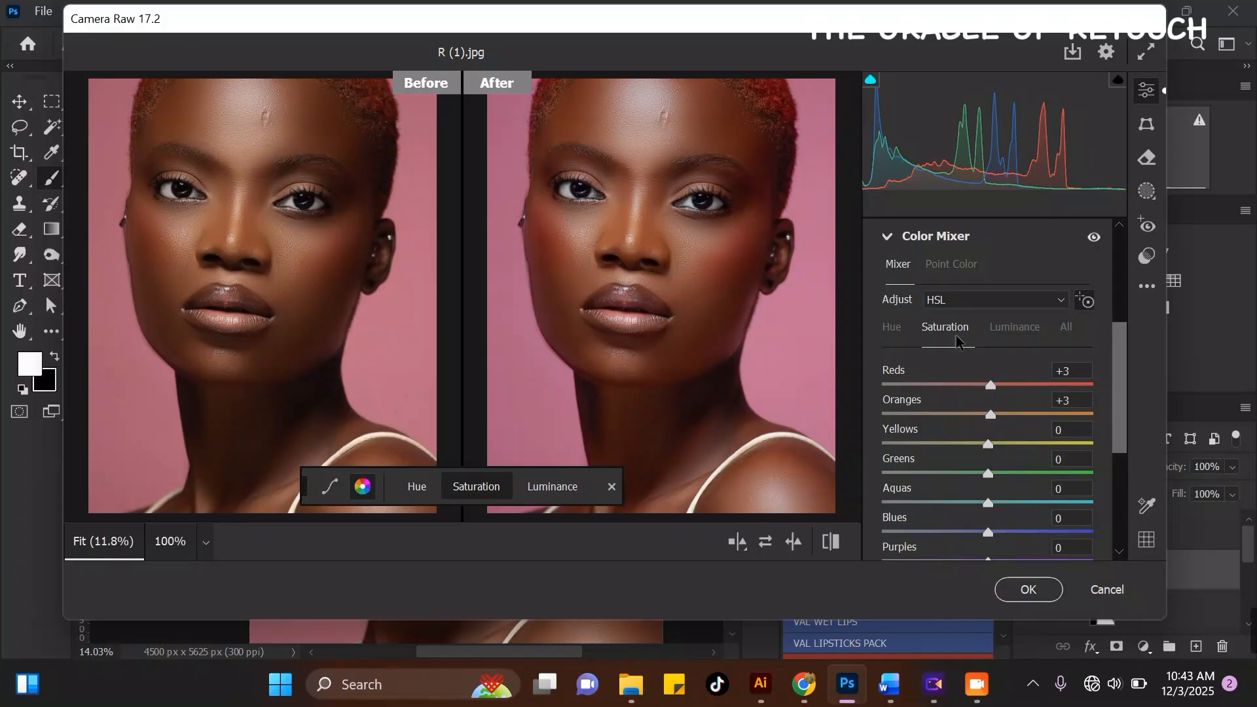
click(894, 327)
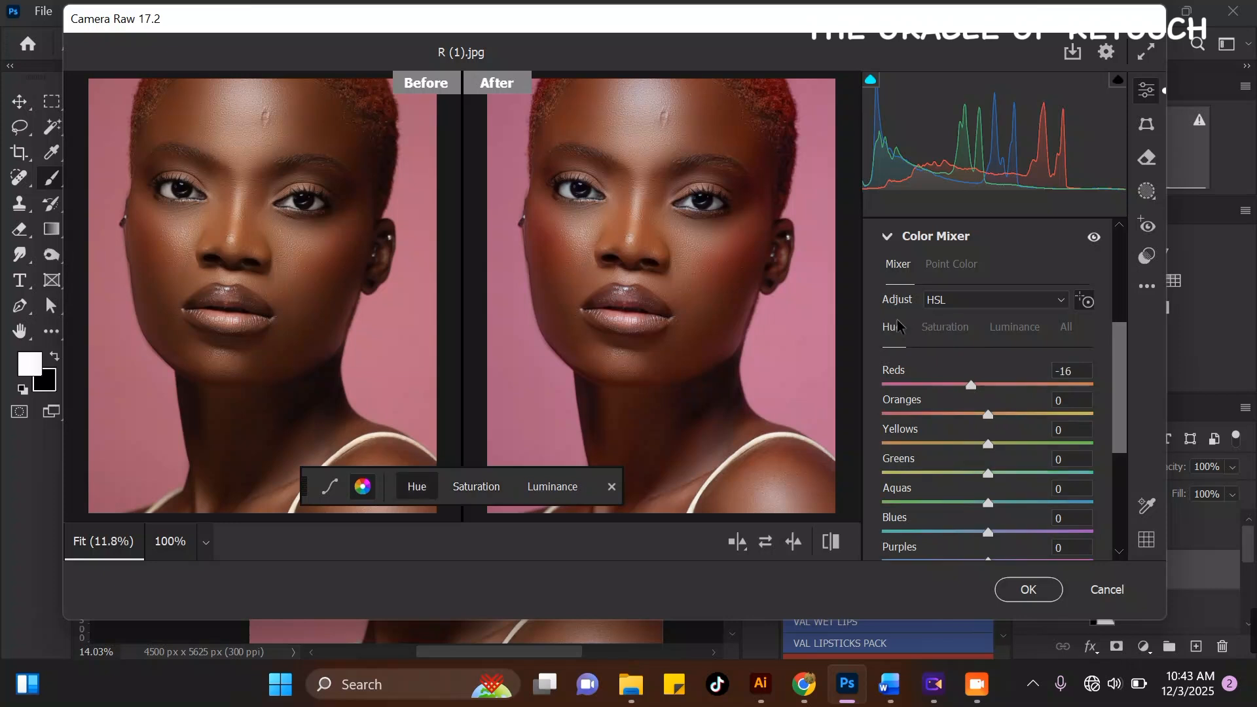
drag(972, 387, 989, 388)
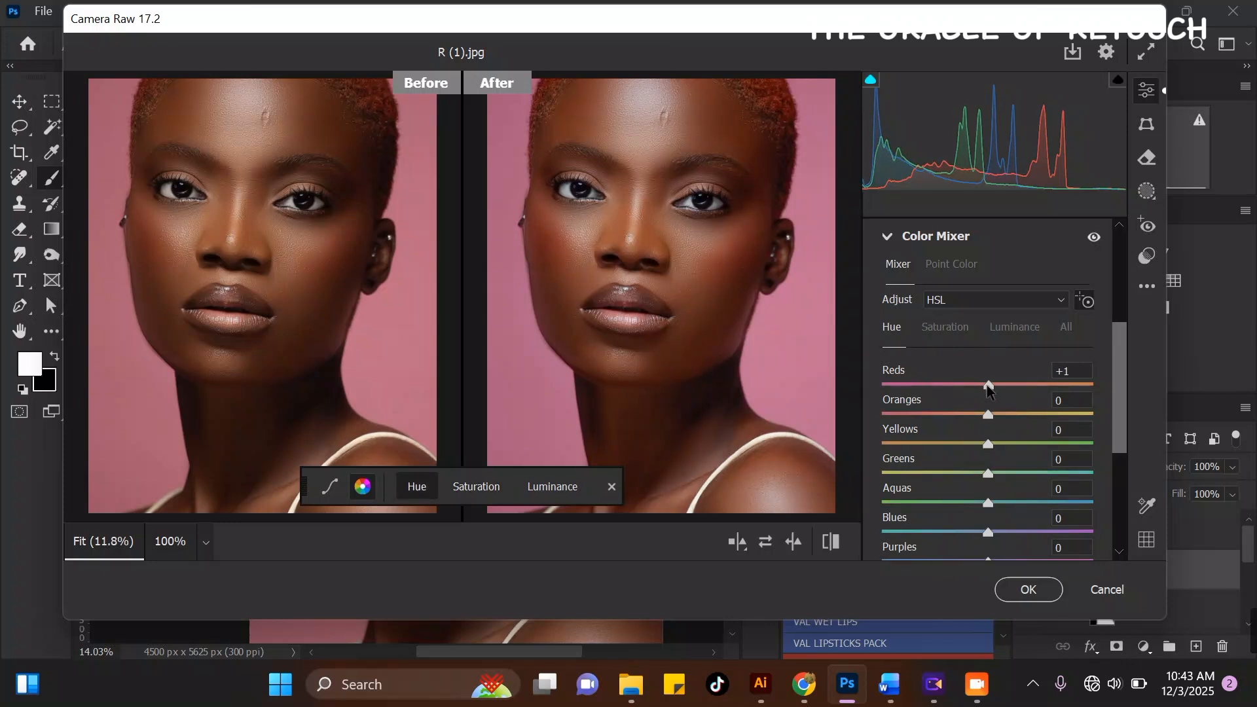
- Fine-tune the Reds hue to -5 while comparing the skin and lips up close and at full view
key(ctrl+plus)
key(ctrl+plus)
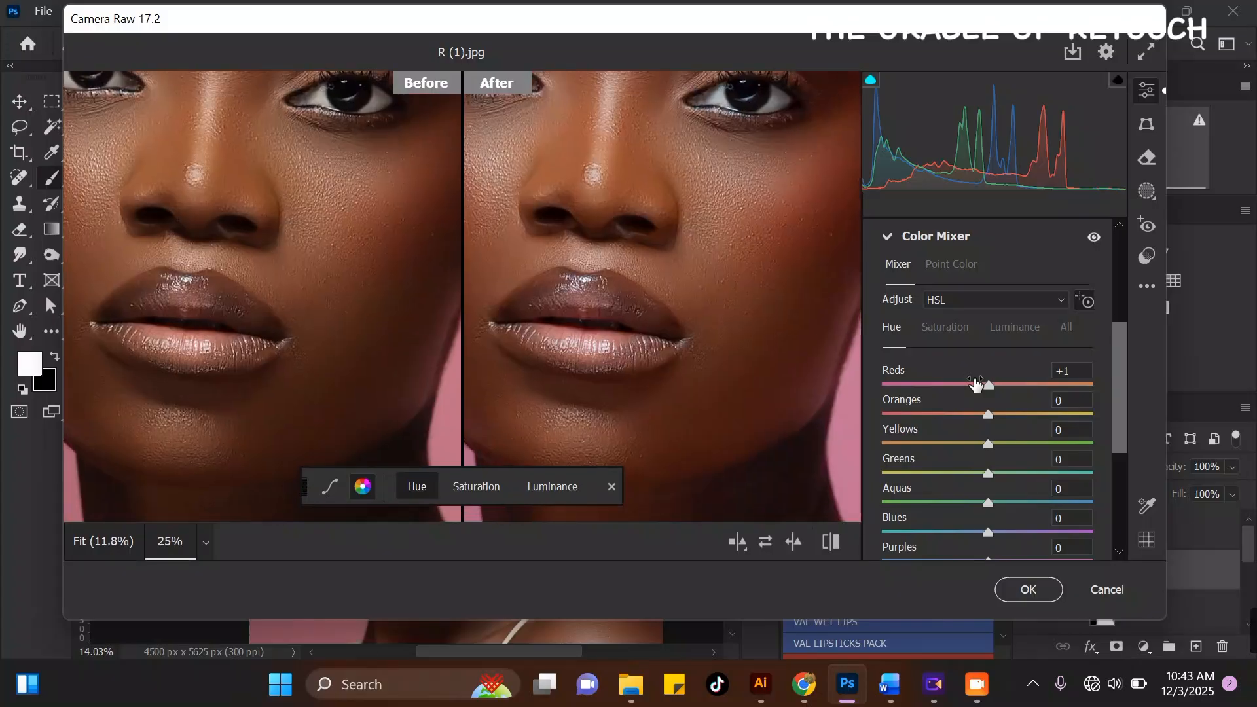
drag(623, 230, 651, 273)
mouse_move(986, 383)
mouse_down()
mouse_move(951, 383)
mouse_move(981, 386)
mouse_up()
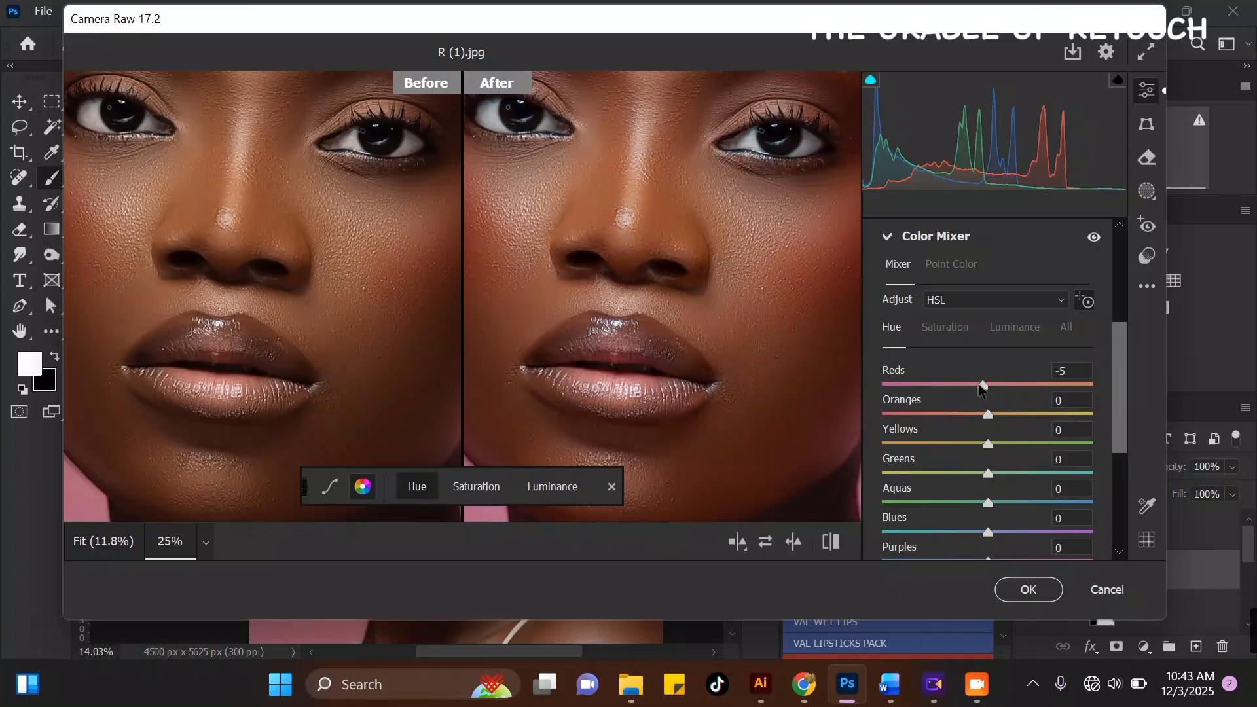
key(ctrl+minus)
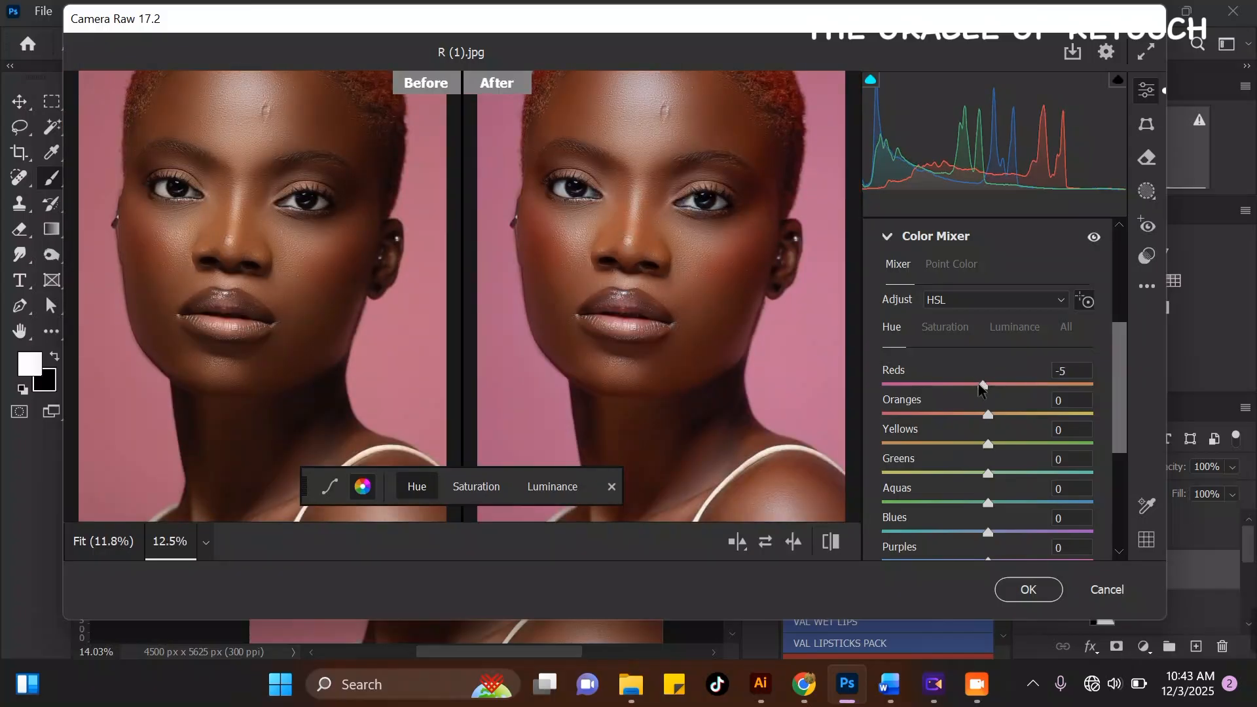
key(ctrl+plus)
key(ctrl+minus)
- Raise the portrait's Texture effect to +40
scroll(1016, 413, down, 4)
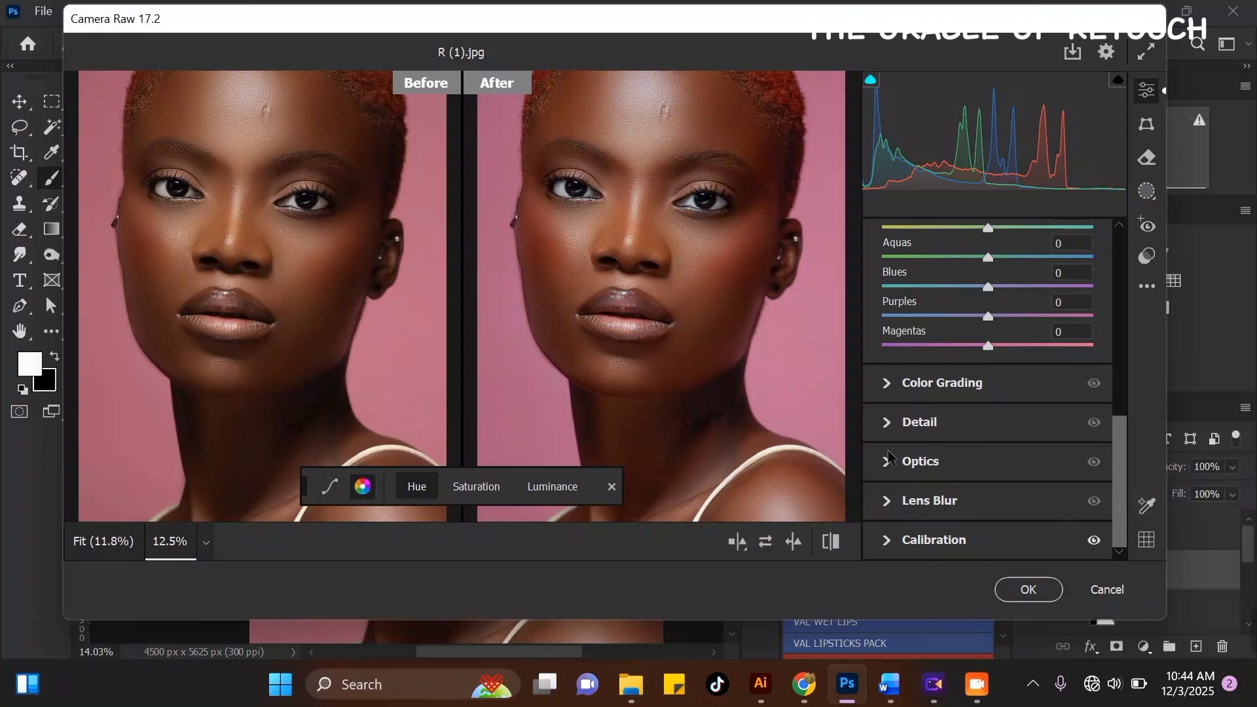
drag(1118, 413, 1133, 308)
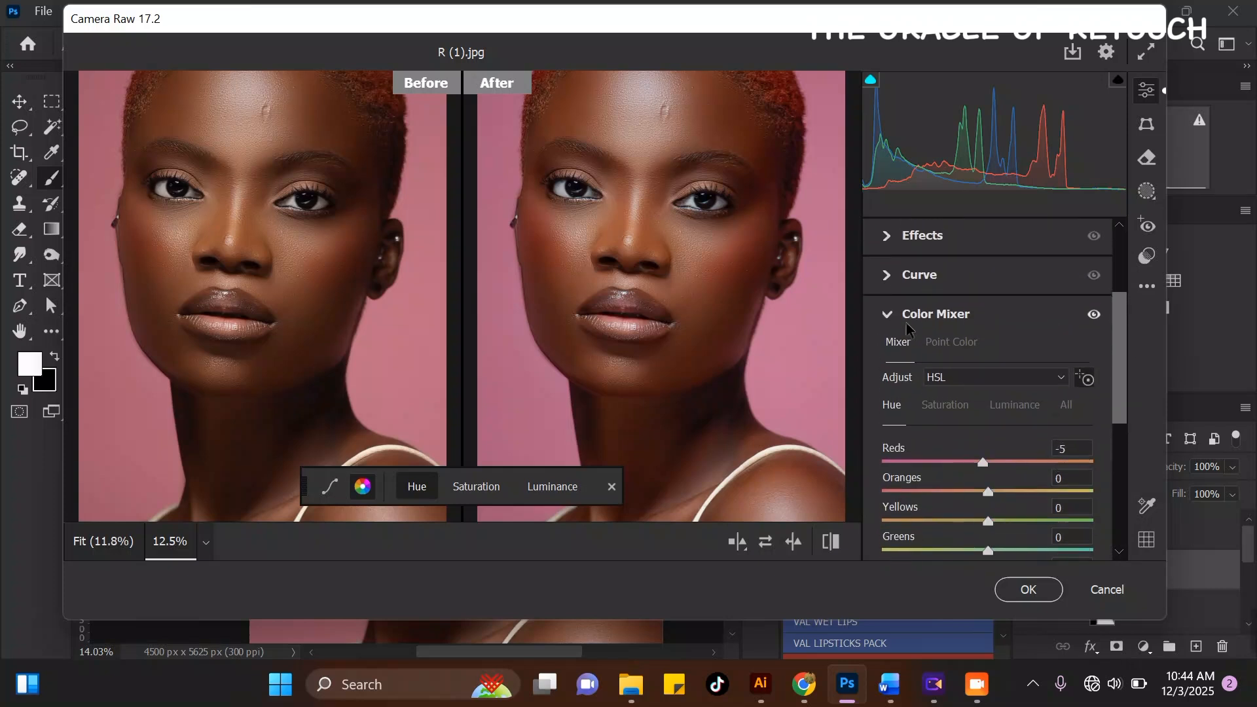
click(884, 317)
click(888, 266)
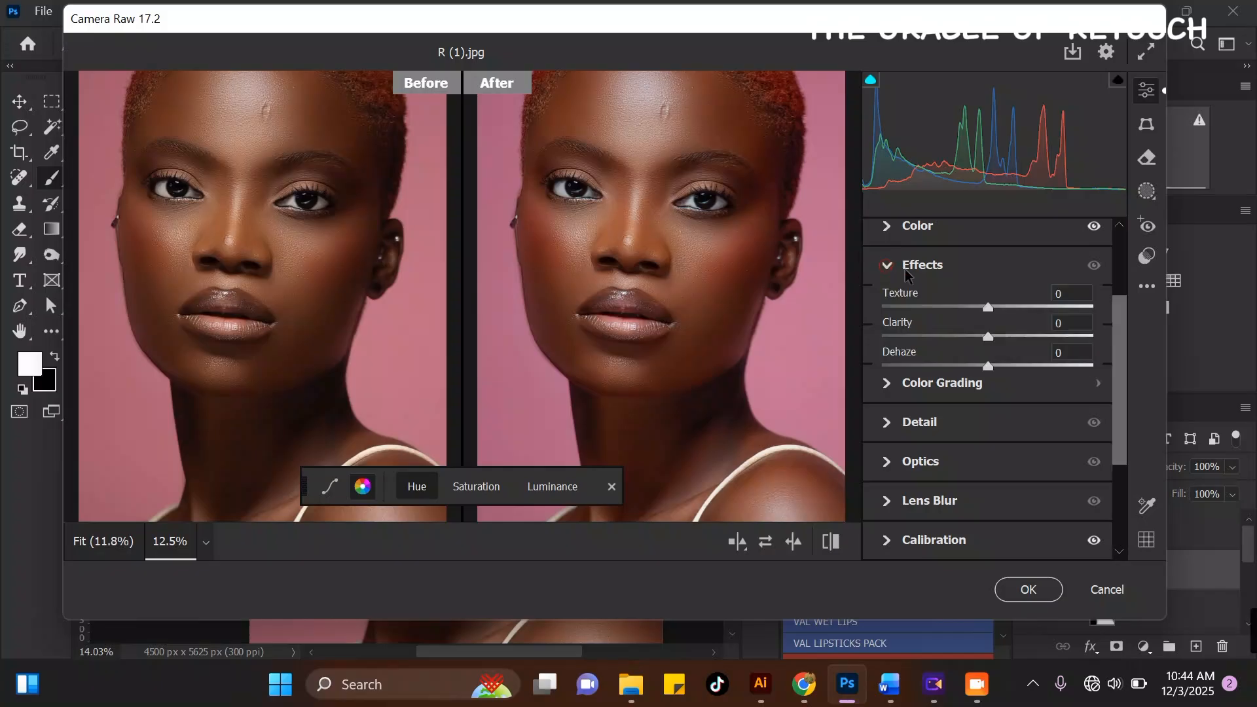
drag(986, 310, 1030, 310)
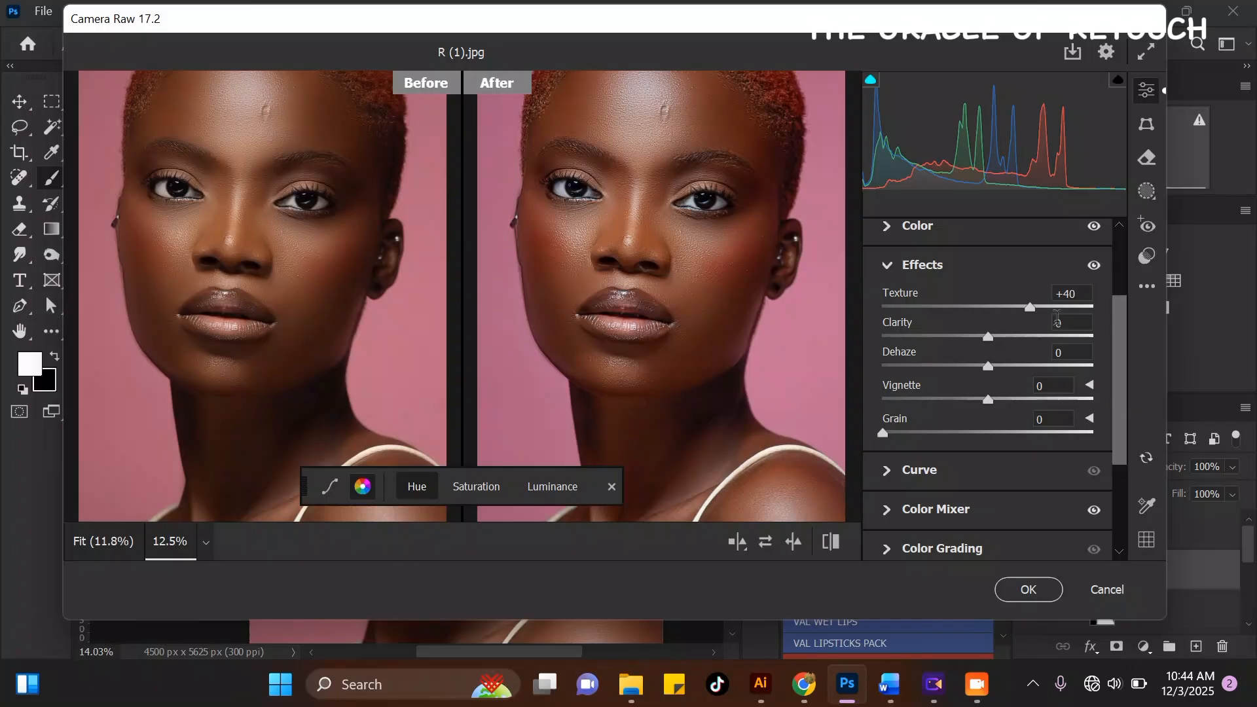
- Add film grain with an amount of 15, judging it on the magnified nose and eyes
drag(1120, 376, 1120, 435)
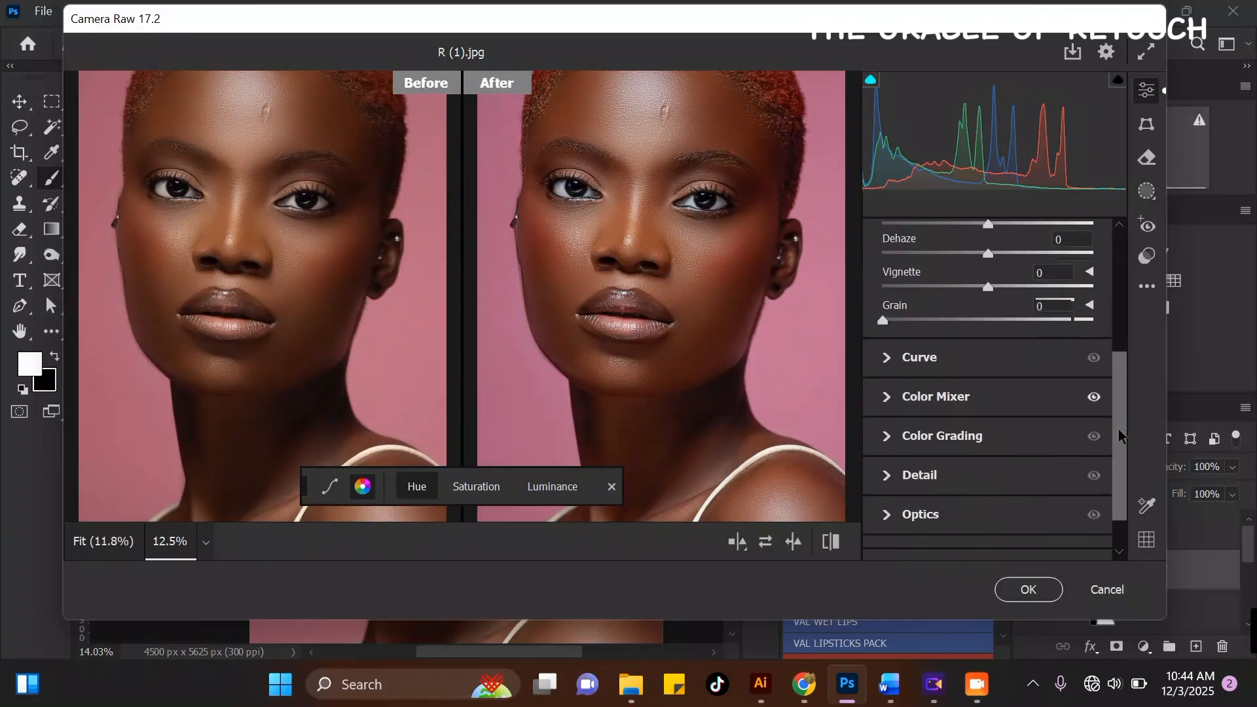
drag(884, 322, 889, 322)
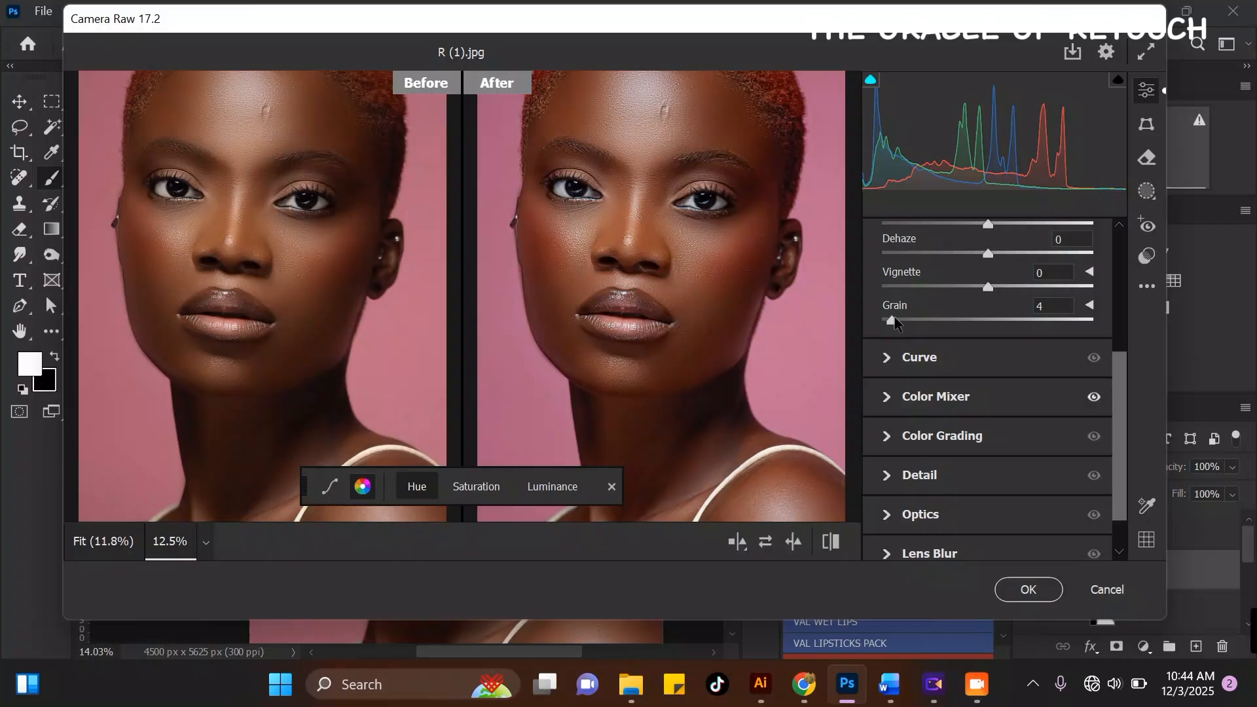
key(ctrl+plus)
key(ctrl+plus)
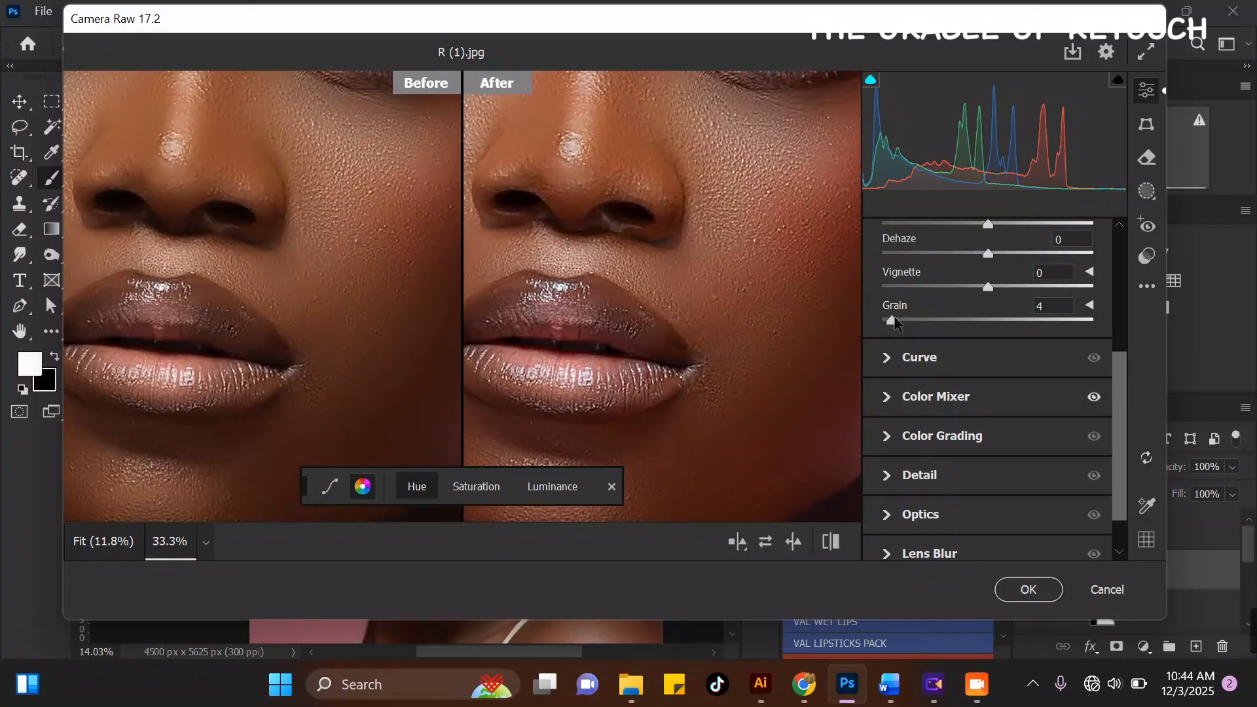
drag(648, 188, 705, 329)
drag(895, 324, 919, 323)
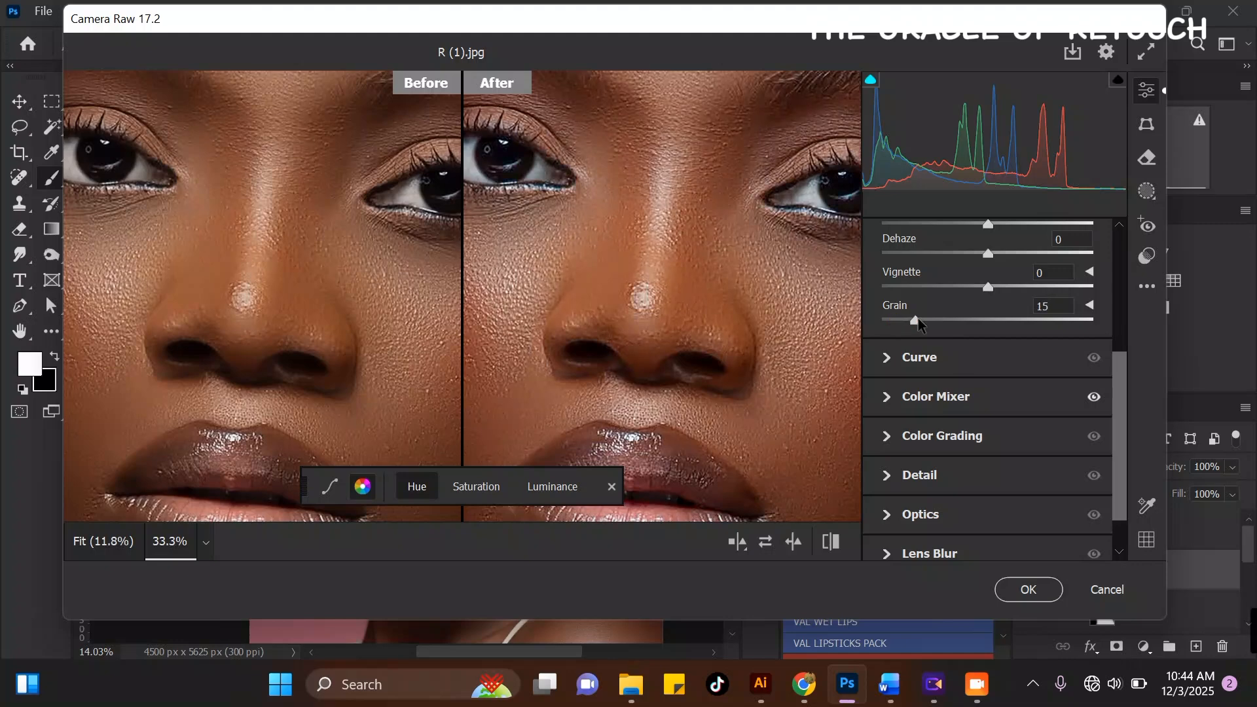
- Check the grain on the magnified nose and the full portrait, and apply the Camera Raw adjustments to the merged layer
drag(603, 303, 643, 324)
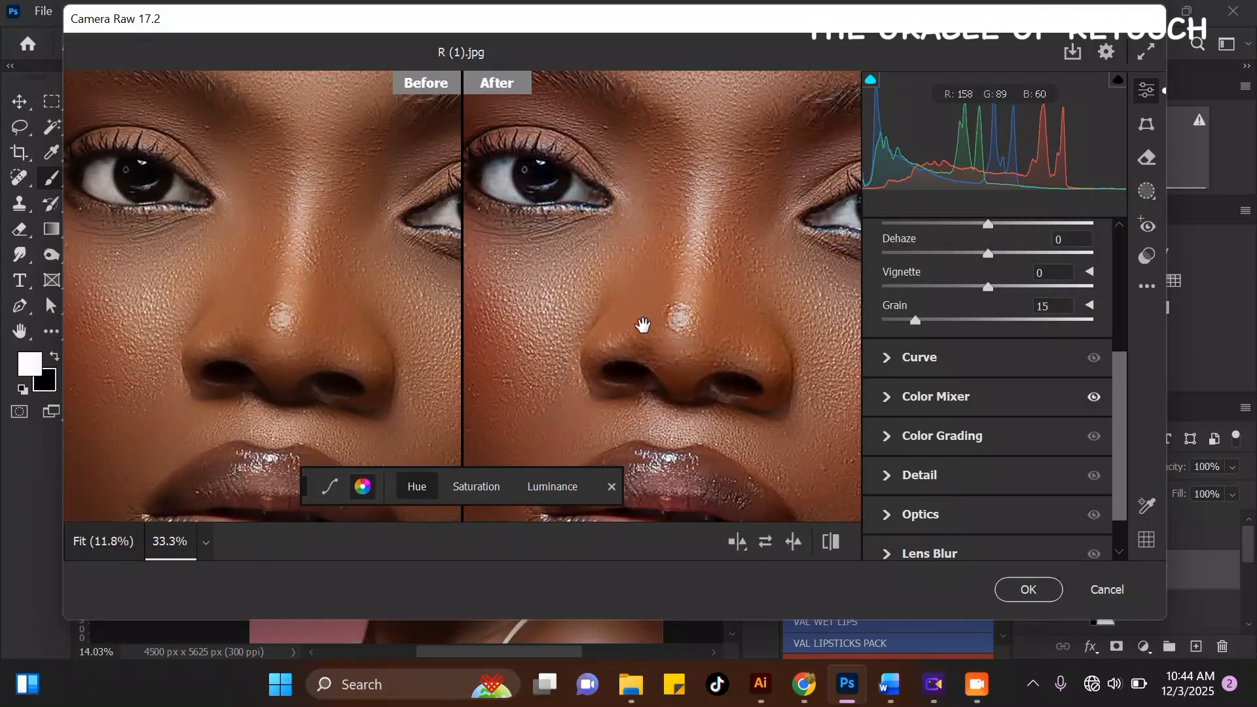
key(ctrl+minus)
key(ctrl+minus)
key(ctrl+minus)
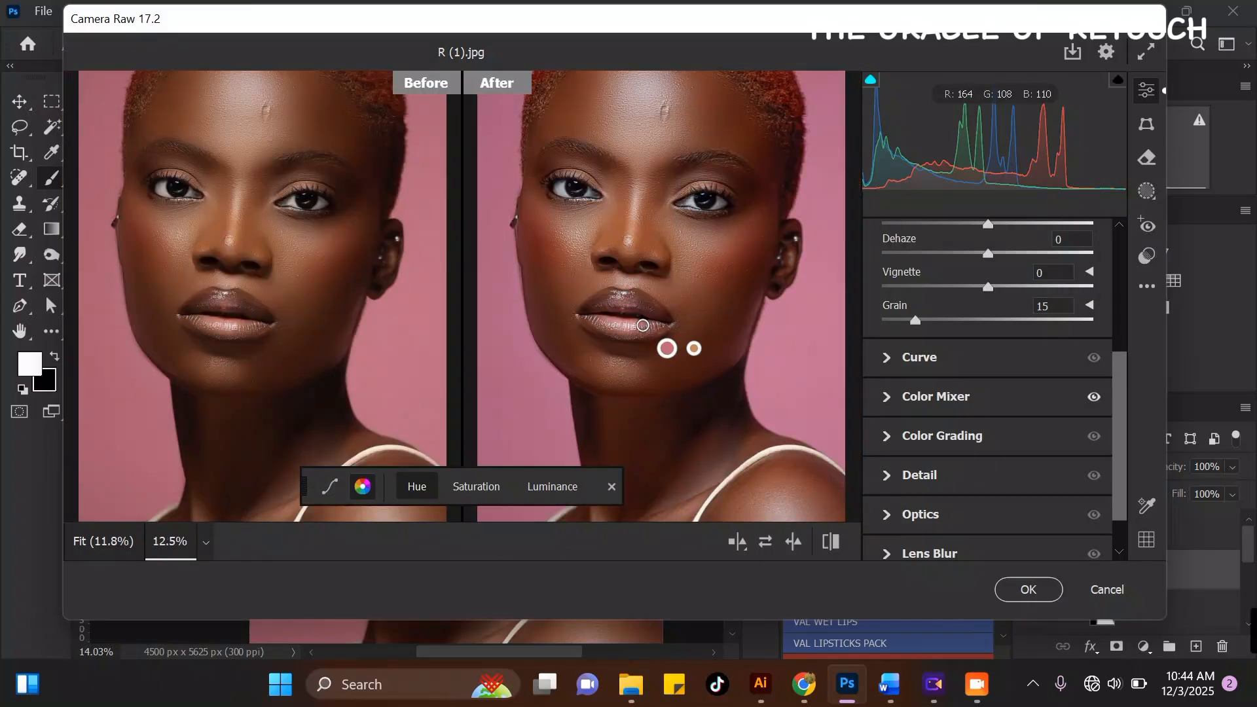
click(1028, 589)
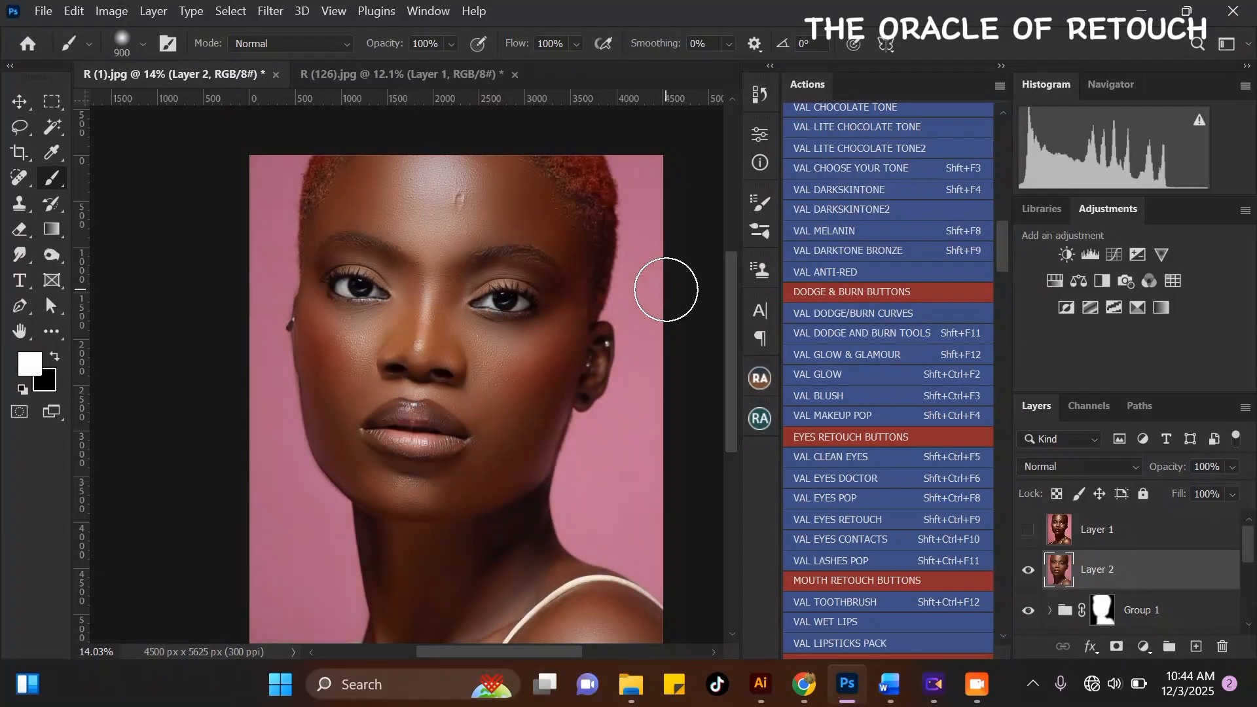
- Open the portrait in Liquify and reshape both sides of the jawline using Forward Warp with a brush size of 800
scroll(699, 288, down, 2)
scroll(285, 512, up, 1)
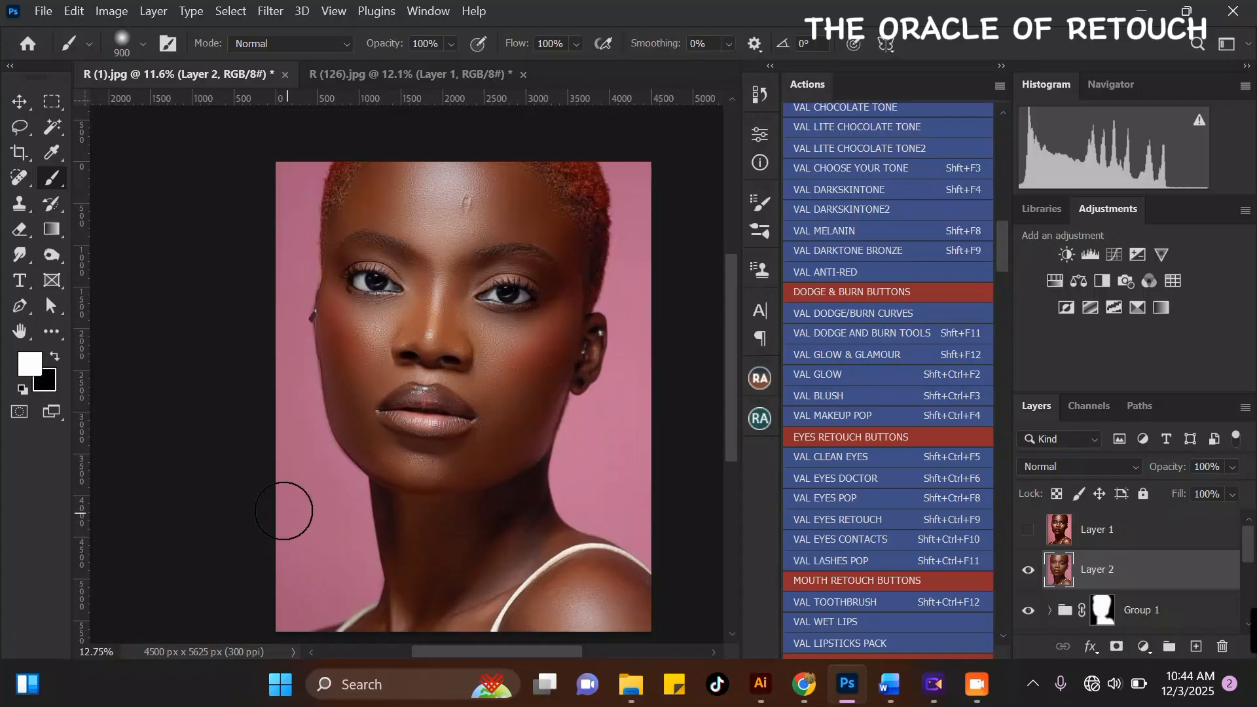
scroll(286, 339, up, 2)
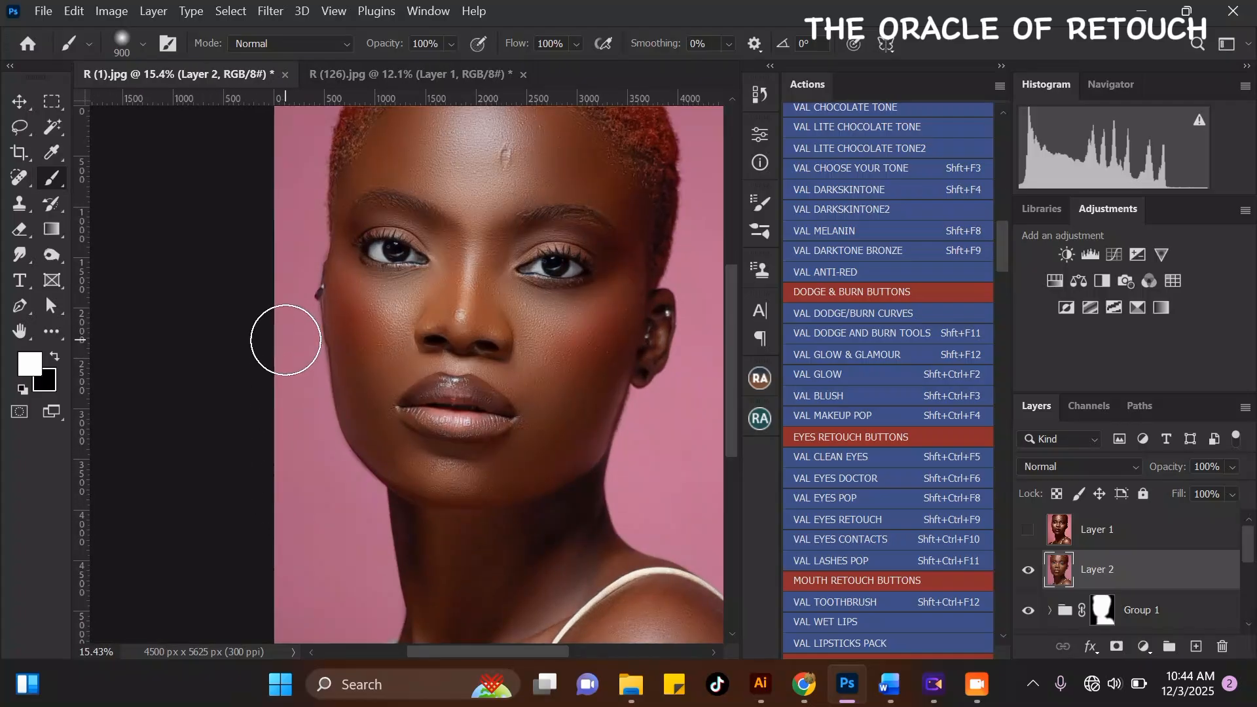
click(282, 13)
click(363, 183)
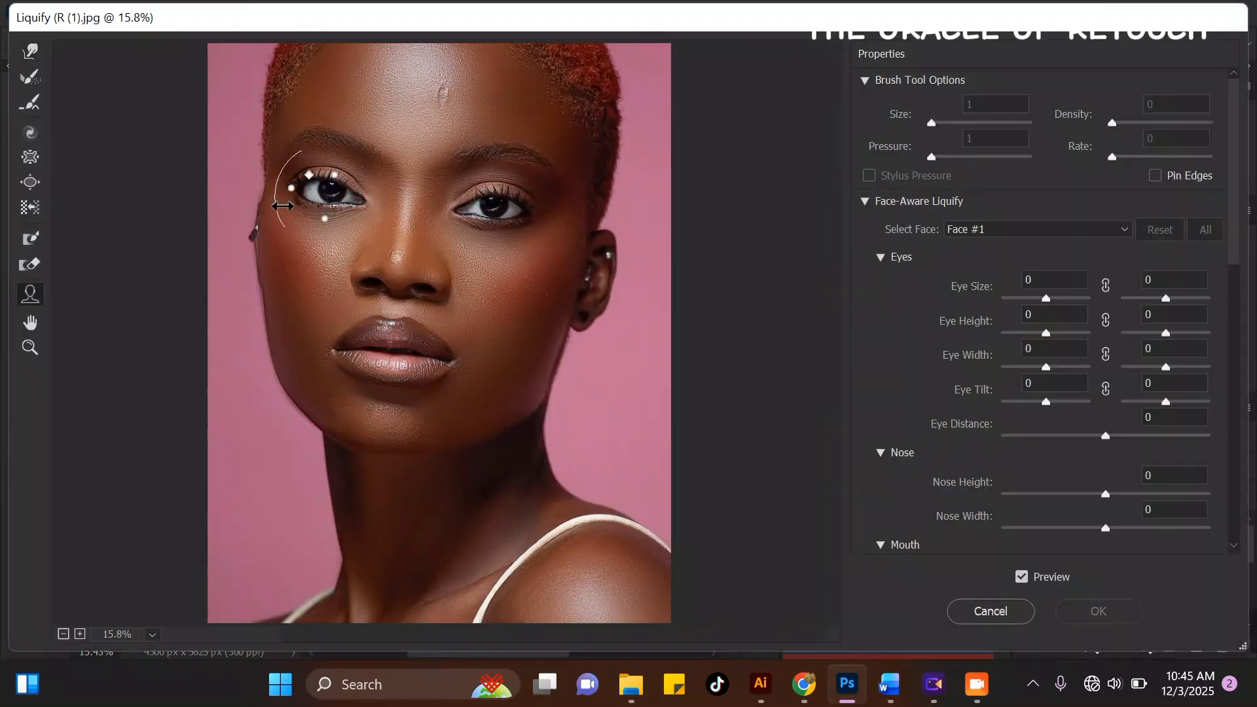
click(28, 51)
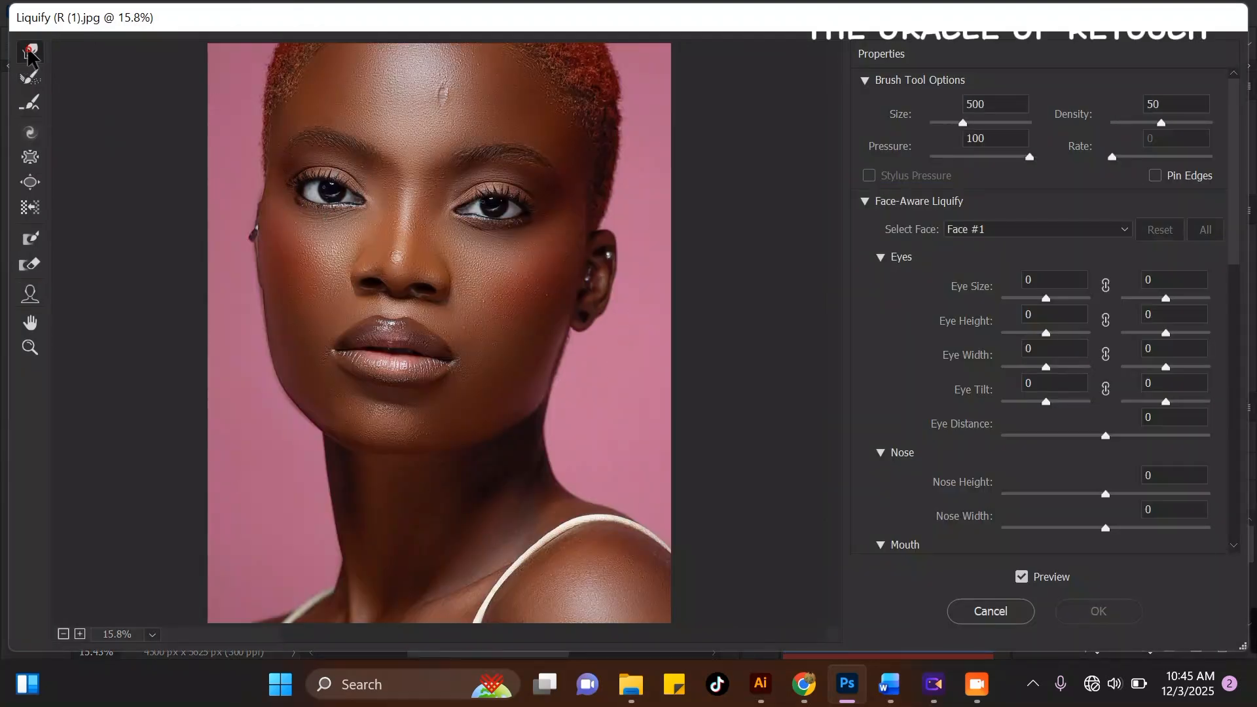
key(bracketright)
key(bracketright)
key(bracketright)
mouse_move(244, 334)
mouse_down()
mouse_move(220, 374)
mouse_move(246, 371)
mouse_up()
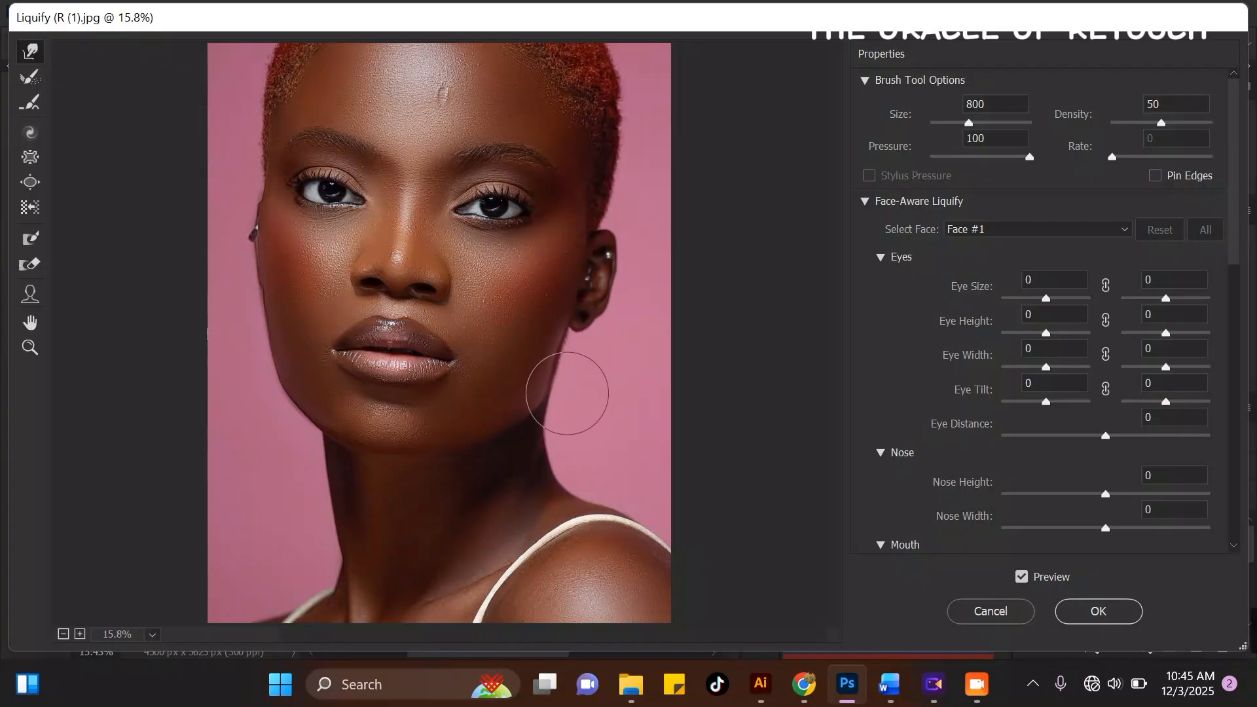
drag(565, 409, 558, 409)
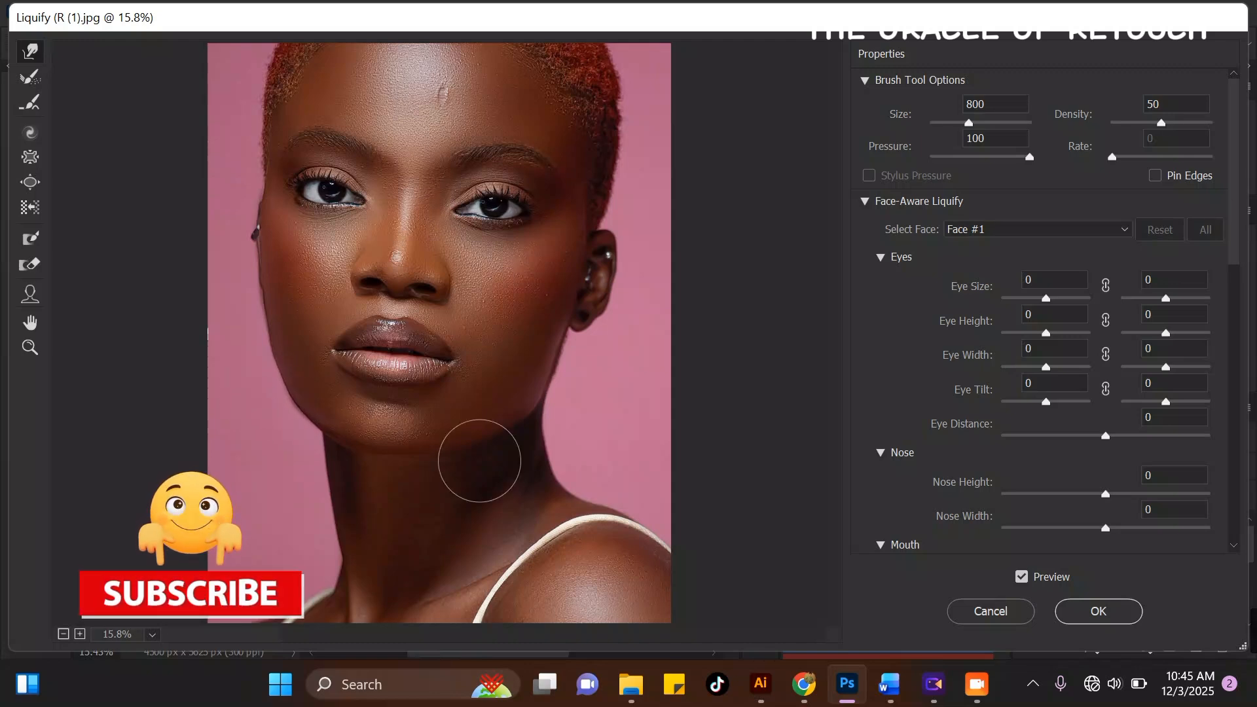
- Refine the face outline with the warp brush at size 900, compare it with the original, and apply the Liquify changes
scroll(545, 459, down, 3)
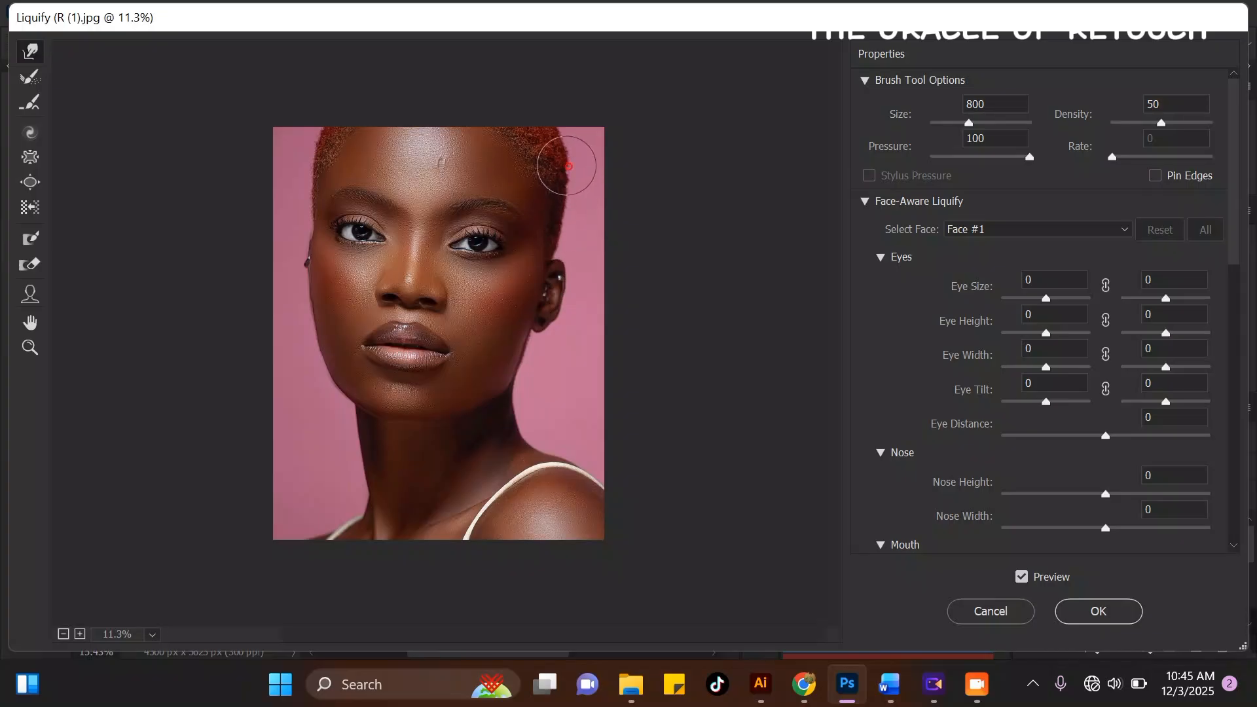
key(bracketright)
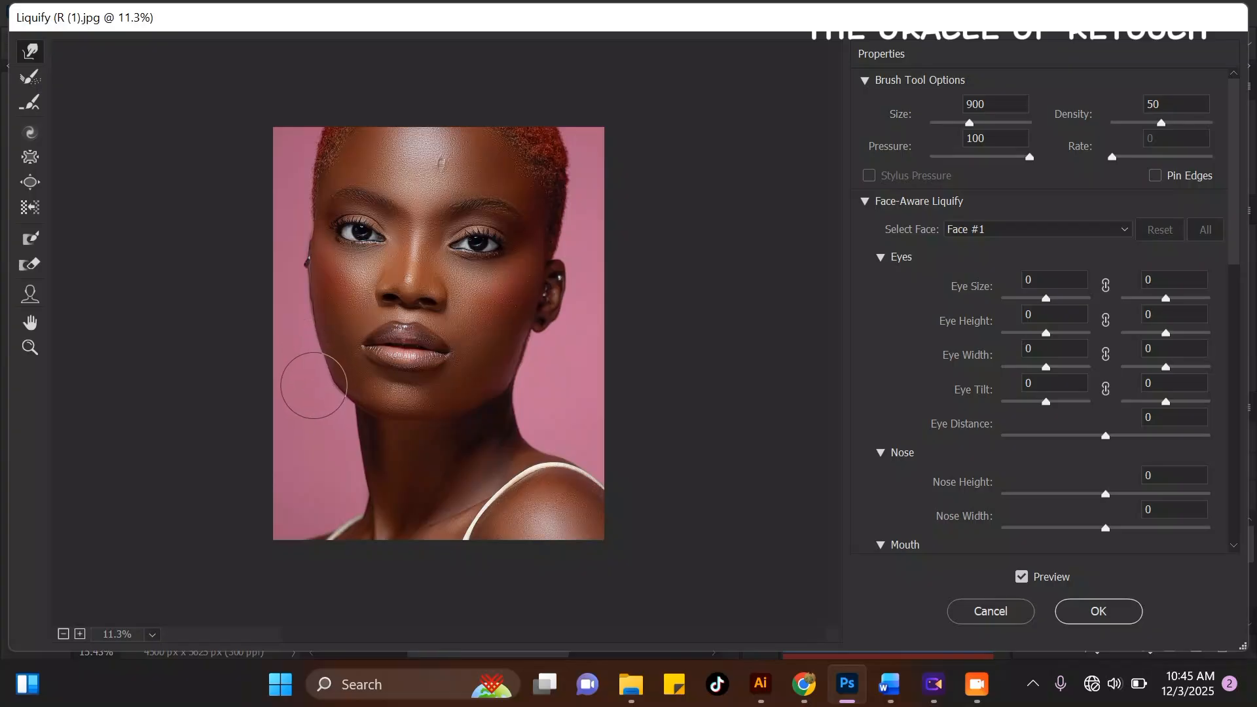
drag(321, 398, 321, 400)
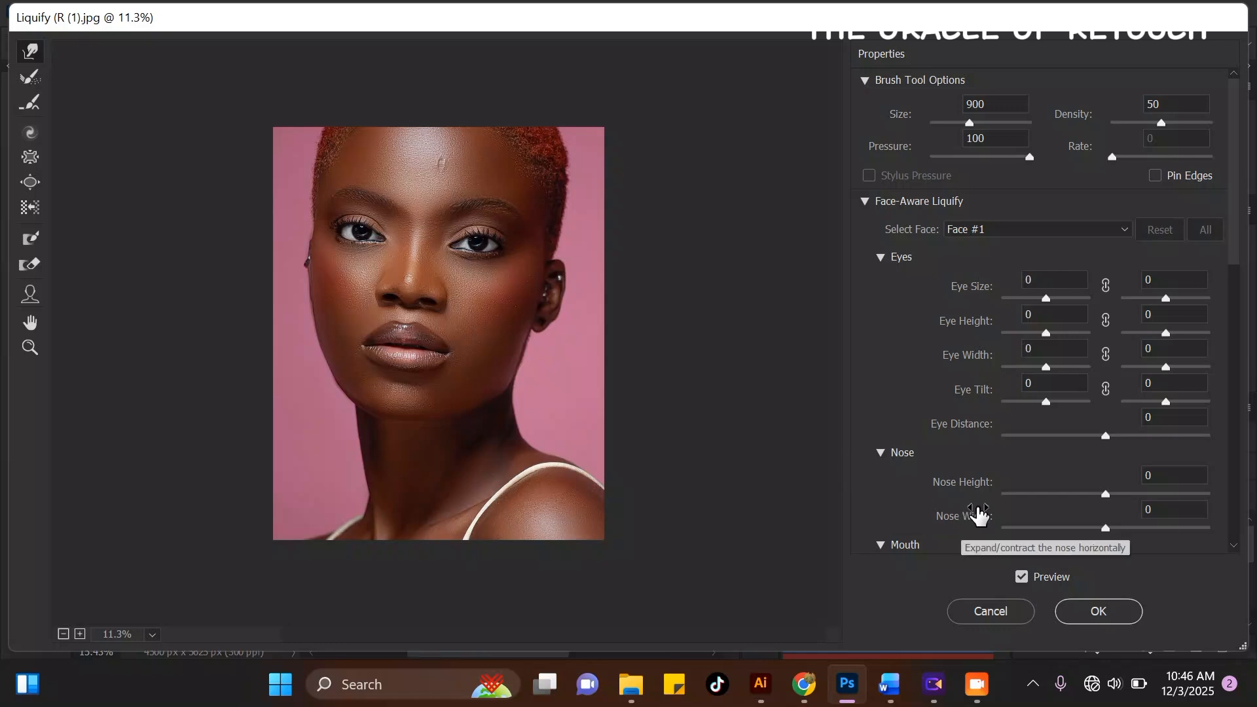
click(1028, 578)
click(1028, 579)
click(1027, 579)
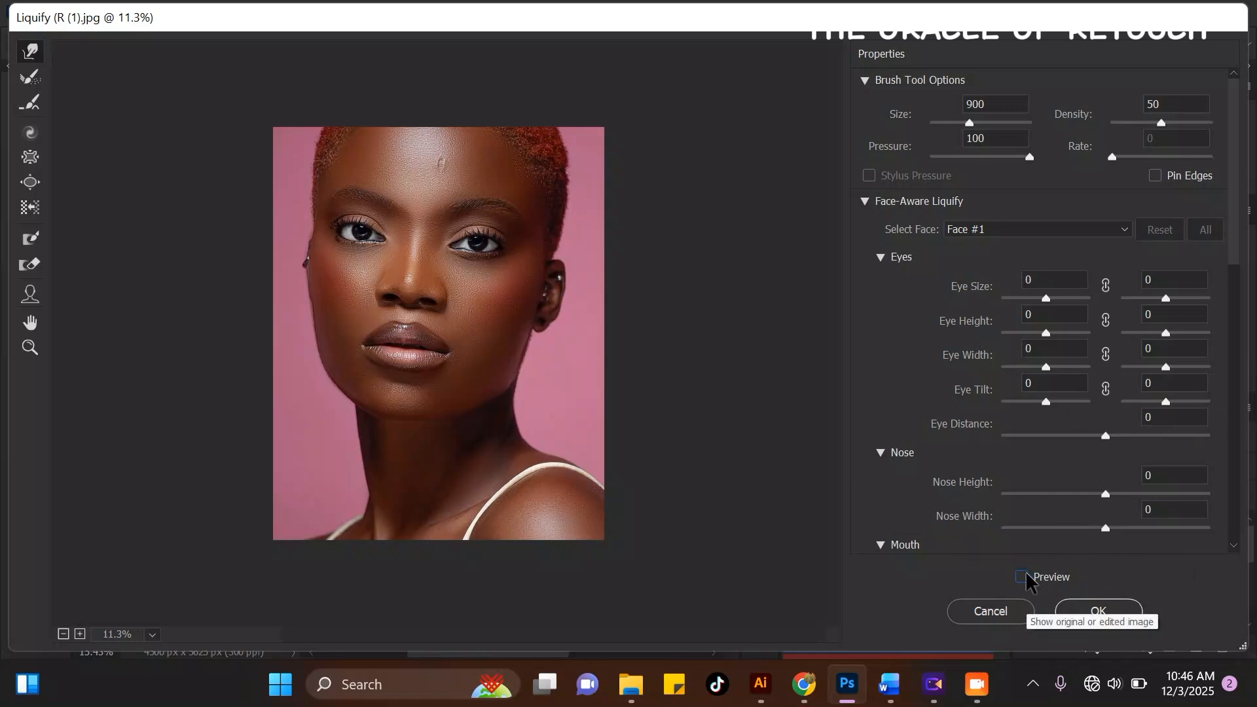
click(1098, 611)
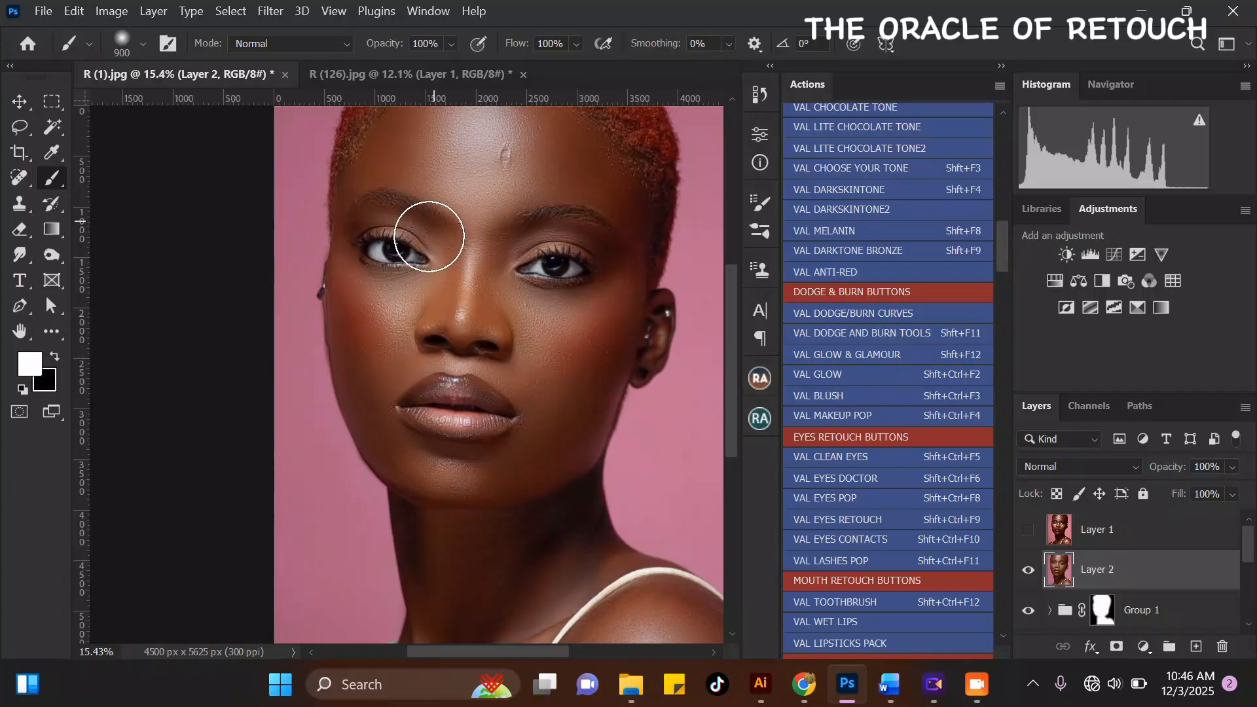
- Add a Curves adjustment above Layer 2 and brighten it with a point at input 80, output 156
scroll(421, 308, down, 4)
scroll(437, 223, up, 4)
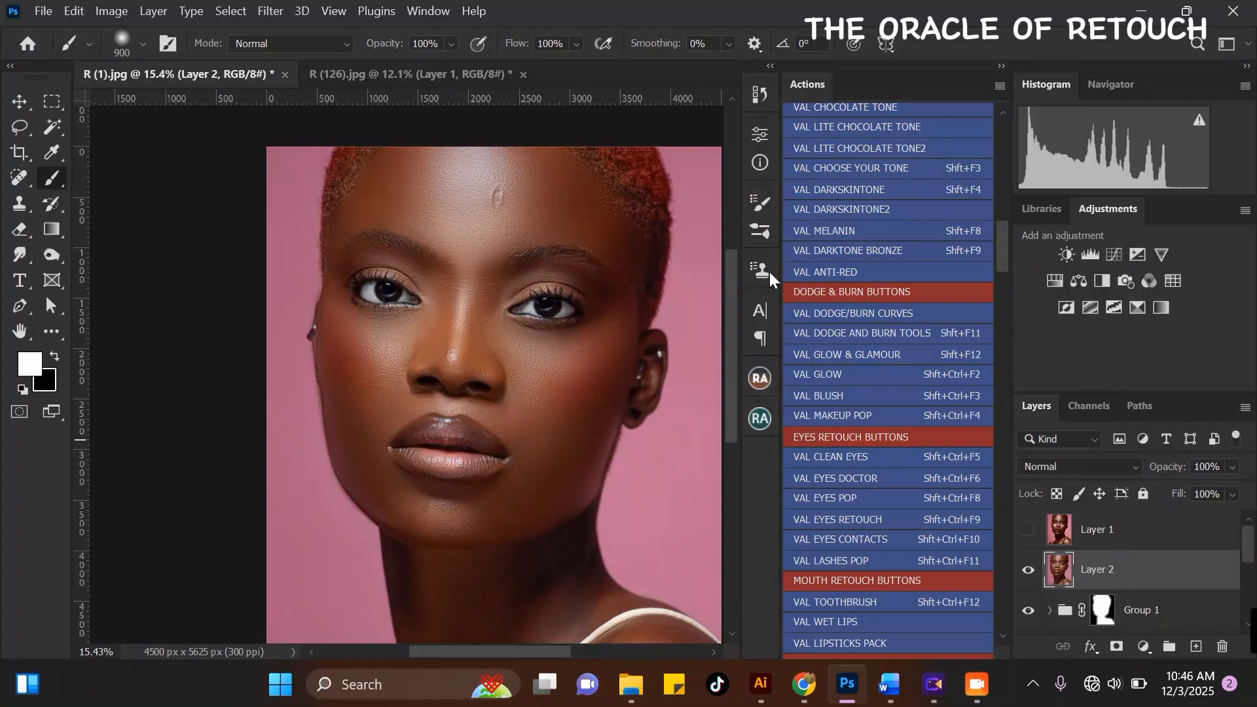
scroll(649, 291, up, 3)
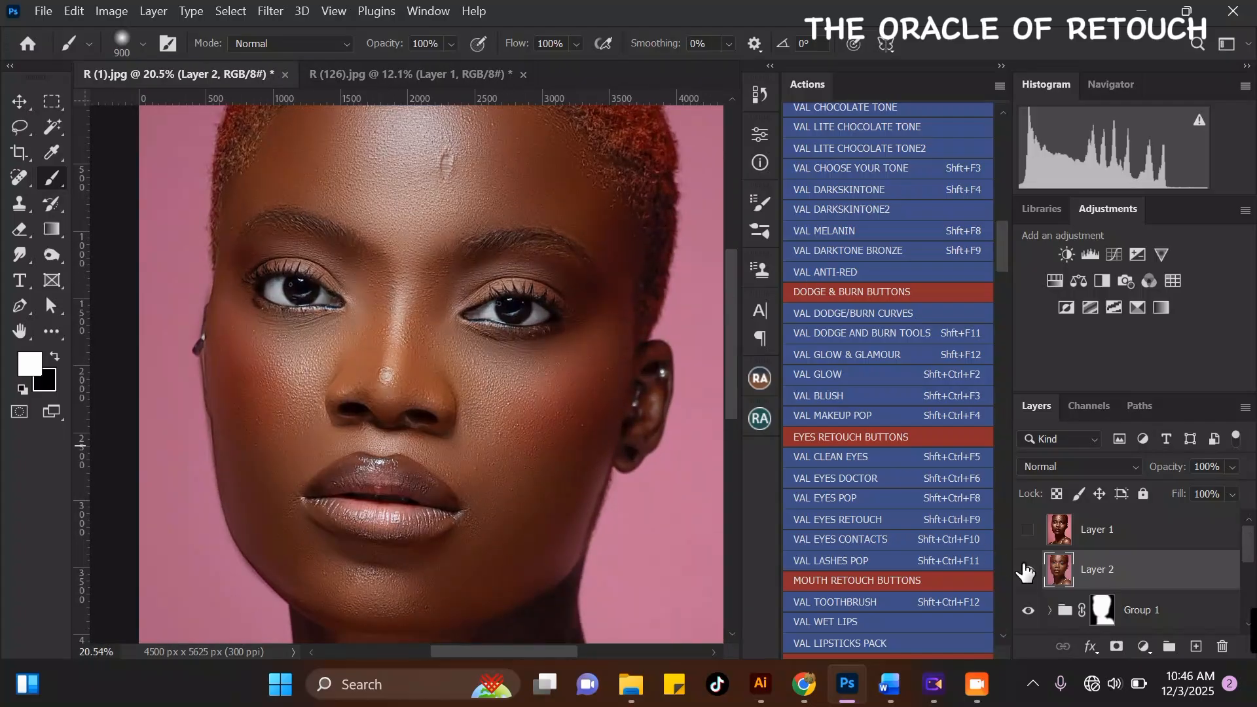
click(1145, 647)
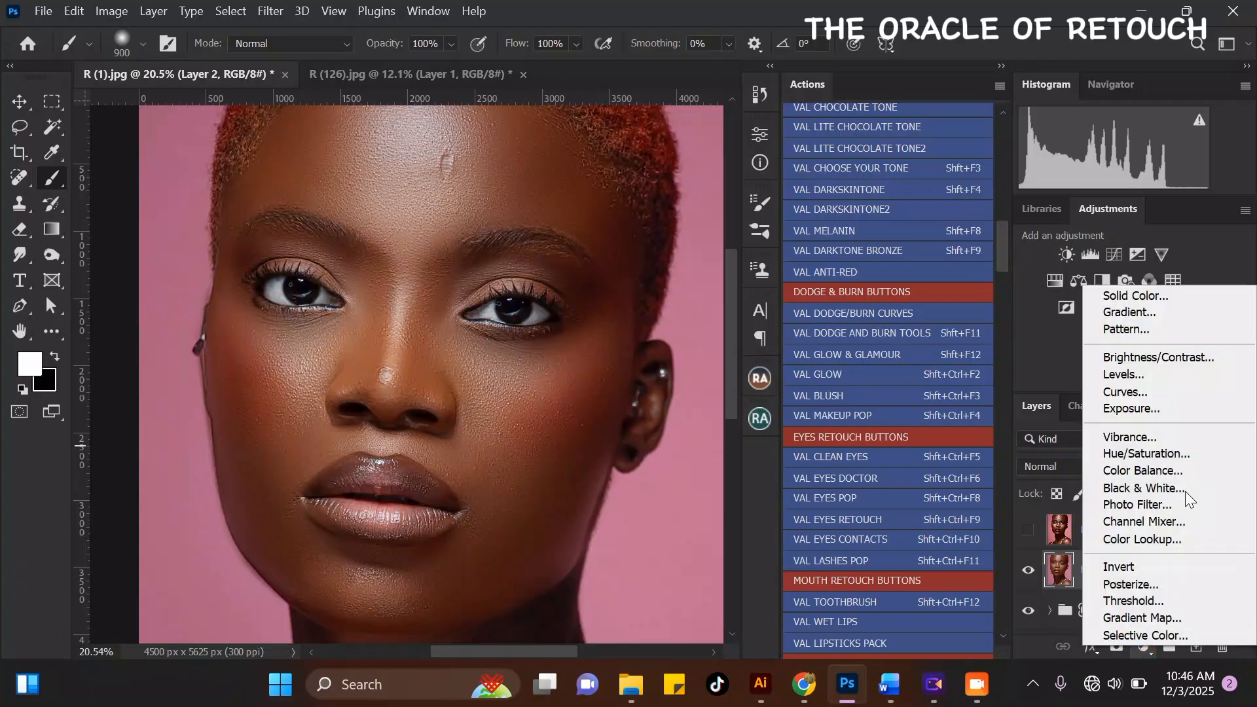
click(1157, 391)
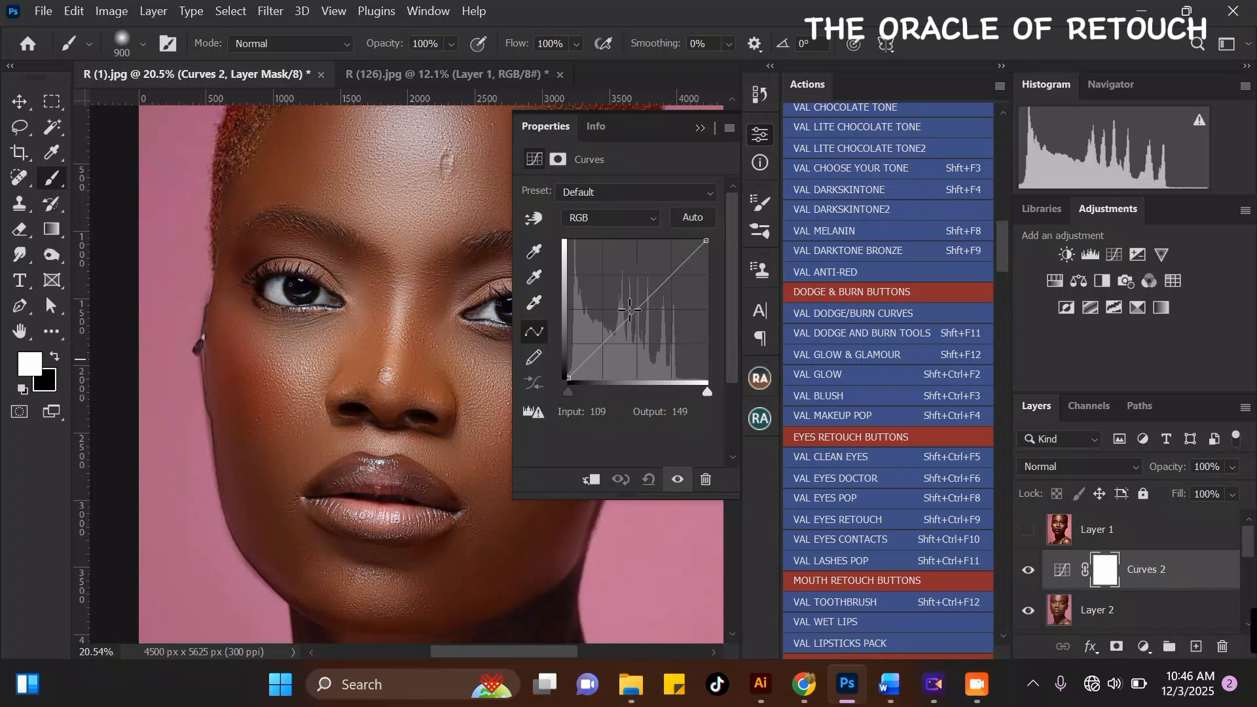
drag(627, 314, 612, 293)
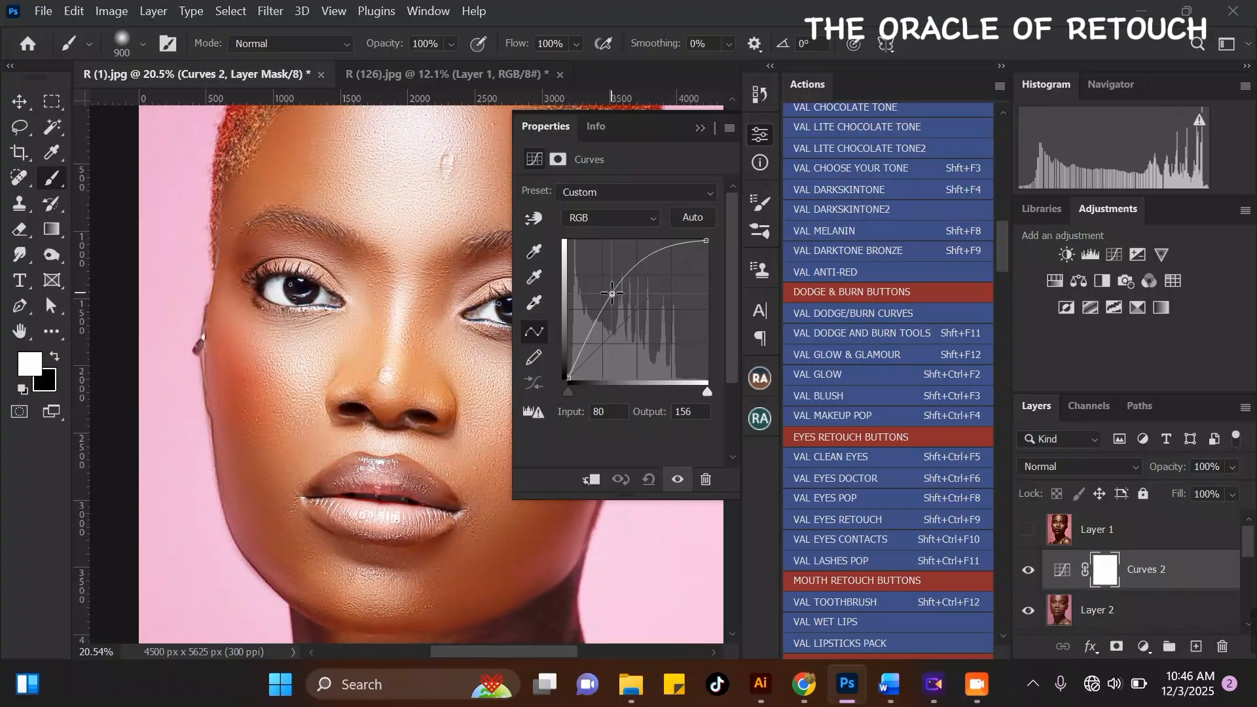
click(700, 127)
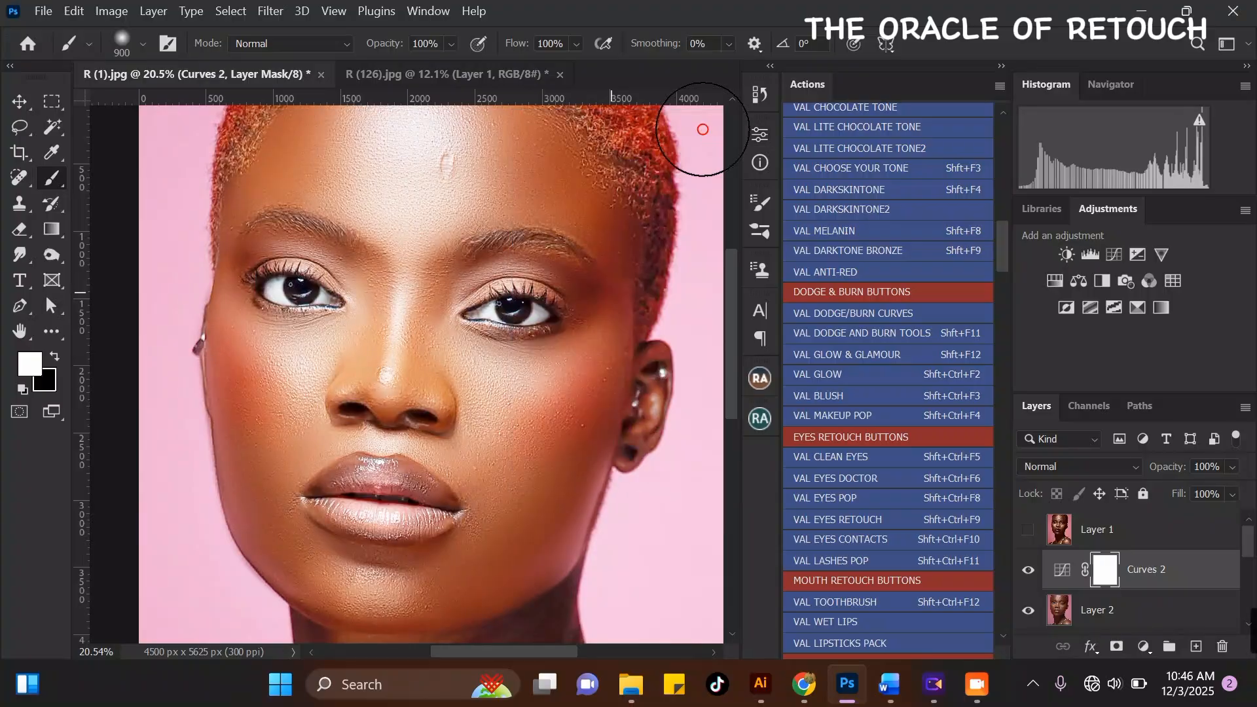
- Restrict the Curves brightening to the lighter tones with Blend If, splitting the underlying layer's black slider at 73 / 161
click(1231, 565)
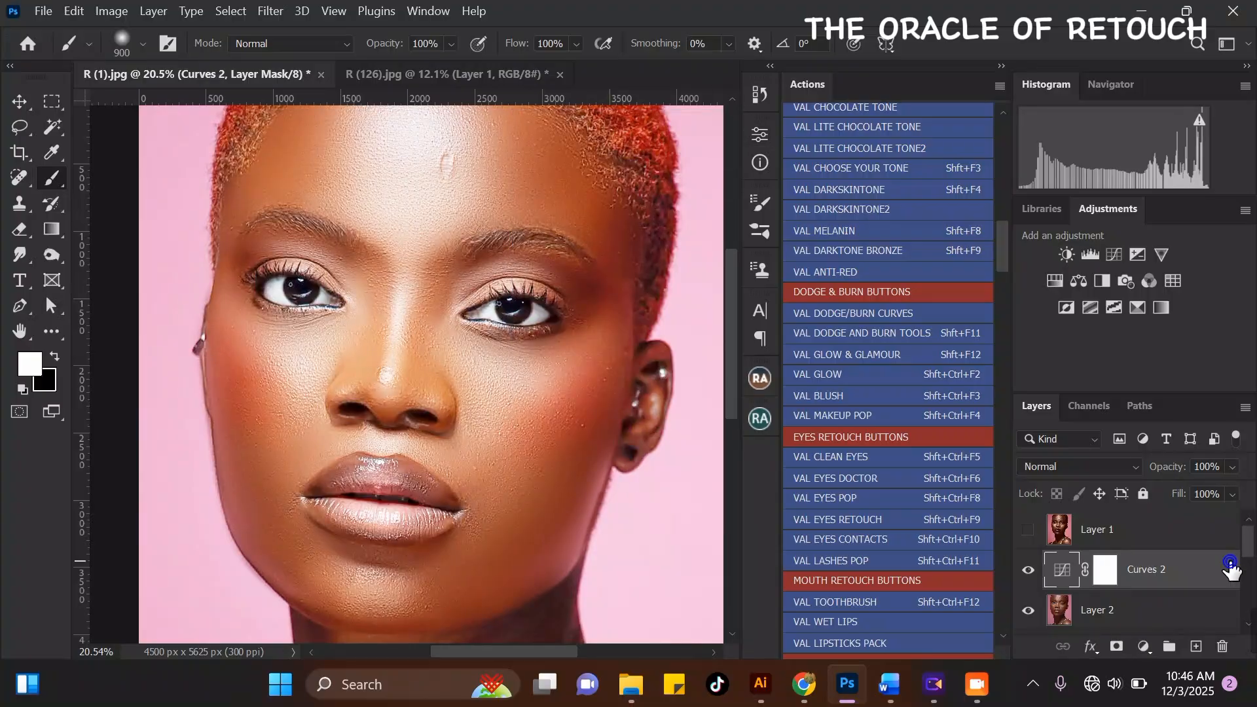
double_click(1229, 568)
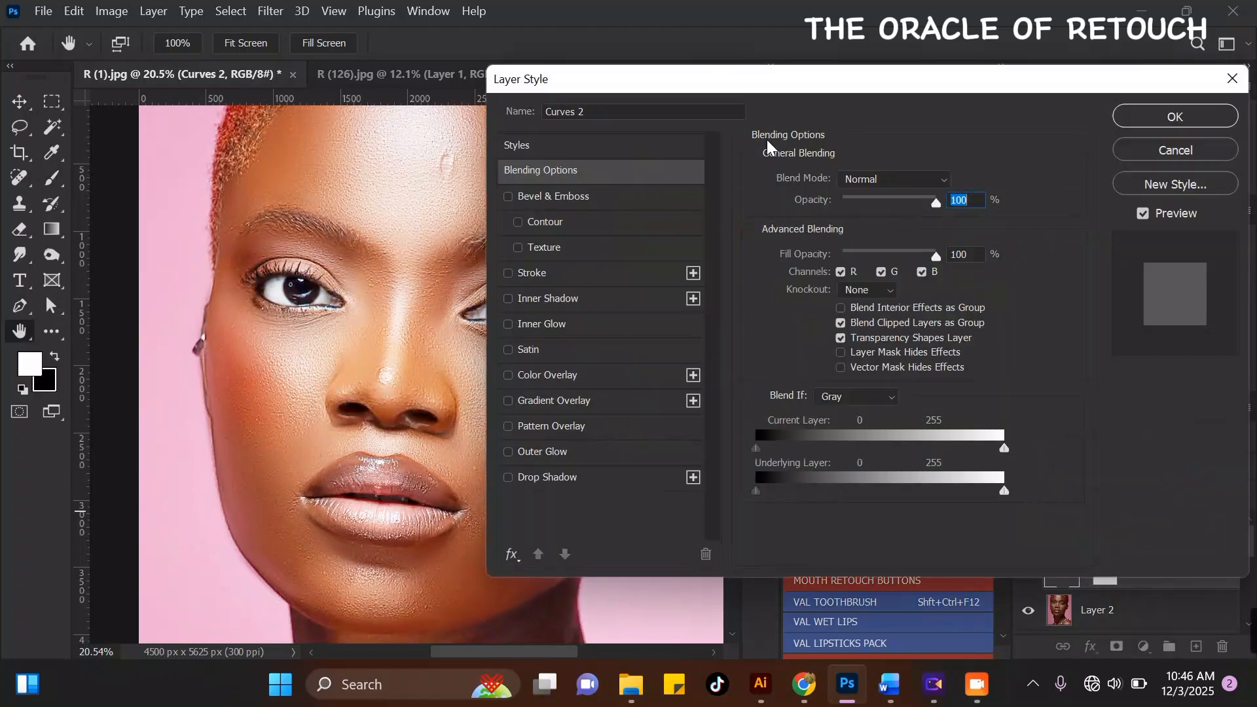
drag(760, 99, 795, 52)
drag(793, 448, 887, 452)
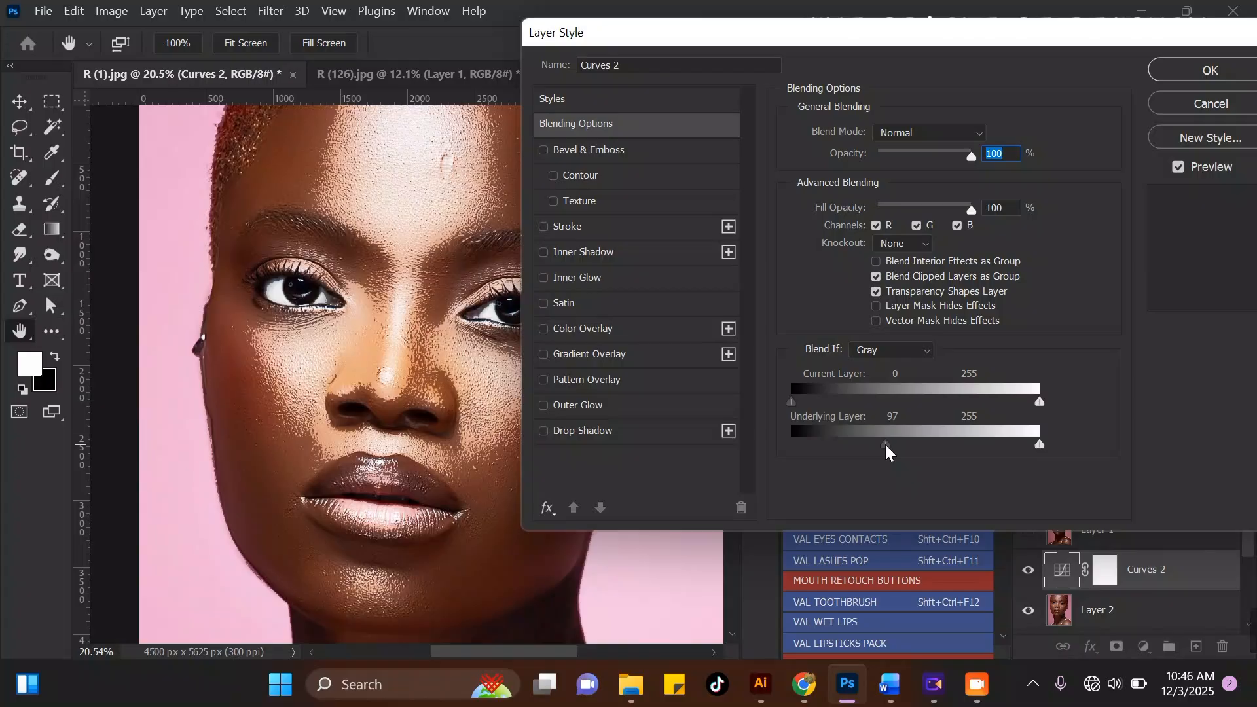
drag(886, 451, 864, 445)
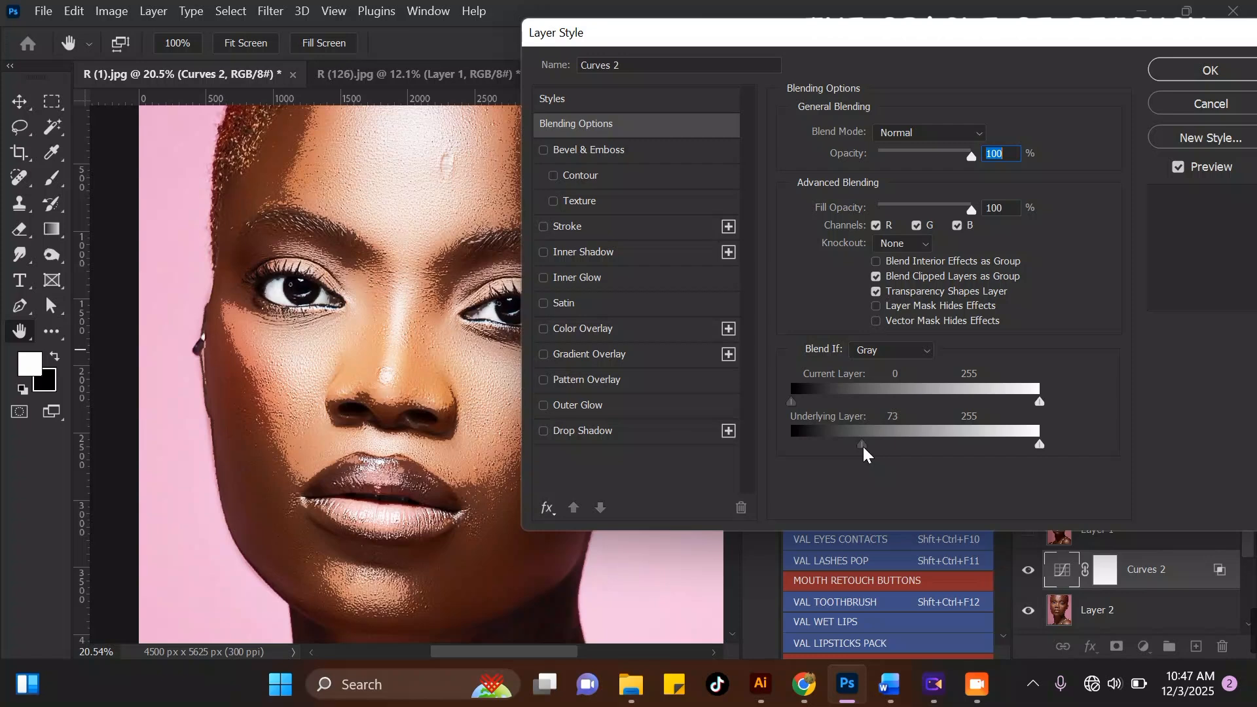
drag(864, 449, 944, 452)
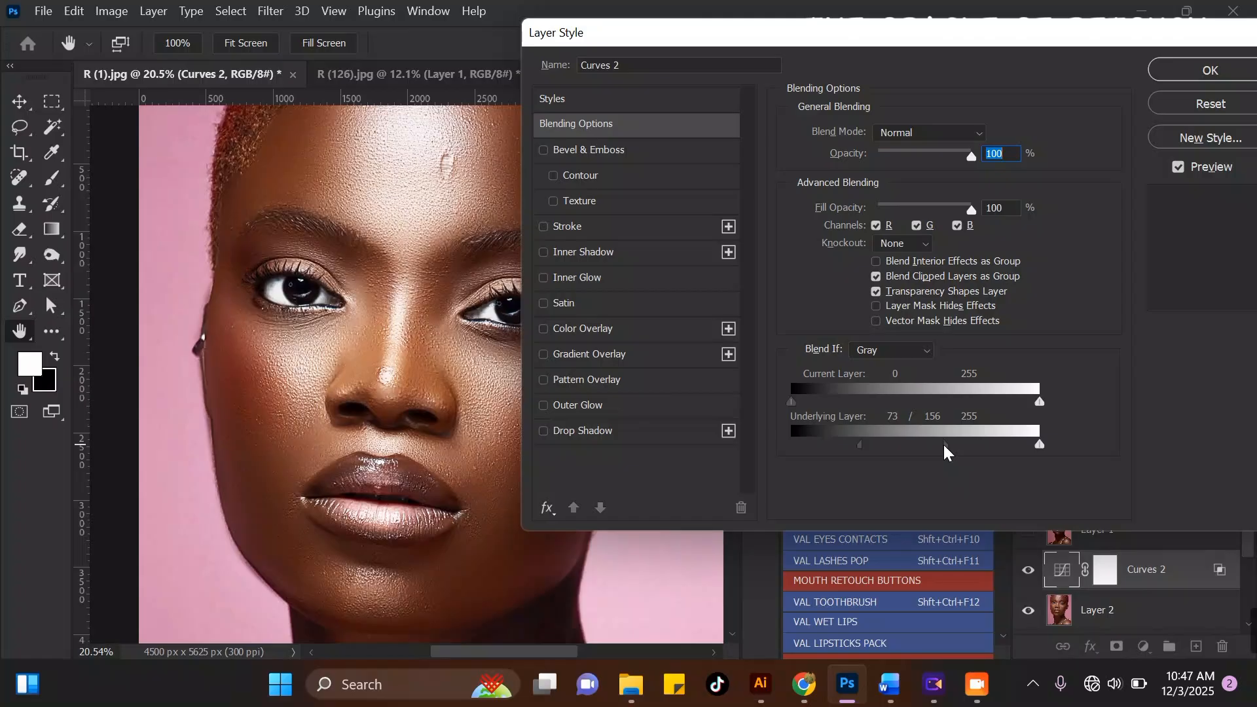
mouse_move(845, 39)
mouse_down()
mouse_move(1032, 138)
mouse_move(1013, 40)
mouse_move(997, 62)
mouse_move(436, 233)
mouse_up()
click(835, 275)
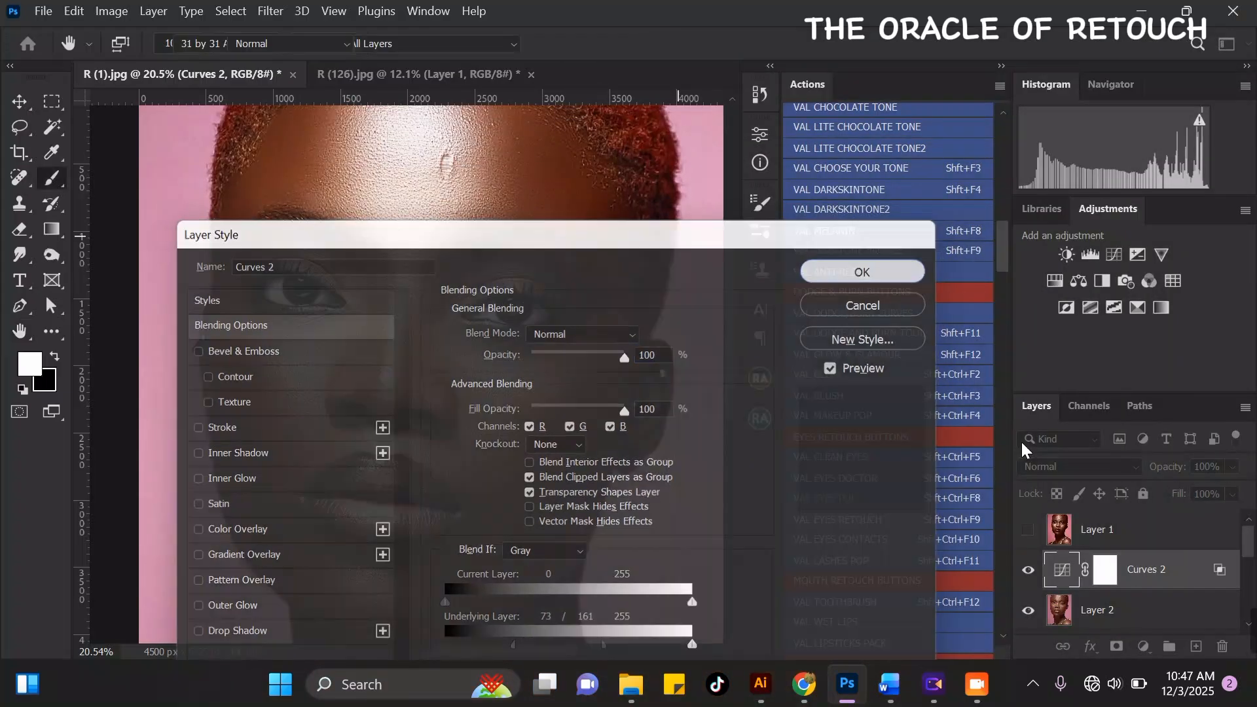
- Invert the Curves mask to black and paint highlights onto both cheeks with a white brush at size 700
click(1107, 570)
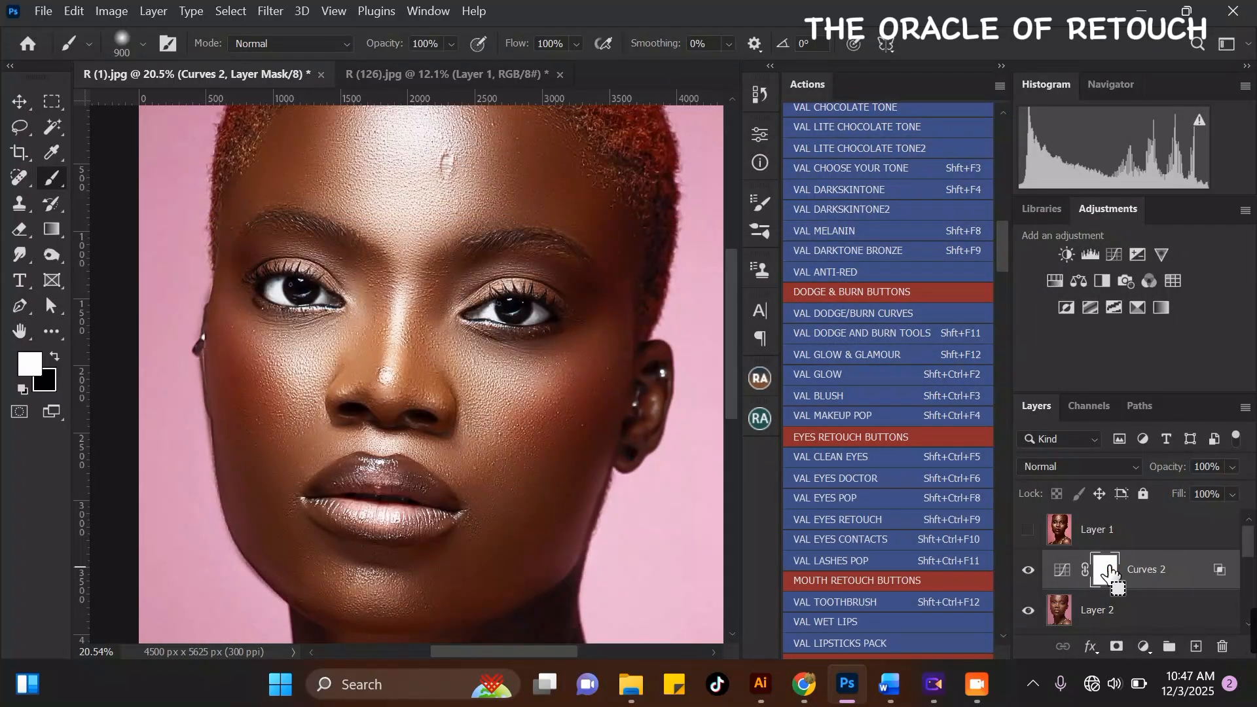
key(ctrl+i)
key(bracketleft)
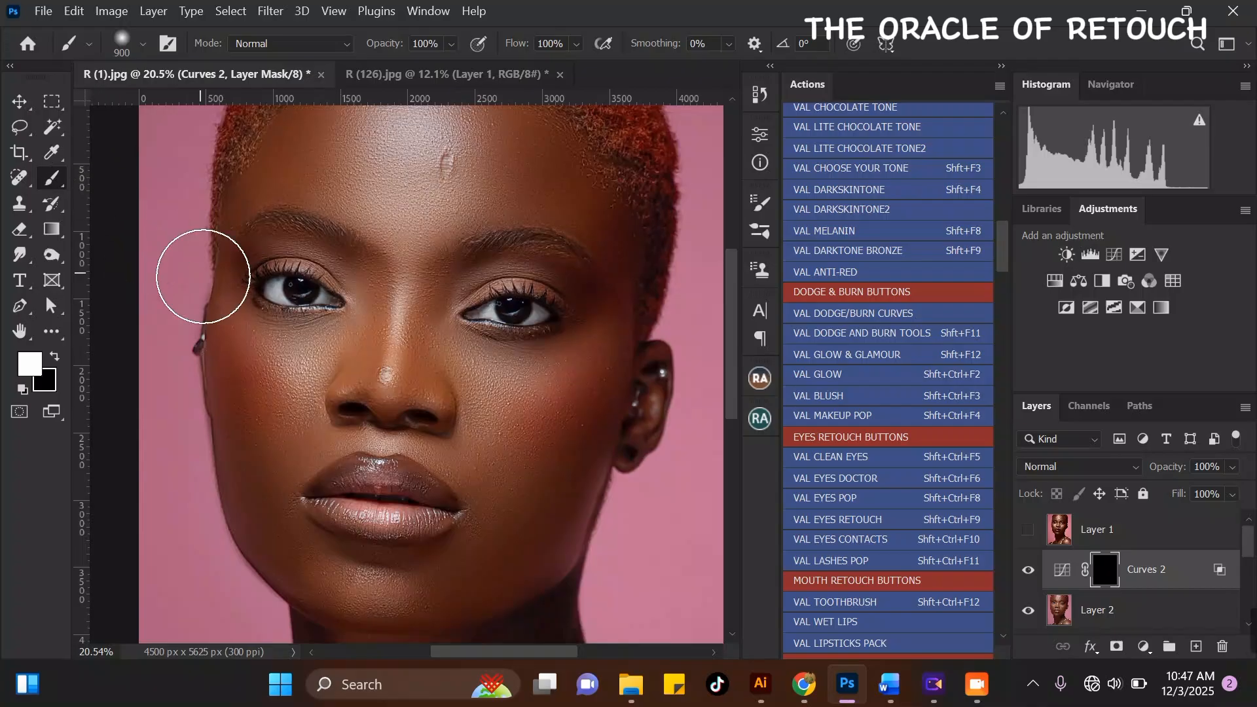
key(bracketleft)
mouse_move(247, 337)
mouse_down()
mouse_move(292, 394)
mouse_move(258, 348)
mouse_up()
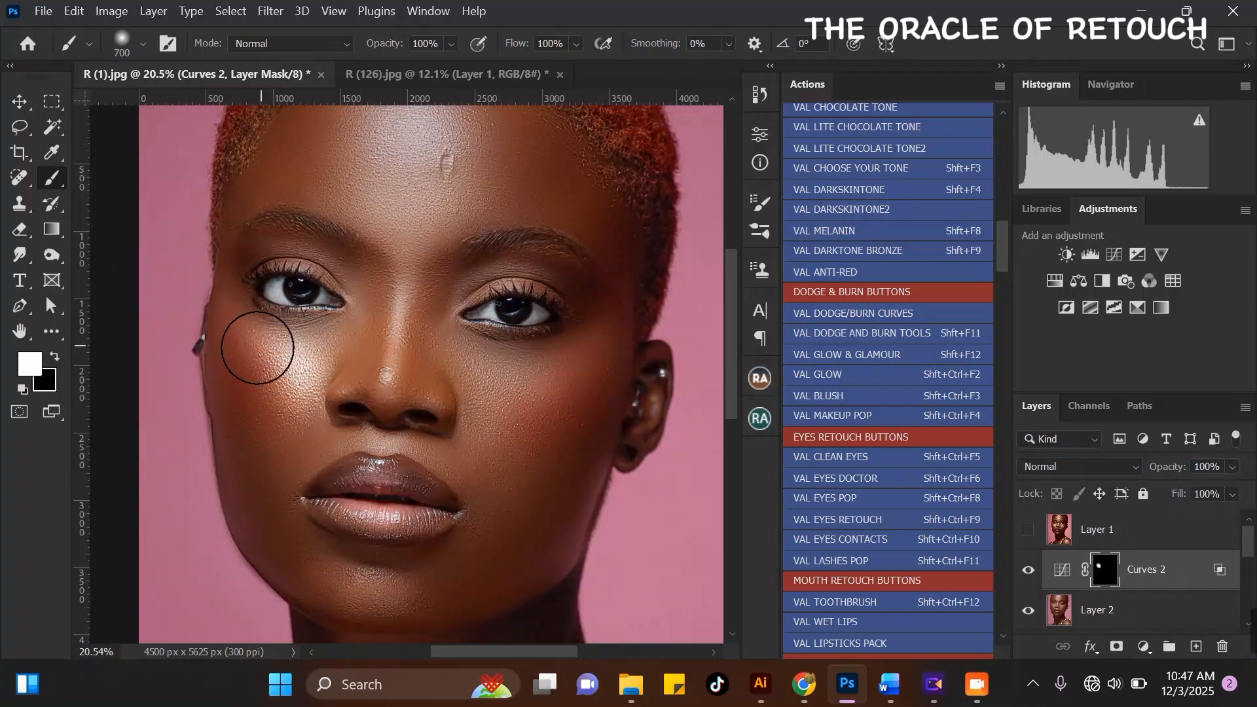
drag(545, 386, 514, 390)
- Paint a highlight along the bridge of the nose on the Curves mask with the brush at size 400
key(bracketright)
key(bracketleft)
key(bracketleft)
key(bracketleft)
key(bracketleft)
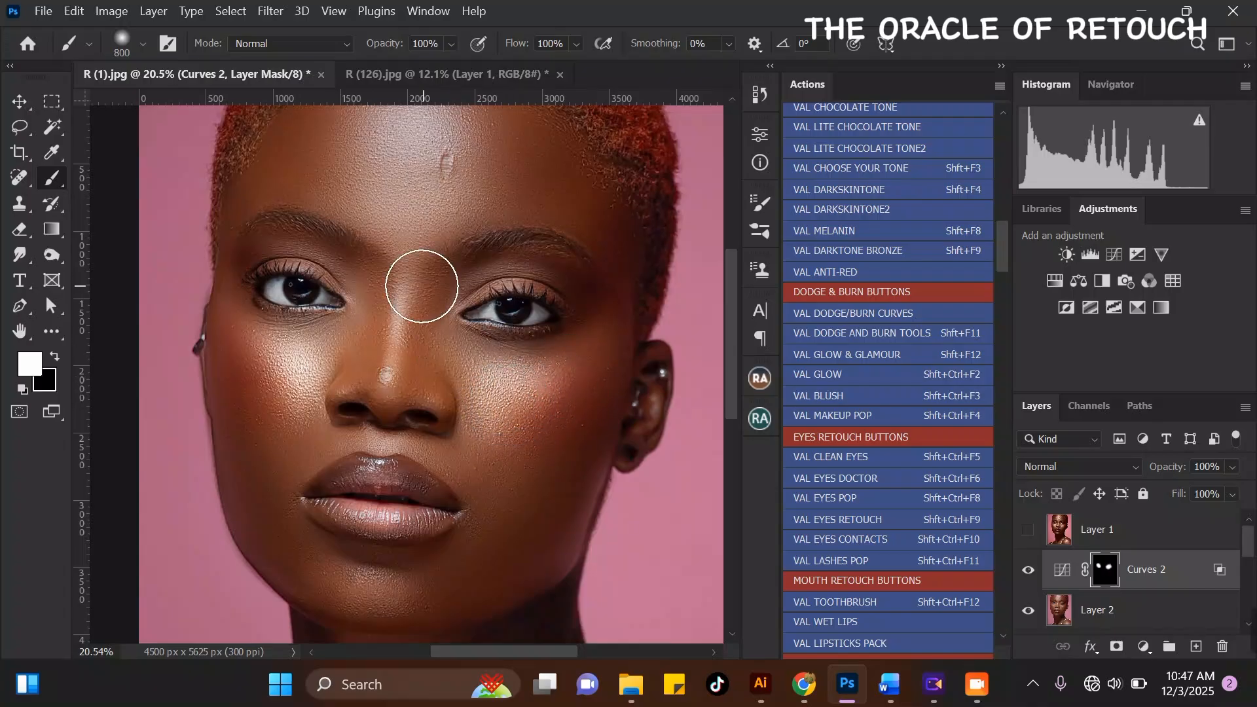
mouse_move(404, 305)
mouse_down()
mouse_move(393, 365)
mouse_move(395, 258)
mouse_up()
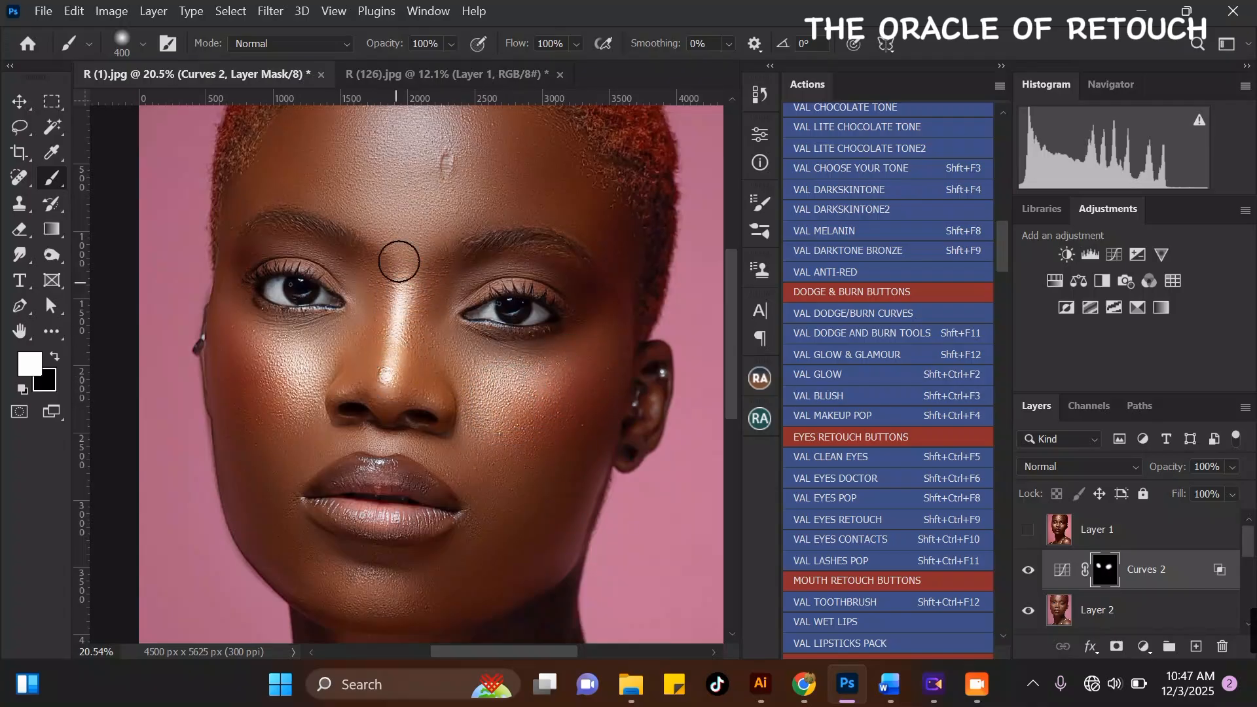
- Paint highlights onto the chin and lips in the Curves mask, using a size 300 brush on the lips
key(bracketright)
scroll(406, 350, down, 2)
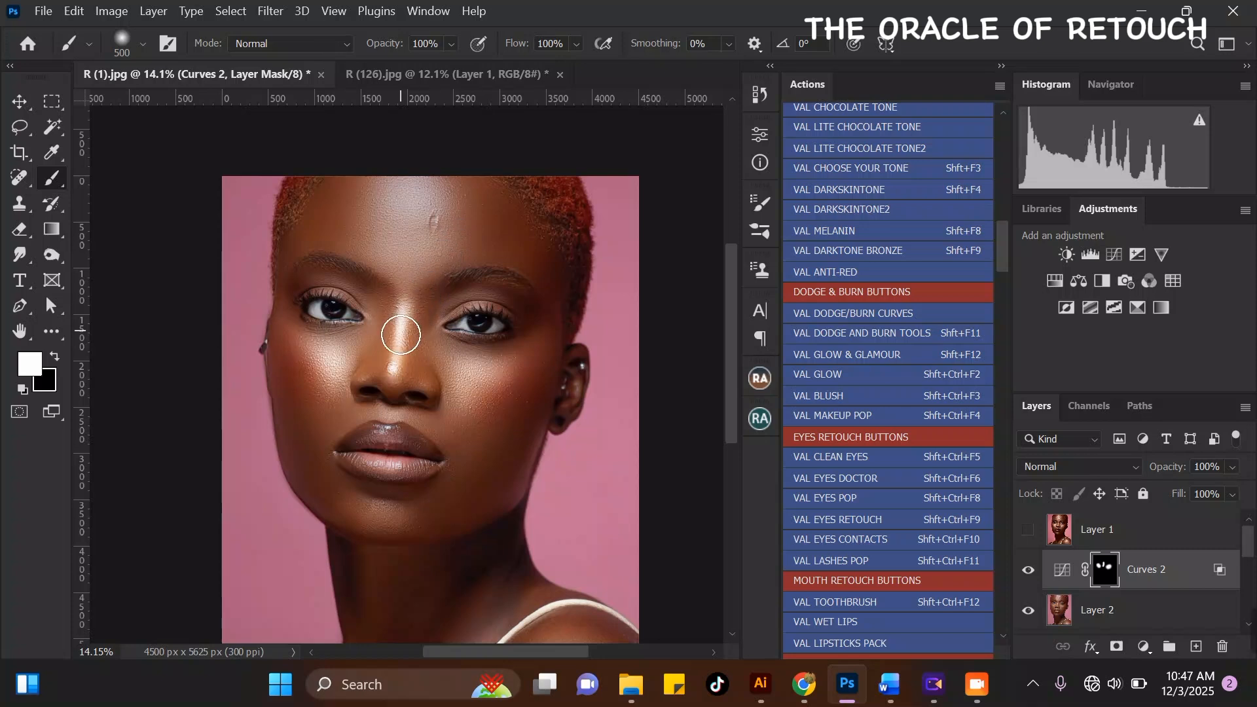
scroll(399, 349, up, 1)
key(bracketright)
key(bracketleft)
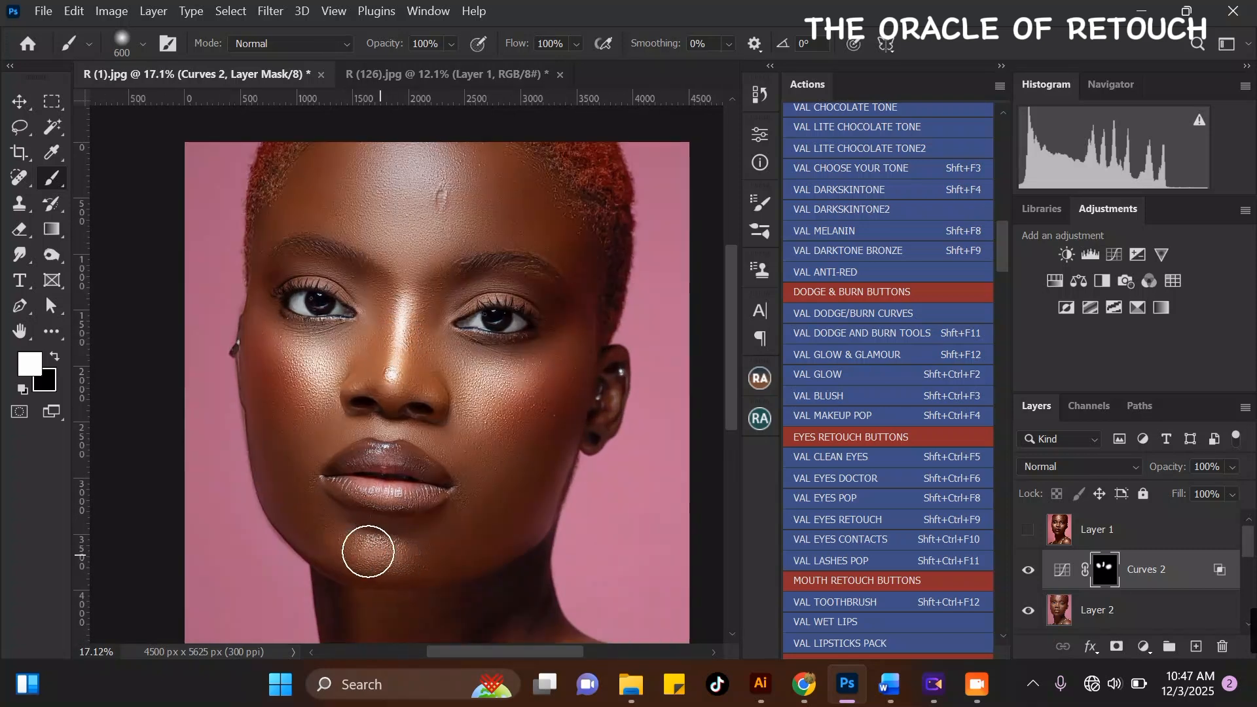
scroll(366, 453, up, 2)
key(bracketleft)
key(bracketleft)
mouse_move(365, 440)
mouse_down()
mouse_move(417, 460)
mouse_move(425, 505)
mouse_move(348, 497)
mouse_up()
scroll(354, 494, down, 3)
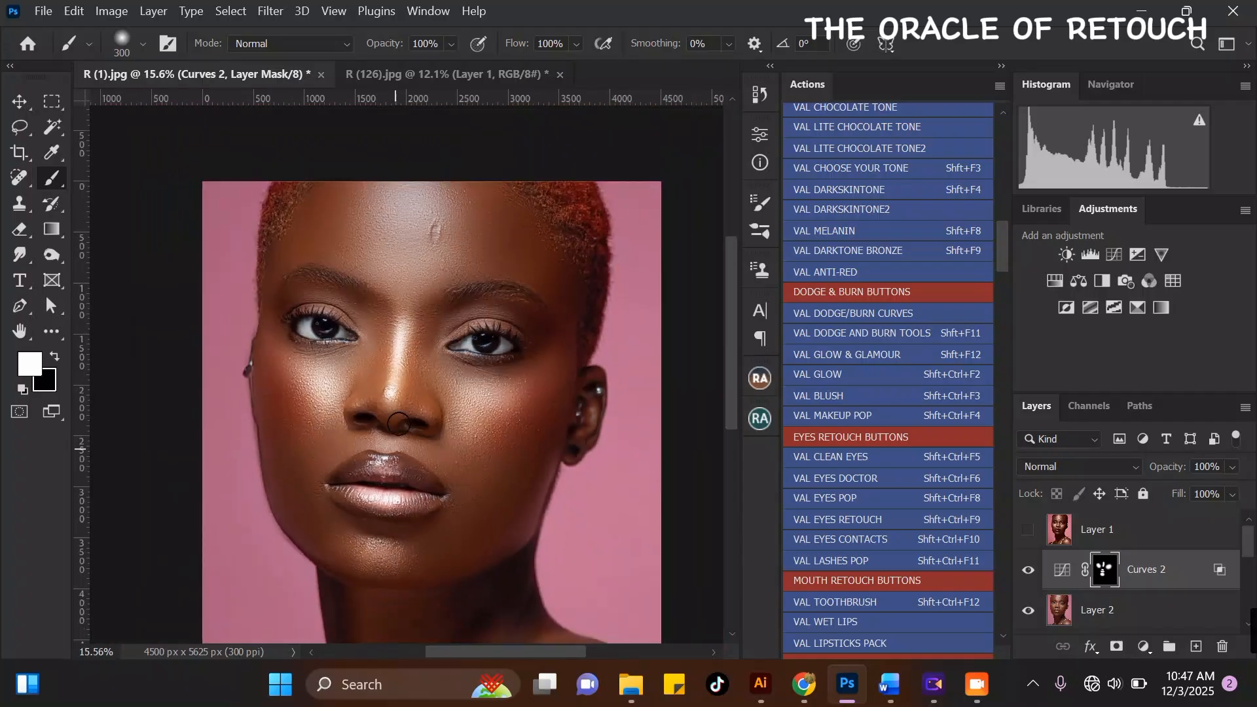
- Paint a highlight onto the centre of the forehead in the Curves mask with the white brush at size 1200
key(bracketright)
key(bracketright)
key(bracketright)
key(bracketright)
key(bracketright)
key(bracketright)
key(bracketright)
key(bracketright)
key(bracketright)
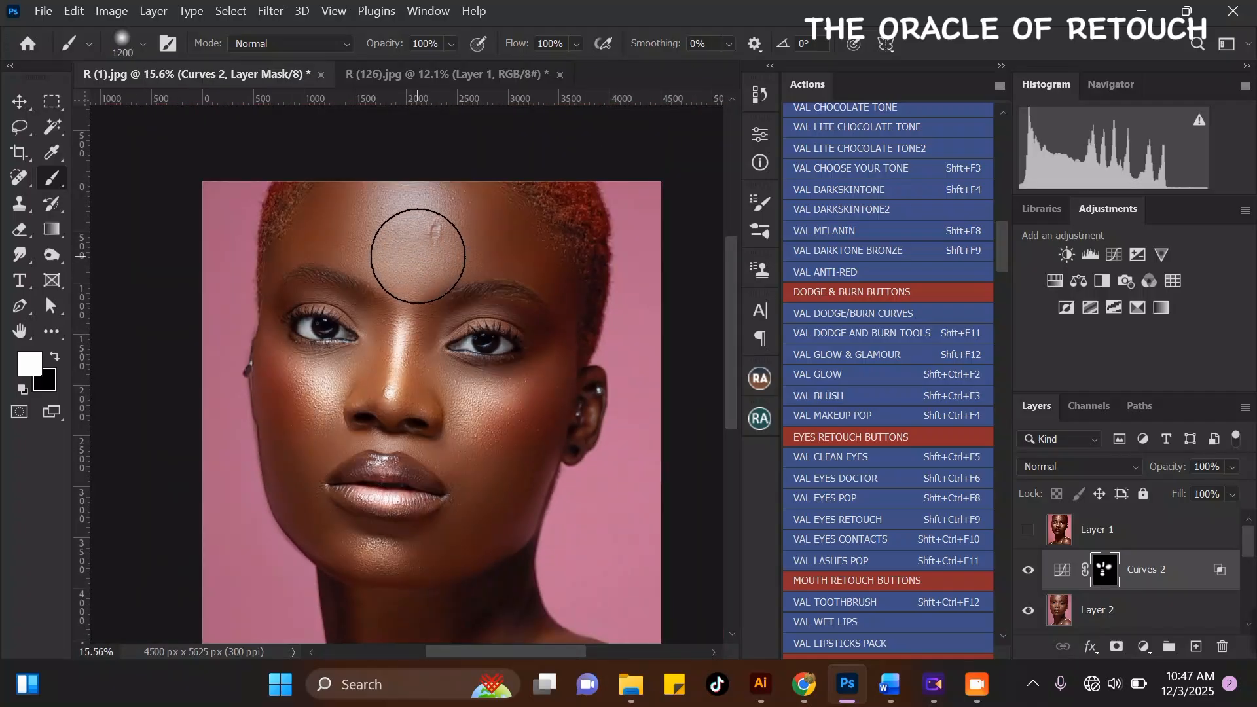
click(410, 247)
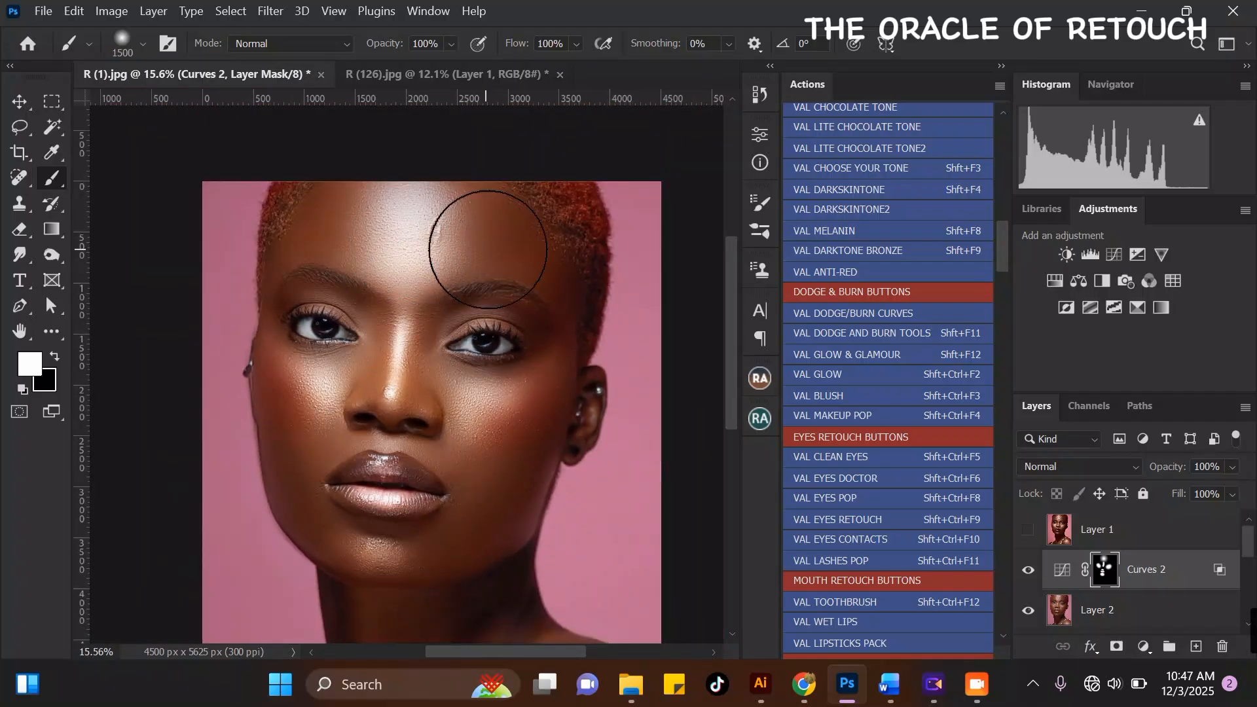
- Paint highlights onto the under-eye and upper cheek areas in the Curves mask with the brush at size 600
key(bracketleft)
key(bracketleft)
key(bracketleft)
key(bracketleft)
key(bracketleft)
key(bracketleft)
key(bracketleft)
key(bracketleft)
key(bracketleft)
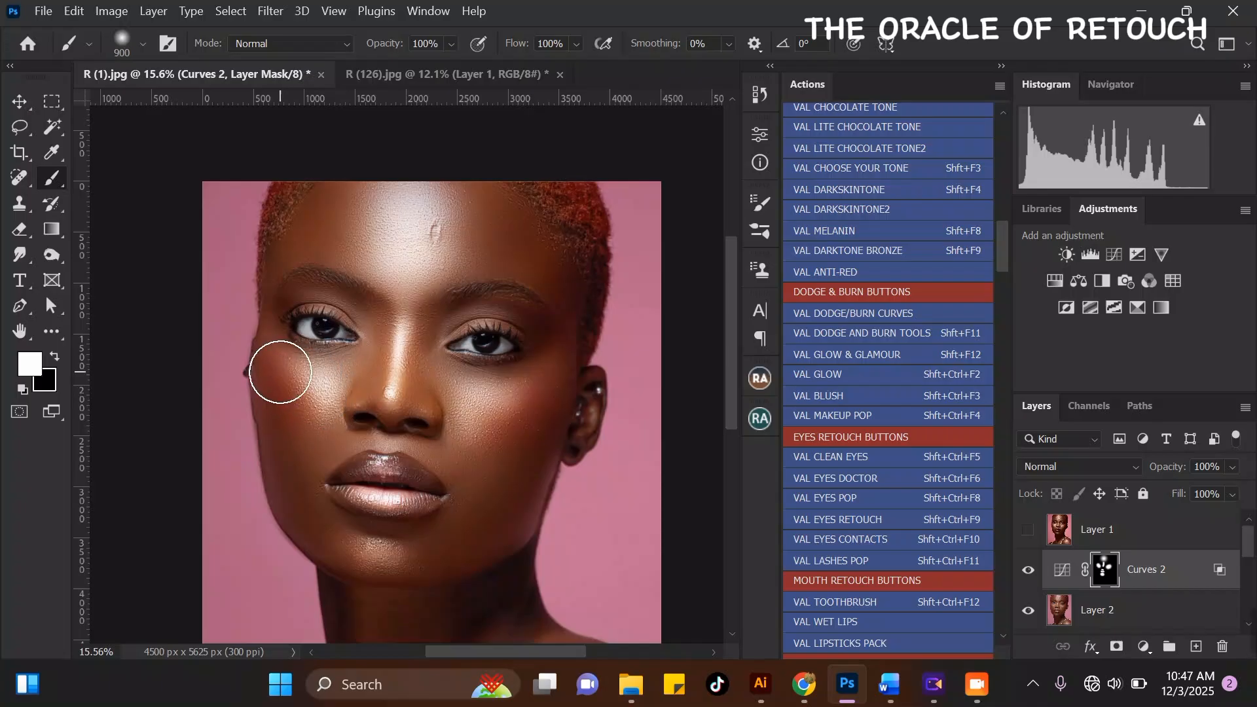
scroll(284, 365, up, 2)
mouse_move(304, 380)
mouse_down()
mouse_move(339, 418)
mouse_move(376, 422)
mouse_up()
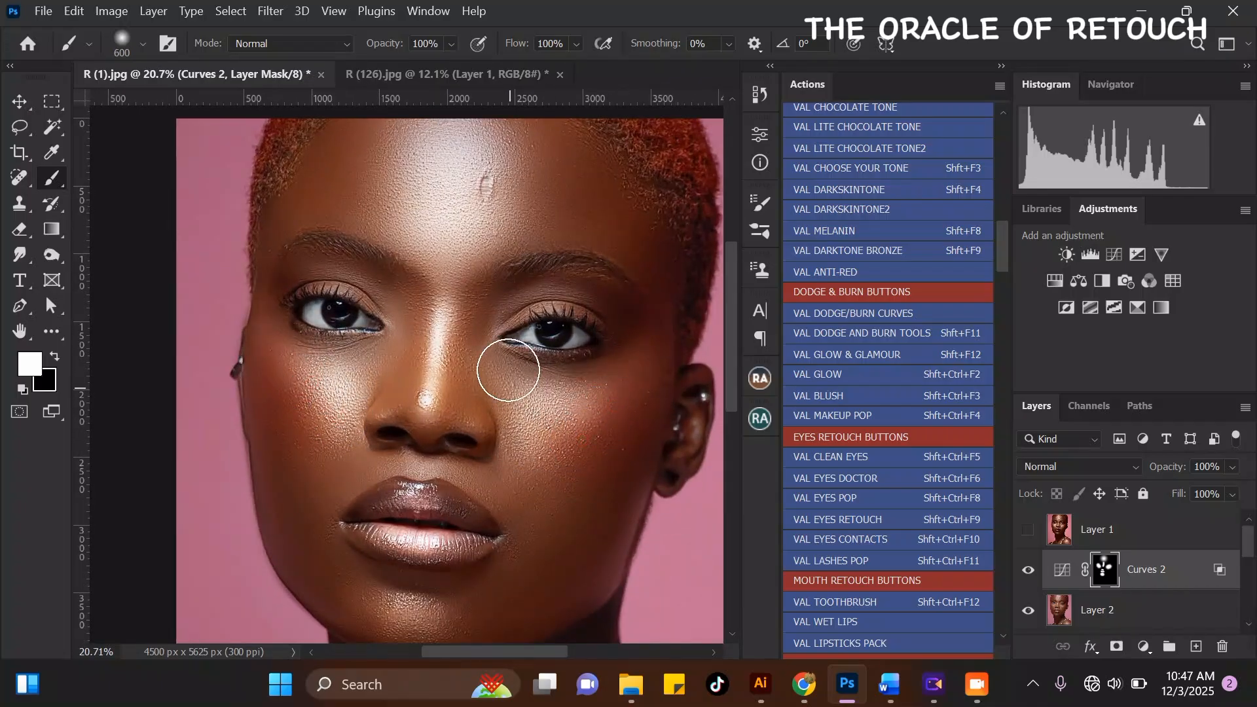
scroll(498, 354, down, 2)
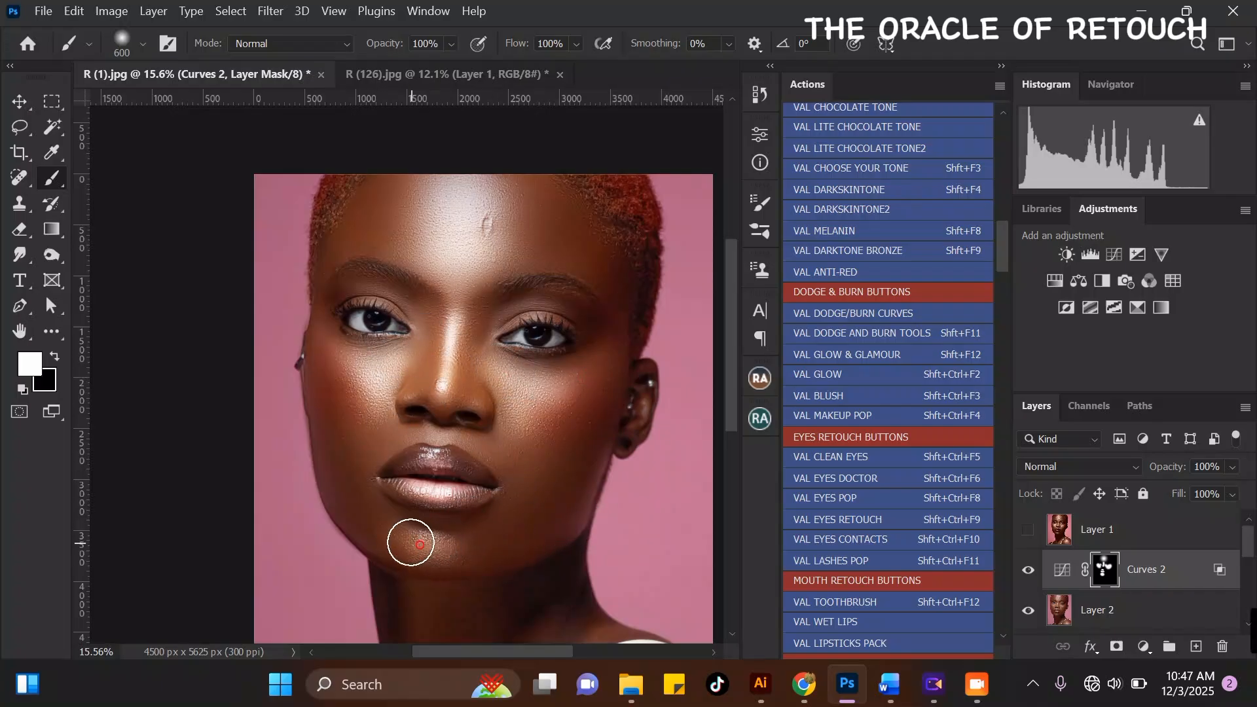
- Paint a highlight onto the bare shoulder in the Curves mask with the brush at size 800
scroll(542, 498, down, 2)
key(bracketright)
key(bracketright)
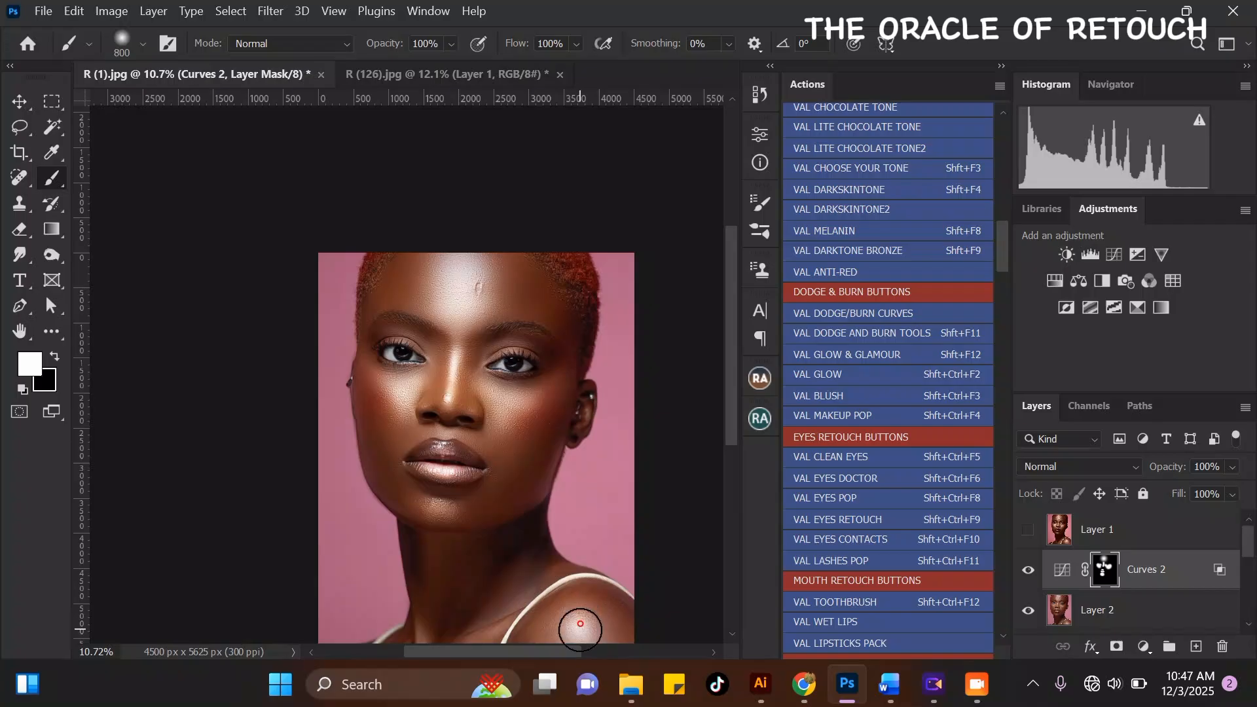
scroll(500, 254, down, 1)
scroll(499, 254, up, 3)
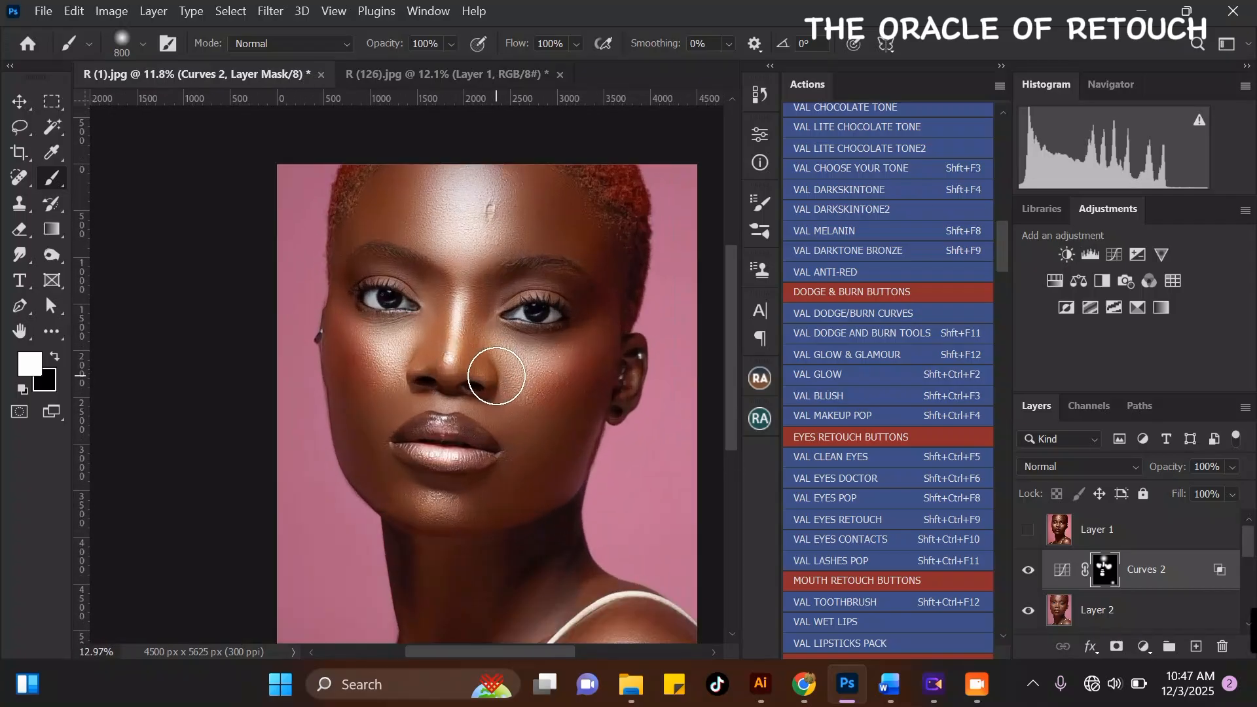
- Lower the Curves 2 layer's opacity to 57% and toggle its visibility to compare the highlights
drag(1234, 470, 1203, 486)
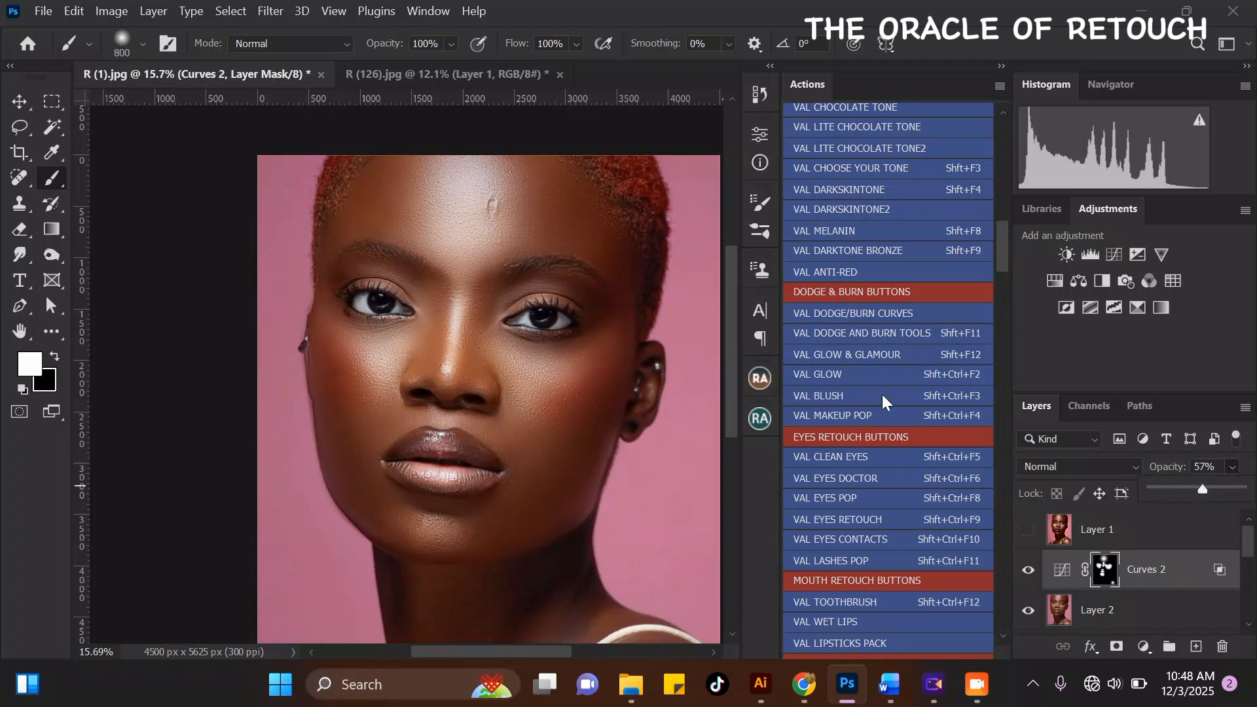
scroll(437, 360, down, 3)
click(1029, 571)
click(1028, 571)
click(1028, 572)
click(1029, 573)
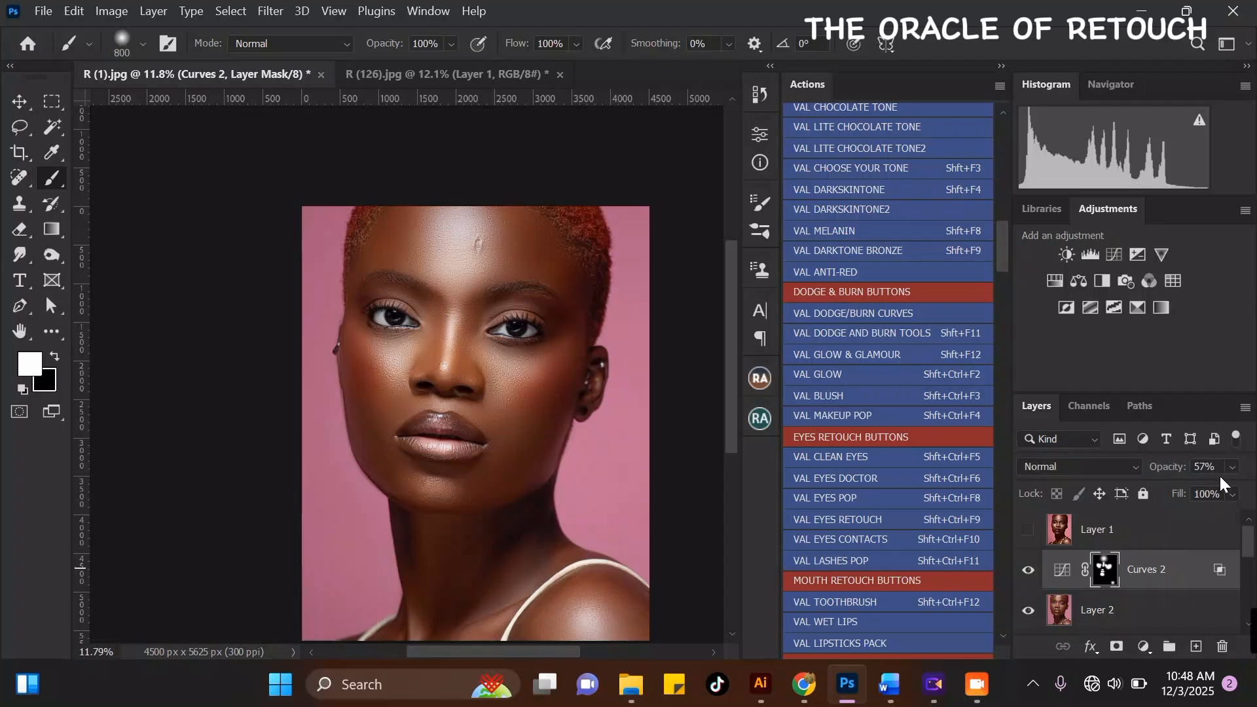
- Soften the forehead highlight on the Curves mask with a black brush at 39% opacity and size 1200
click(55, 359)
click(453, 43)
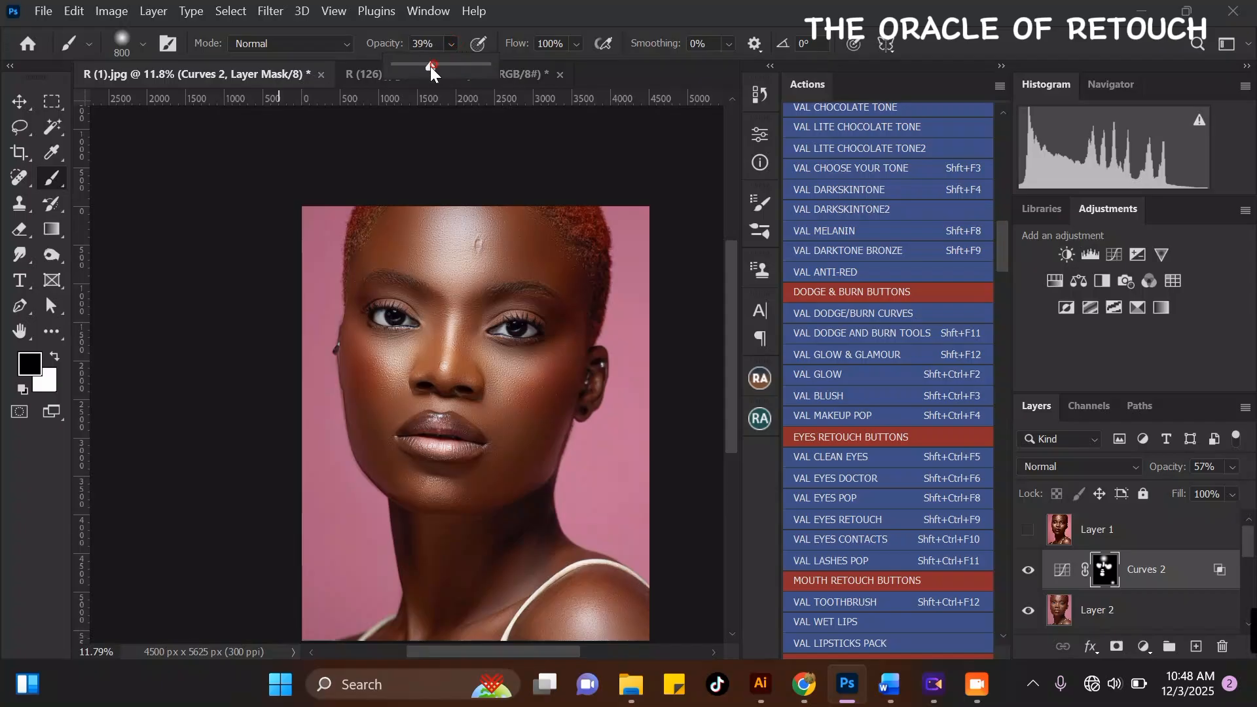
key(bracketright)
key(bracketright)
key(bracketright)
key(bracketright)
mouse_move(461, 240)
mouse_down()
mouse_move(468, 266)
mouse_move(435, 255)
mouse_move(474, 232)
mouse_move(442, 236)
mouse_move(450, 226)
mouse_move(488, 252)
mouse_move(432, 234)
mouse_move(485, 254)
mouse_move(467, 233)
mouse_up()
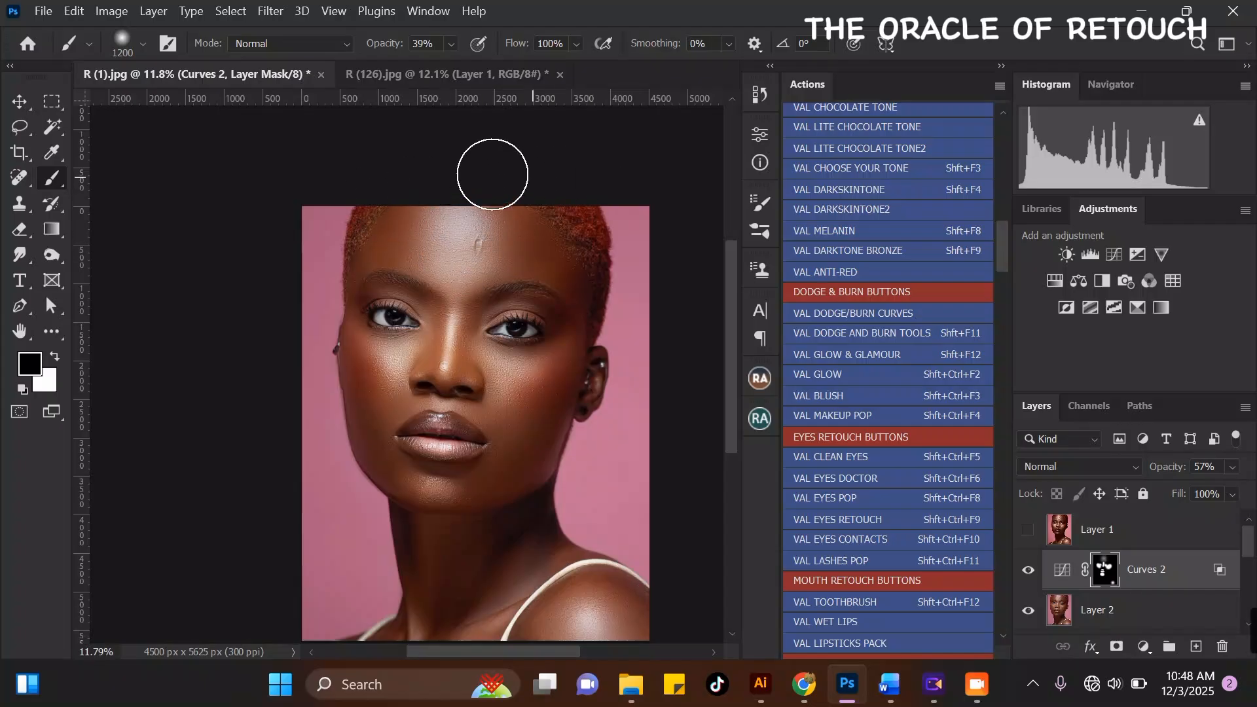
- Return the brush to white at 100% opacity and toggle Curves 2 to compare the face with and without highlights
click(56, 356)
click(456, 41)
drag(467, 68, 564, 71)
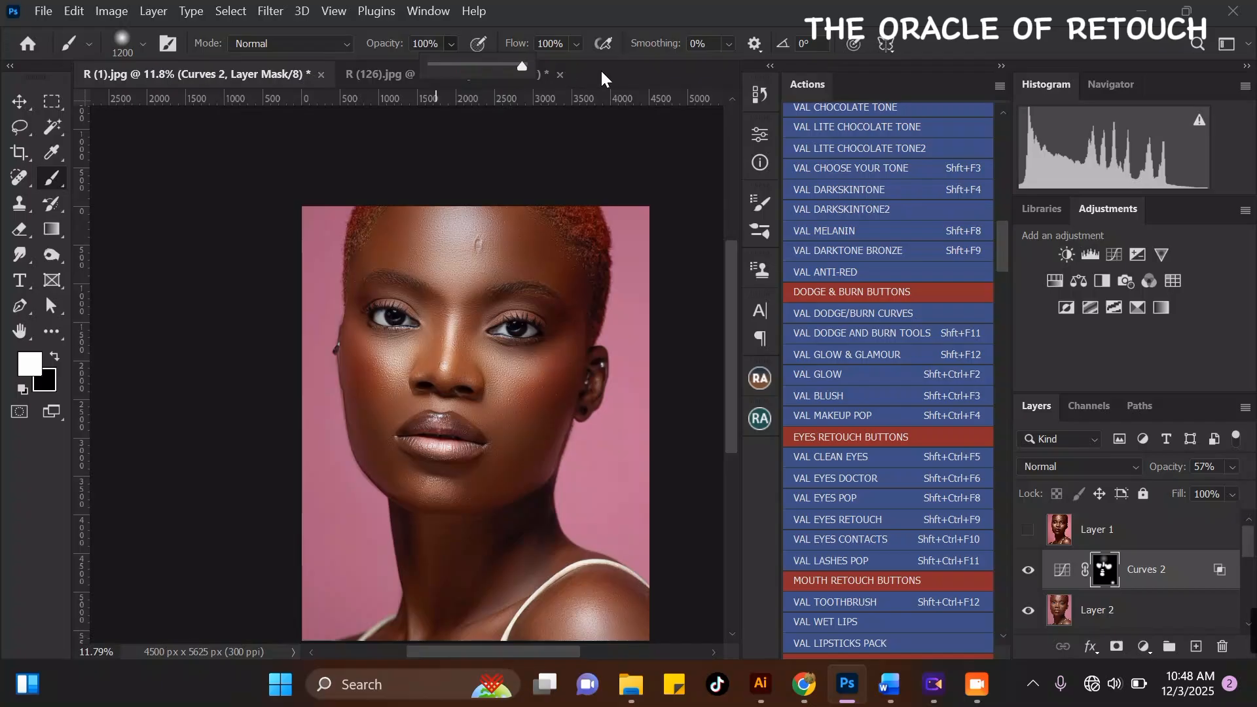
scroll(468, 315, up, 2)
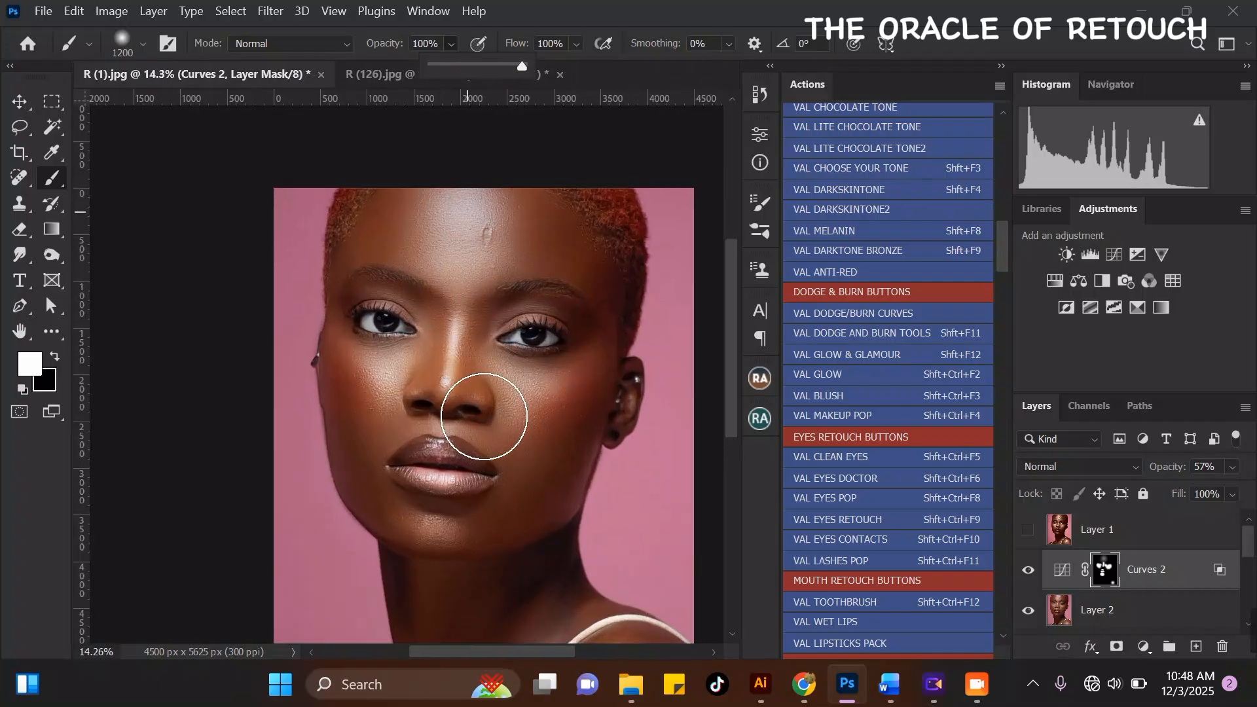
click(1028, 571)
click(1028, 572)
click(1028, 572)
click(1028, 572)
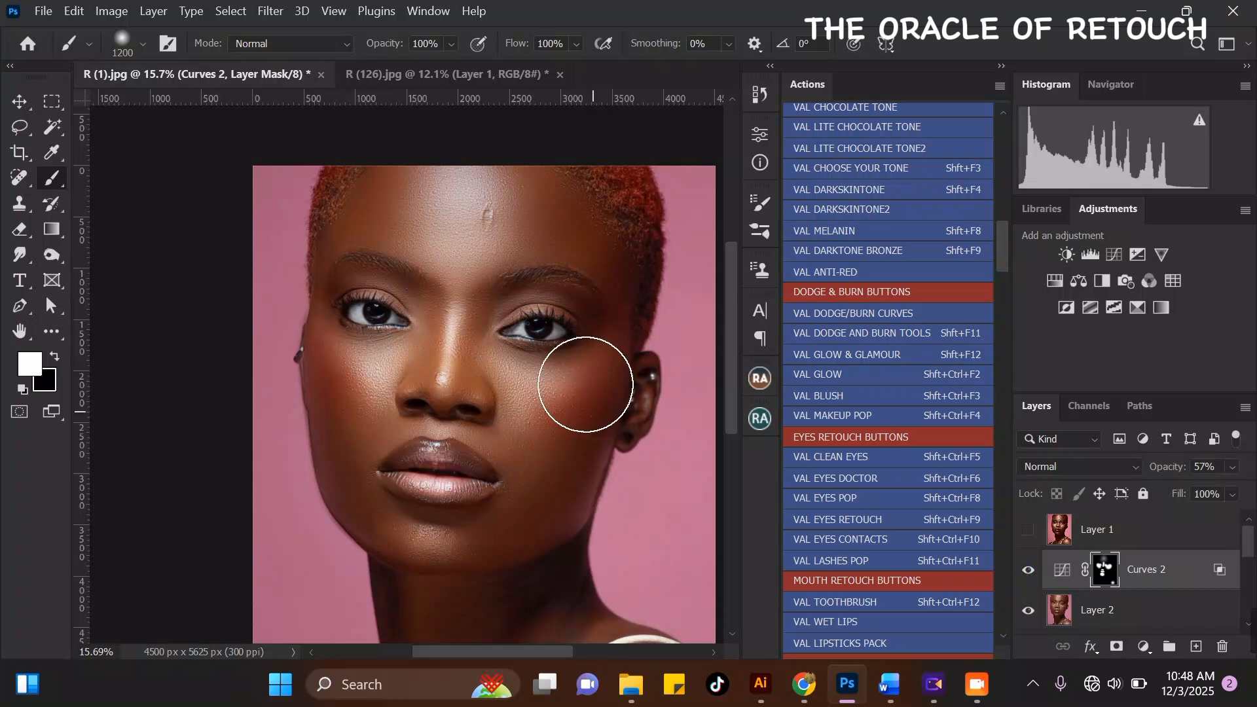
- Reduce the Curves 2 layer's opacity to 33% and check the highlights with the layer hidden and shown
scroll(482, 225, down, 3)
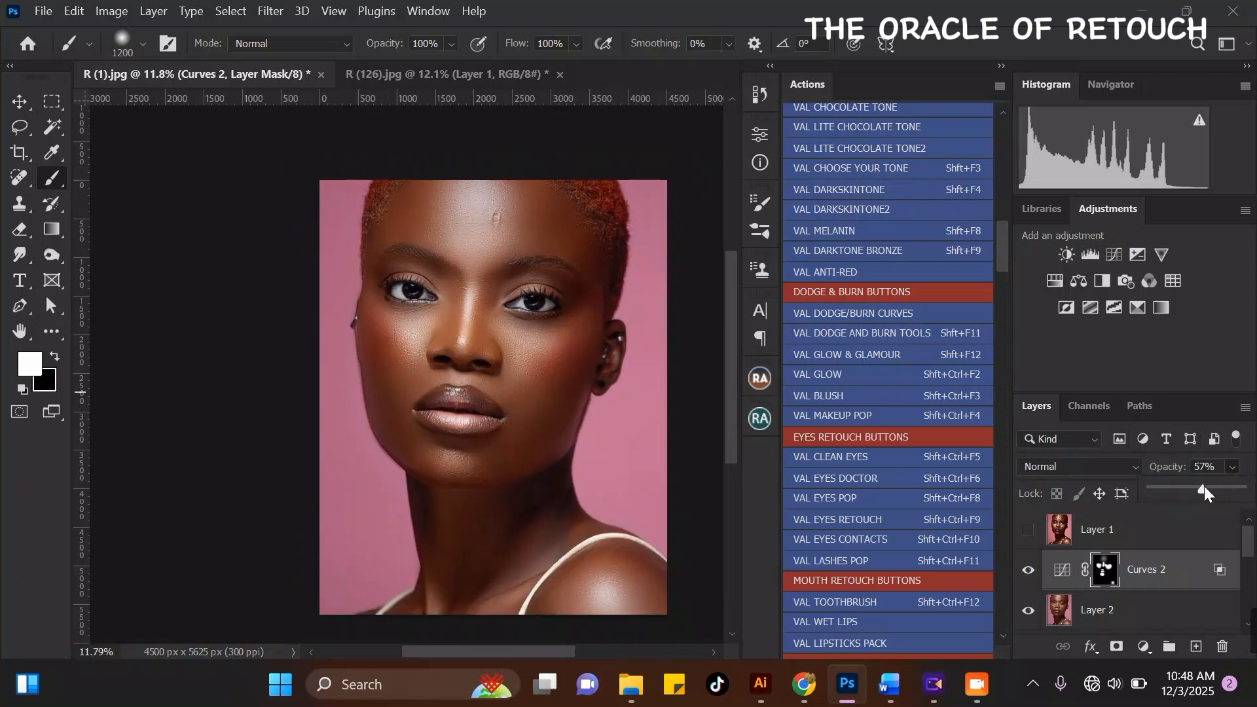
drag(1198, 488, 1182, 481)
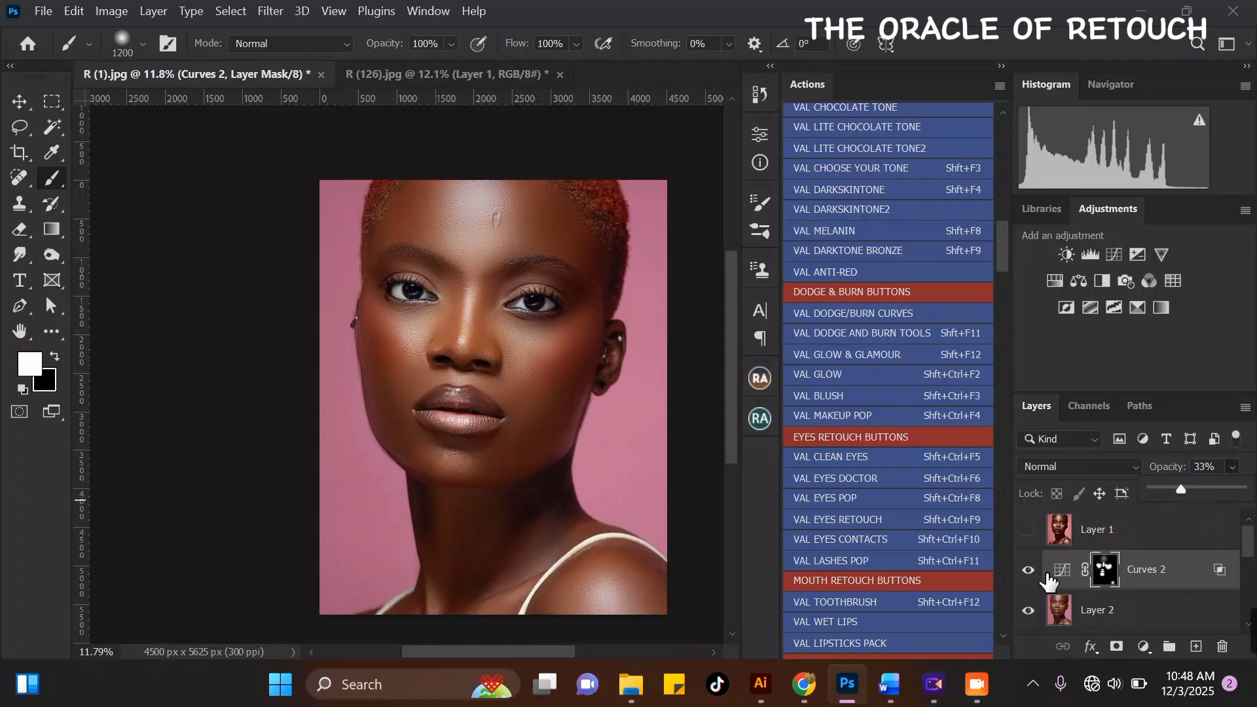
click(1028, 569)
click(1028, 570)
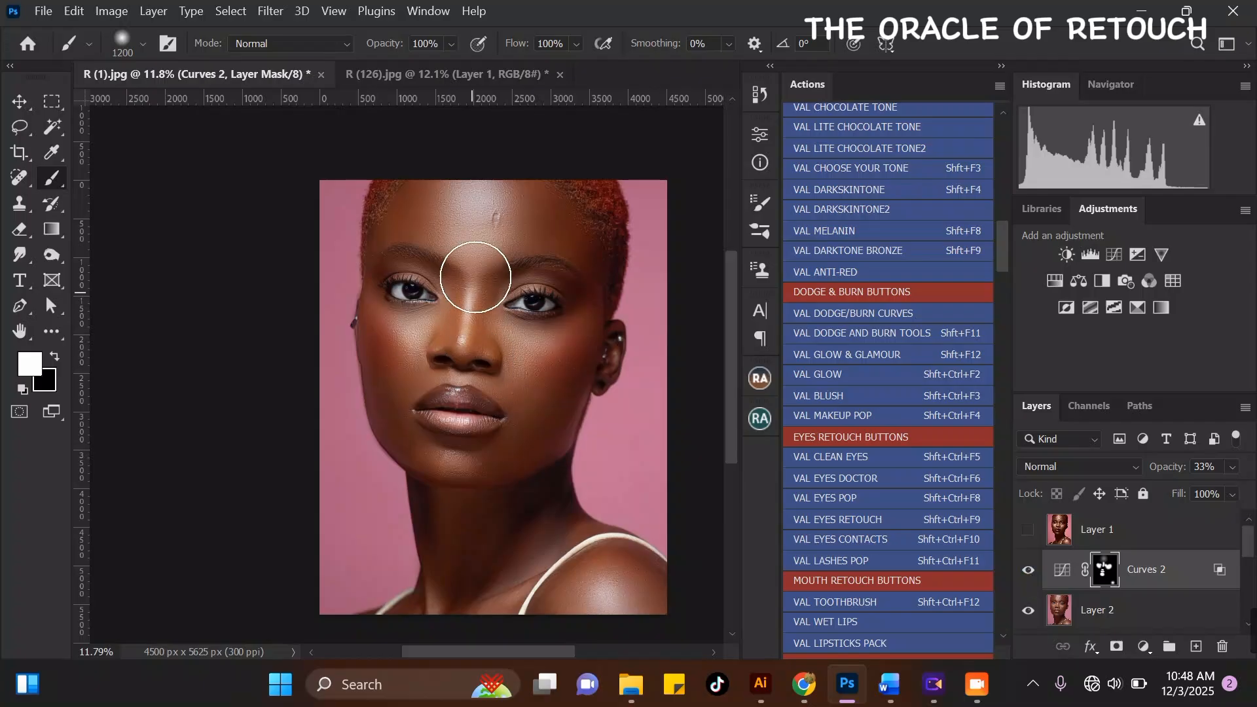
scroll(476, 277, up, 2)
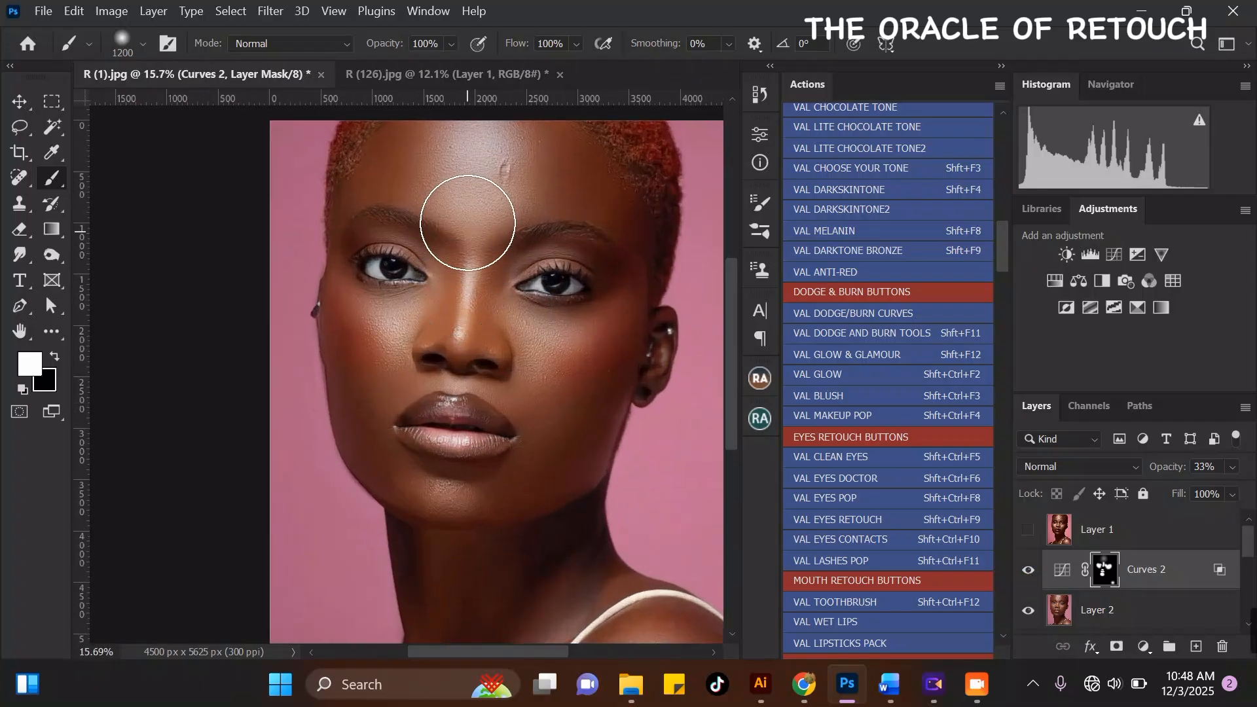
scroll(467, 222, up, 4)
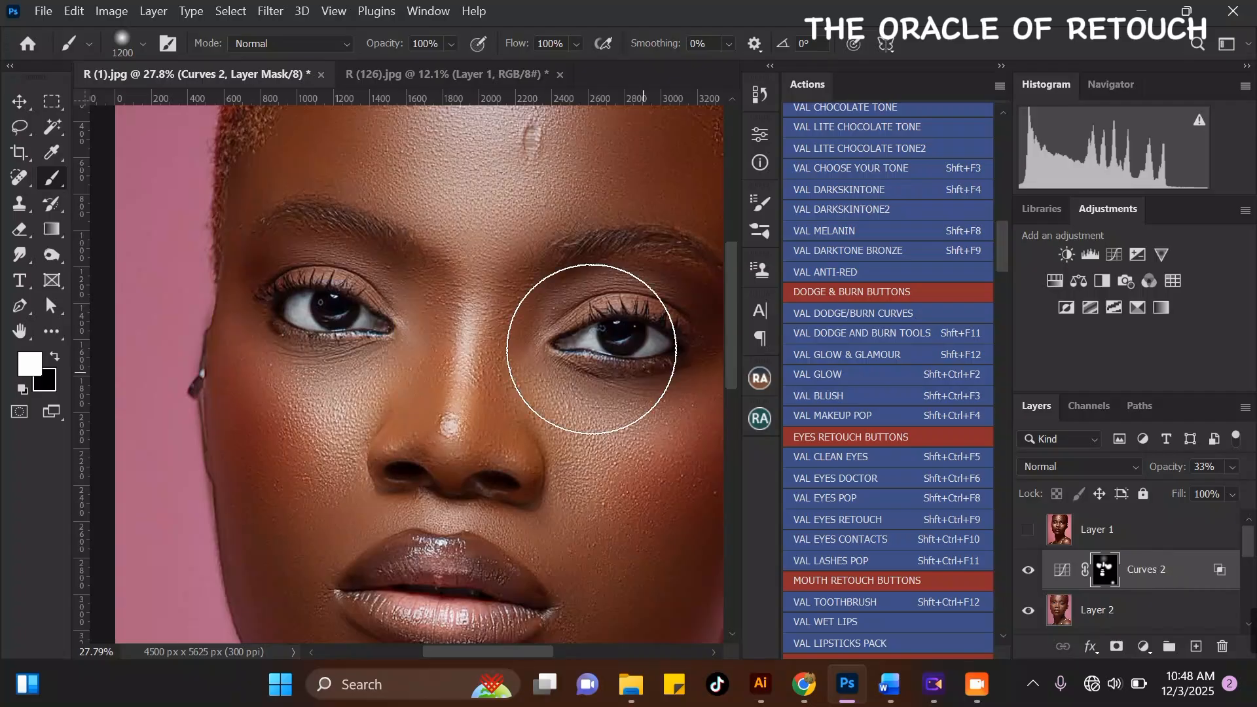
scroll(436, 359, down, 4)
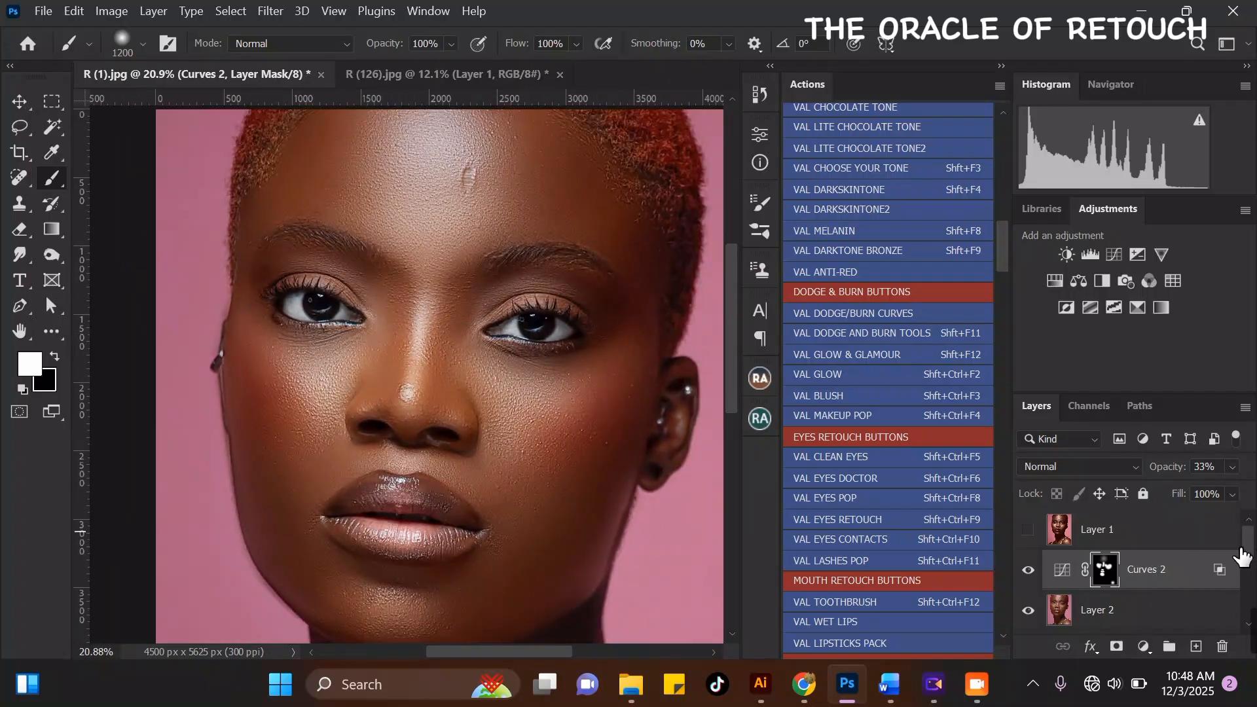
- Merge all retouching layers from Curves 2 down to the frequency separation group into one layer above the Background
drag(1248, 552, 1236, 615)
click(1177, 582)
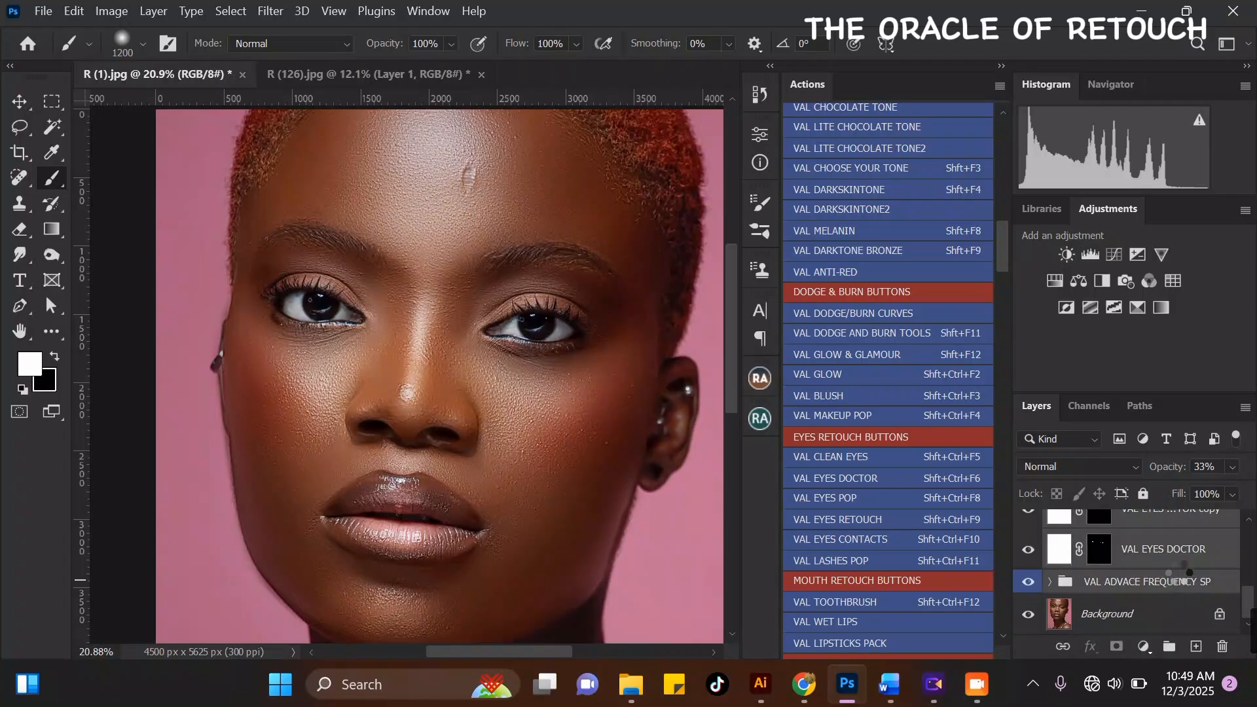
key(ctrl+e)
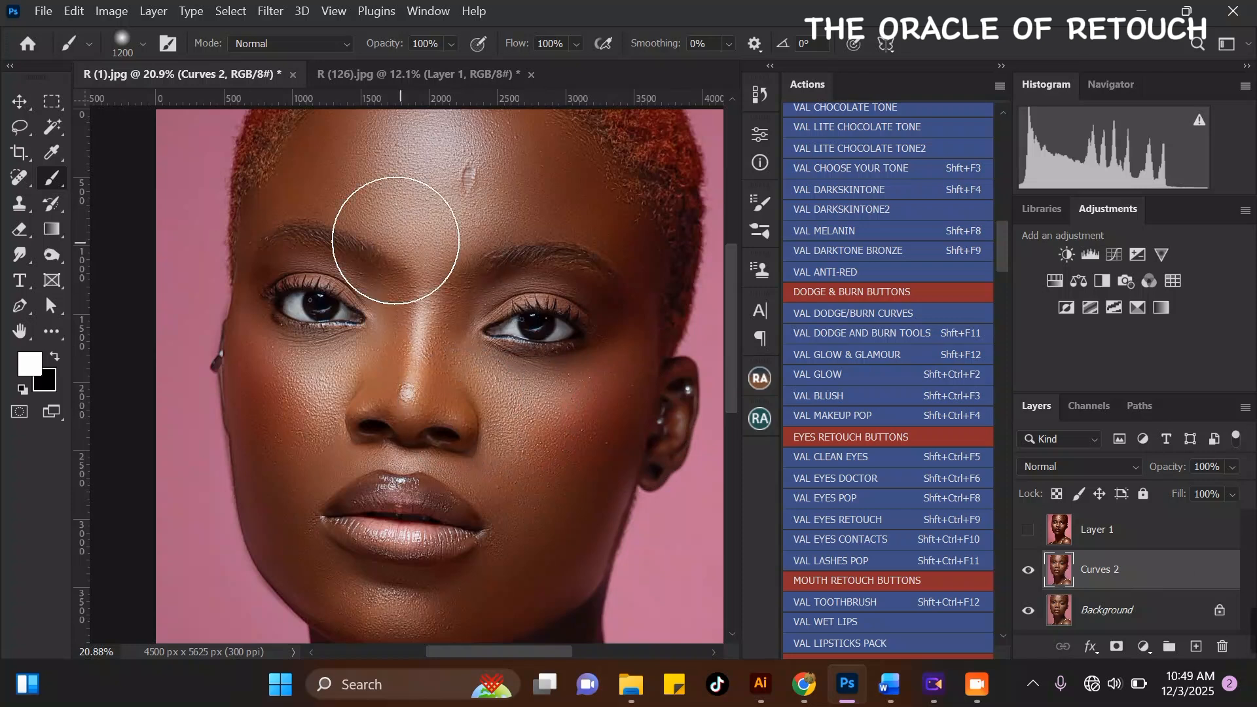
- Compare the whole face before and after the retouch by toggling the merged Curves 2 layer
scroll(386, 232, up, 1)
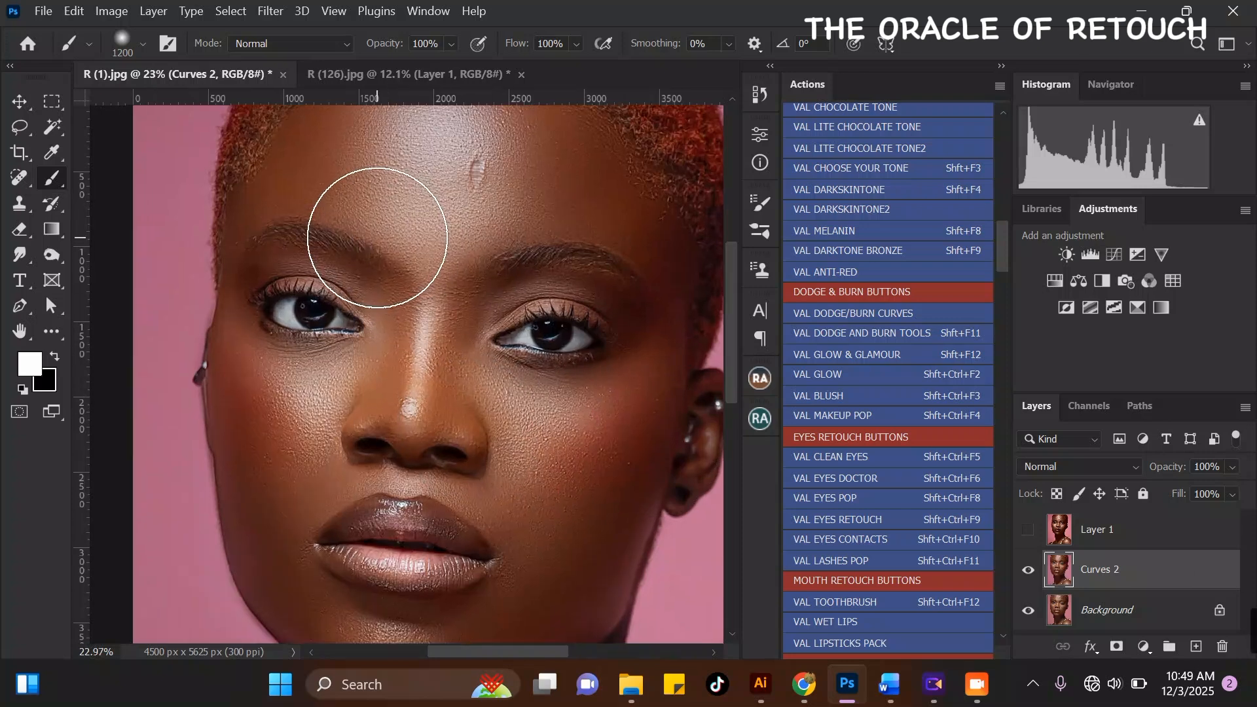
click(1027, 570)
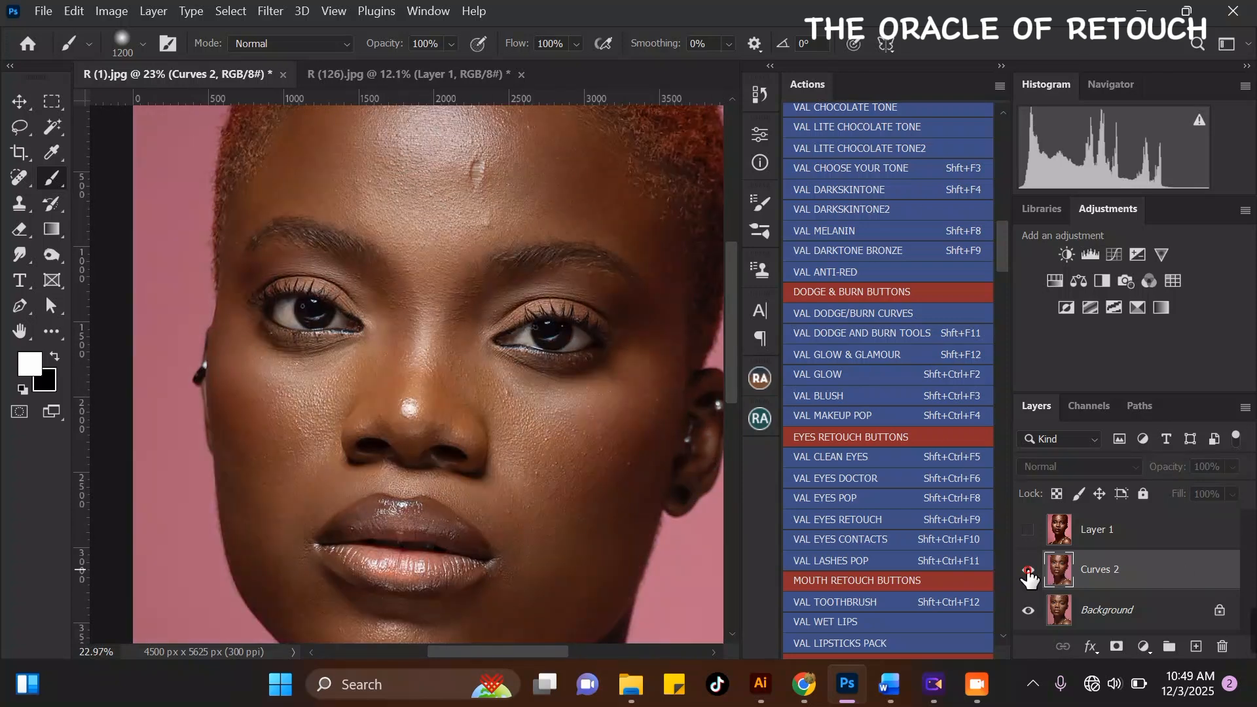
click(1028, 571)
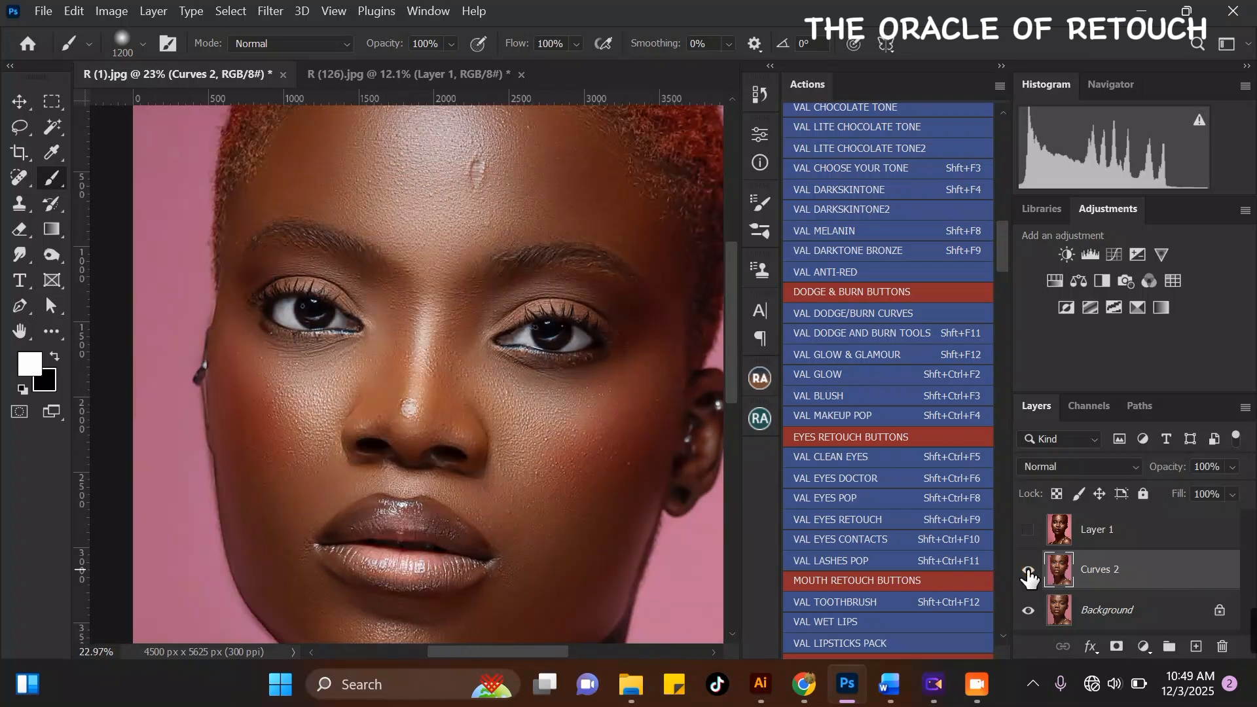
click(21, 101)
scroll(427, 173, up, 1)
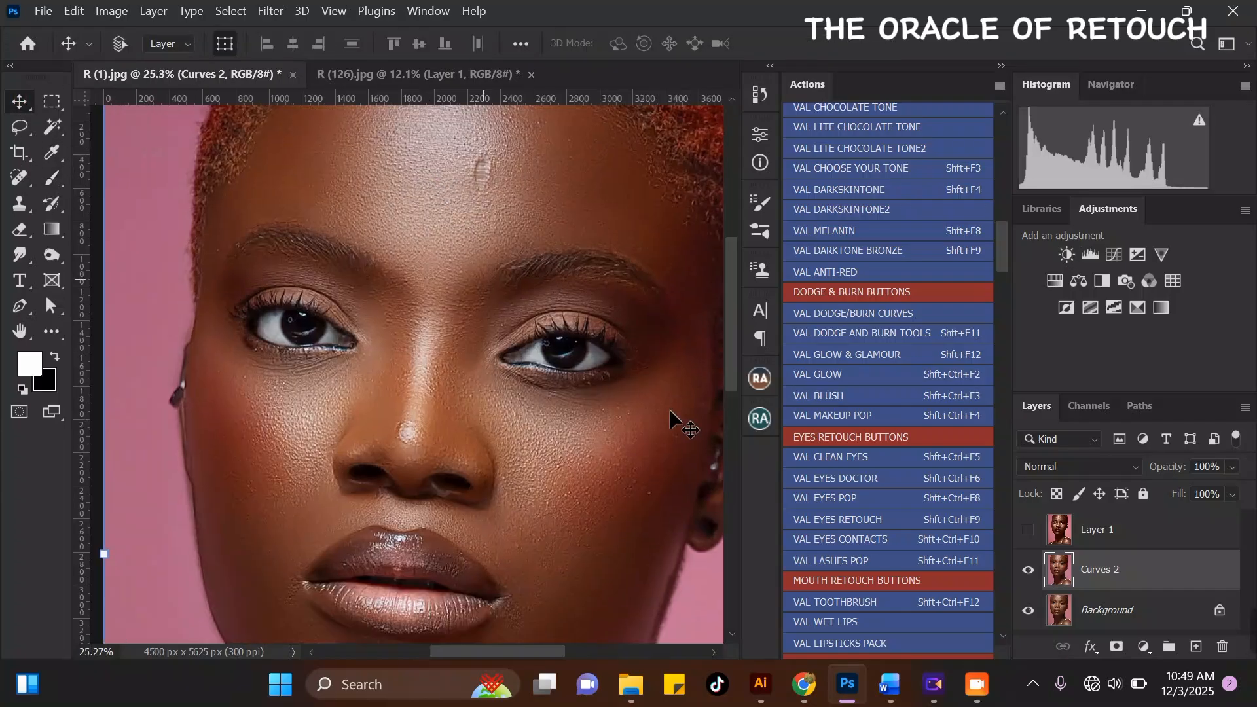
click(1028, 571)
click(1029, 571)
scroll(535, 560, up, 1)
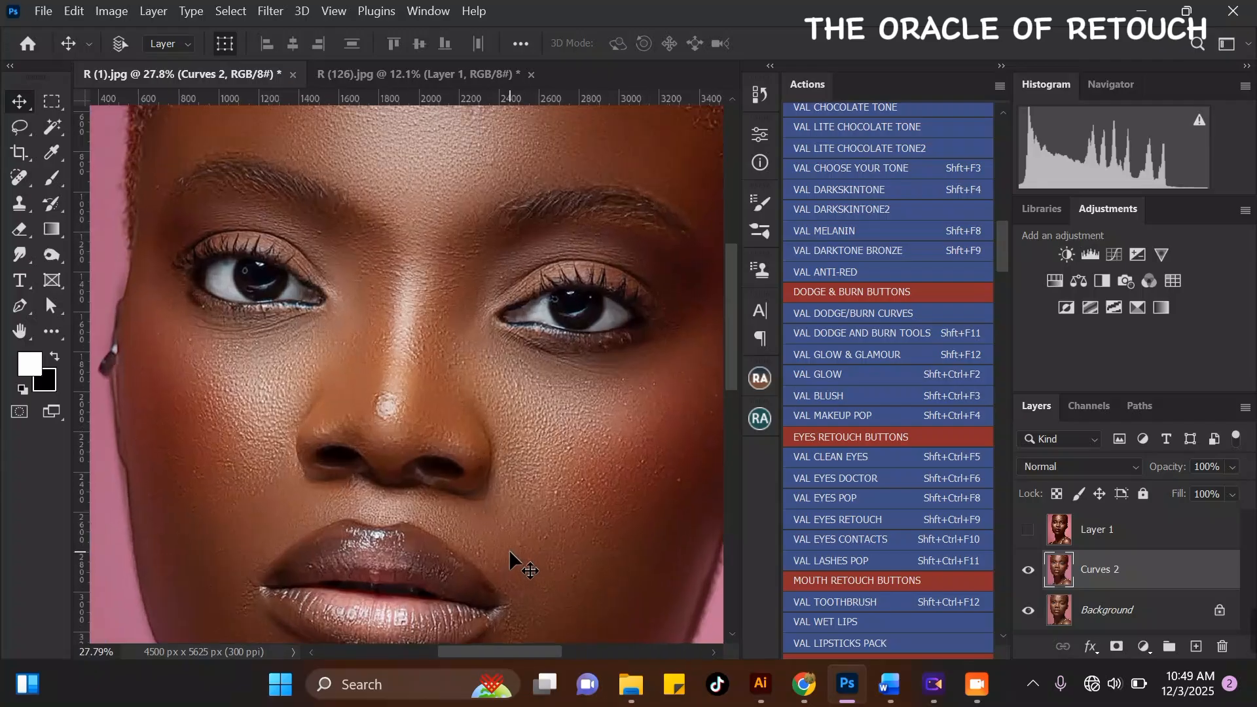
- Examine the eyes, nose, cheeks and lips up close with the merged retouch layer hidden and shown
scroll(510, 553, up, 1)
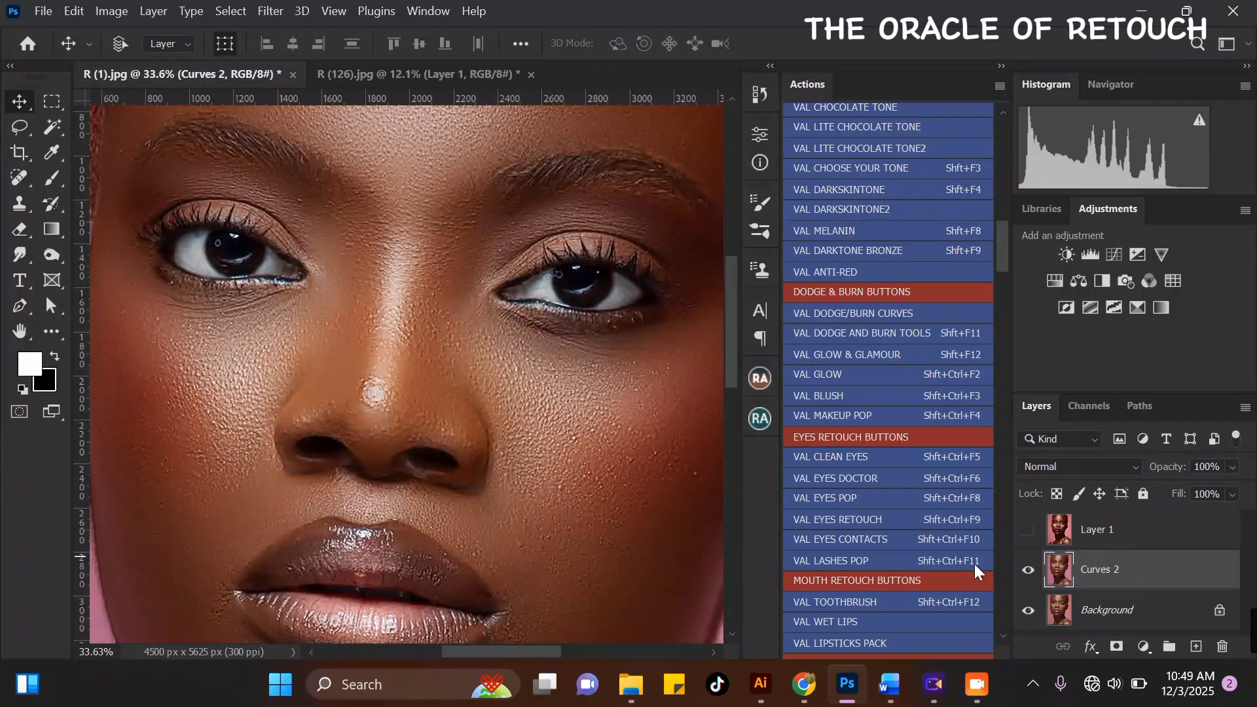
click(1028, 571)
click(1028, 571)
scroll(336, 473, up, 1)
scroll(435, 560, up, 1)
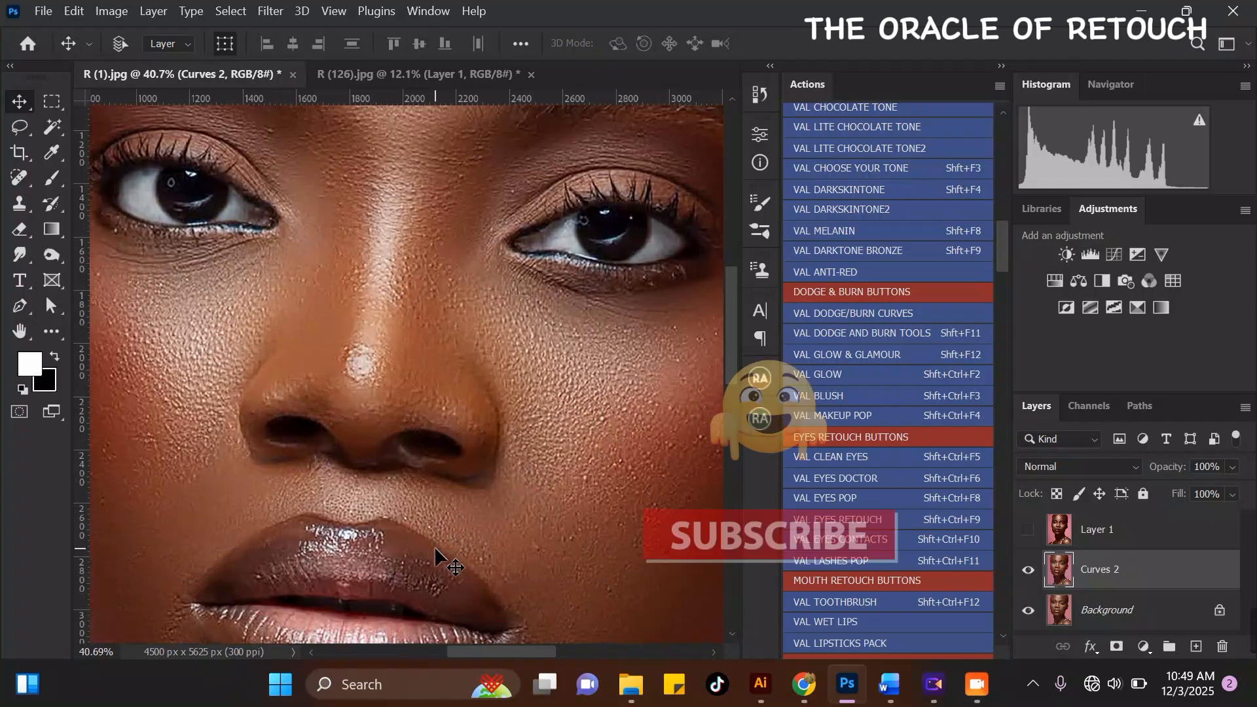
click(1028, 571)
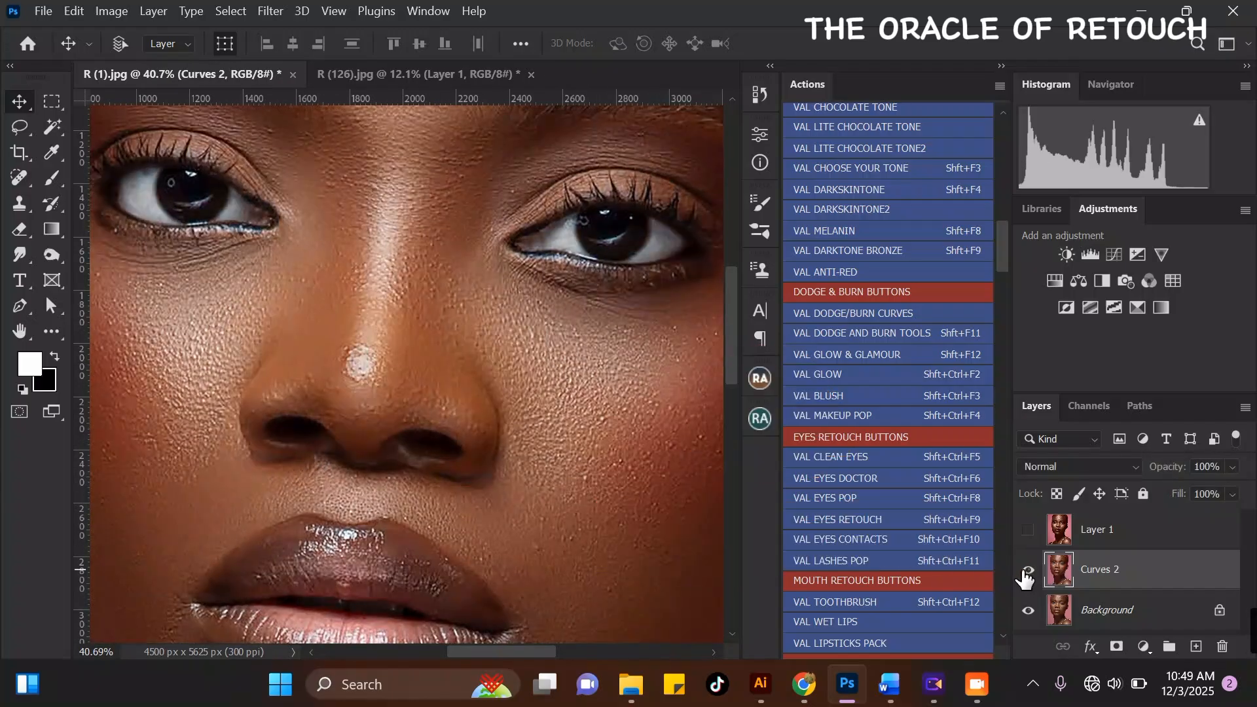
scroll(407, 522, up, 1)
drag(430, 516, 377, 409)
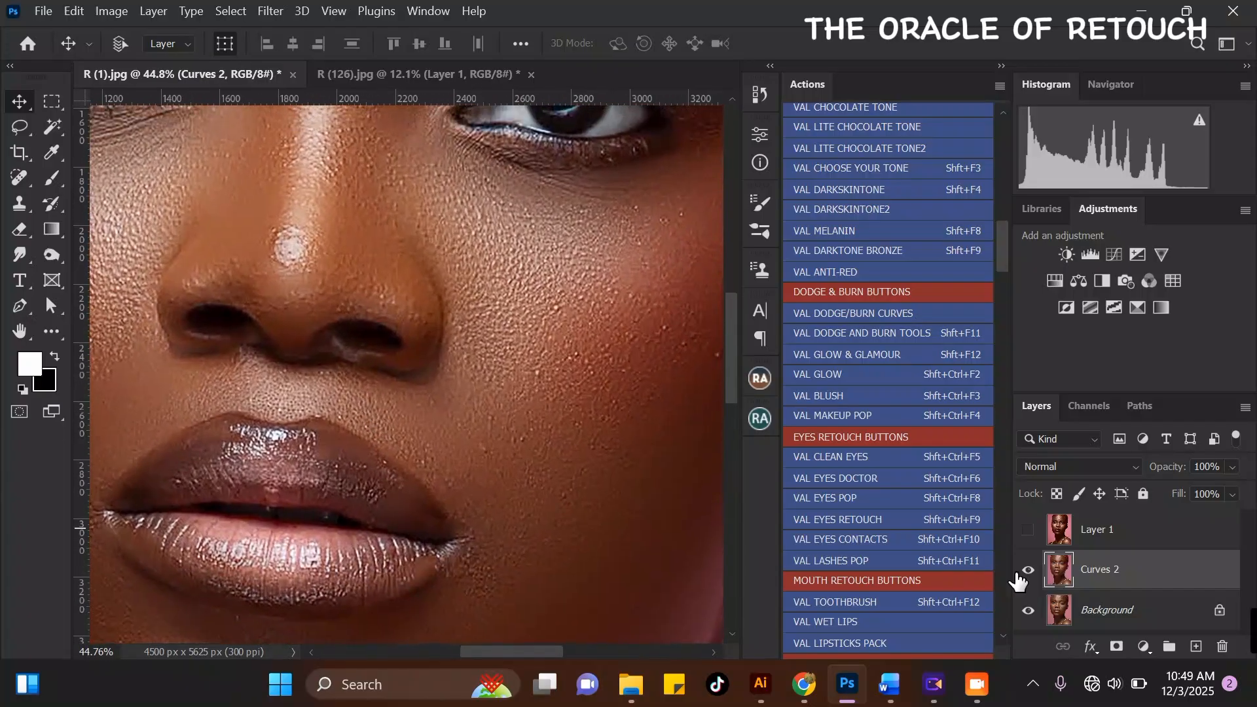
click(1029, 570)
drag(359, 365, 535, 432)
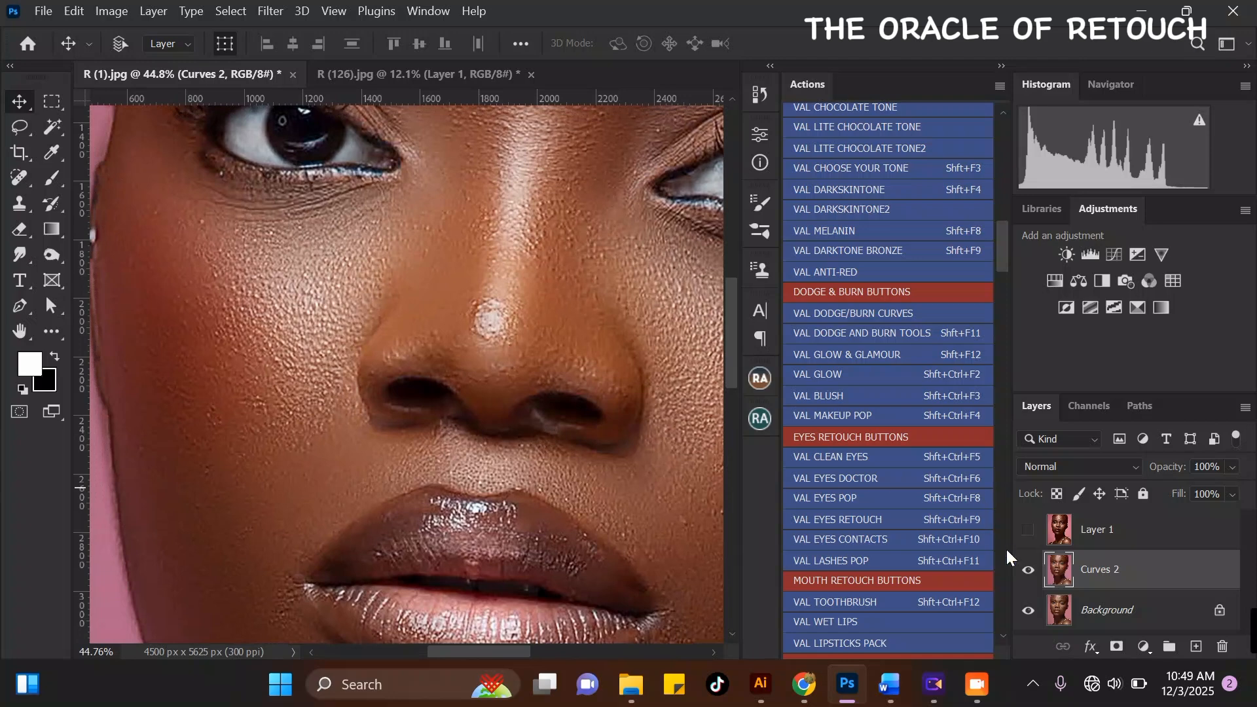
click(1027, 570)
click(1027, 571)
- Examine the forehead skin texture up close with the merged retouch layer hidden and shown
drag(569, 295, 497, 472)
mouse_move(520, 242)
mouse_down()
mouse_move(490, 370)
mouse_move(500, 334)
mouse_up()
scroll(422, 273, up, 1)
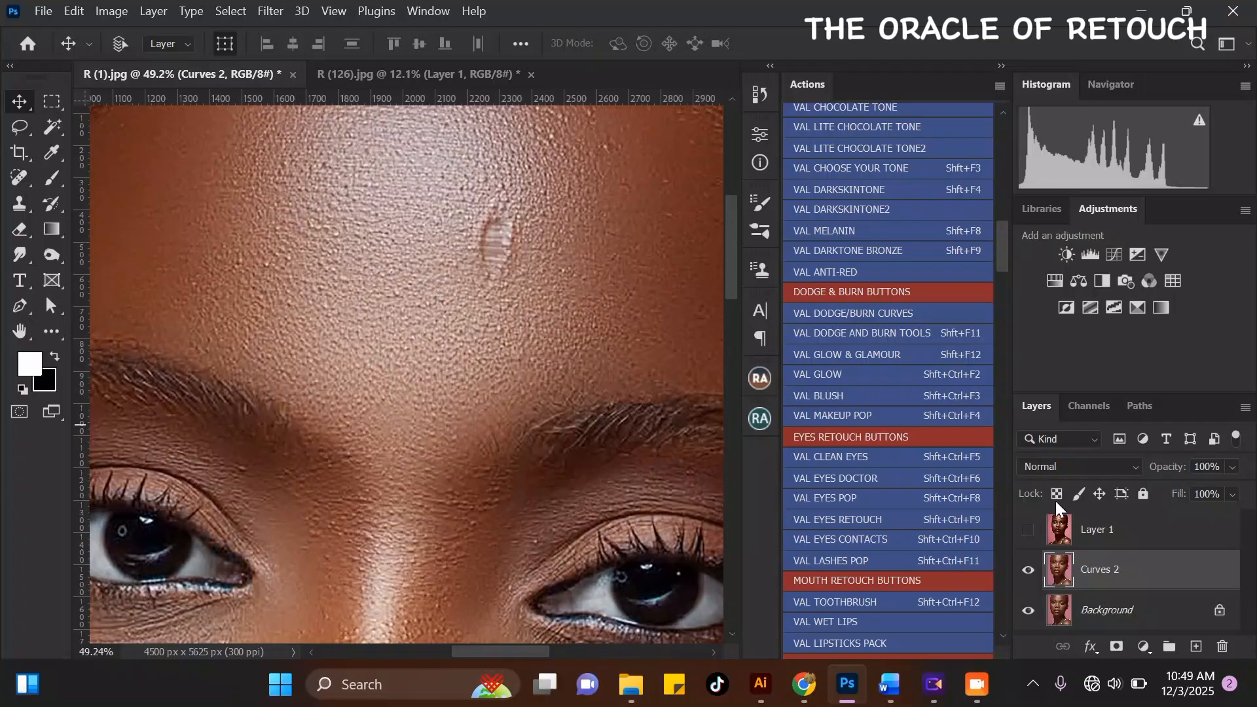
click(1028, 571)
click(1028, 571)
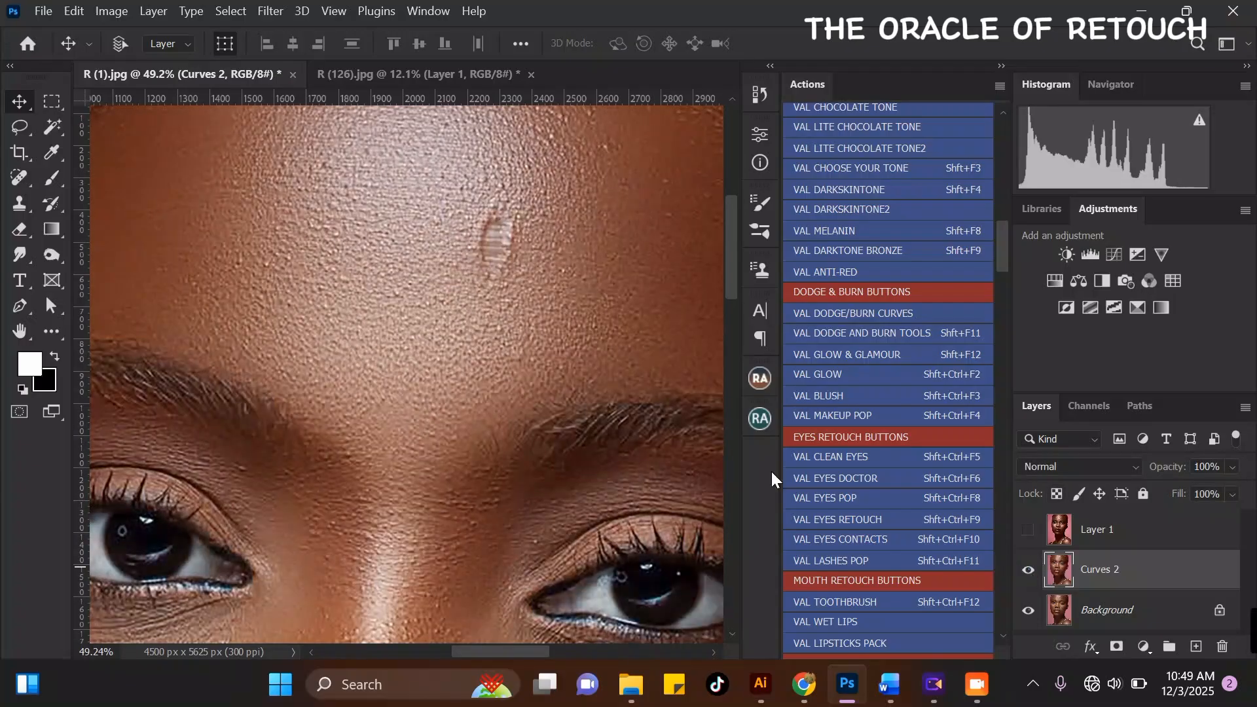